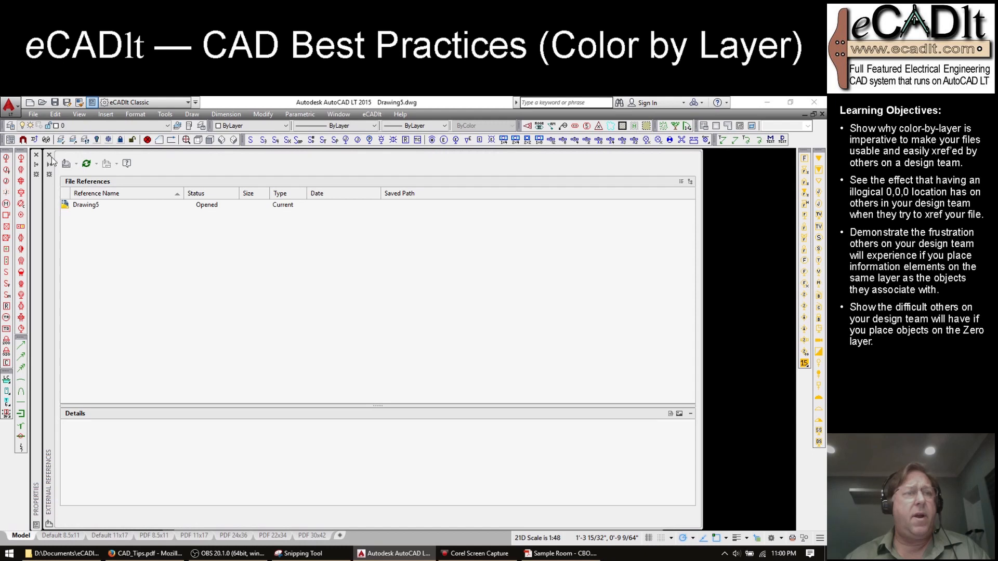
# Step: Attach Sample Room - CBL.dwg as an overlay external reference with no path, scale 1 and insertion point 0,0,0
pyautogui.click(65, 165)
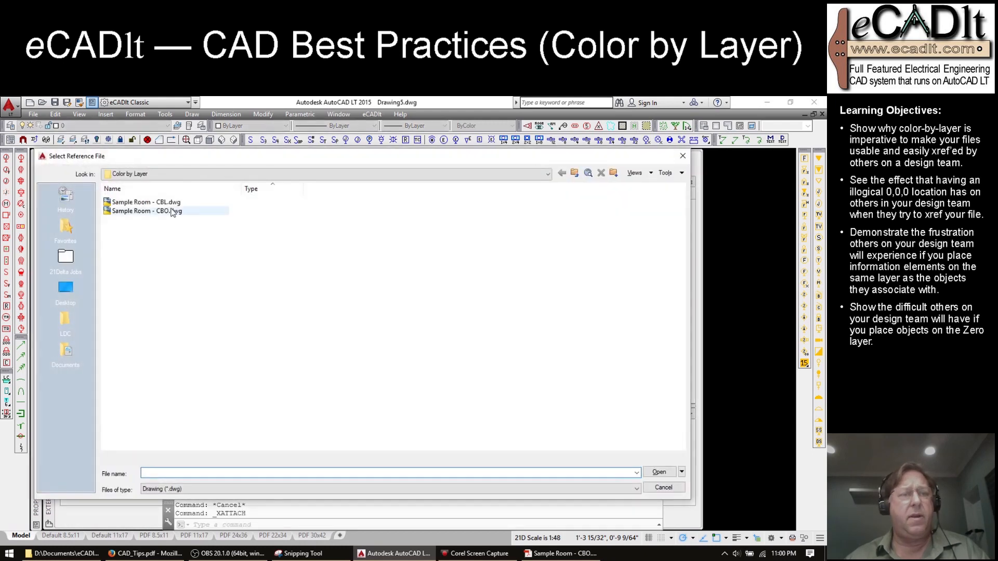
pyautogui.click(170, 201)
pyautogui.click(658, 473)
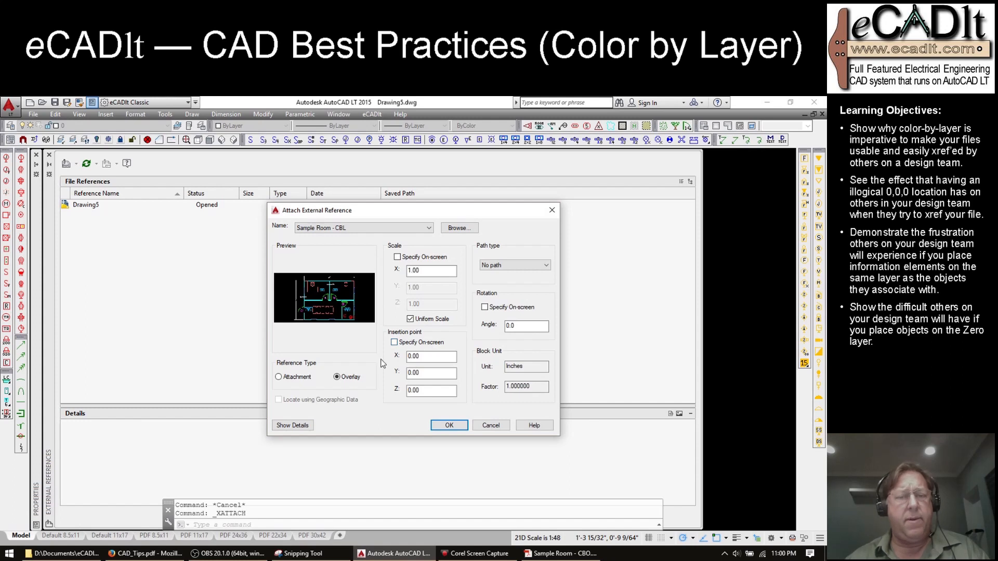
pyautogui.click(449, 425)
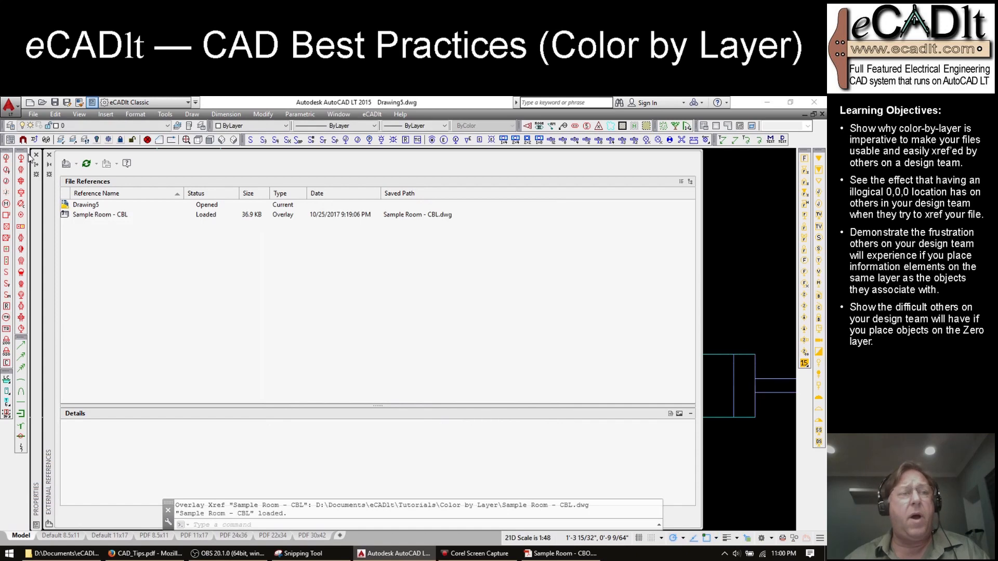
pyautogui.click(49, 154)
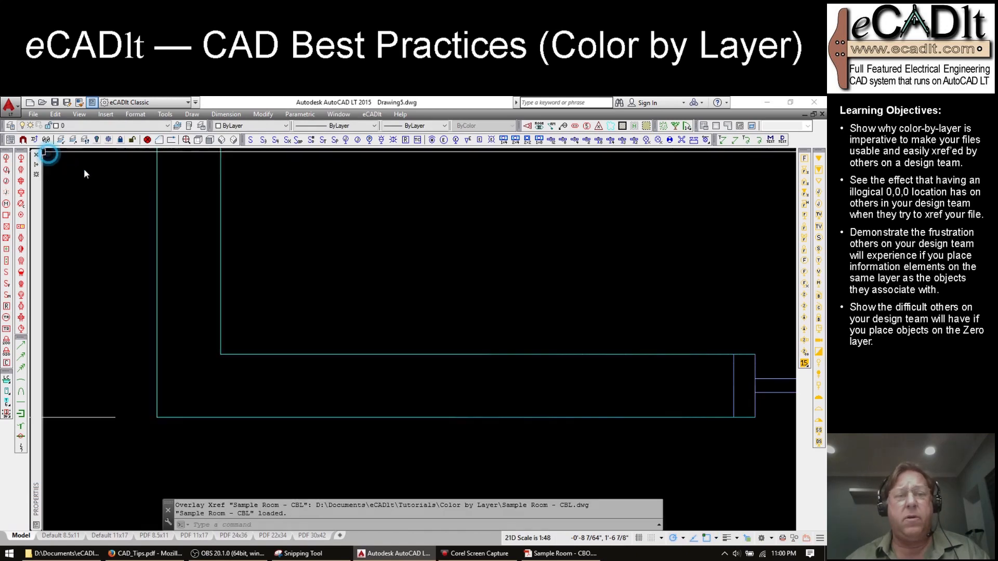
# Step: Assign the attached floor plan reference to the XREF-CBL layer and check its layer assignment
pyautogui.middleClick(374, 303)
pyautogui.middleClick(375, 303)
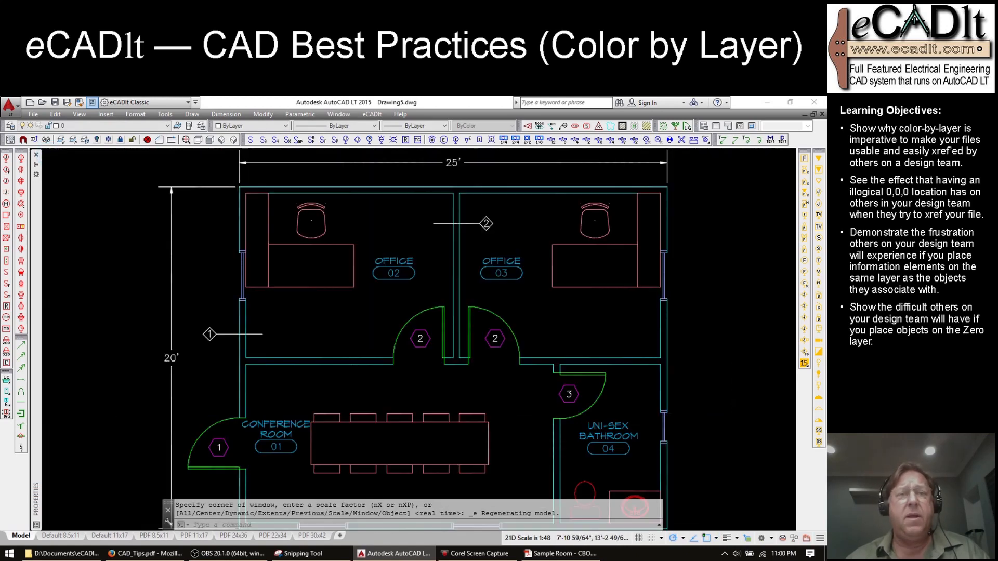
pyautogui.click(188, 141)
pyautogui.scroll(-3, 457, 277)
pyautogui.moveTo(514, 314); pyautogui.dragTo(430, 314, button='middle')
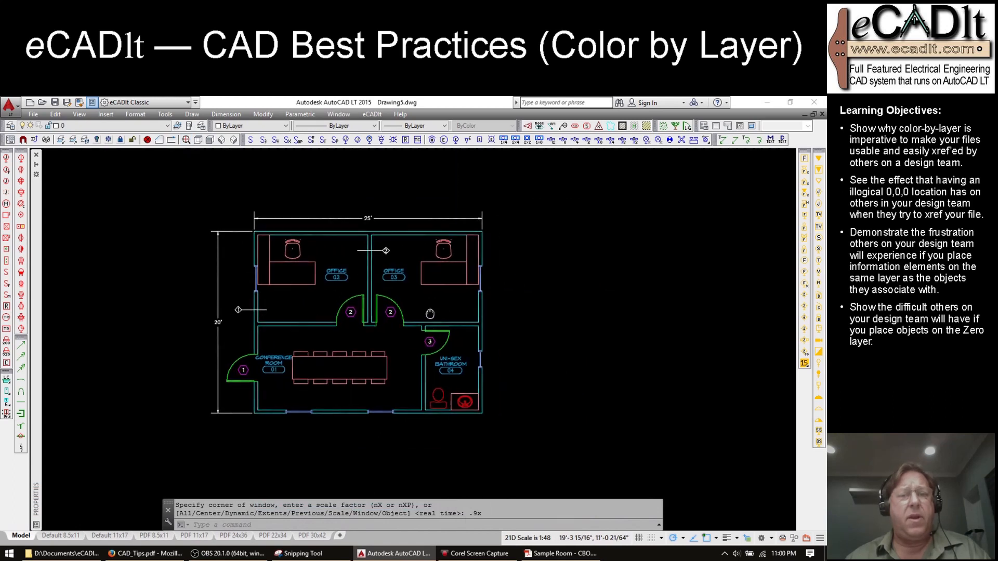
pyautogui.press('Escape')
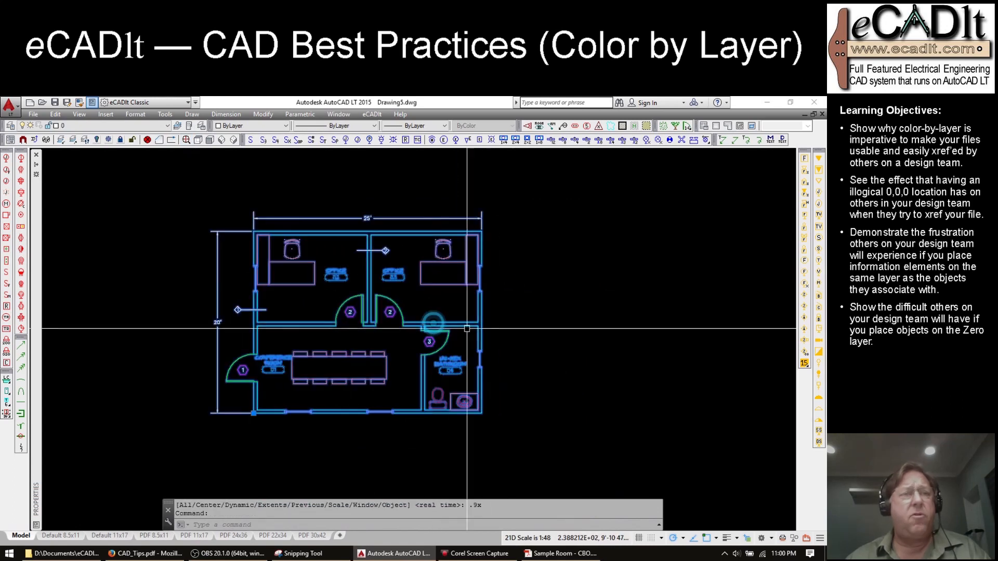
pyautogui.click(166, 125)
pyautogui.moveTo(166, 142); pyautogui.dragTo(173, 328)
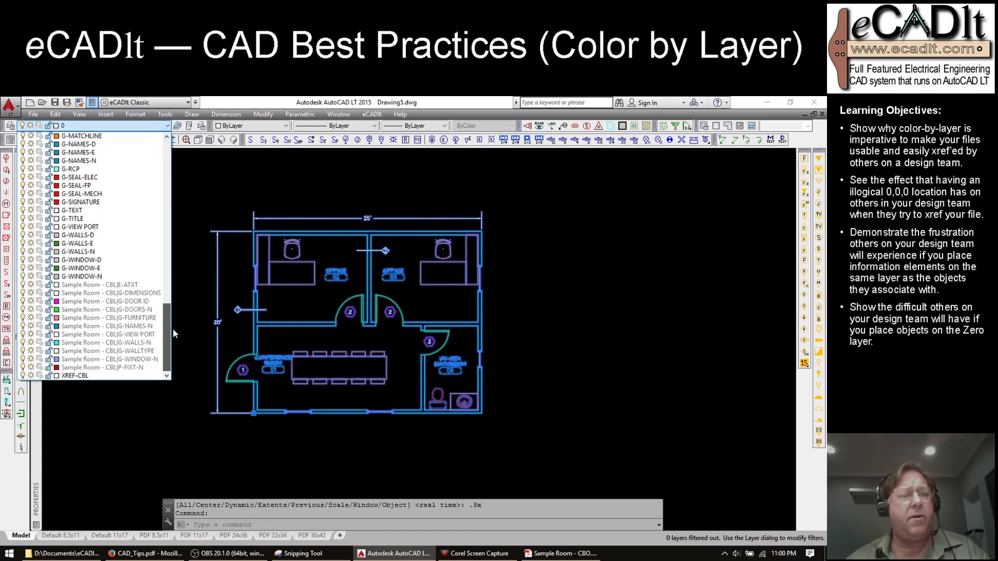
pyautogui.click(74, 376)
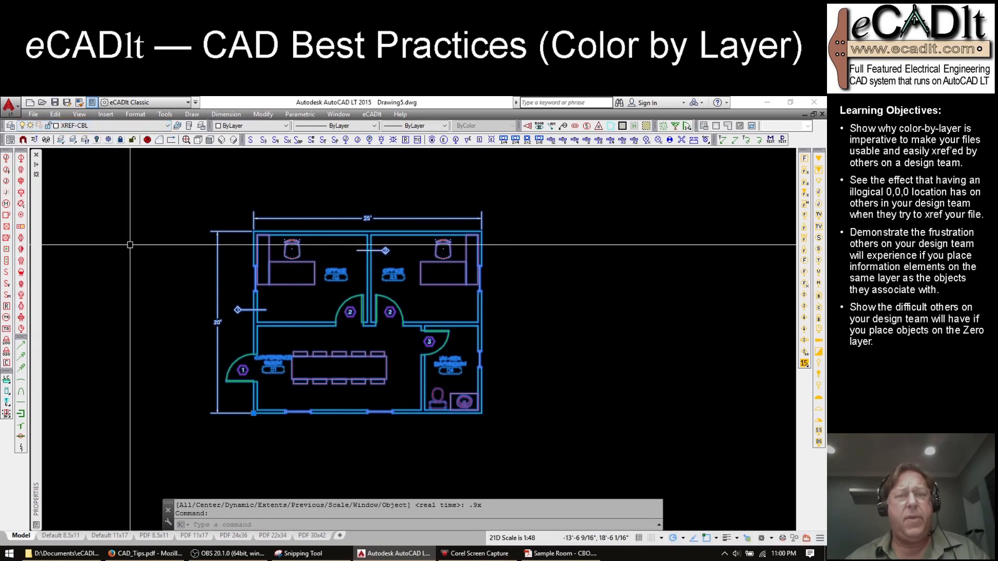
pyautogui.press('Escape')
pyautogui.press('Escape')
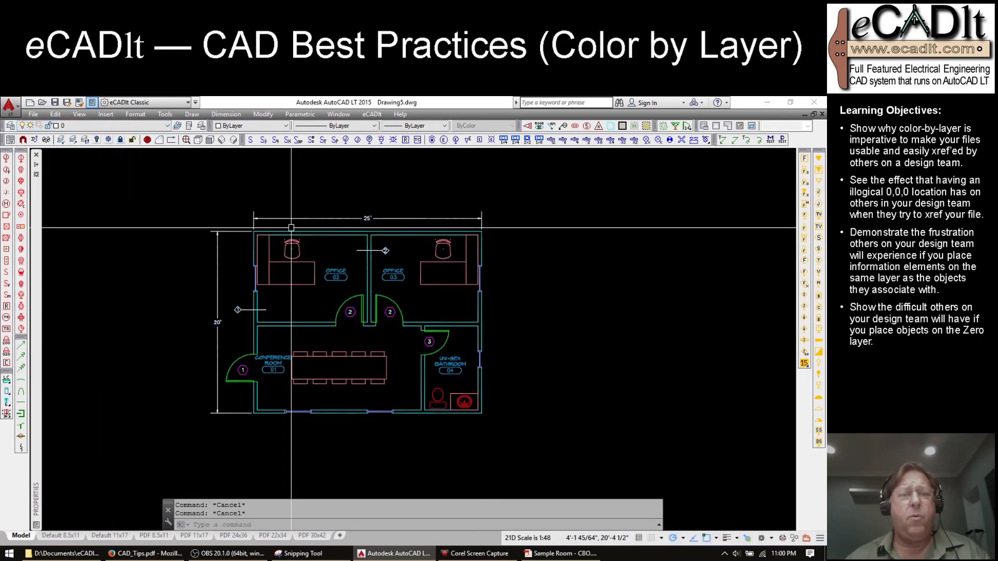
pyautogui.click(291, 230)
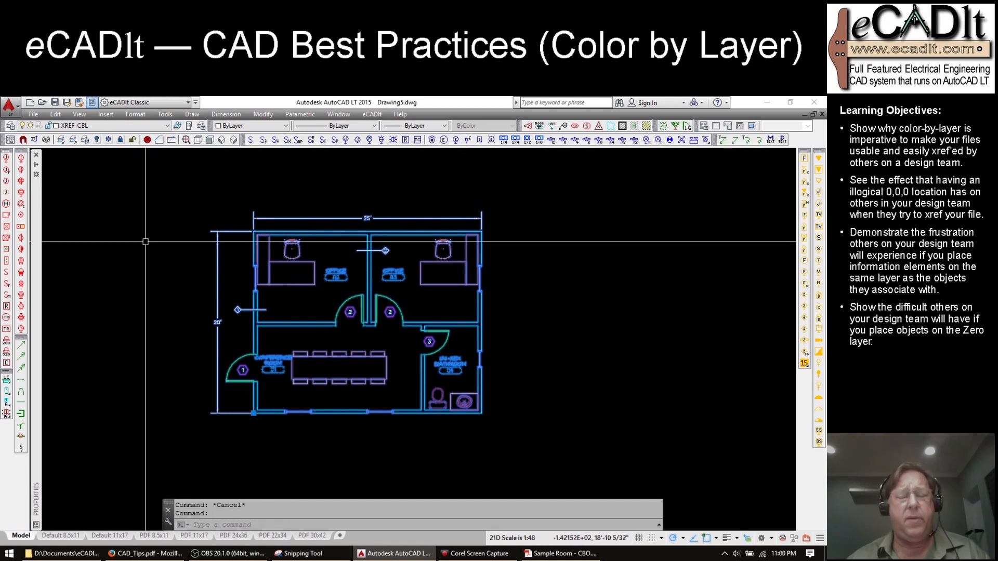
pyautogui.press('Escape')
# Step: Insert the eCADlt 11 x 17 title block around the floor plan, rotated 90 degrees into landscape orientation
pyautogui.scroll(-2, 140, 241)
pyautogui.moveTo(246, 226); pyautogui.dragTo(328, 260, button='middle')
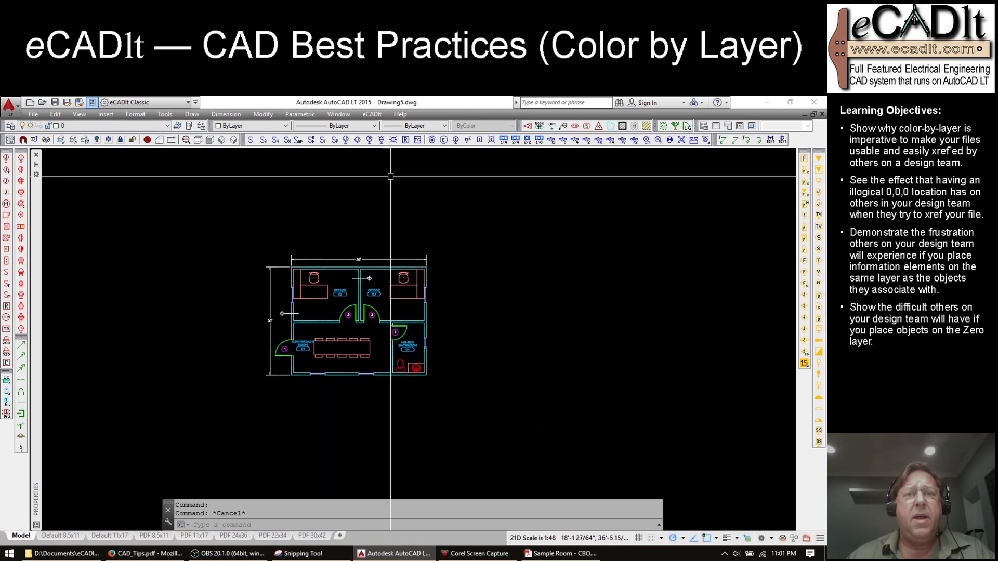
pyautogui.click(372, 114)
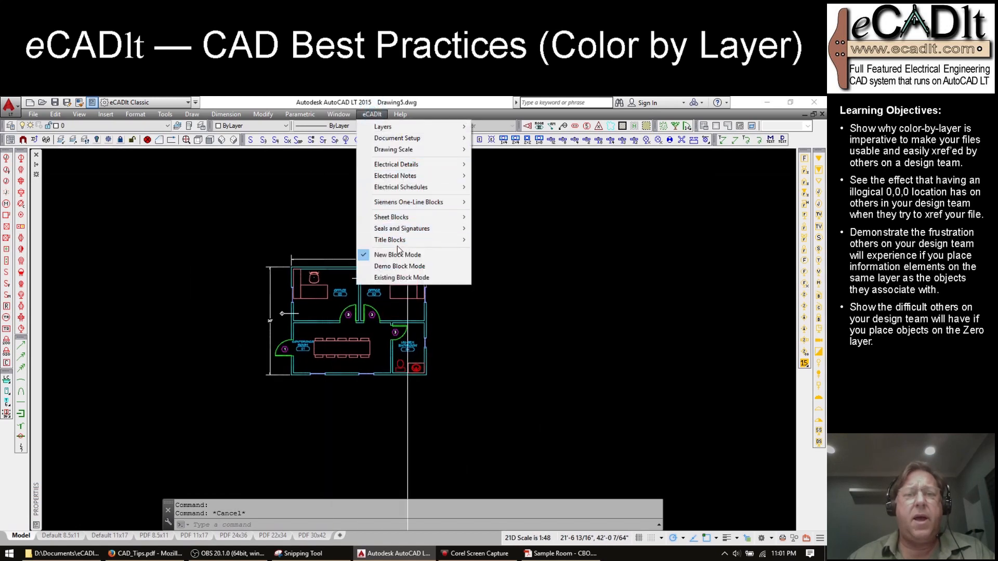
pyautogui.moveTo(391, 240)
pyautogui.moveTo(494, 242)
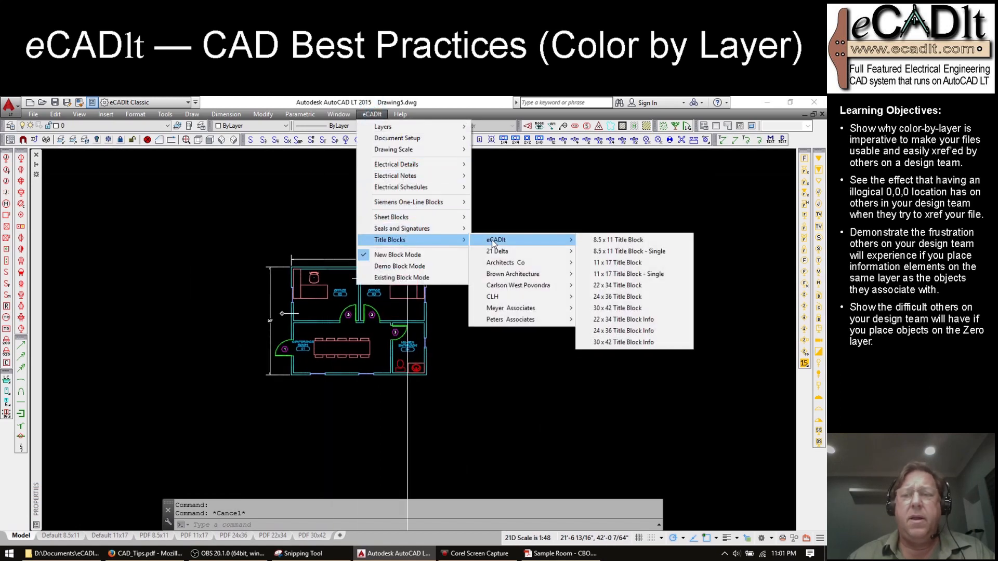
pyautogui.click(634, 264)
pyautogui.click(517, 411)
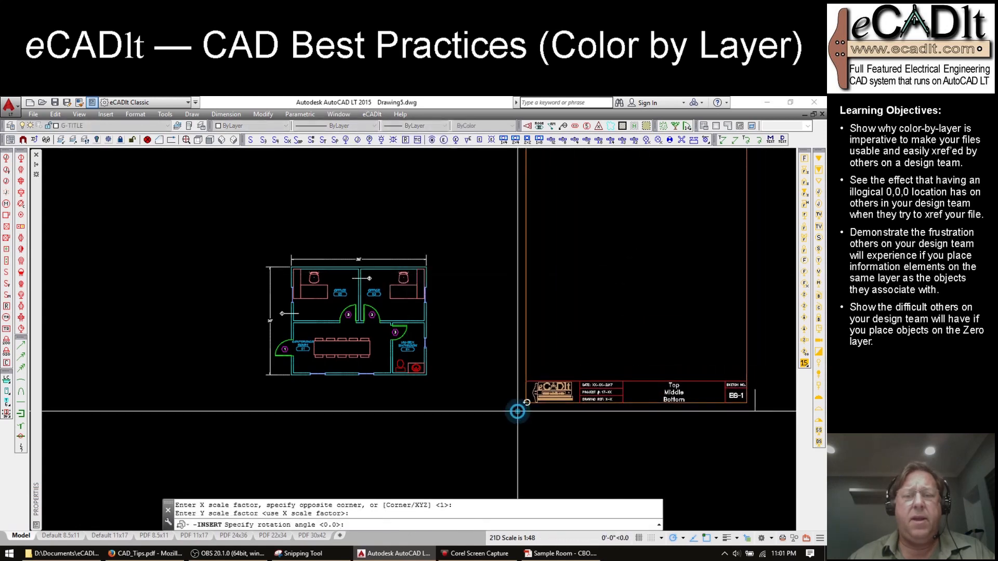
pyautogui.click(518, 367)
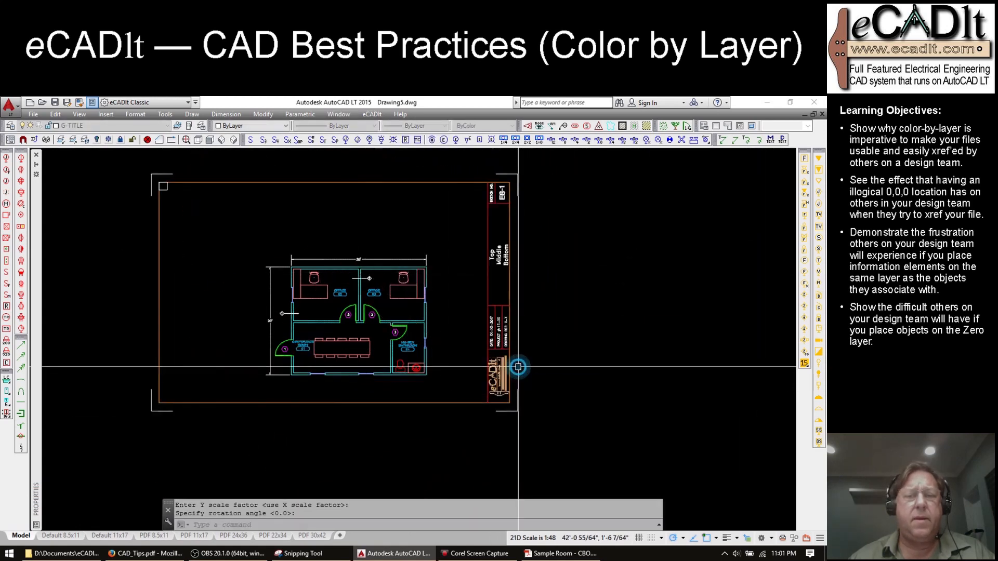
# Step: Move the title block down and to the right so its frame is better centred around the floor plan
pyautogui.click(510, 325)
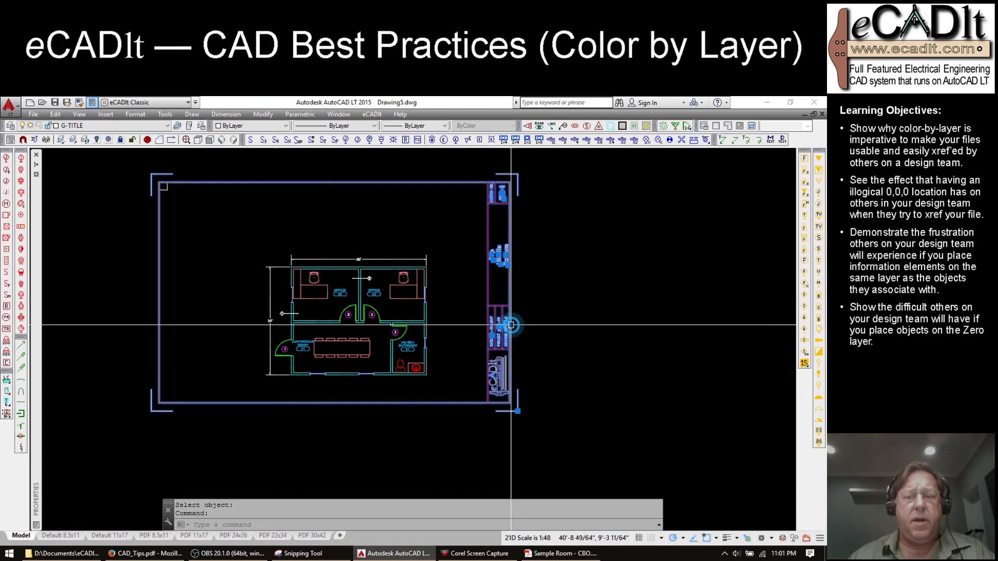
pyautogui.click(517, 411)
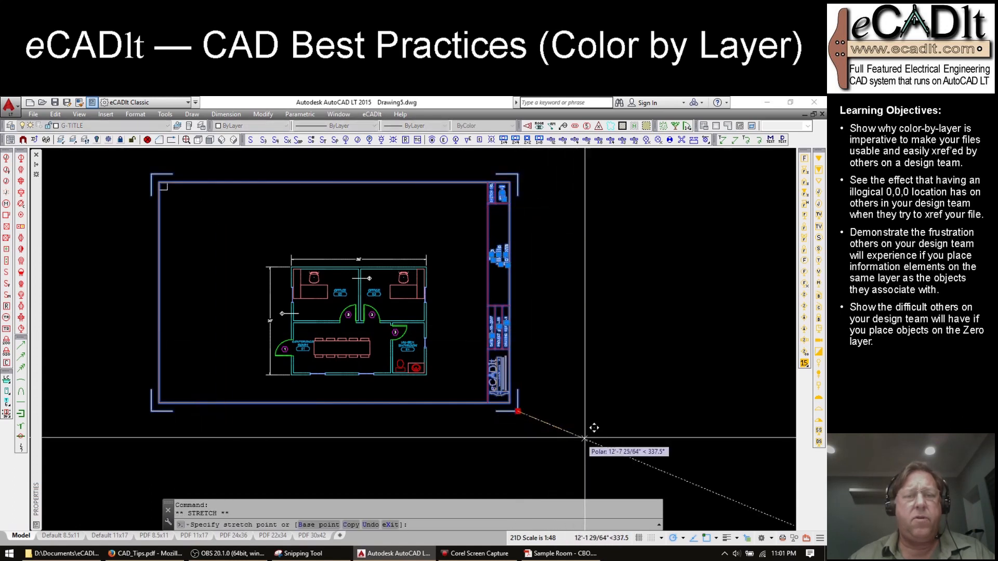
pyautogui.click(553, 435)
pyautogui.press('Escape')
pyautogui.press('Escape')
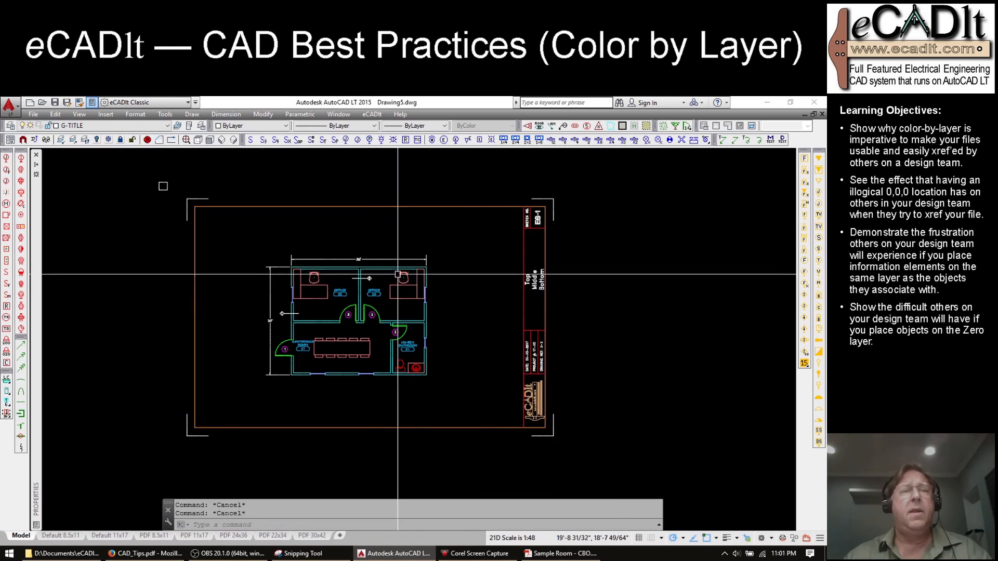
# Step: Erase the small stray square outside the upper-left corner of the title block frame
pyautogui.click(165, 180)
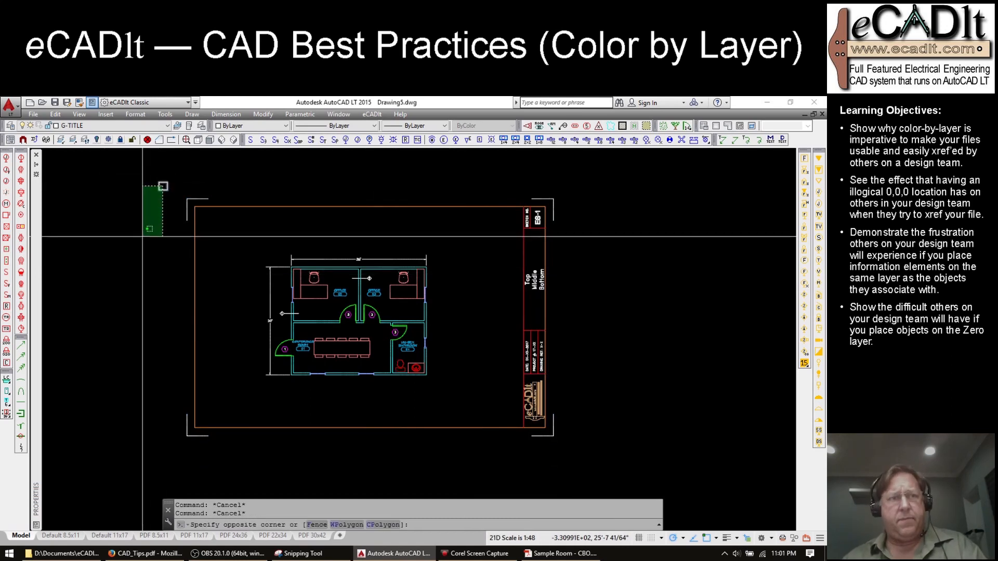
pyautogui.click(145, 233)
pyautogui.press('Delete')
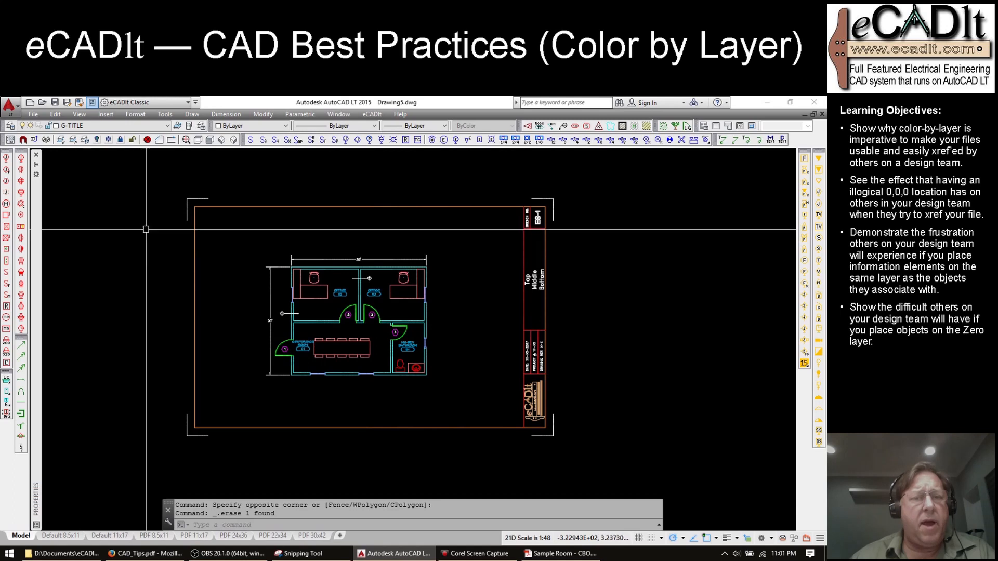
# Step: Set the colour of all layers belonging to the Sample Room - CBL reference to 84
pyautogui.click(10, 126)
pyautogui.click(59, 214)
pyautogui.click(89, 225)
pyautogui.click(217, 245)
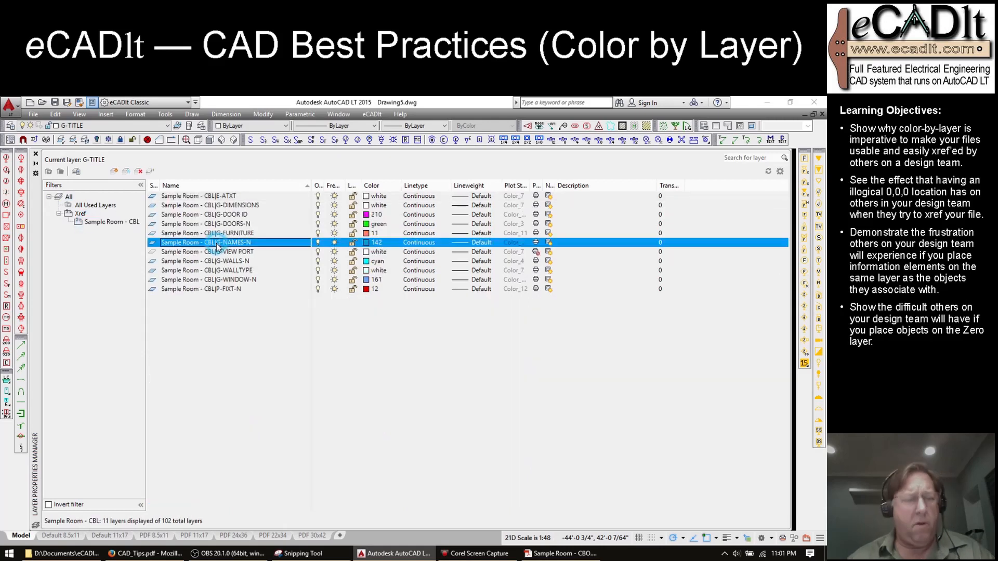
pyautogui.hotkey('ctrl', 'a')
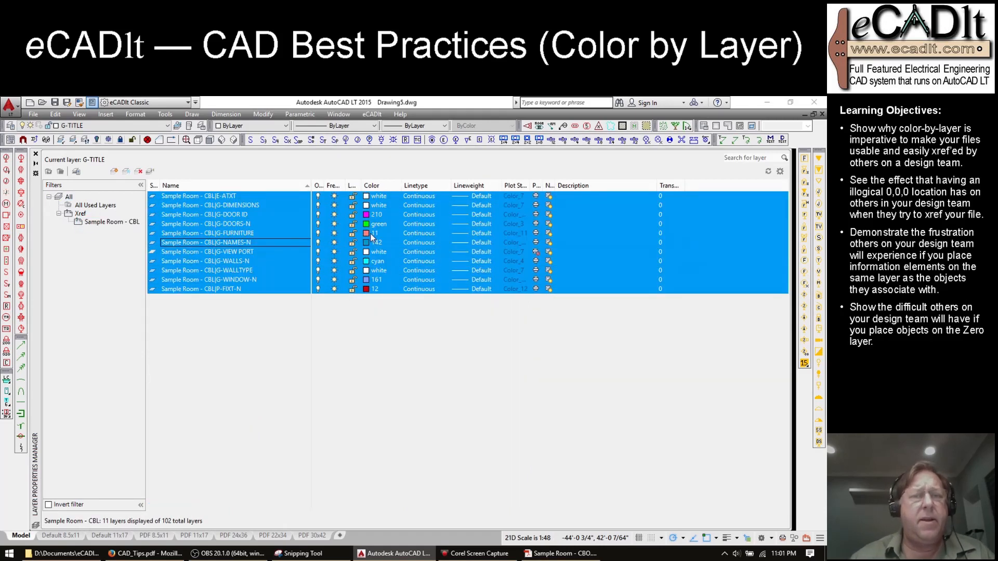
pyautogui.click(367, 233)
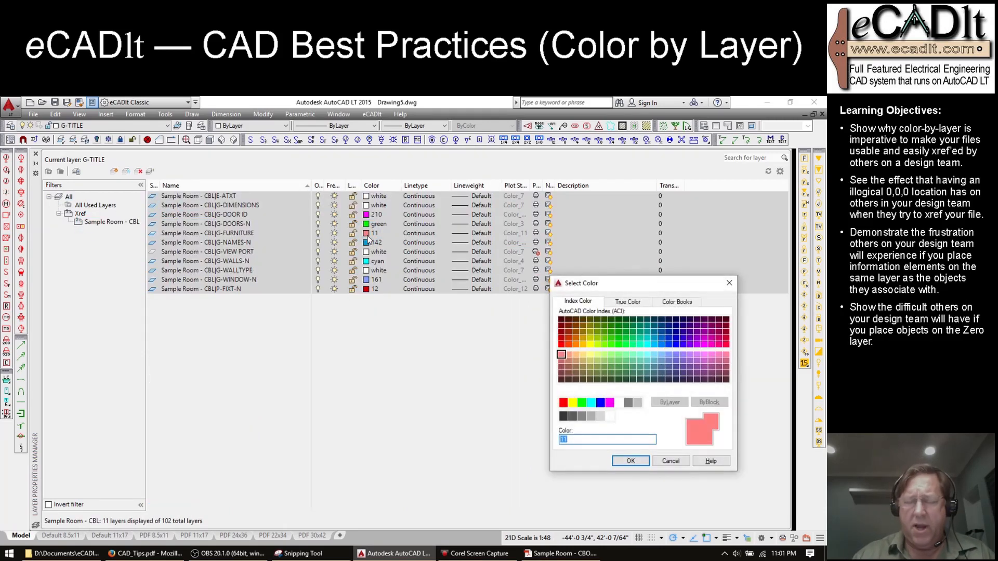
pyautogui.write('84')
pyautogui.press('Return')
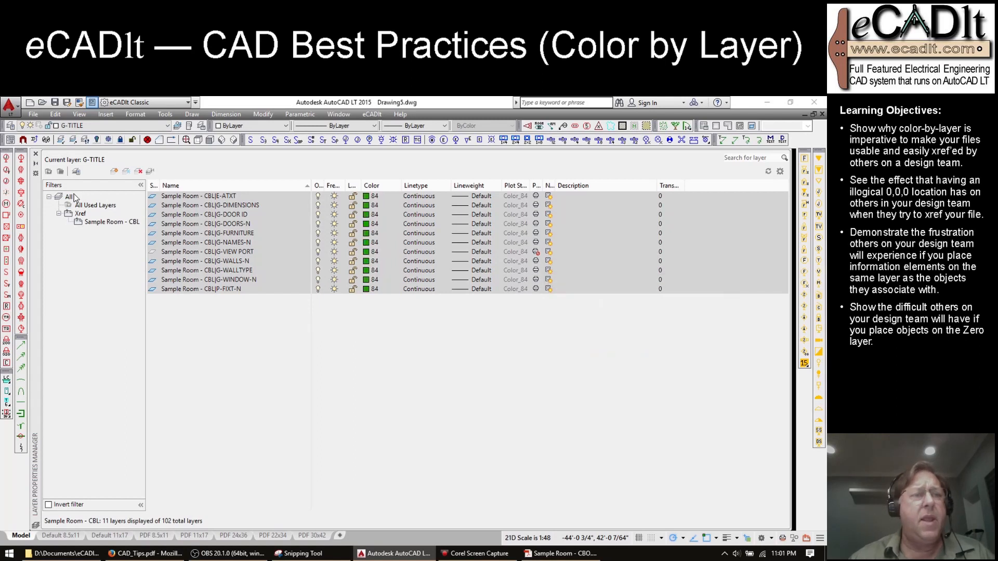
pyautogui.click(69, 196)
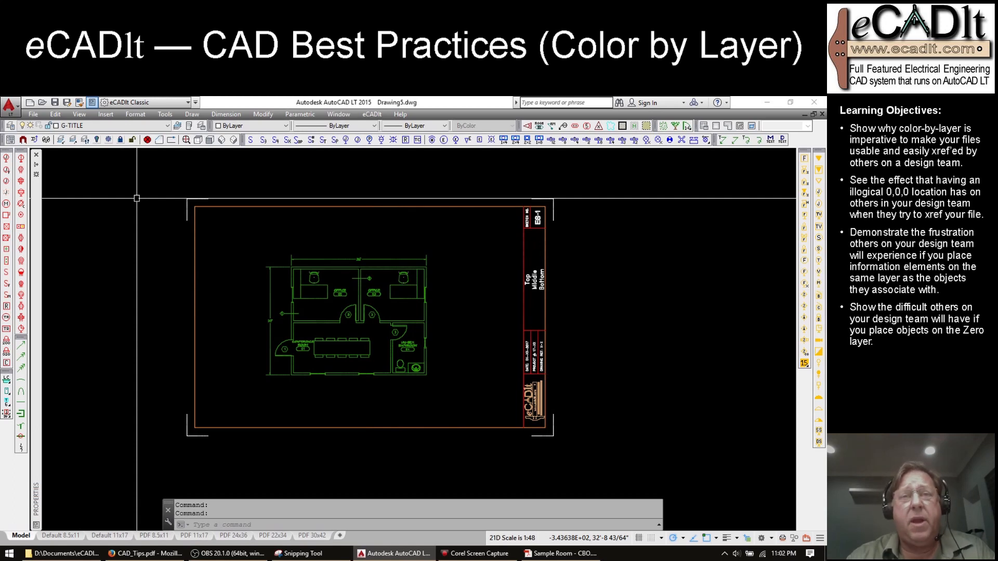
# Step: Freeze the reference's dimension, wall type and door ID layers by picking an object on each in the floor plan
pyautogui.scroll(1, 136, 198)
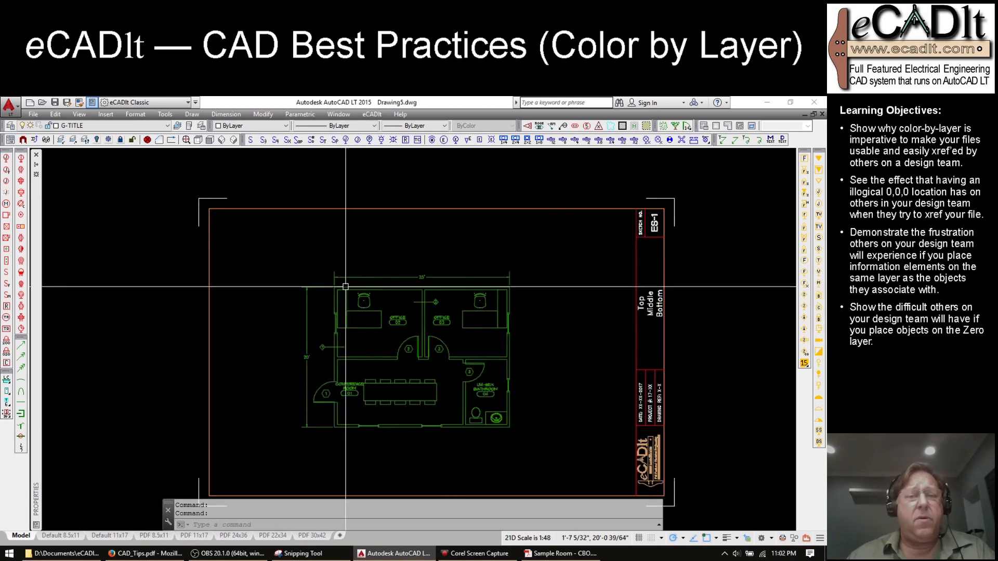
pyautogui.scroll(2, 353, 285)
pyautogui.moveTo(340, 279); pyautogui.dragTo(292, 232, button='middle')
pyautogui.click(108, 139)
pyautogui.moveTo(350, 256); pyautogui.dragTo(334, 205, button='middle')
pyautogui.click(333, 201)
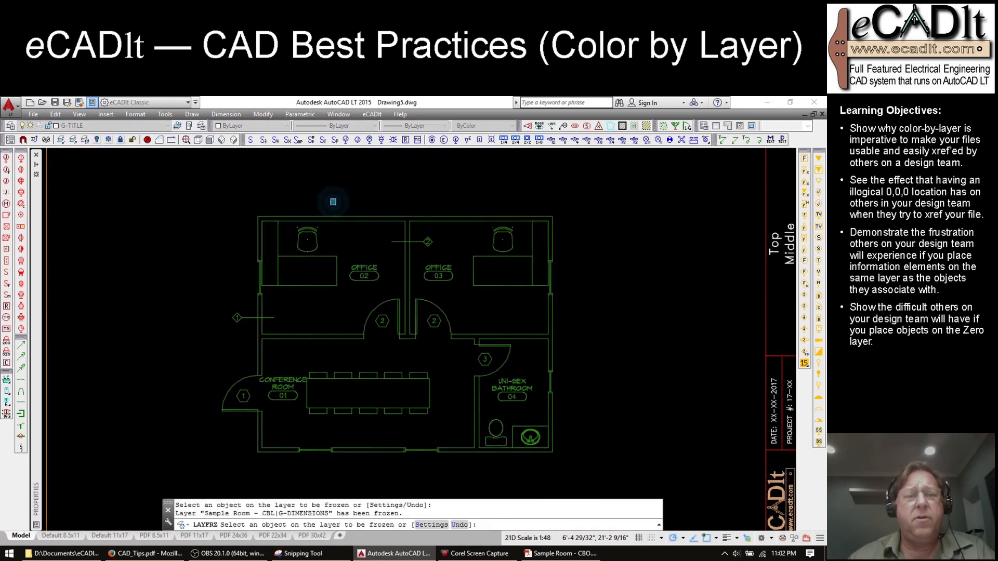
pyautogui.click(248, 318)
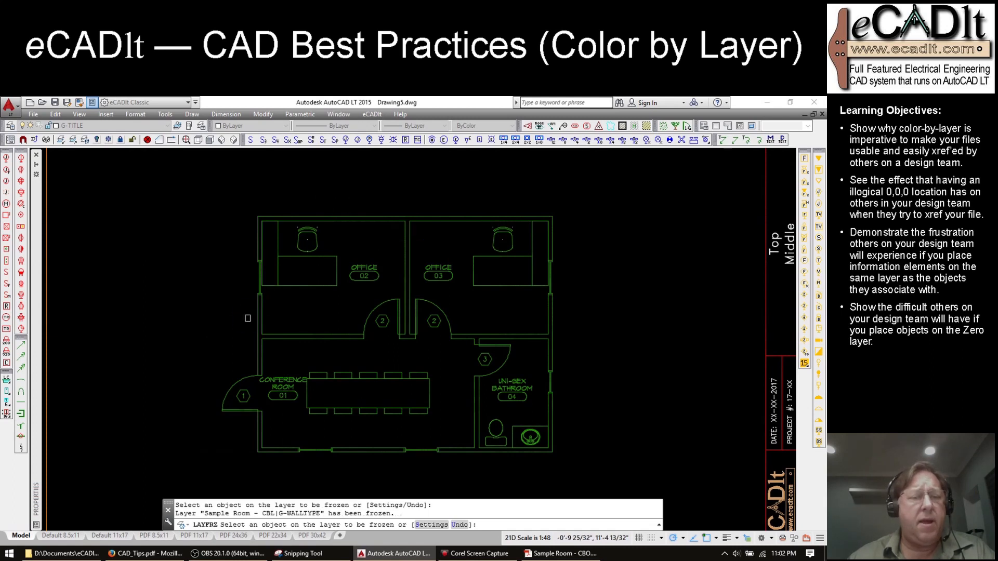
pyautogui.click(248, 391)
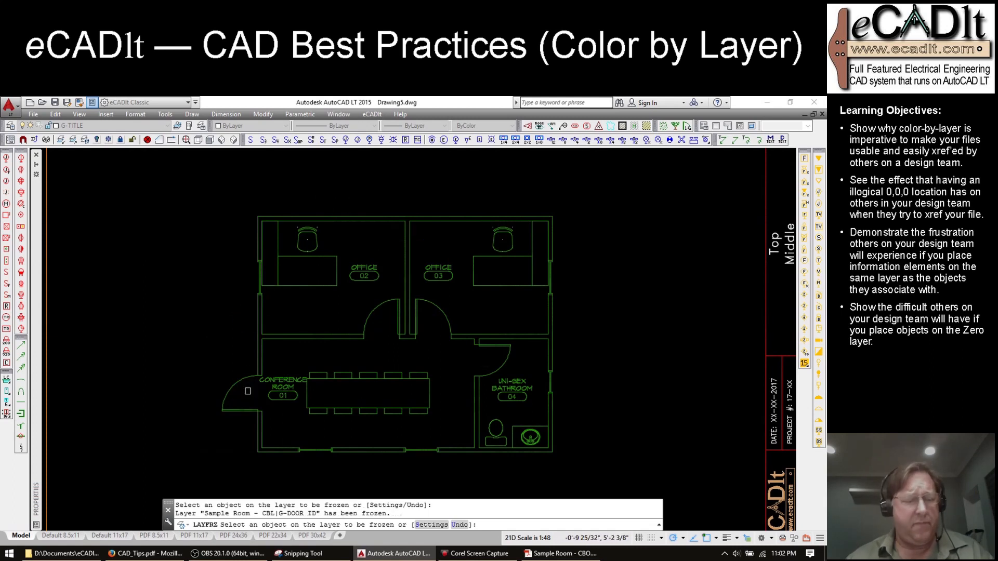
pyautogui.press('Escape')
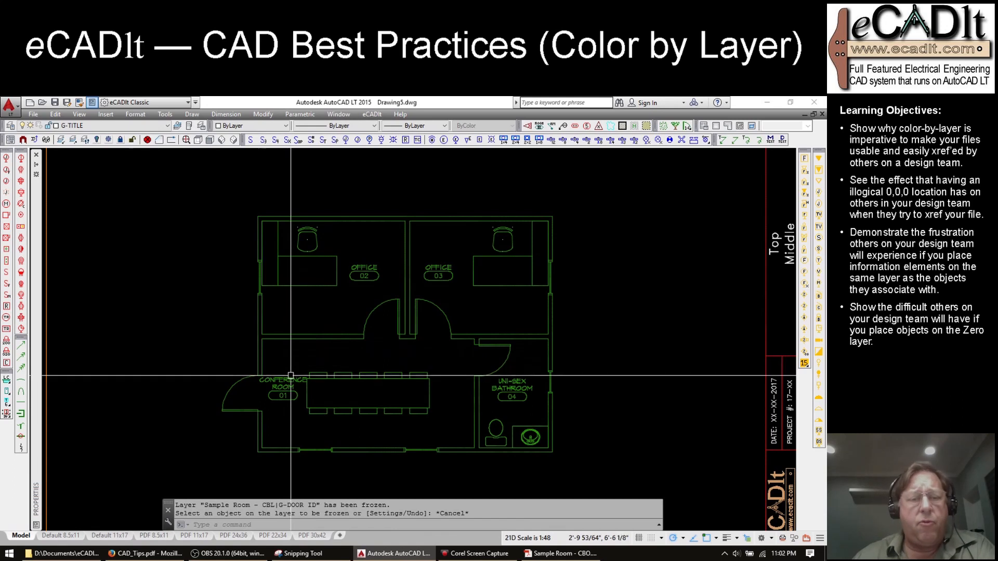
pyautogui.click(289, 377)
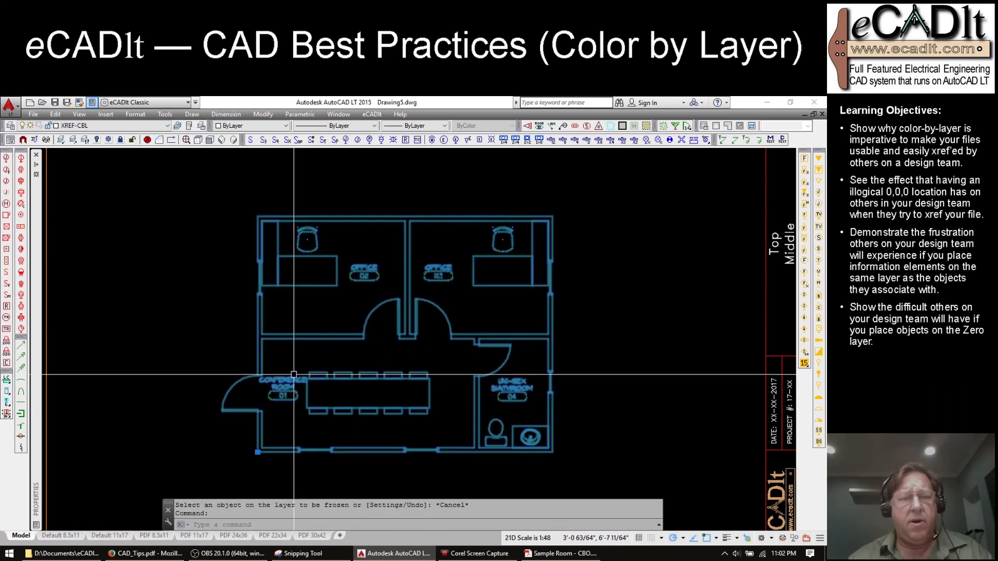
pyautogui.press('Escape')
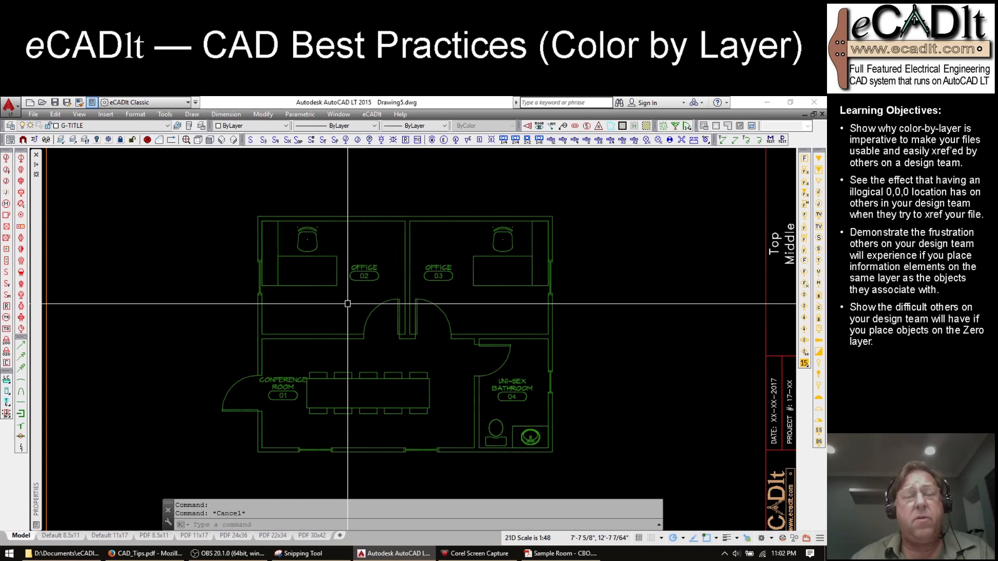
# Step: Open the source drawing Sample Room - CBL.dwg from the Color by Layer folder
pyautogui.hotkey('ctrl', 'o')
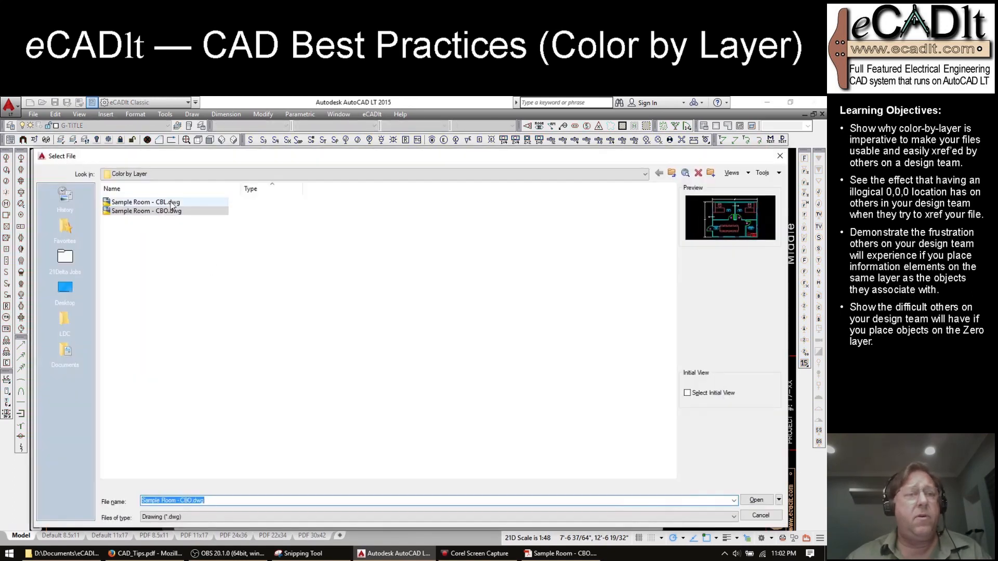
pyautogui.doubleClick(172, 203)
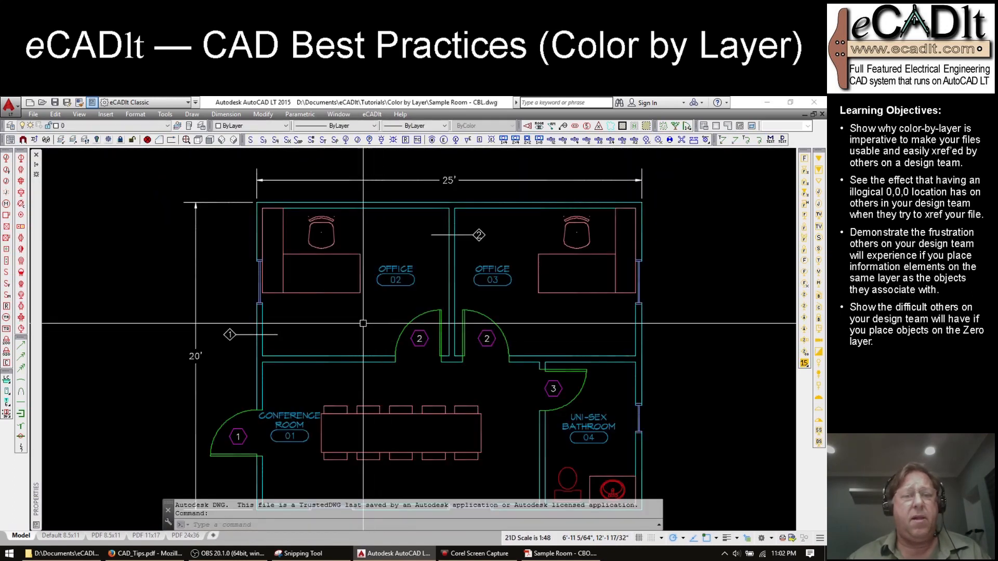
# Step: Copy the four room name labels with base point 0,0,0
pyautogui.moveTo(363, 323); pyautogui.dragTo(307, 275, button='middle')
pyautogui.click(234, 372)
pyautogui.click(333, 241)
pyautogui.click(436, 231)
pyautogui.click(530, 367)
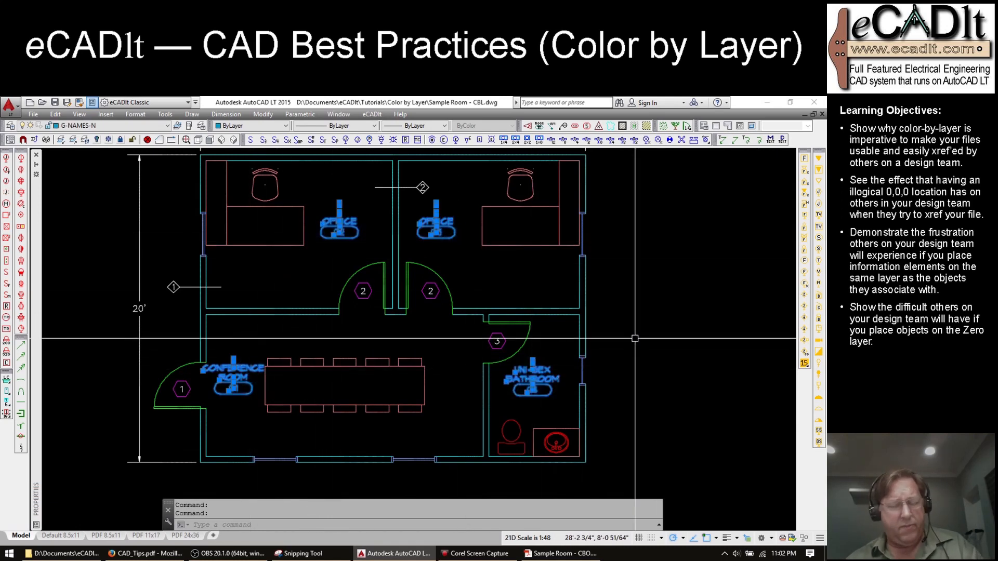
pyautogui.hotkey('ctrl', 'shift', 'c')
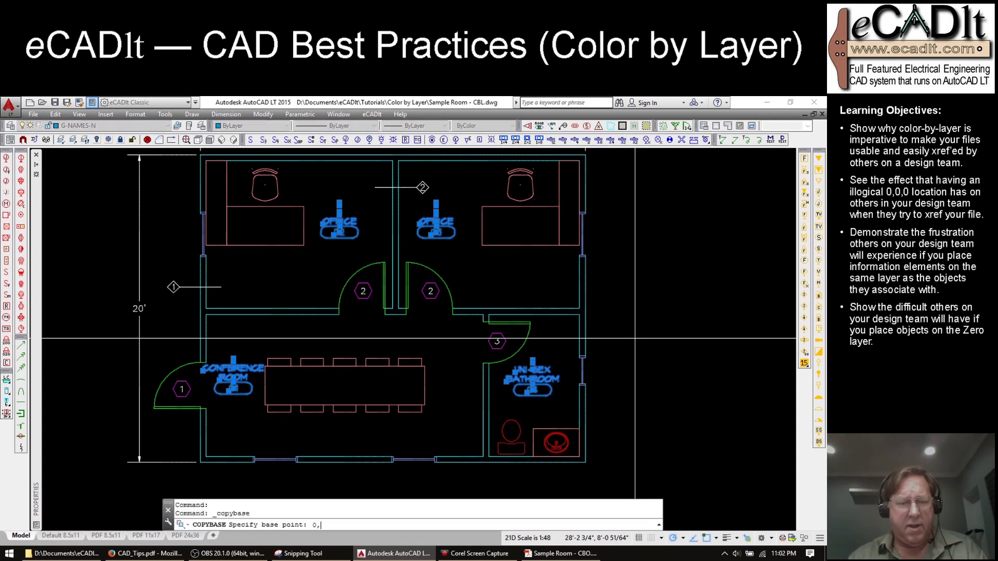
pyautogui.write('0,0,0')
pyautogui.press('Return')
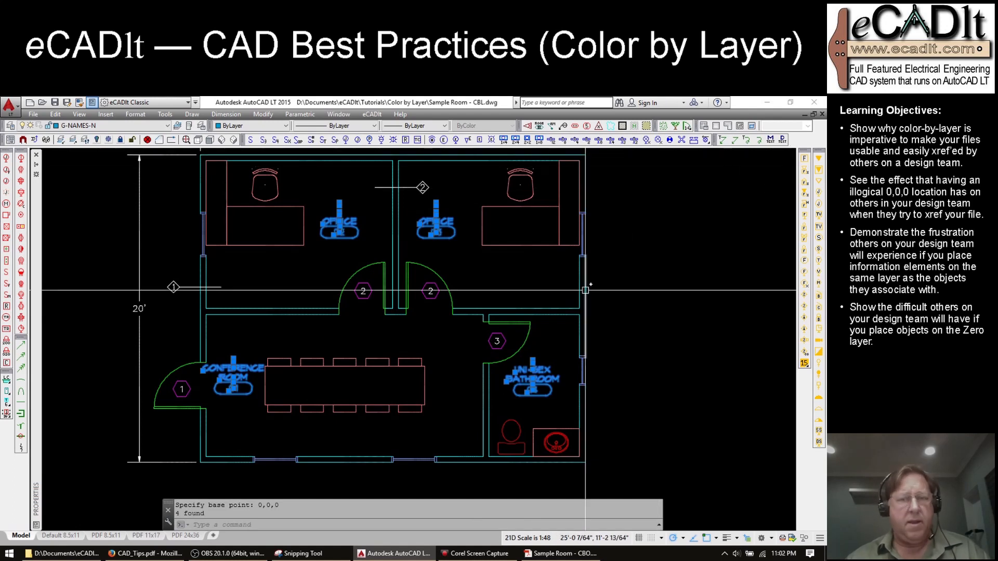
# Step: Paste the room name labels into Drawing5.dwg at insertion point 0,0,0
pyautogui.hotkey('ctrl', 'Tab')
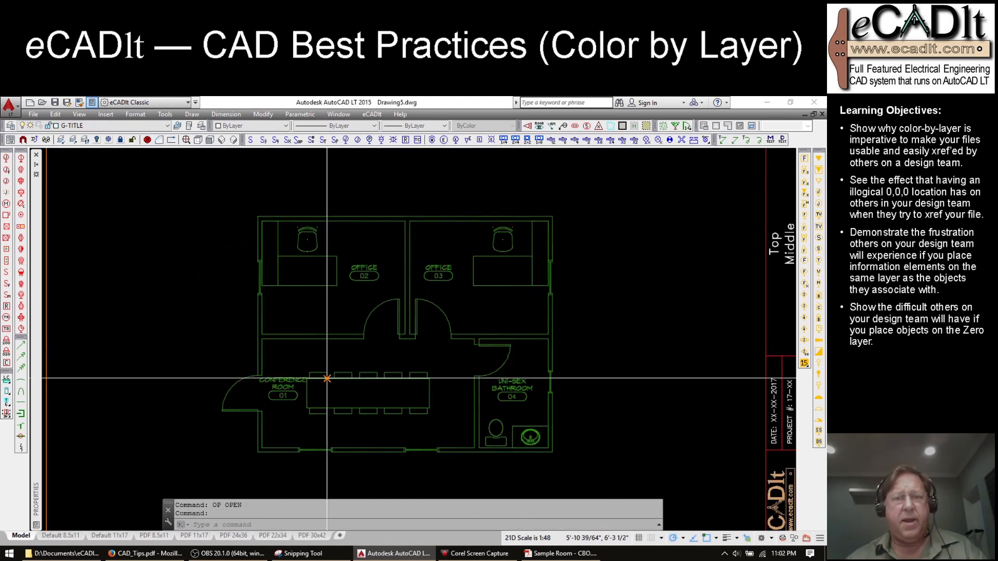
pyautogui.hotkey('ctrl', 'v')
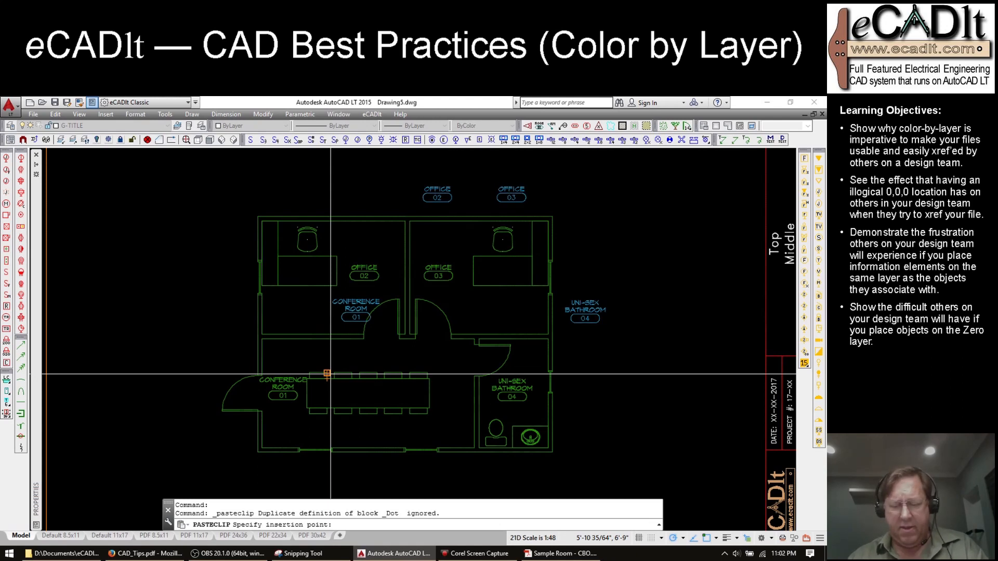
pyautogui.write('0,0,0')
pyautogui.press('Return')
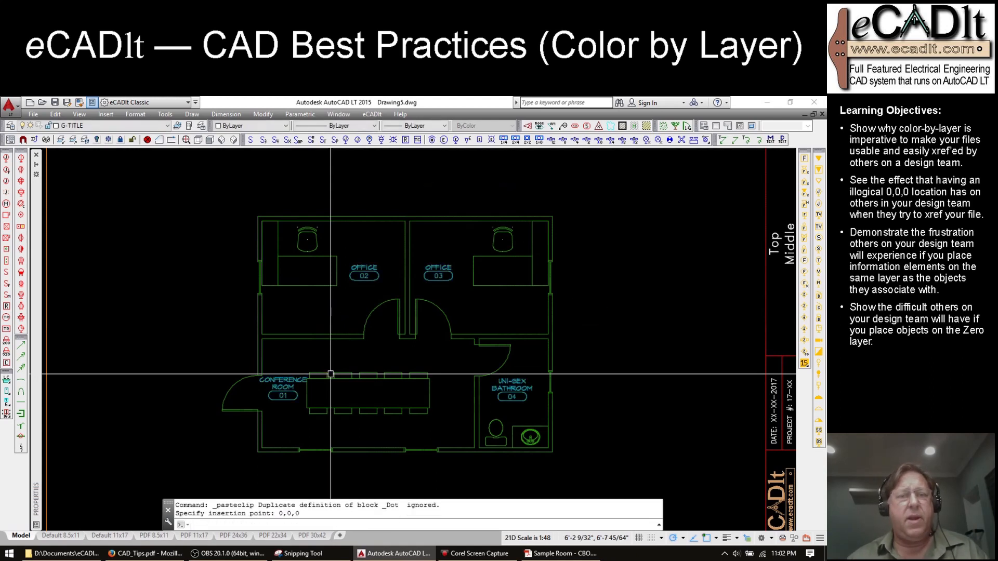
# Step: Move the pasted OFFICE 02 label up and to the right, clear of the reference's own label
pyautogui.click(364, 280)
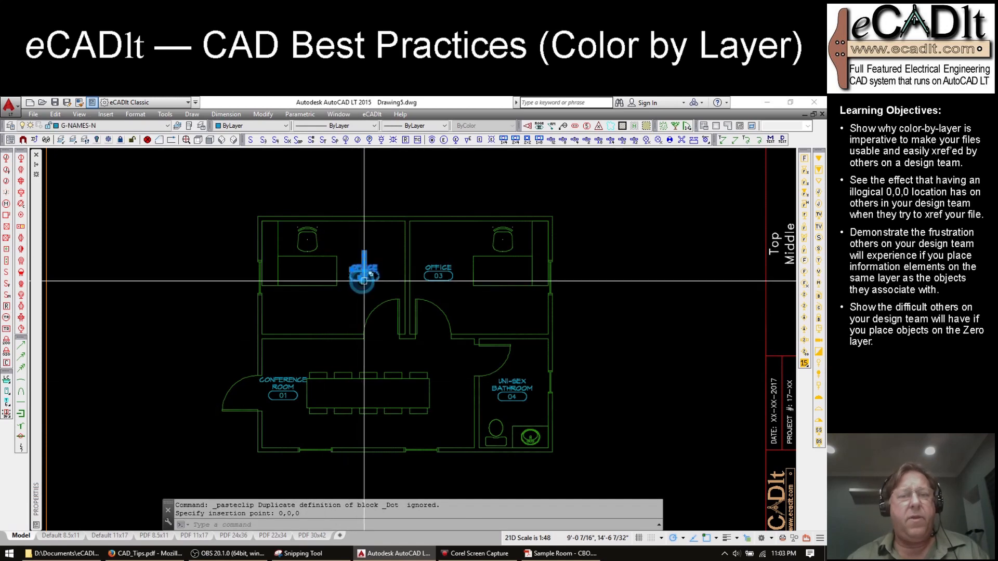
pyautogui.click(364, 281)
pyautogui.press('Escape')
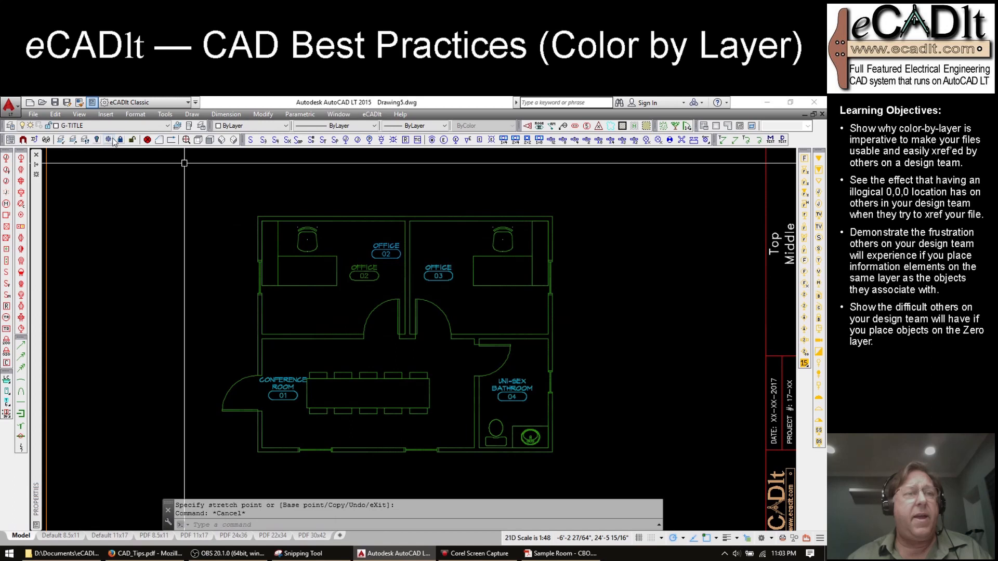
# Step: Freeze the reference's room name layer by picking its OFFICE 02 label
pyautogui.click(108, 140)
pyautogui.click(377, 276)
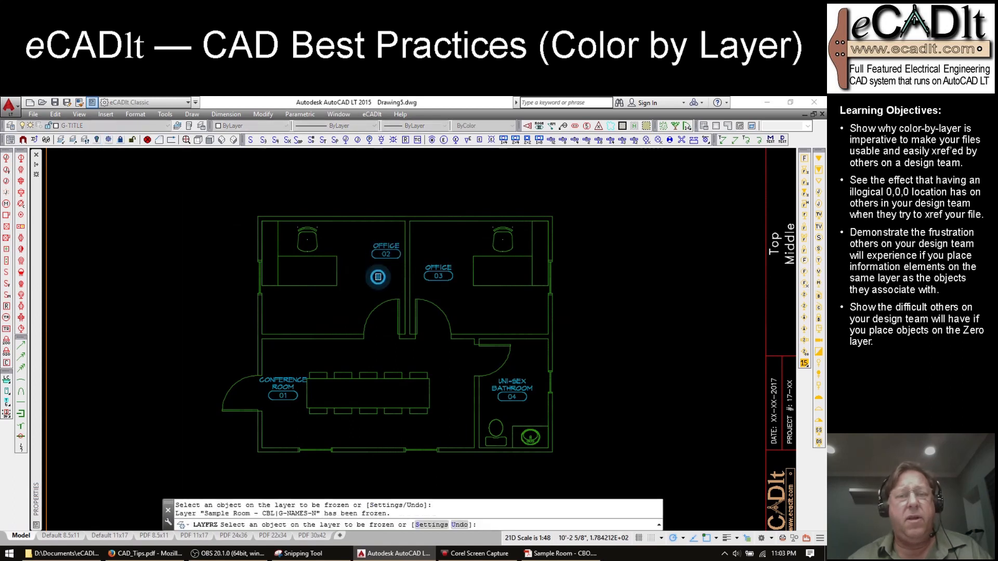
pyautogui.press('Escape')
# Step: Move the CONFERENCE ROOM label outside the building's left wall and the UNI-SEX BATHROOM label outside its right wall
pyautogui.click(287, 392)
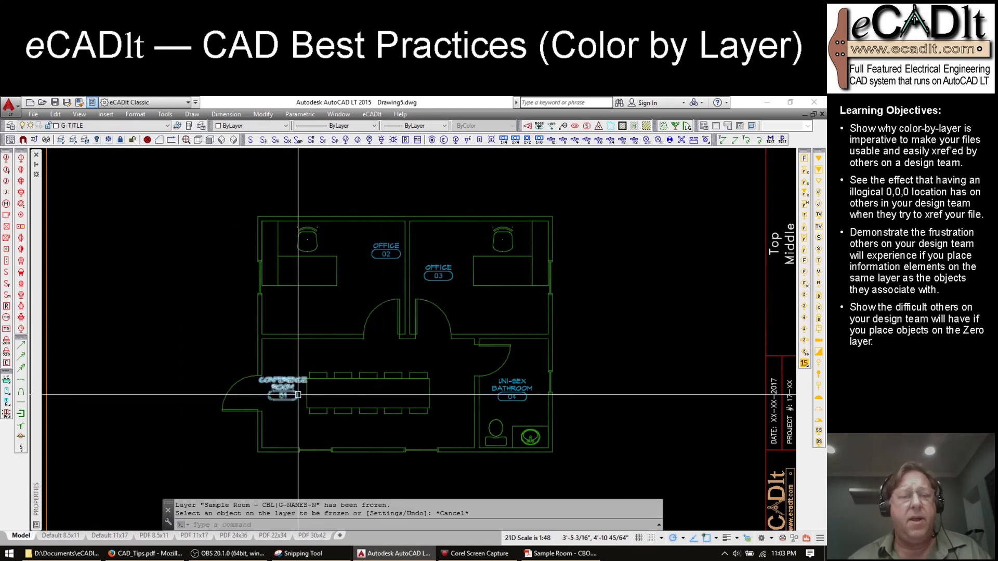
pyautogui.click(287, 392)
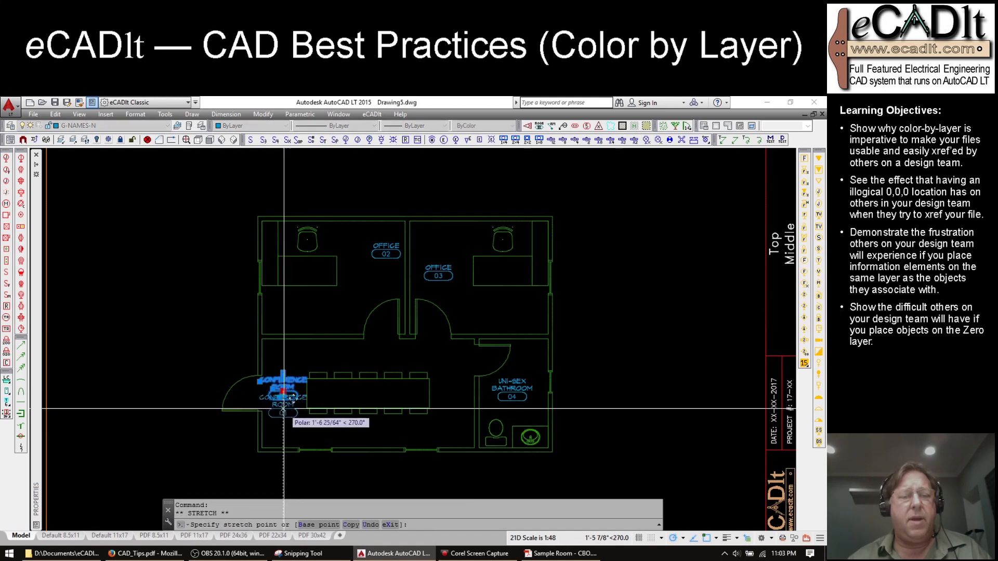
pyautogui.press('Escape')
pyautogui.click(512, 392)
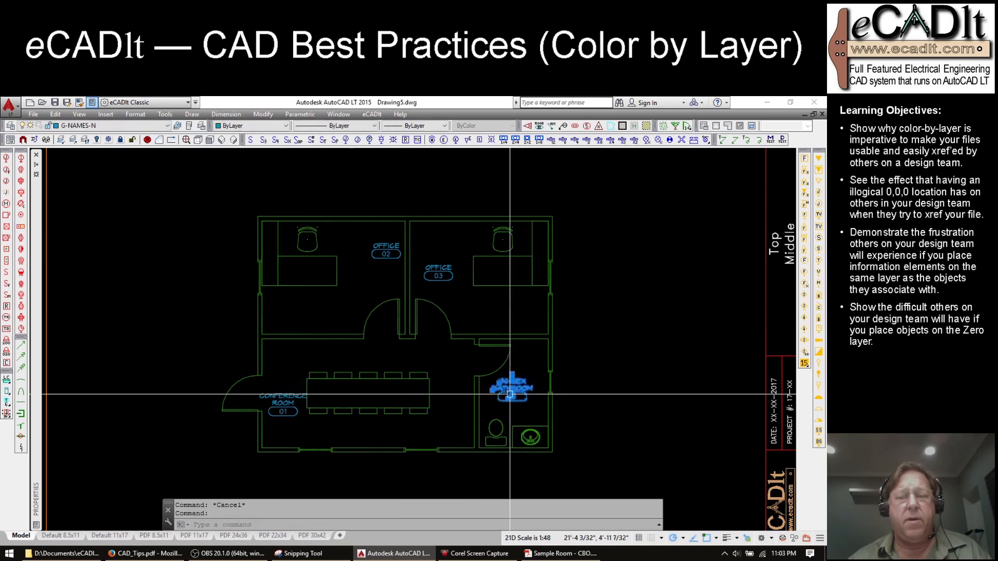
pyautogui.click(580, 394)
pyautogui.click(289, 403)
pyautogui.click(217, 362)
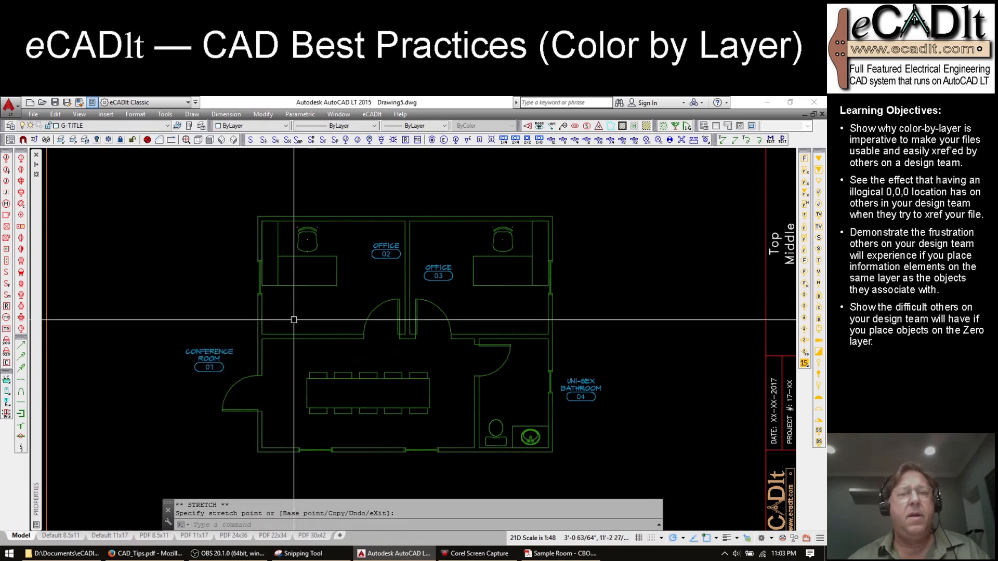
pyautogui.press('Escape')
# Step: Place a duplex receptacle on Office 02's lower wall and a quad receptacle on its left wall beside the desk
pyautogui.scroll(-6, 293, 320)
pyautogui.scroll(8, 327, 320)
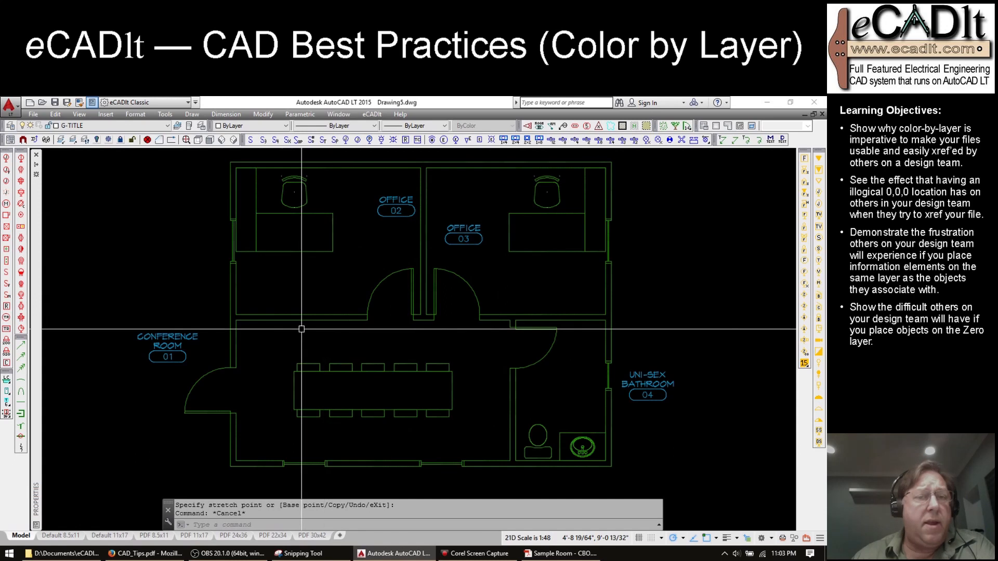
pyautogui.click(21, 169)
pyautogui.click(299, 313)
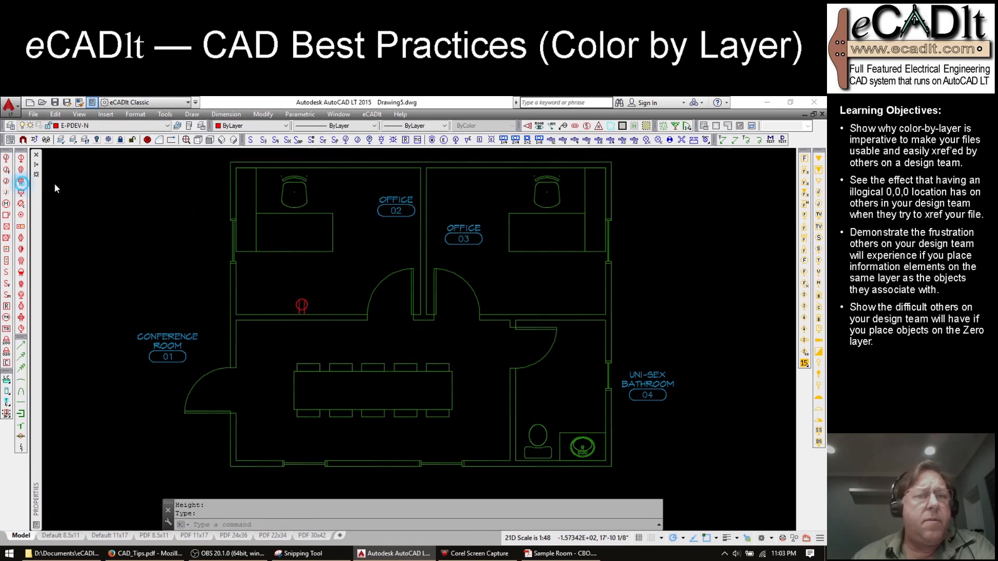
pyautogui.click(21, 183)
pyautogui.scroll(4, 263, 202)
pyautogui.click(203, 194)
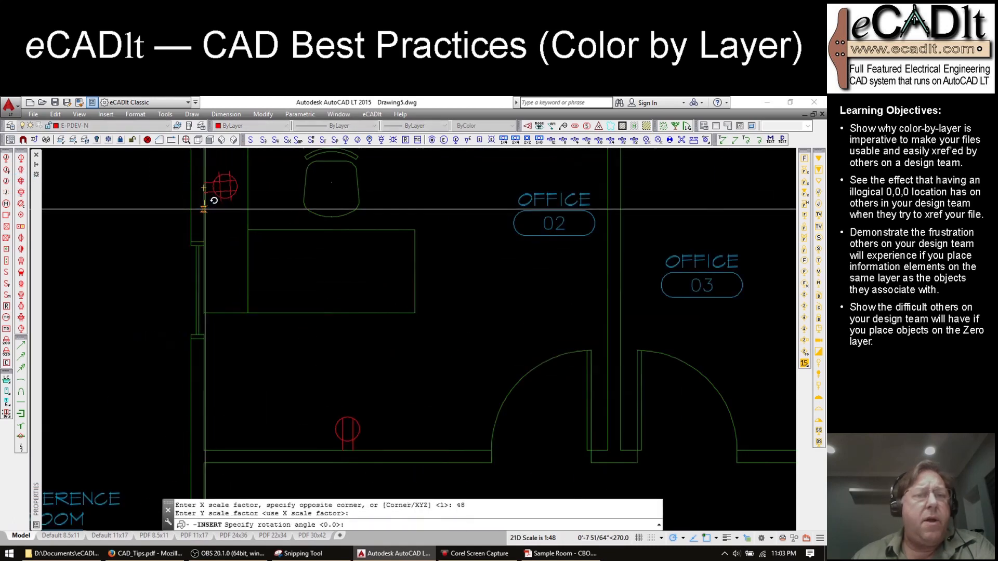
# Step: Place a triangular telephone/data outlet on Office 02's left wall just below the quad receptacle, facing into the room
pyautogui.click(820, 158)
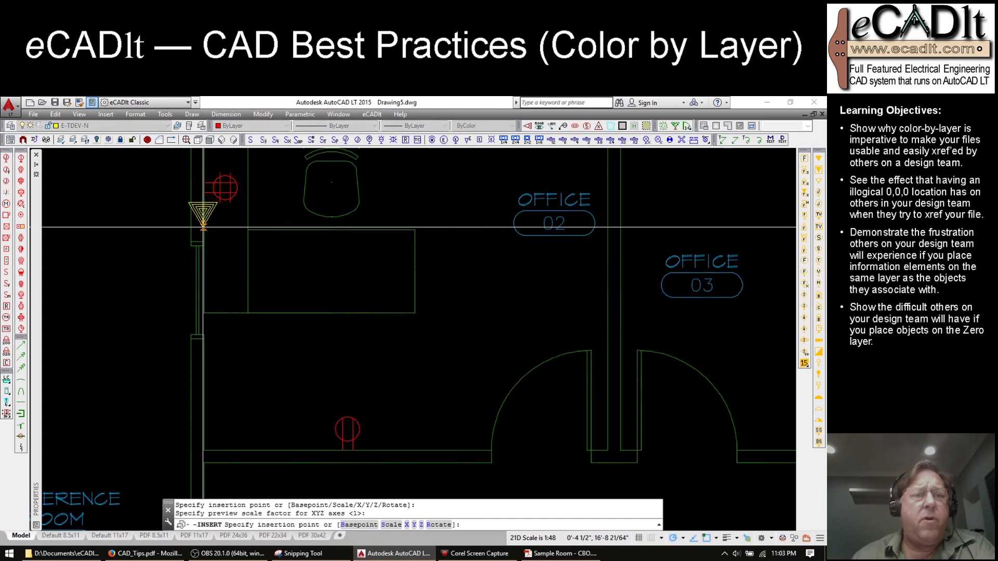
pyautogui.click(204, 227)
pyautogui.click(203, 254)
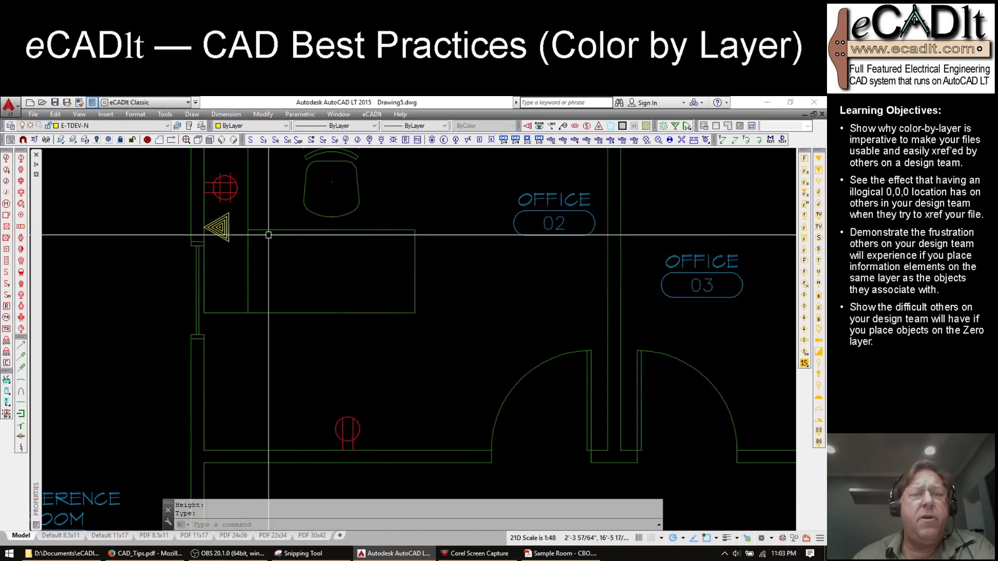
# Step: Place a duplex receptacle and a telephone/data outlet side by side on Office 02's upper wall
pyautogui.scroll(-1, 268, 235)
pyautogui.moveTo(423, 220); pyautogui.dragTo(305, 263, button='middle')
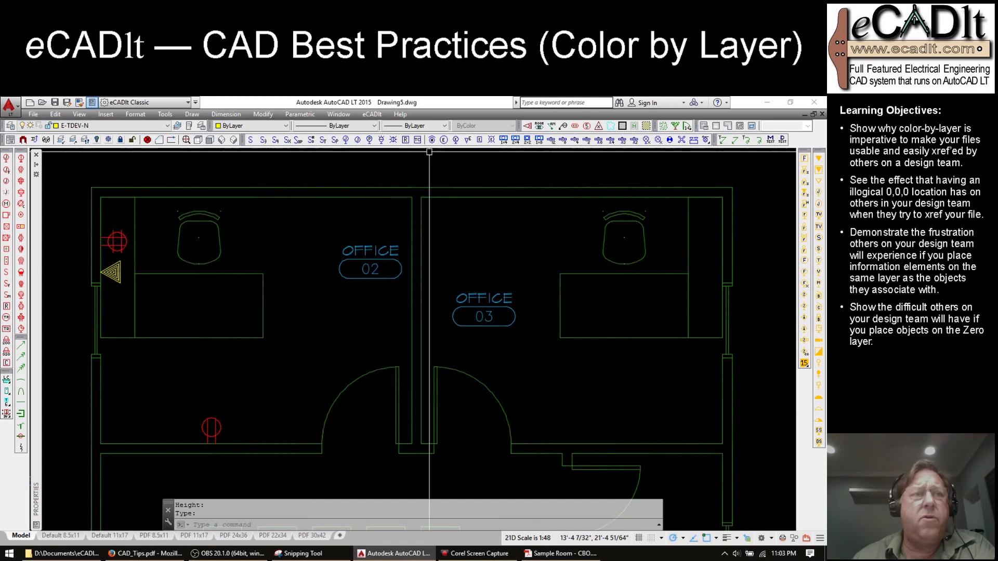
pyautogui.click(22, 170)
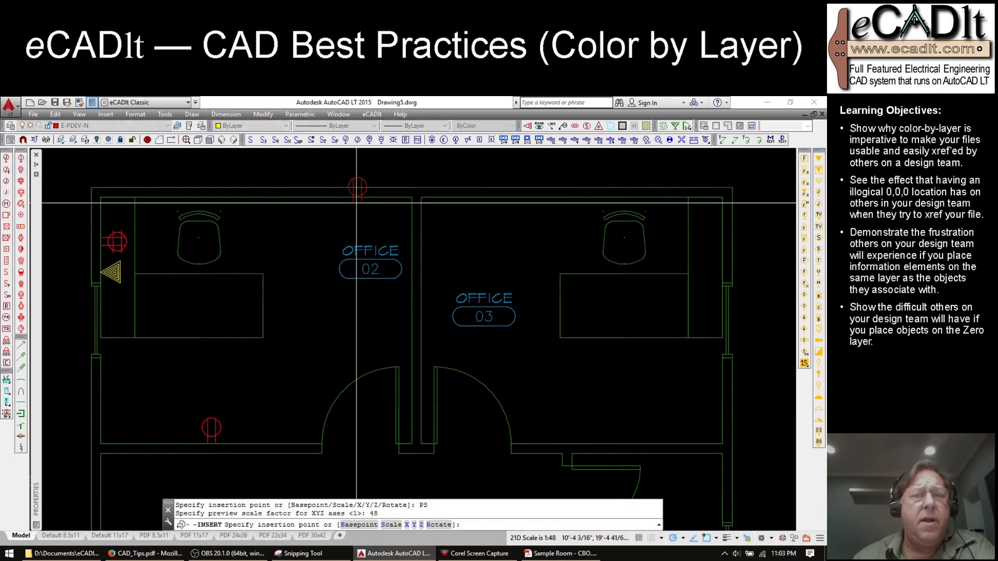
pyautogui.click(321, 197)
pyautogui.click(819, 158)
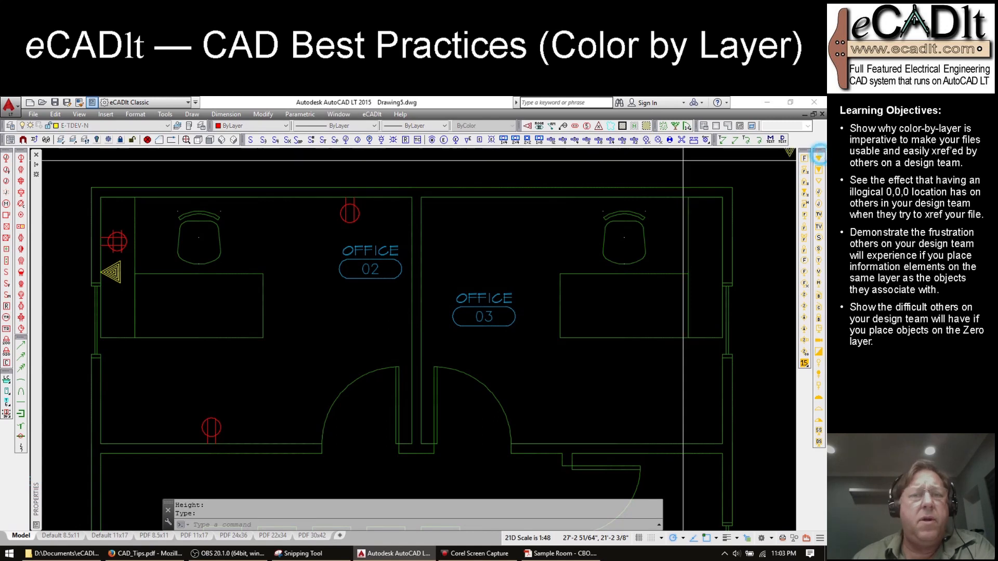
pyautogui.click(374, 205)
# Step: Place a duplex receptacle on Office 03's upper wall with a telephone/data outlet to its left
pyautogui.moveTo(593, 229); pyautogui.dragTo(451, 221, button='middle')
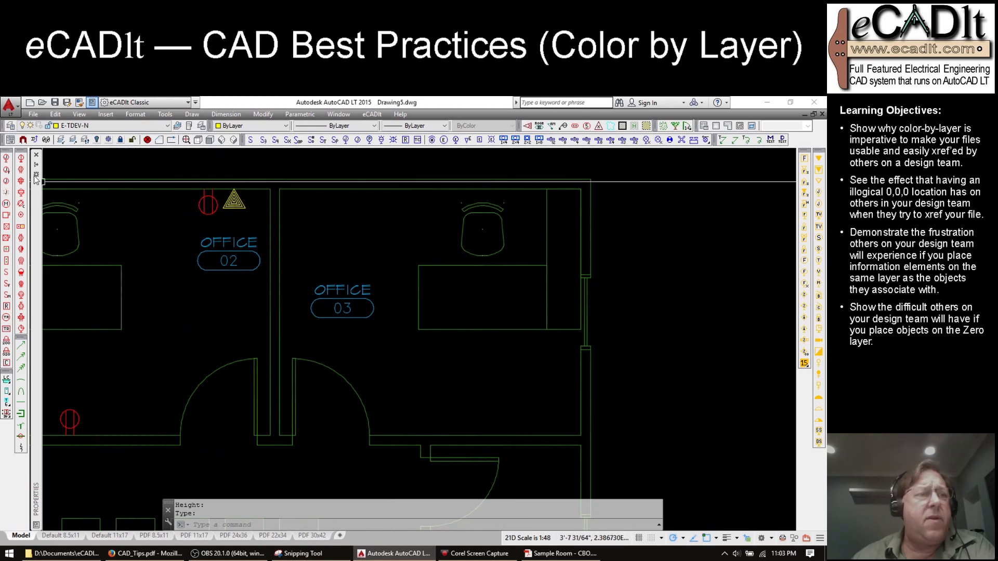
pyautogui.click(21, 169)
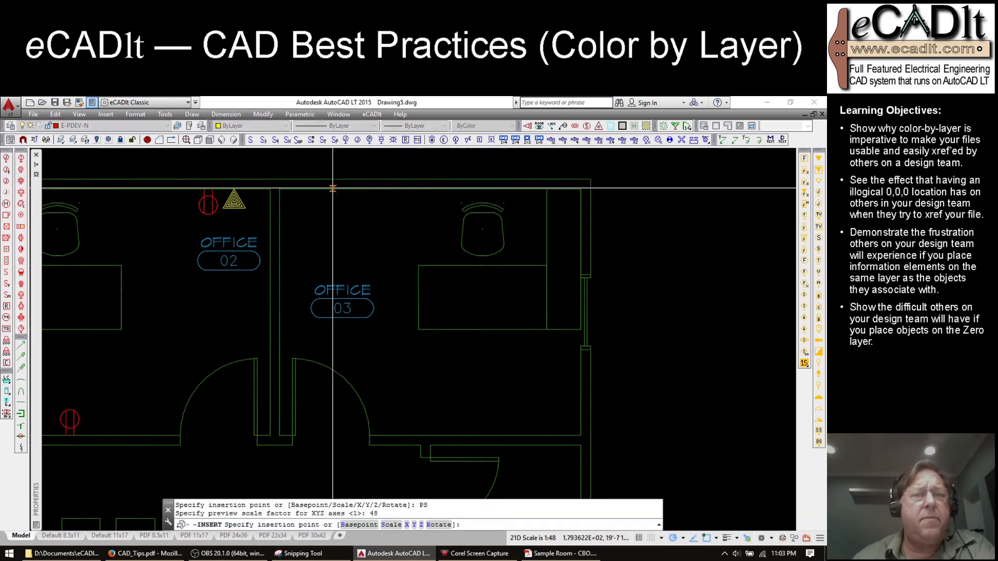
pyautogui.click(341, 188)
pyautogui.click(318, 188)
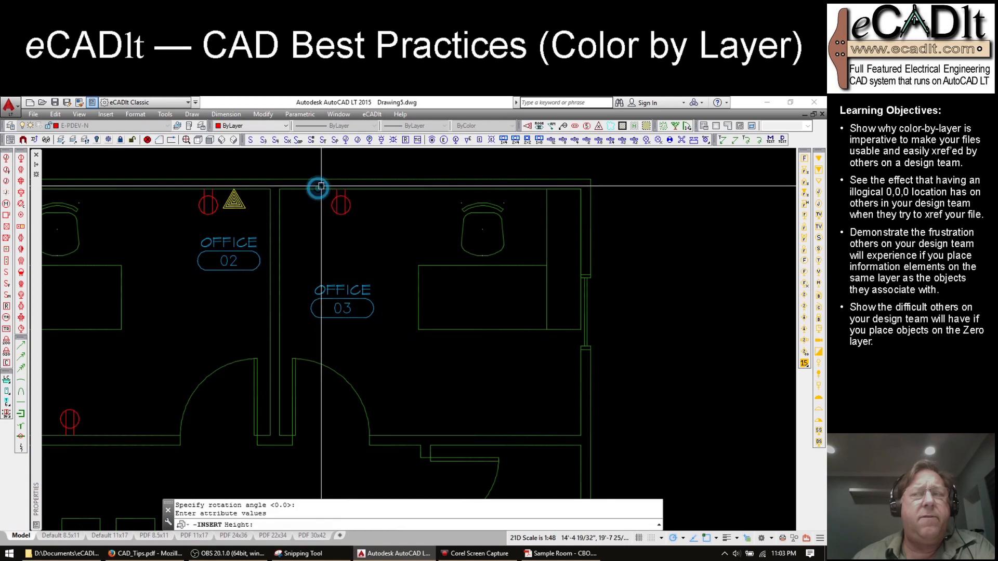
pyautogui.click(818, 161)
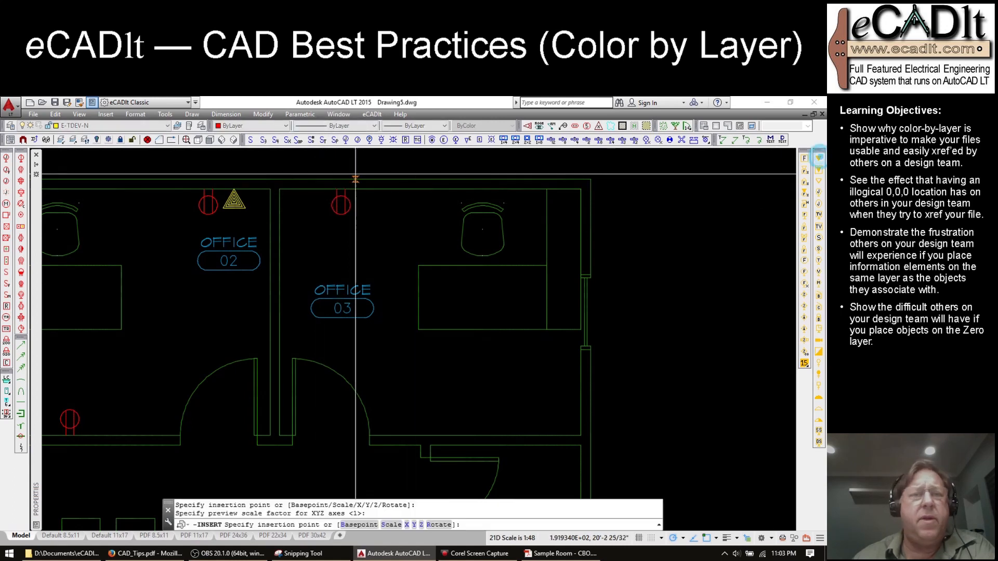
pyautogui.click(315, 188)
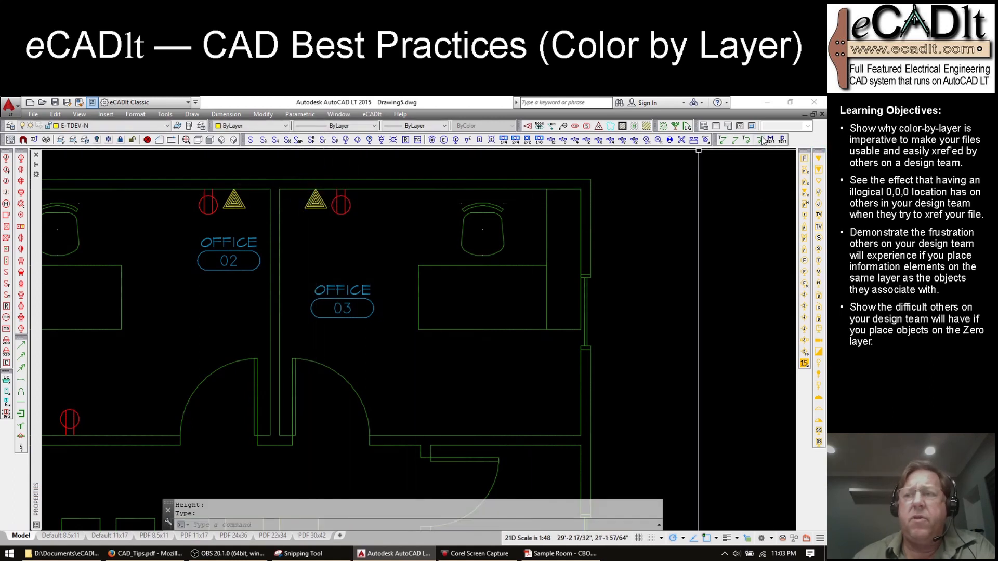
# Step: Place a quad receptacle on Office 03's right wall with a telephone/data outlet just below it
pyautogui.click(21, 181)
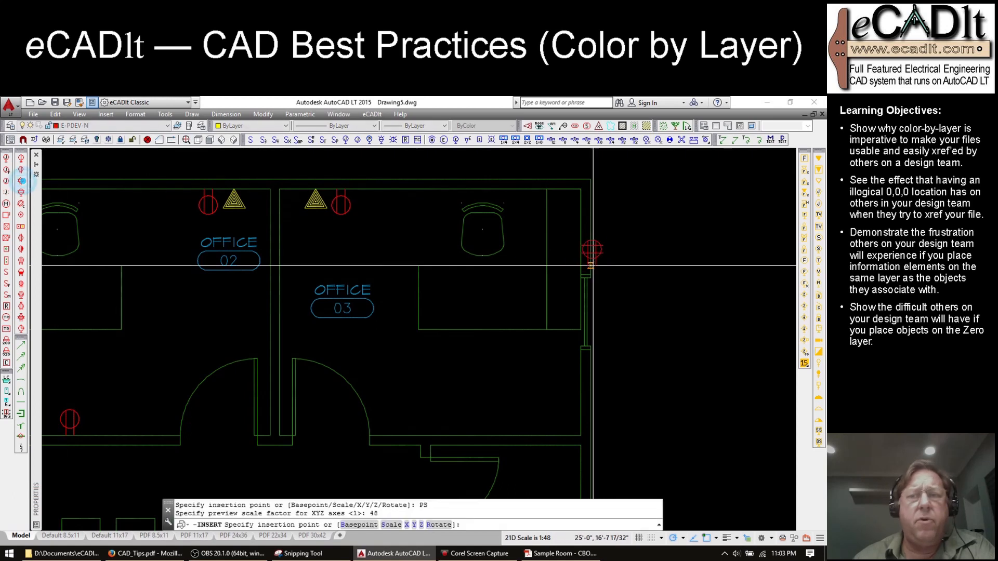
pyautogui.click(581, 242)
pyautogui.click(580, 221)
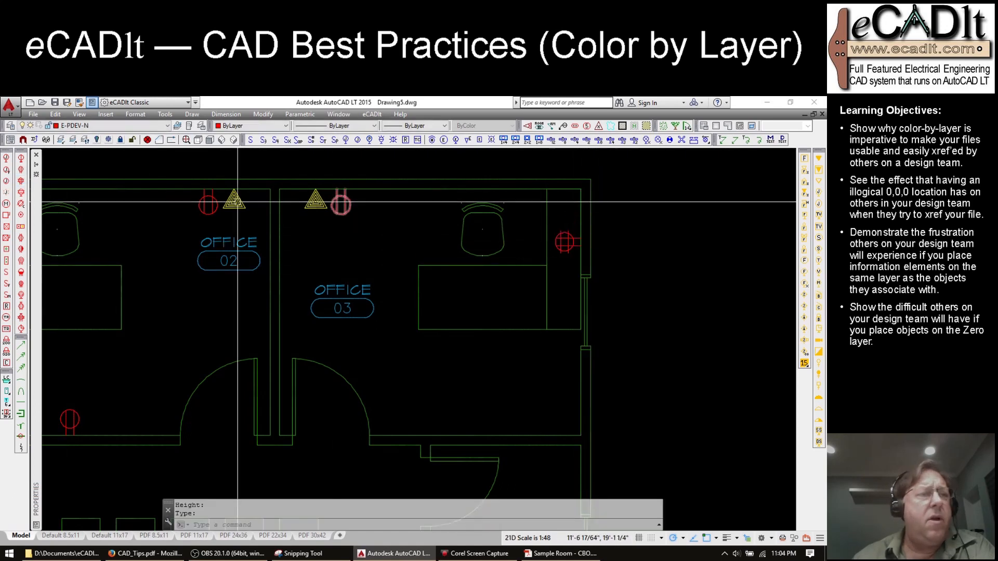
pyautogui.click(821, 167)
pyautogui.click(581, 274)
pyautogui.click(578, 222)
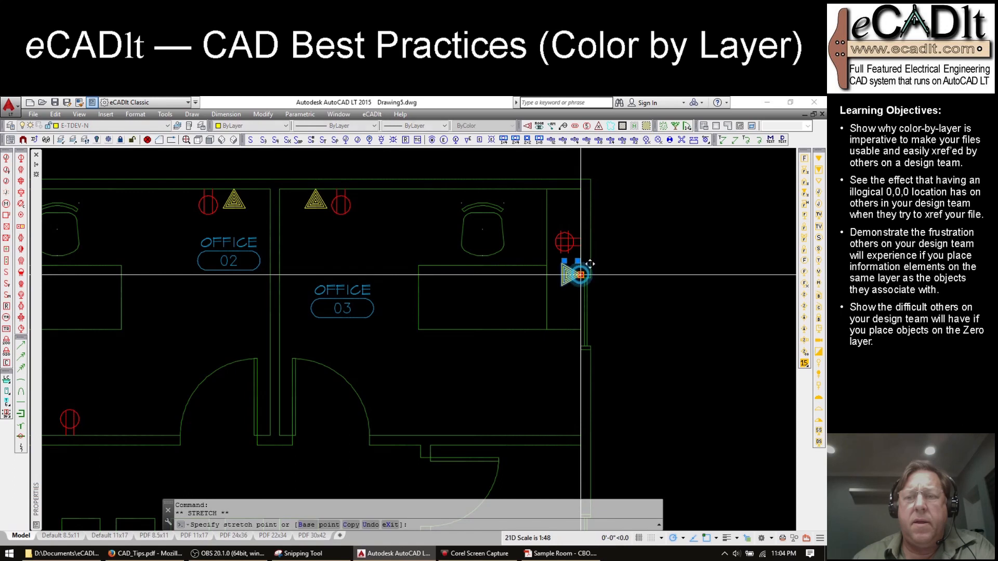
# Step: Place a duplex receptacle on Office 03's lower wall, to the right of the door
pyautogui.moveTo(592, 258); pyautogui.dragTo(625, 174, button='middle')
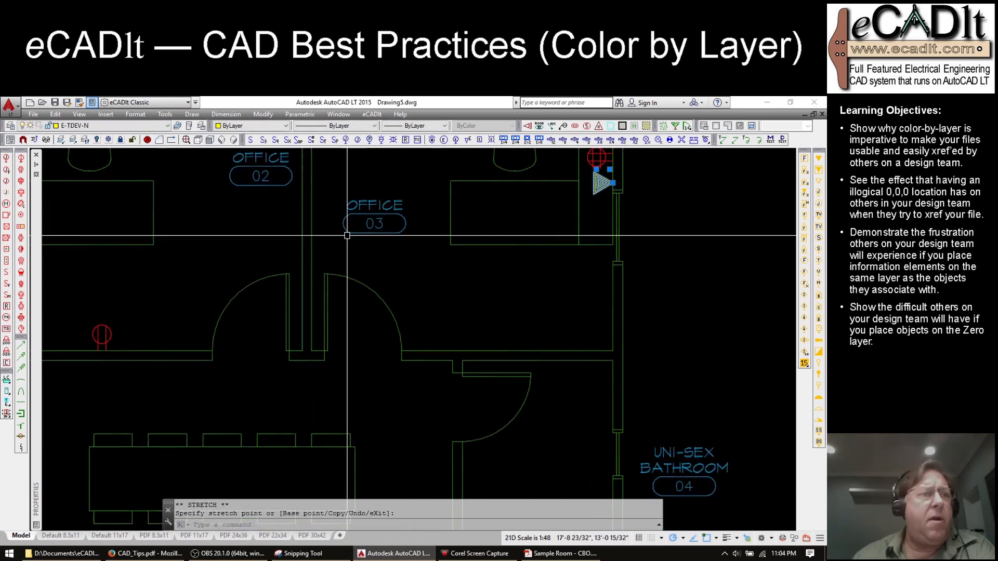
pyautogui.click(21, 170)
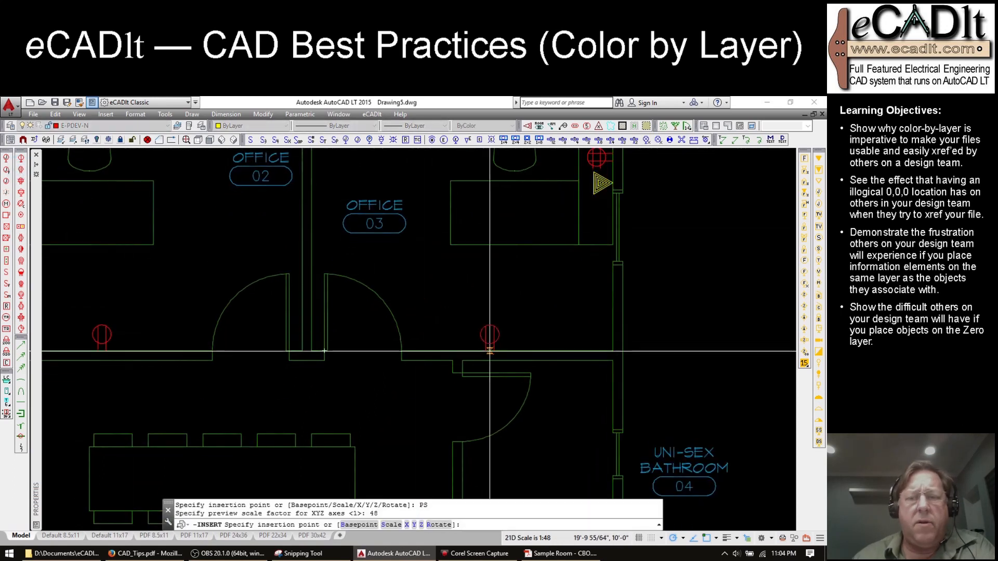
pyautogui.click(507, 352)
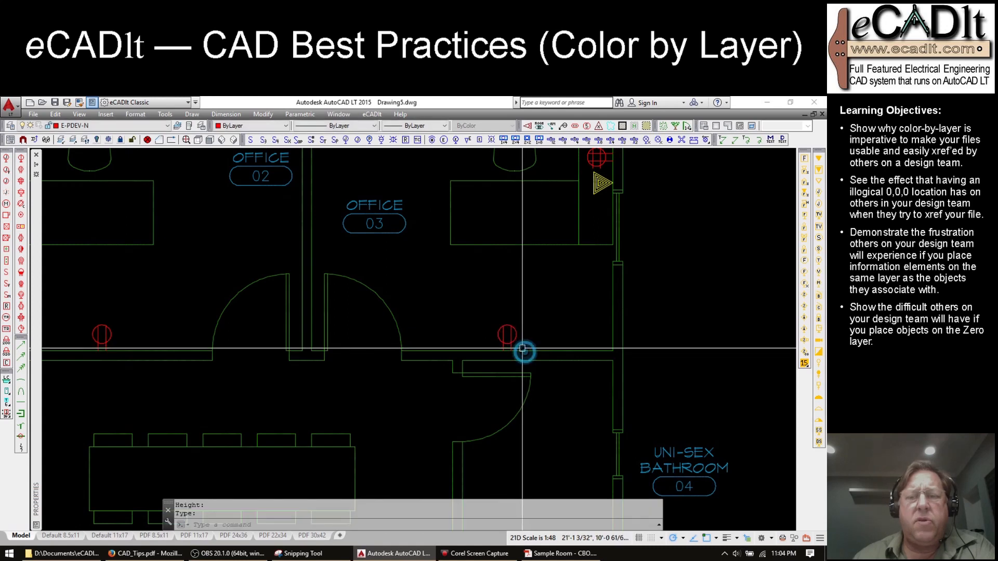
# Step: Place a duplex receptacle on the conference room's upper wall near its left end, facing into the room
pyautogui.scroll(-2, 490, 312)
pyautogui.moveTo(490, 328)
pyautogui.mouseDown(button='middle')
pyautogui.moveTo(585, 261)
pyautogui.moveTo(539, 373)
pyautogui.moveTo(528, 306)
pyautogui.moveTo(548, 237)
pyautogui.mouseUp(button='middle')
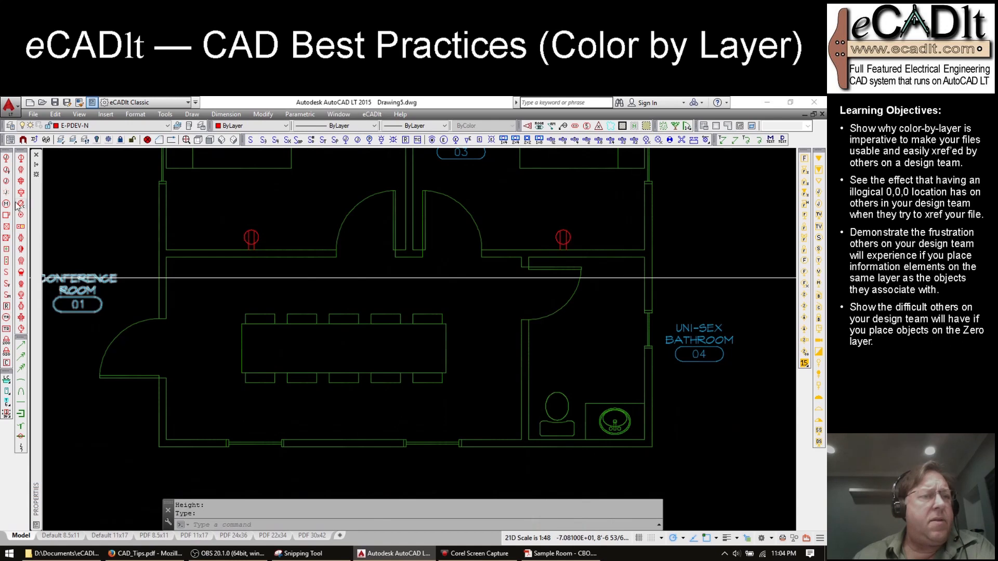
pyautogui.click(21, 170)
pyautogui.click(251, 257)
pyautogui.click(218, 258)
pyautogui.click(204, 257)
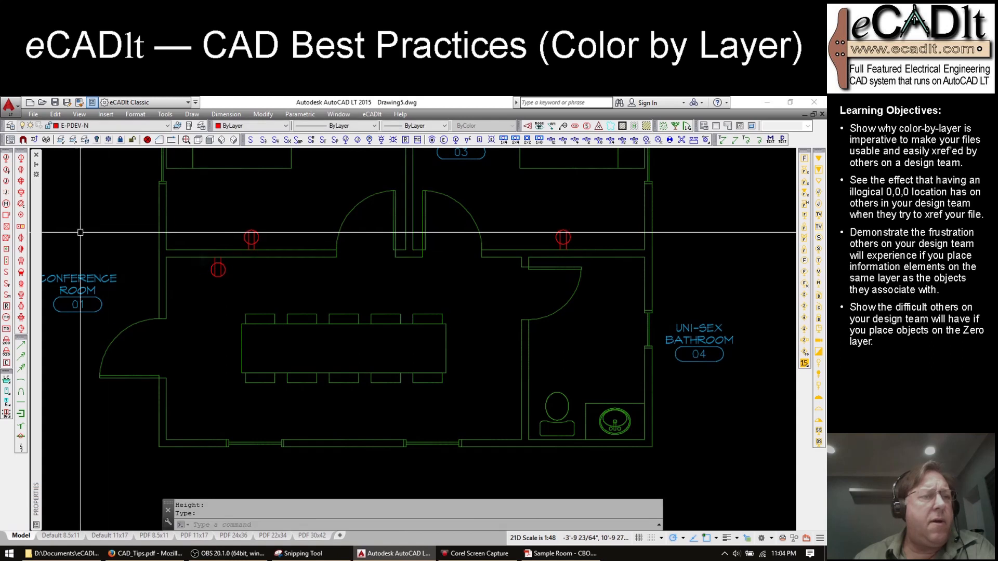
# Step: Place a duplex receptacle on the conference room's right wall and a combination power/data floor box at the table's left end
pyautogui.click(20, 169)
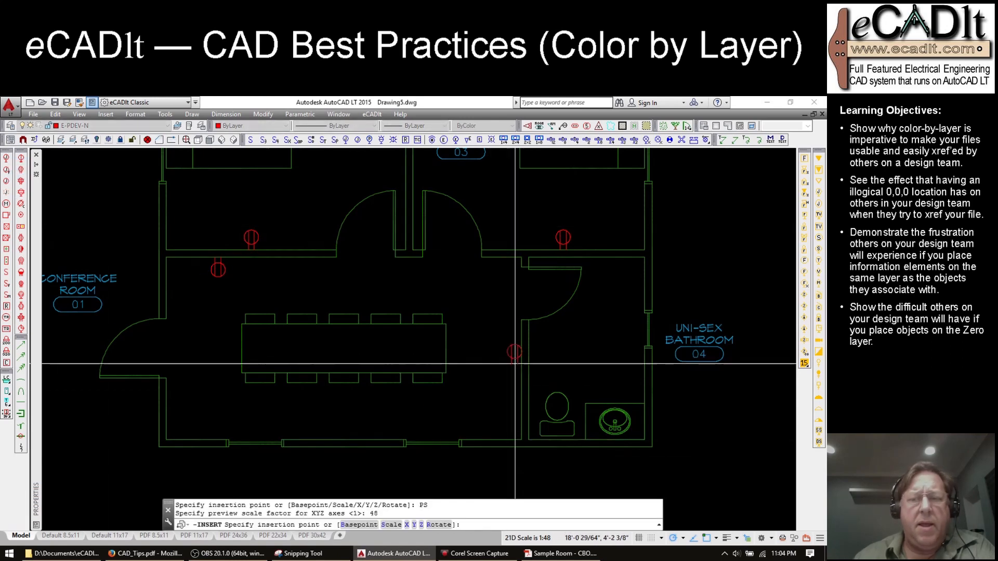
pyautogui.click(521, 380)
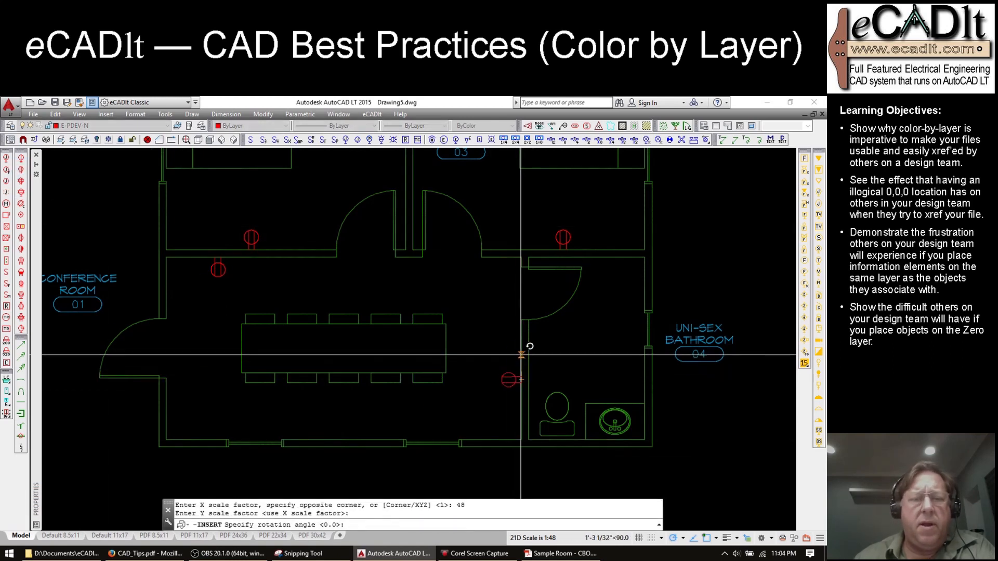
pyautogui.click(530, 346)
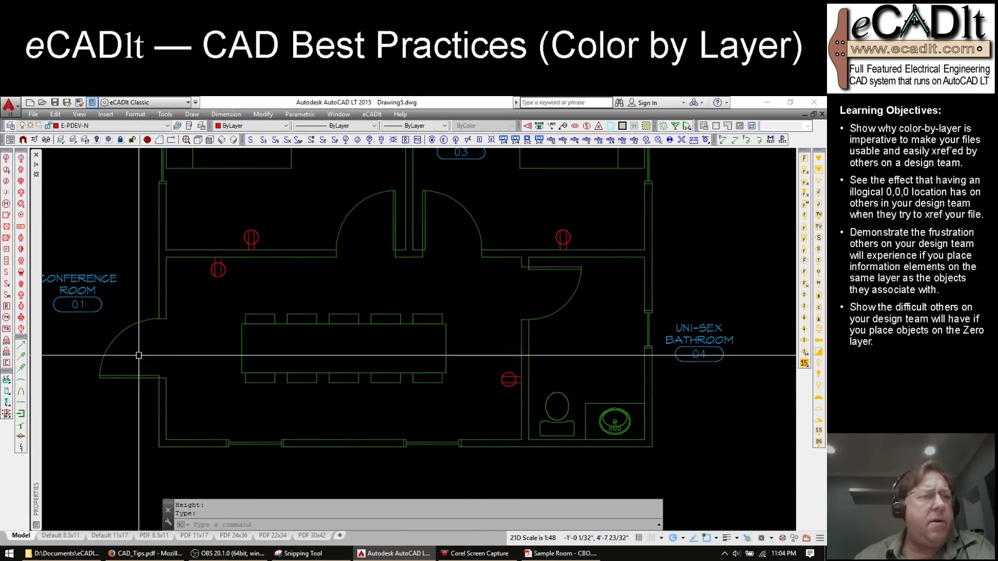
pyautogui.click(21, 228)
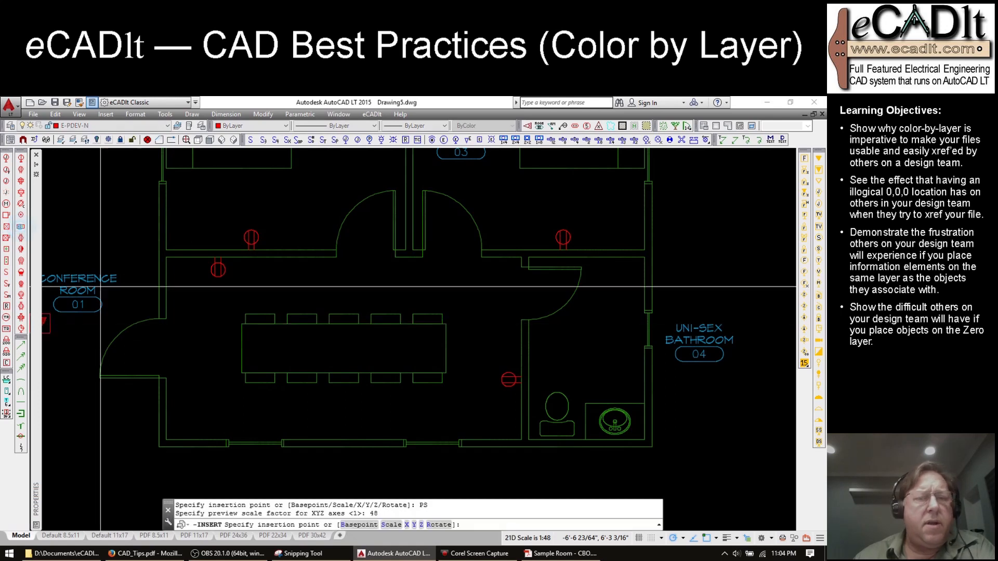
pyautogui.click(261, 335)
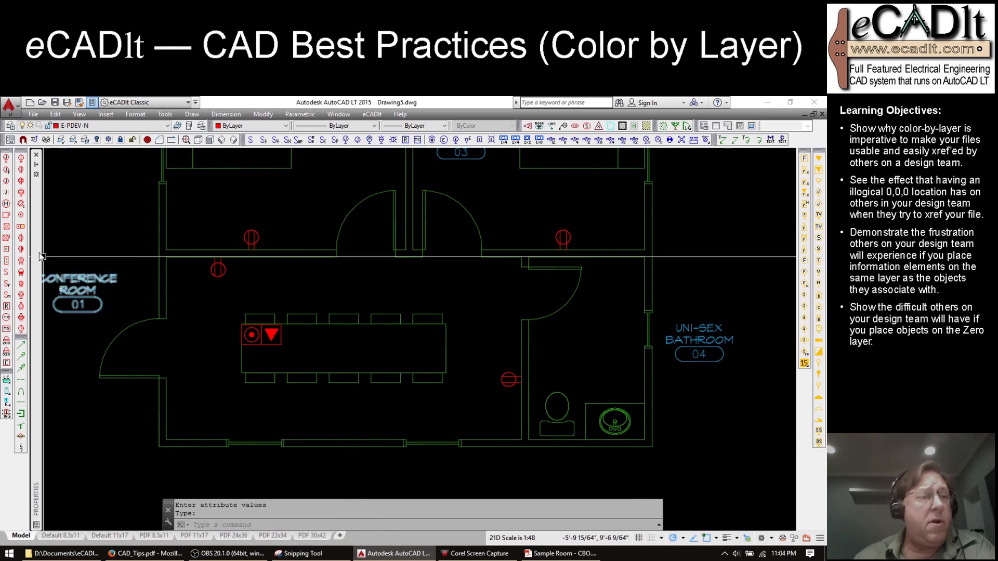
# Step: Place two duplex receptacles on the conference room's lower wall between the windows, with a telephone/data outlet to their left
pyautogui.click(21, 178)
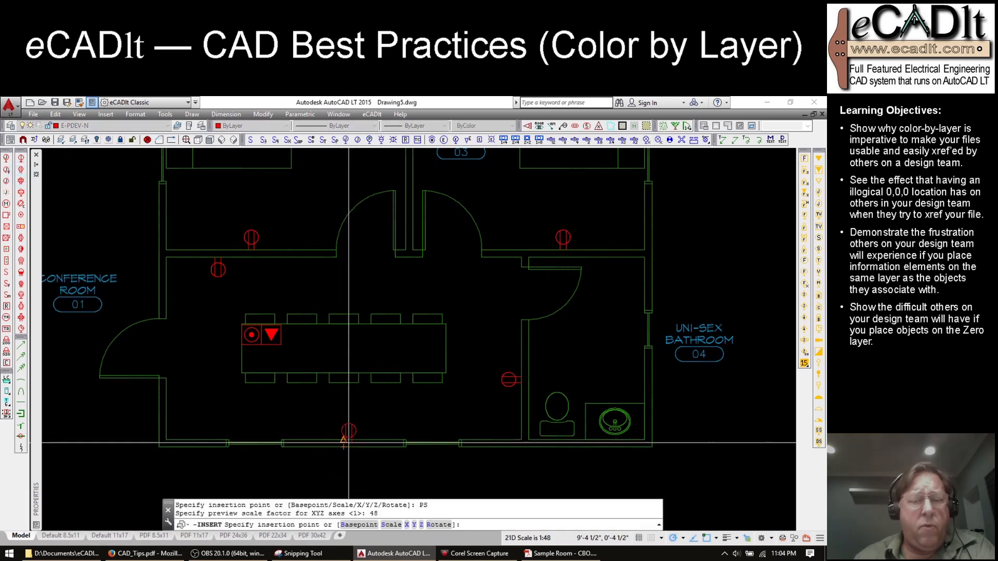
pyautogui.click(344, 440)
pyautogui.press('Return')
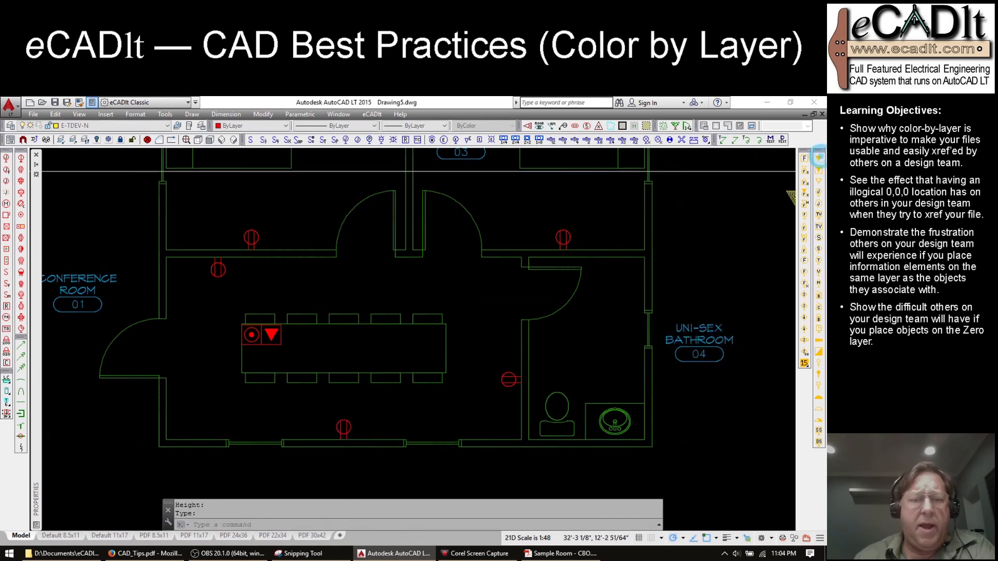
pyautogui.click(818, 158)
pyautogui.click(323, 440)
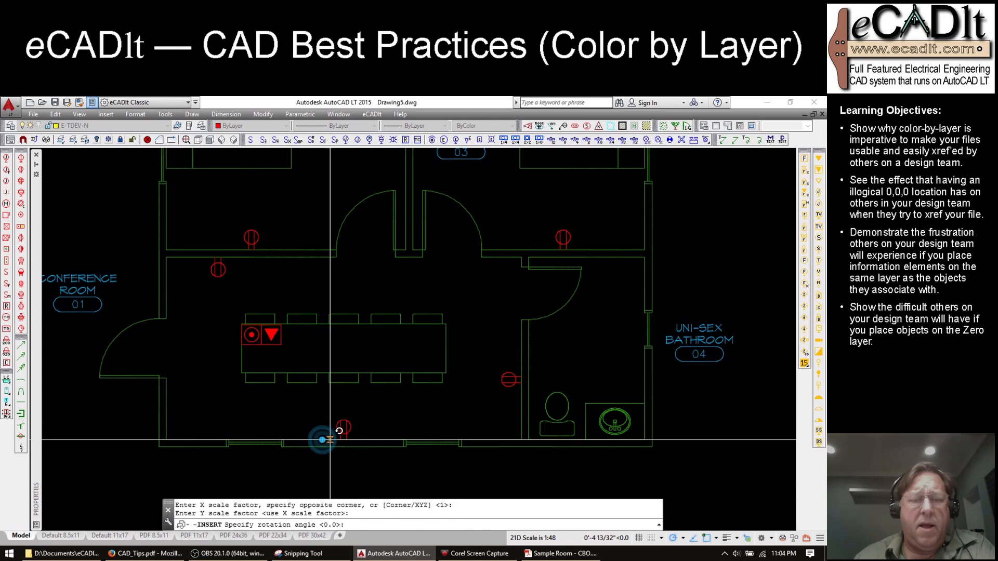
pyautogui.click(21, 169)
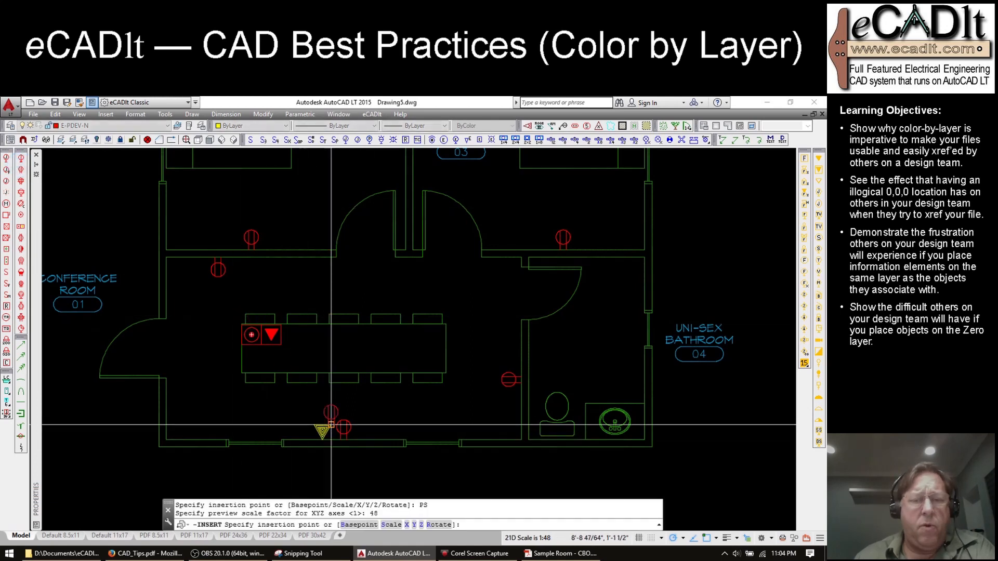
pyautogui.click(371, 440)
# Step: Give the receptacle beside the telephone/data outlet a +72" height and move its height label above the symbol
pyautogui.scroll(5, 344, 424)
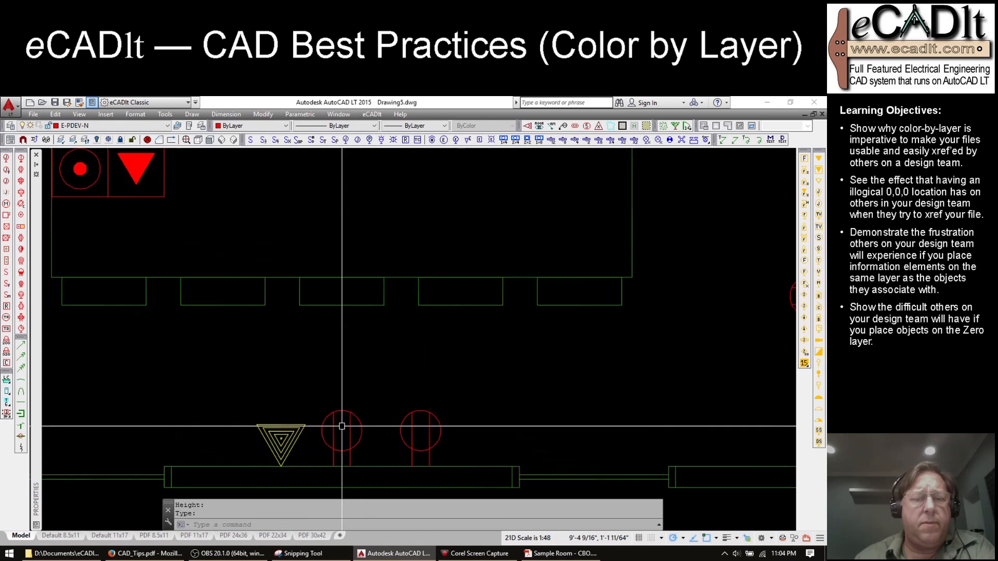
pyautogui.doubleClick(342, 410)
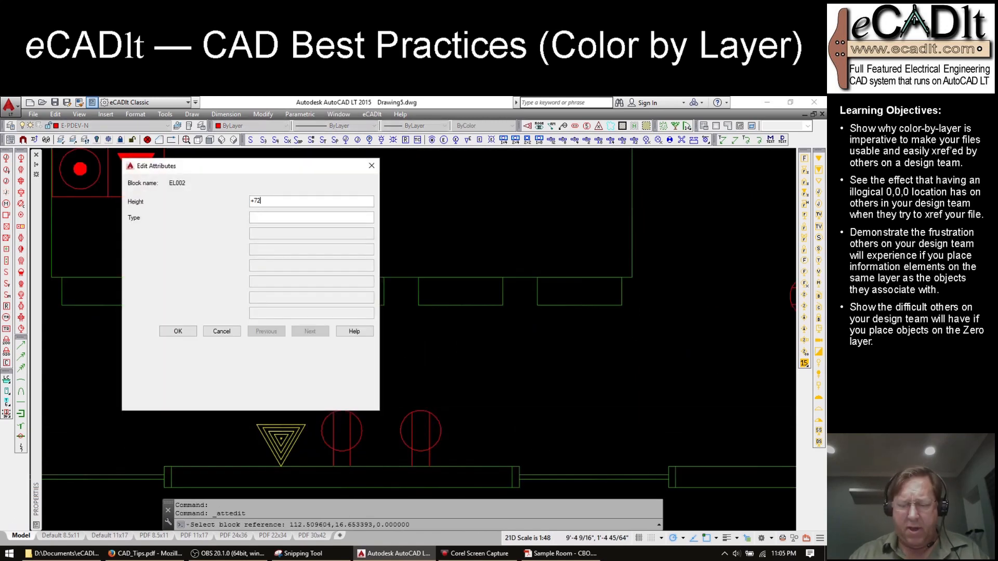
pyautogui.press('Return')
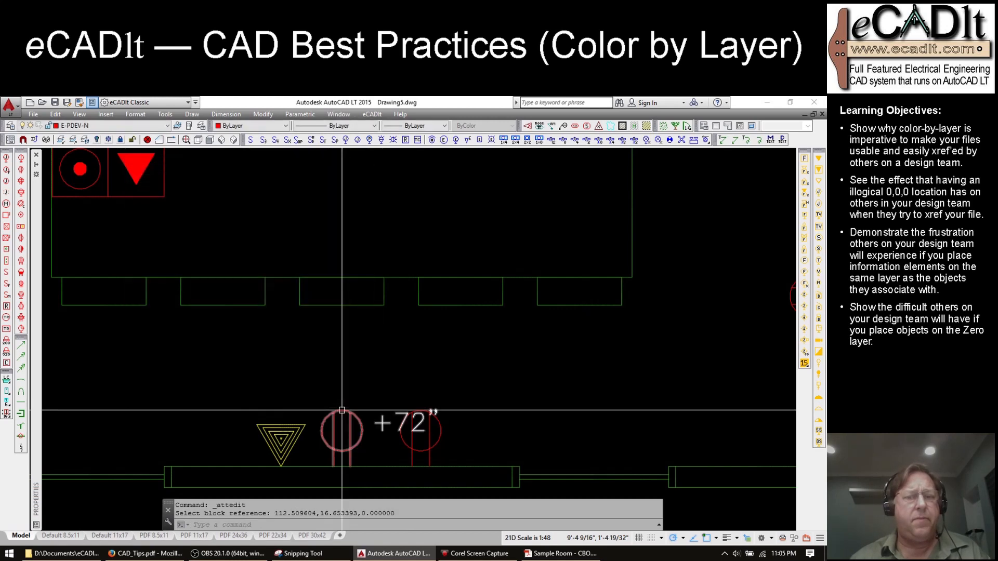
pyautogui.click(339, 434)
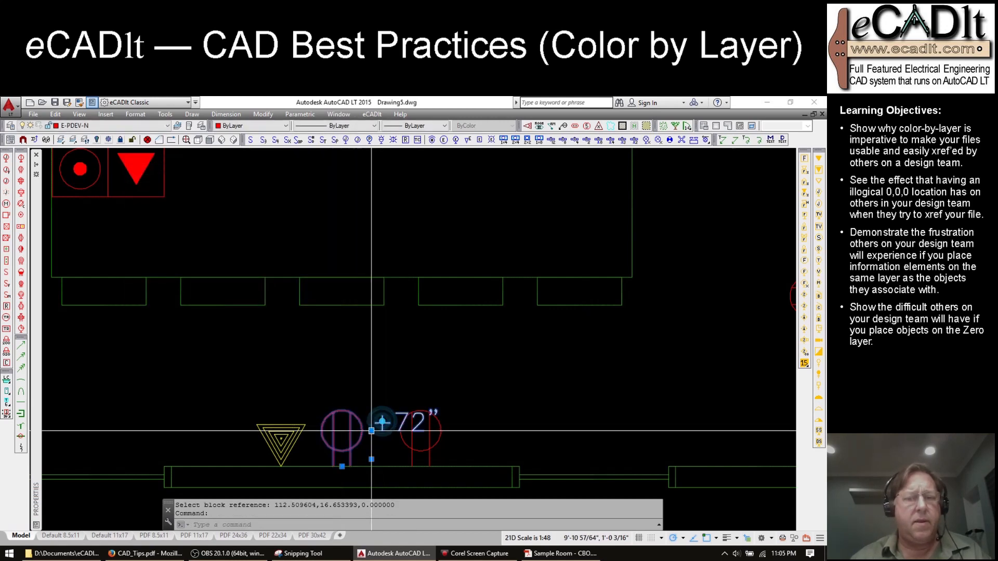
pyautogui.click(371, 431)
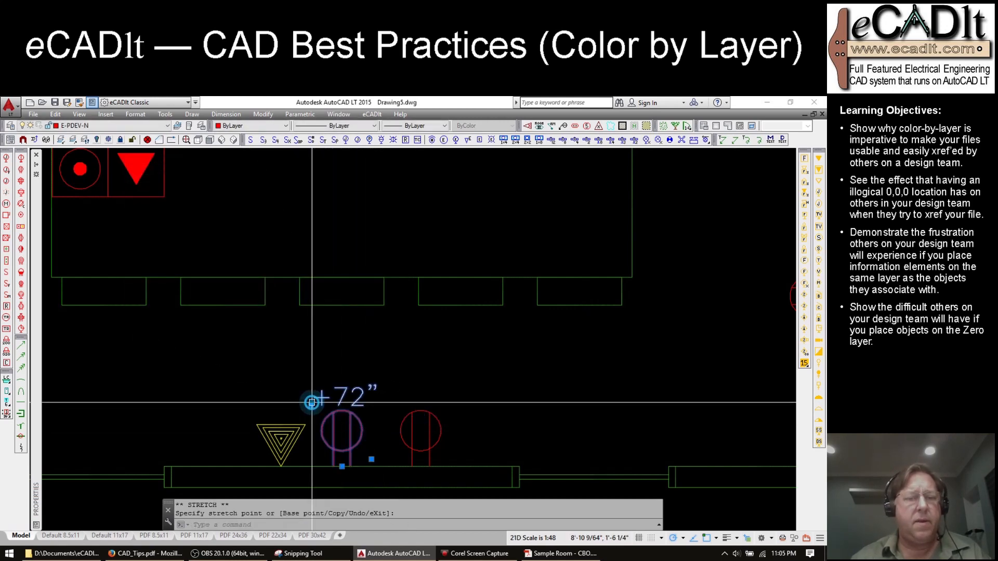
# Step: Give the conference room's telephone/data outlet a +72" height and move its height label to the left of the symbol
pyautogui.doubleClick(293, 431)
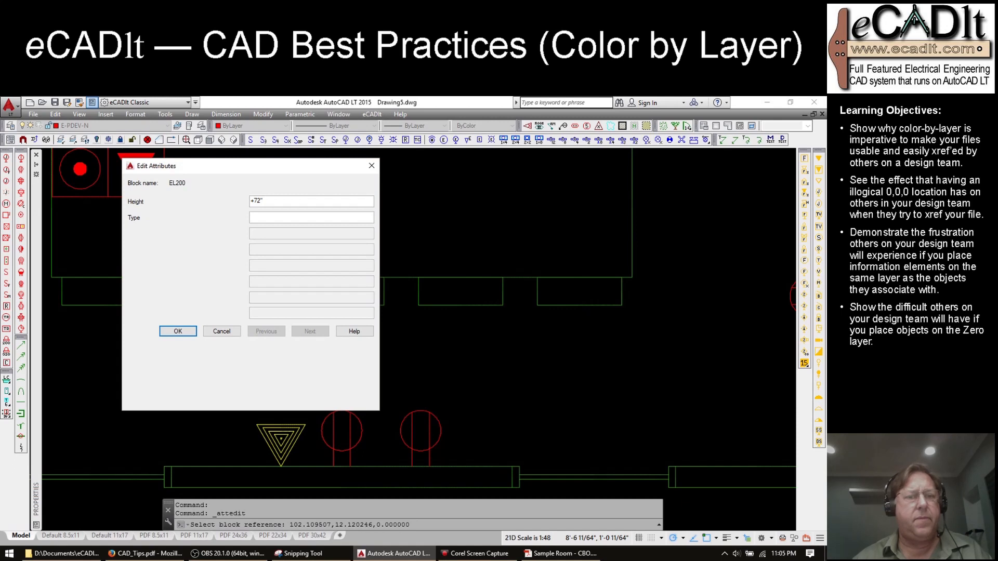
pyautogui.press('Return')
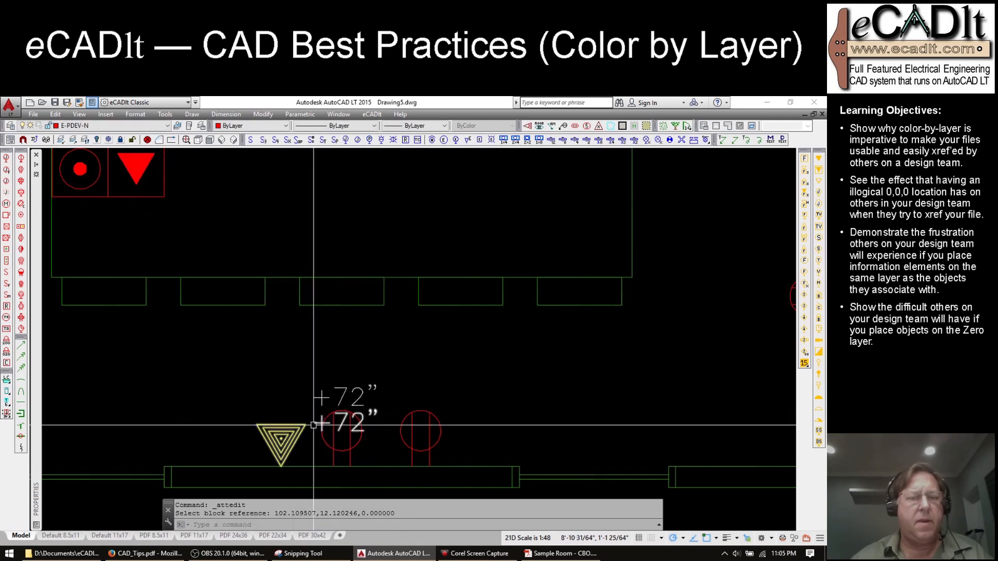
pyautogui.click(313, 425)
pyautogui.click(310, 431)
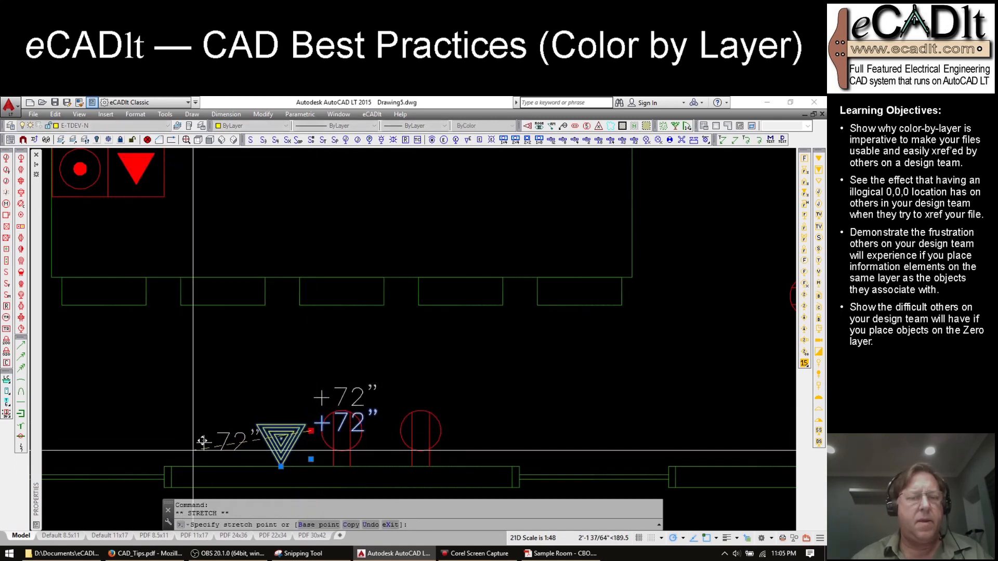
pyautogui.click(195, 441)
pyautogui.press('Escape')
# Step: Place a duplex receptacle on the bathroom's lower wall left of the sink, with height +42" and type GFI
pyautogui.scroll(-5, 441, 406)
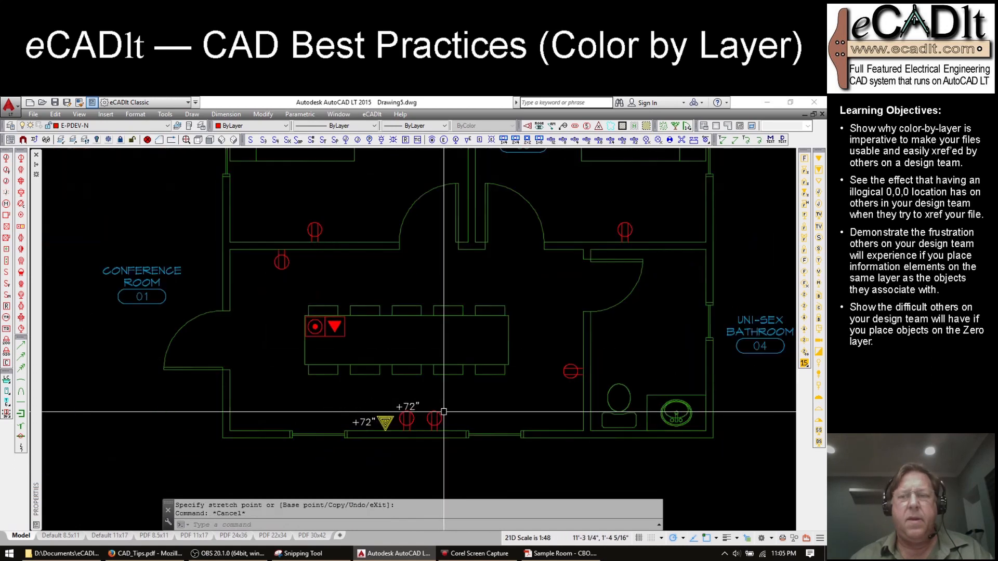
pyautogui.scroll(4, 684, 370)
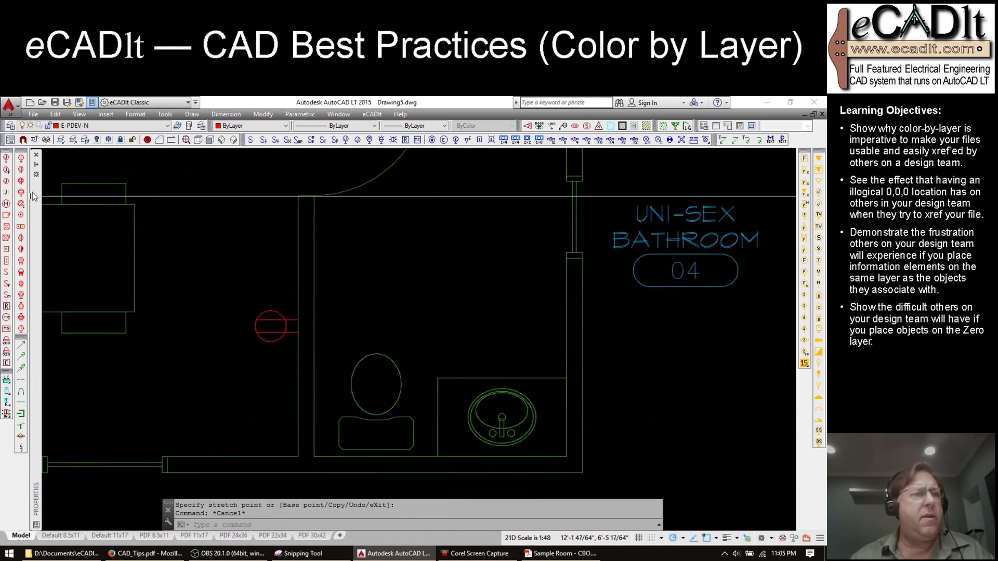
pyautogui.click(24, 170)
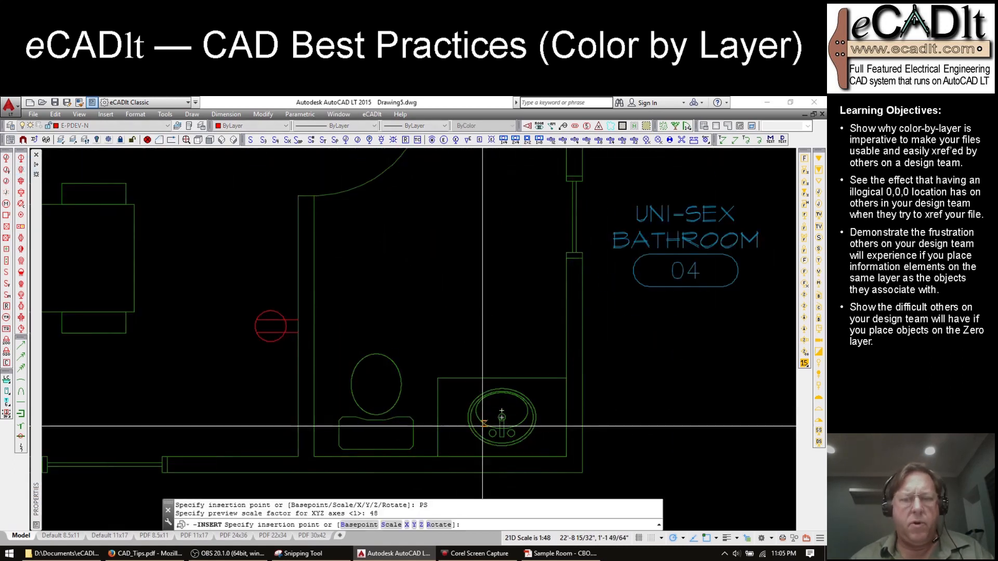
pyautogui.click(449, 456)
pyautogui.click(468, 457)
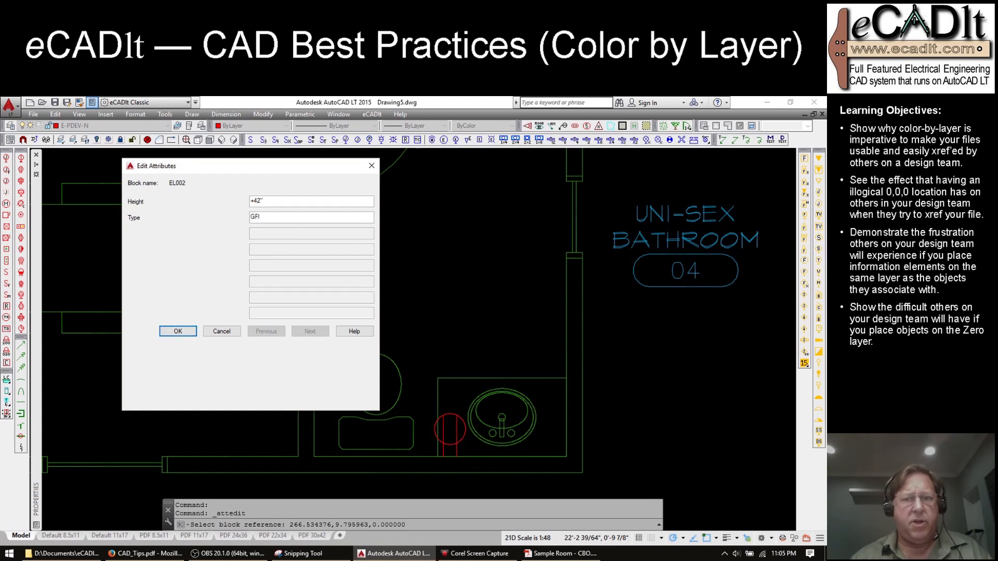
pyautogui.press('Return')
# Step: Move the bathroom receptacle's +42" label above its symbol and the GFI label to its left
pyautogui.click(458, 434)
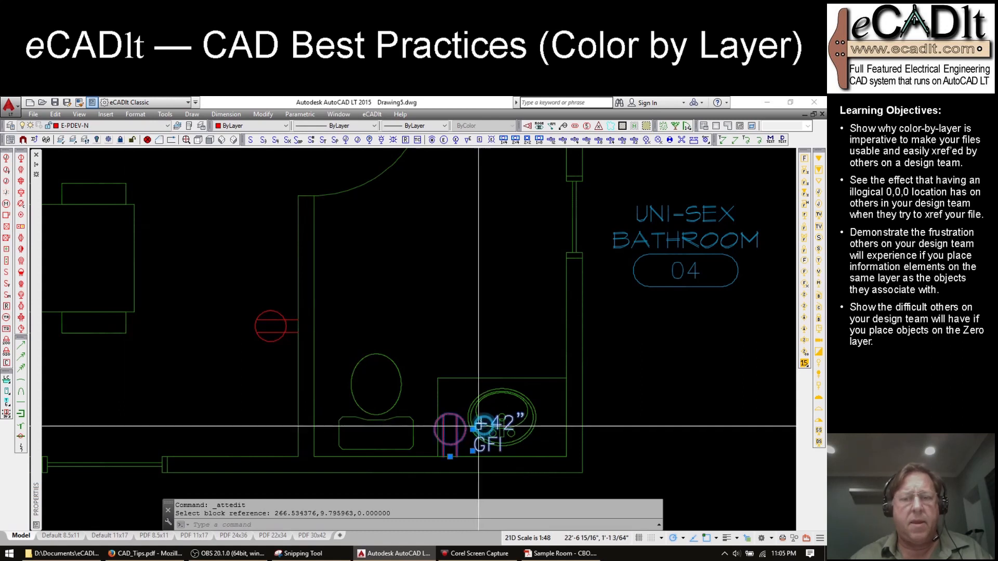
pyautogui.click(472, 430)
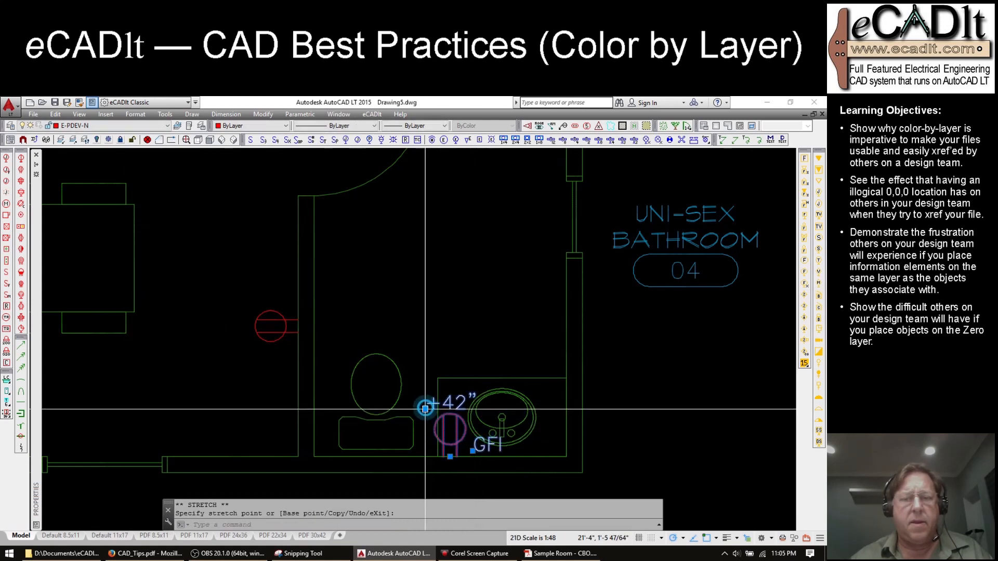
pyautogui.click(399, 449)
pyautogui.press('Escape')
# Step: Insert a rectangular light fixture, unrotated, just below the desk in Office 02 with fixture number 1
pyautogui.scroll(-3, 368, 360)
pyautogui.moveTo(257, 309)
pyautogui.mouseDown(button='middle')
pyautogui.moveTo(323, 383)
pyautogui.moveTo(546, 521)
pyautogui.mouseUp(button='middle')
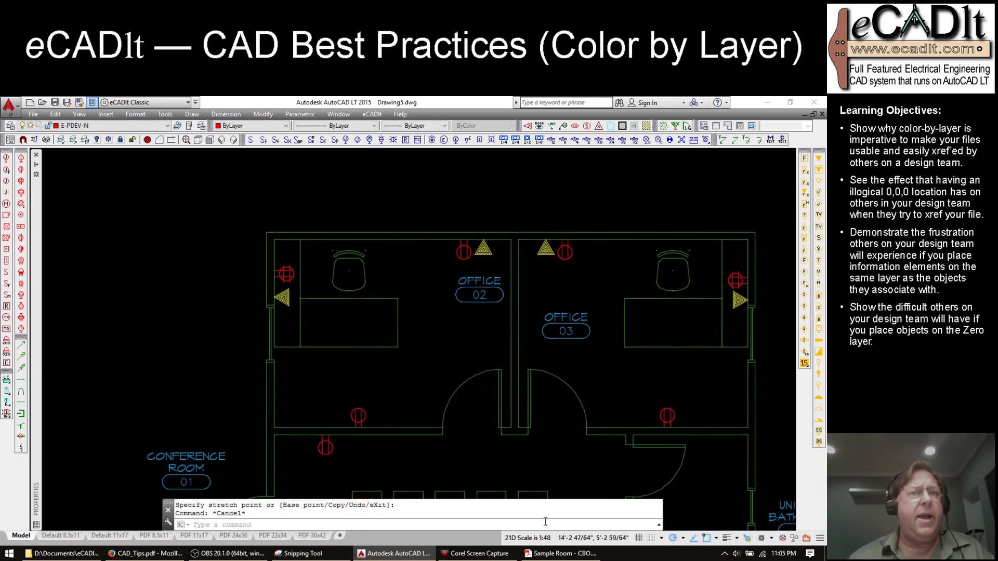
pyautogui.click(516, 139)
pyautogui.click(307, 383)
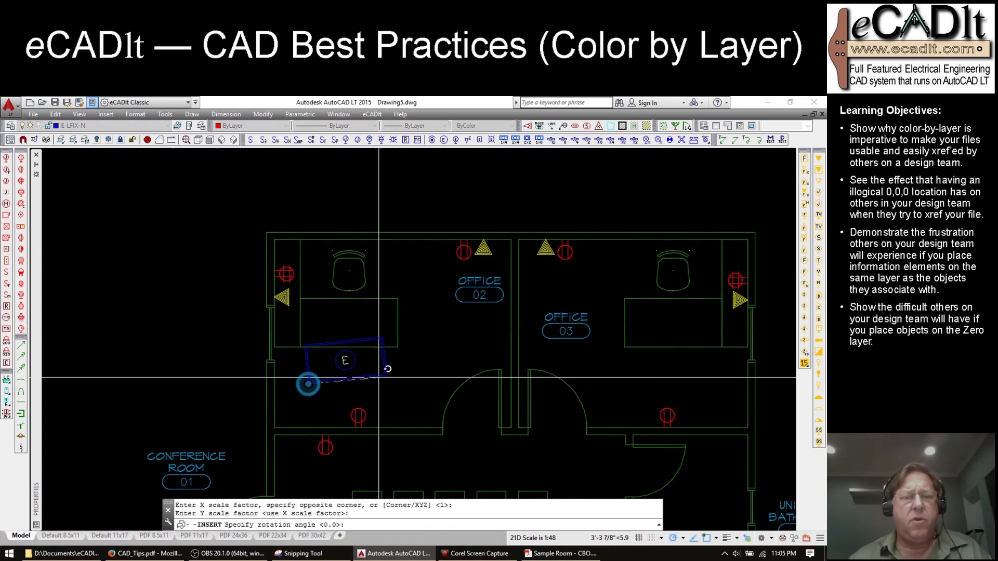
pyautogui.click(391, 383)
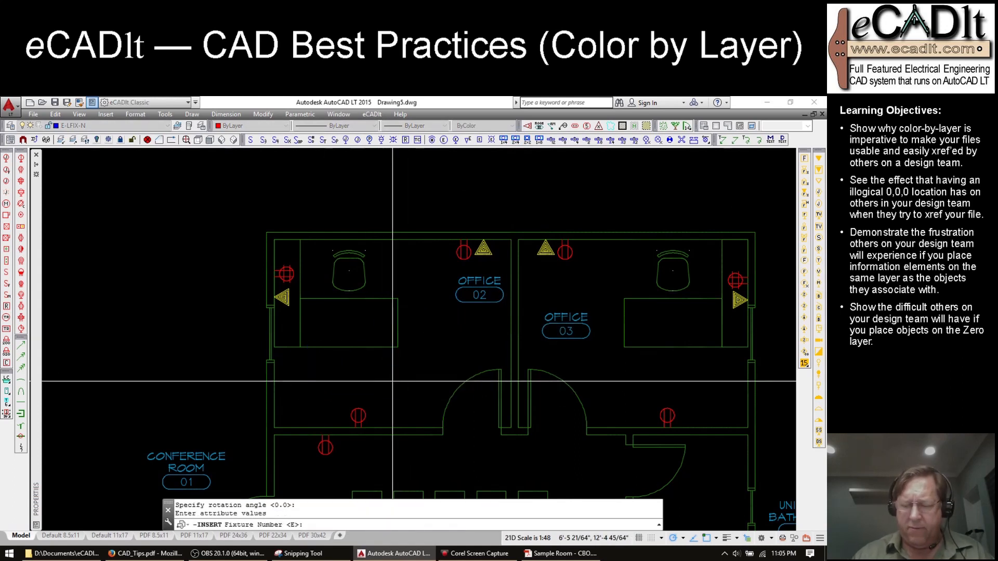
pyautogui.write('1')
pyautogui.press('Return')
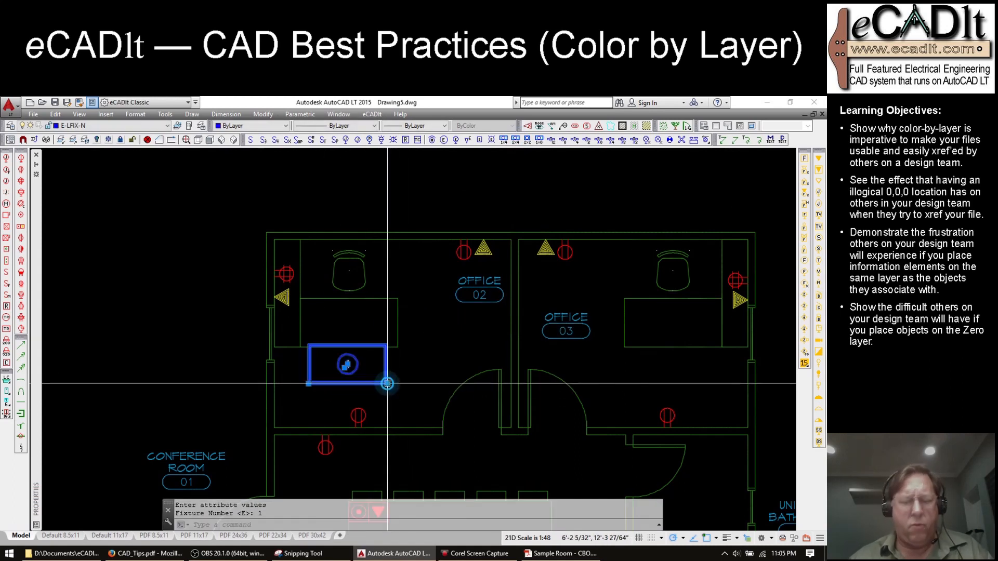
# Step: Move the light fixture by its centre to the midpoint between two diagonally opposite inside corners of Office 02
pyautogui.write('m')
pyautogui.press('Return')
pyautogui.click(347, 365)
pyautogui.keyDown('shift'); pyautogui.rightClick(349, 365); pyautogui.keyUp('shift')
pyautogui.click(427, 160)
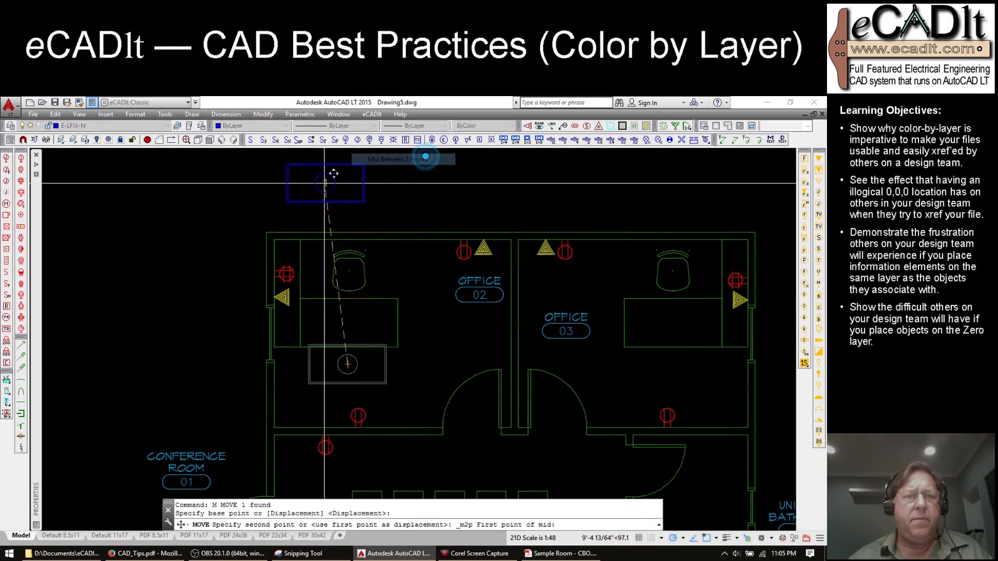
pyautogui.click(511, 427)
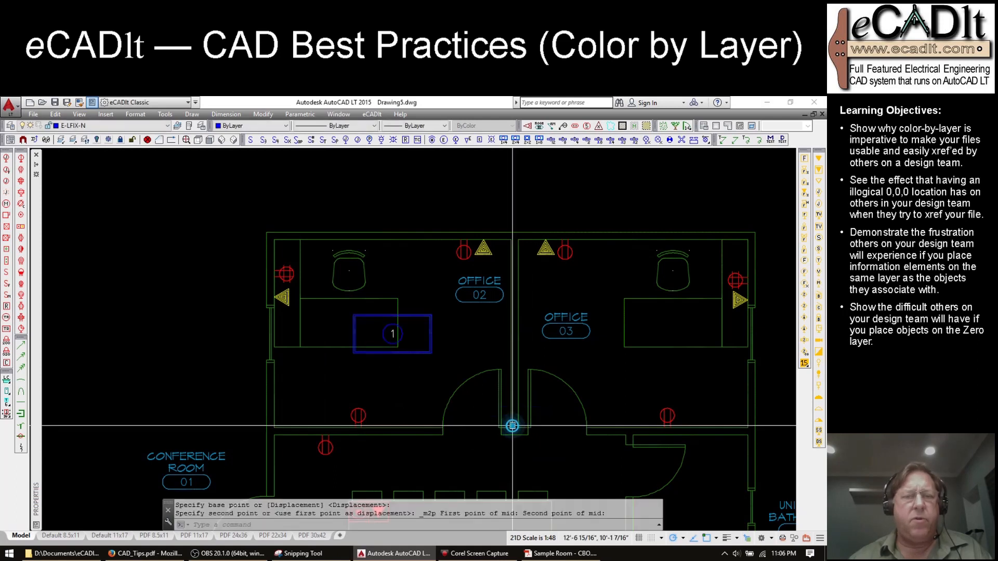
# Step: Copy Office 02's light fixture from its centre to the midpoint between two opposite inside corners of Office 03
pyautogui.click(431, 329)
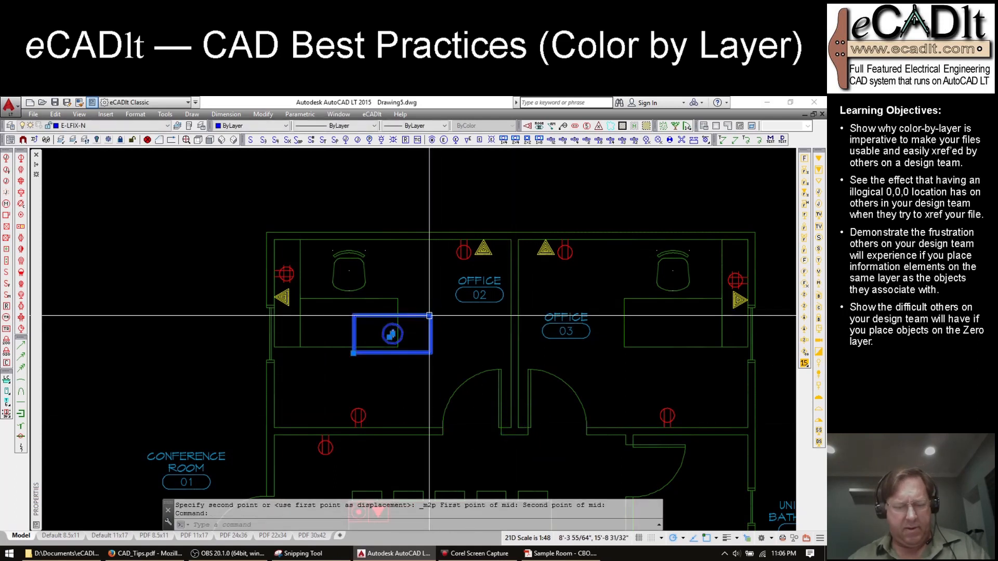
pyautogui.write('c')
pyautogui.press('Return')
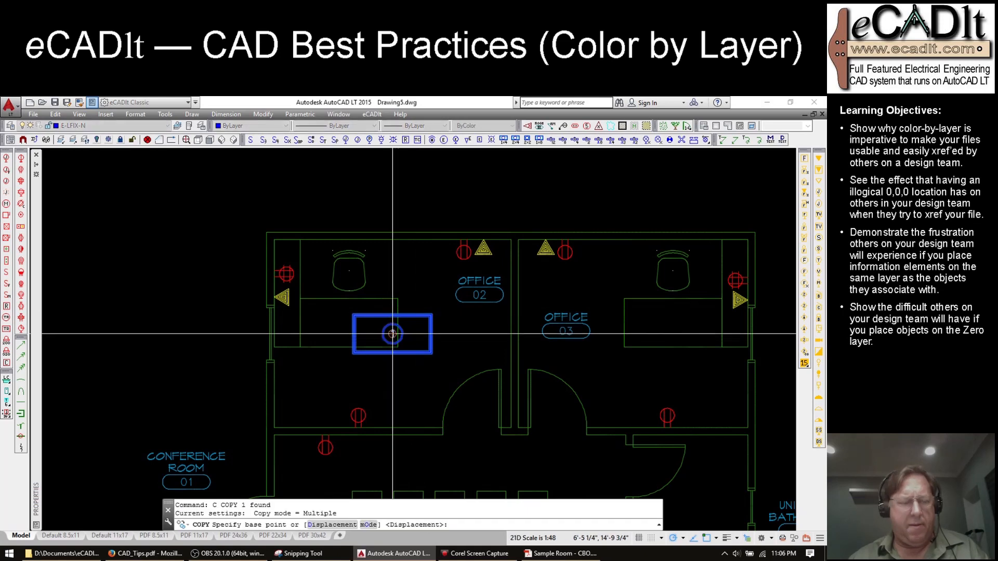
pyautogui.click(393, 334)
pyautogui.keyDown('shift'); pyautogui.rightClick(450, 349); pyautogui.keyUp('shift')
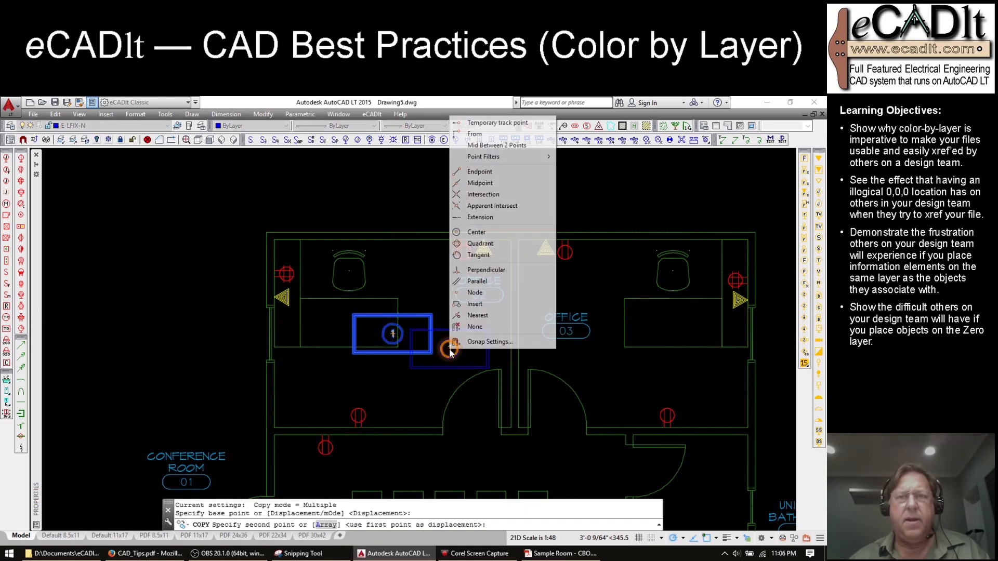
pyautogui.click(499, 146)
pyautogui.click(510, 240)
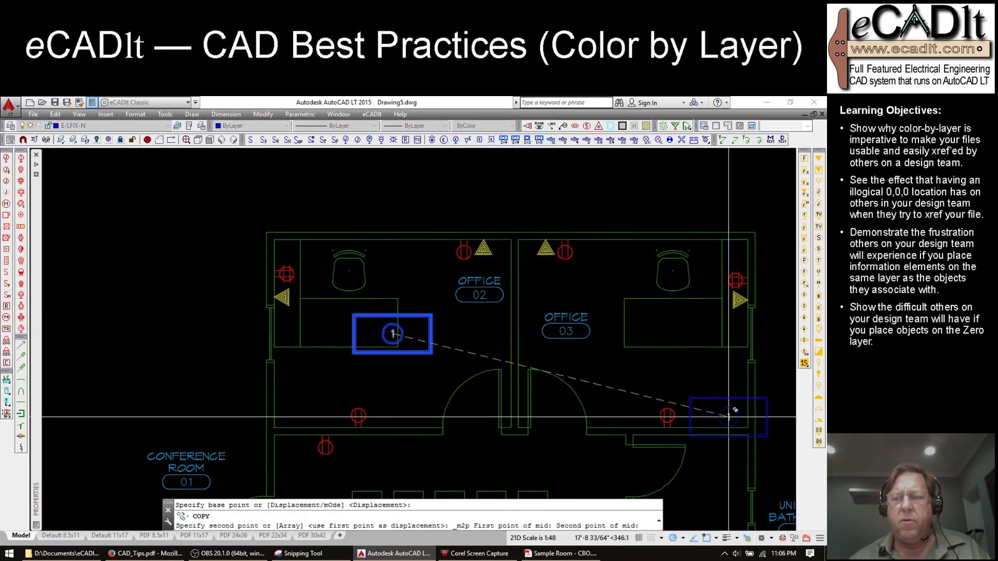
pyautogui.click(747, 429)
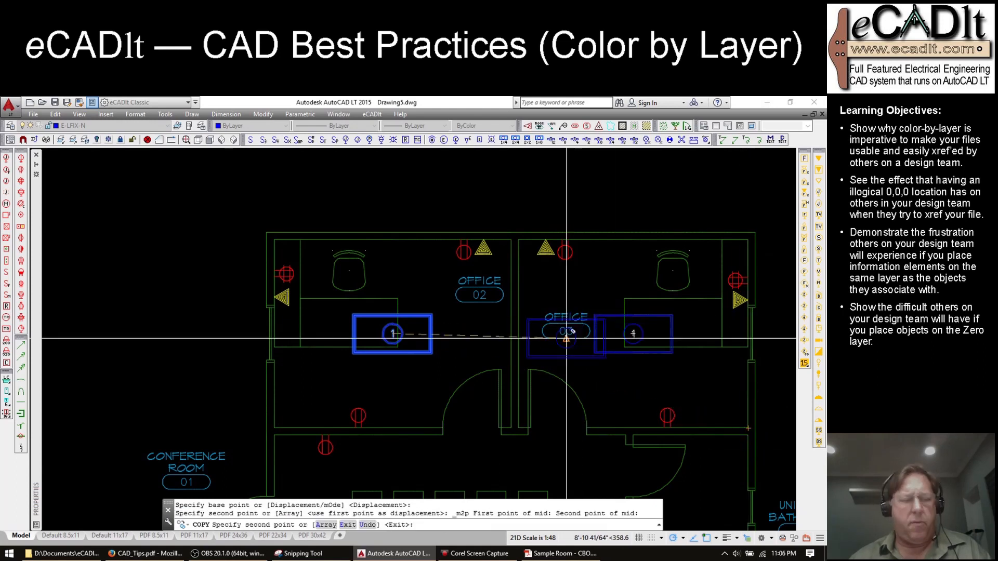
pyautogui.press('Escape')
pyautogui.moveTo(551, 446)
pyautogui.mouseDown(button='middle')
pyautogui.moveTo(548, 390)
pyautogui.moveTo(513, 319)
pyautogui.moveTo(507, 256)
pyautogui.moveTo(385, 218)
pyautogui.mouseUp(button='middle')
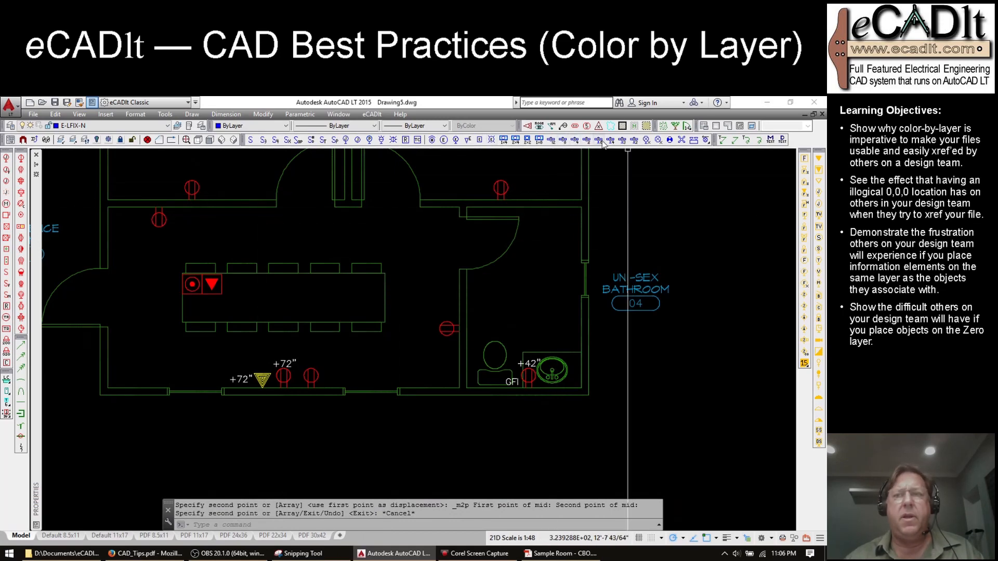
# Step: Insert a wall-mounted light fixture, unrotated, on the wall centred behind the bathroom sink with fixture number 2
pyautogui.scroll(6, 558, 363)
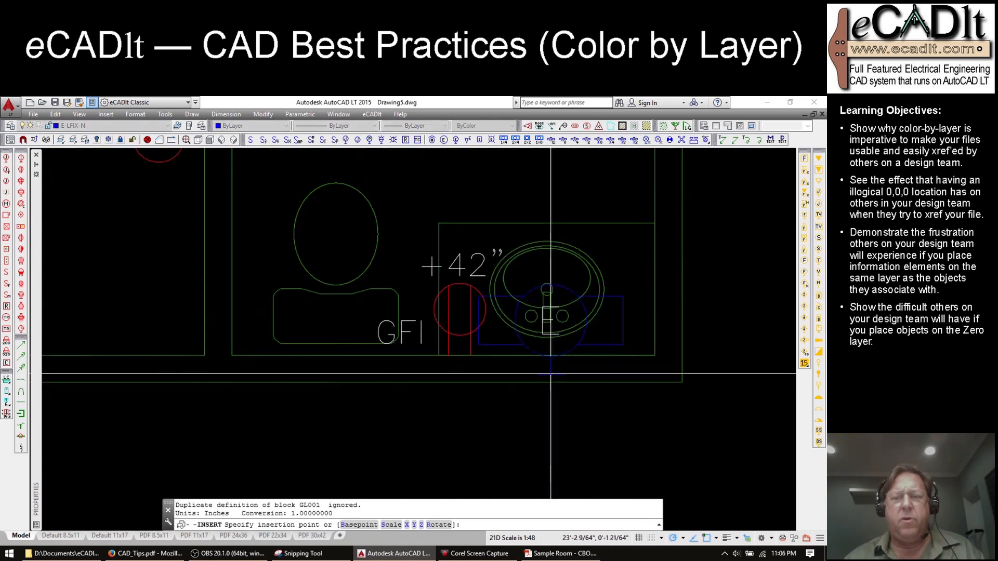
pyautogui.click(549, 356)
pyautogui.click(575, 355)
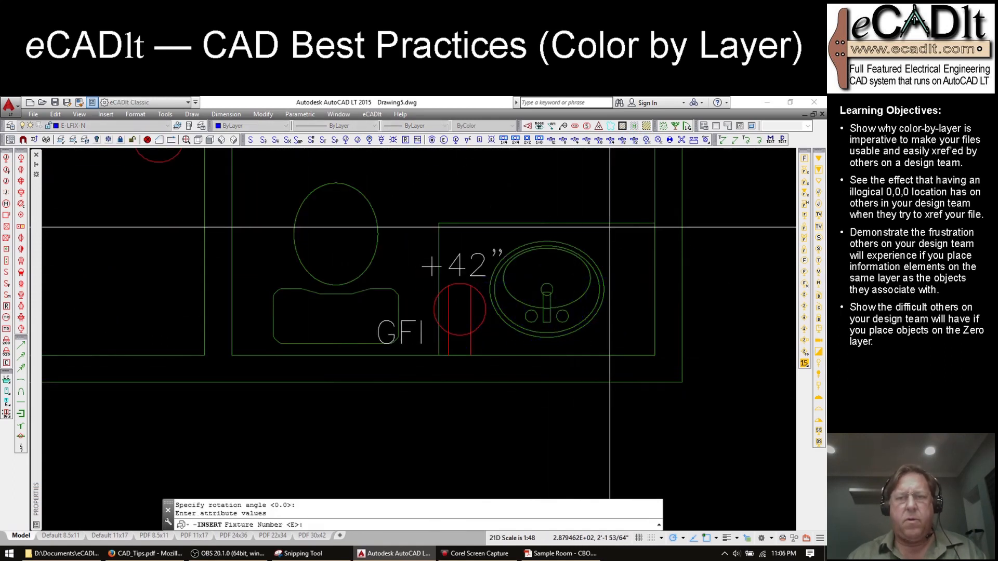
pyautogui.write('2')
pyautogui.press('Return')
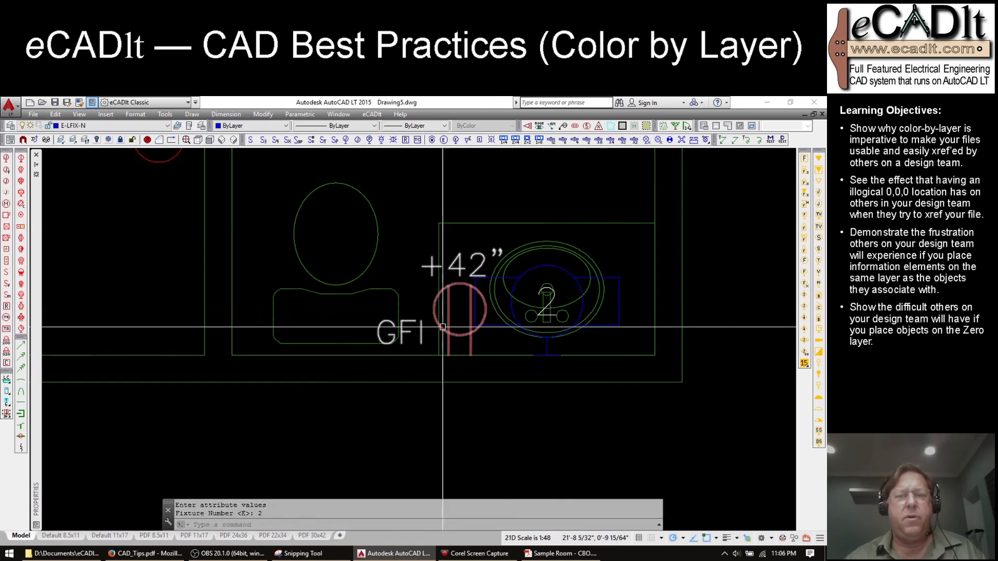
# Step: Shift the bathroom GFI receptacle and its labels slightly left along the wall, away from the sink's light fixture
pyautogui.click(460, 355)
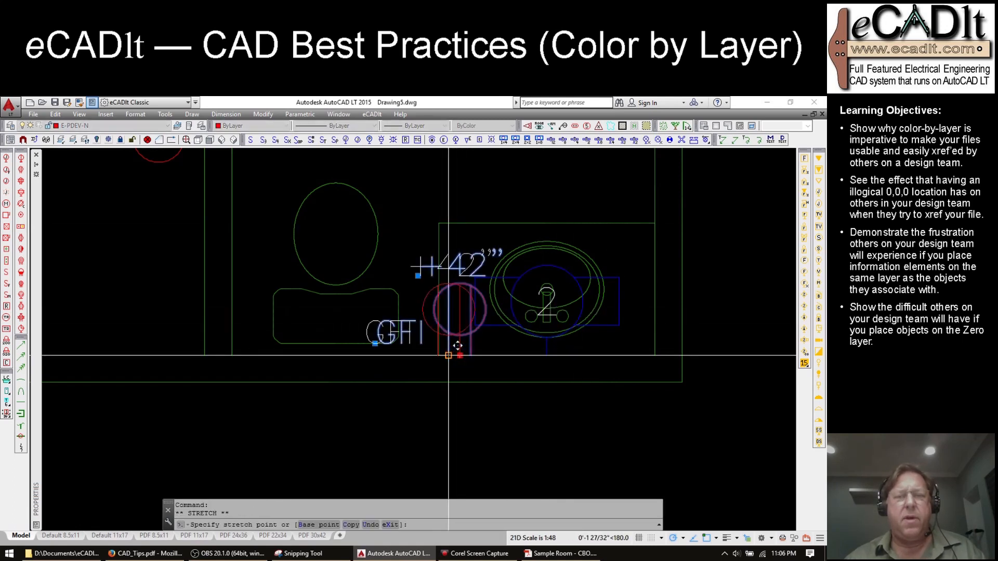
pyautogui.click(448, 355)
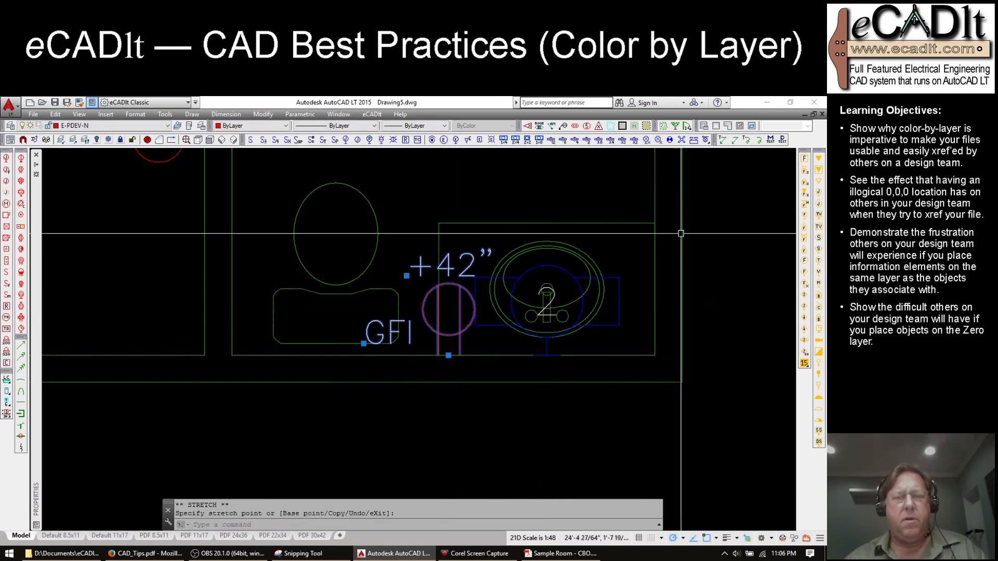
pyautogui.click(447, 355)
pyautogui.press('Escape')
# Step: Insert a round light fixture at the midpoint between two diagonally opposite inside corners of the bathroom with fixture number 3
pyautogui.scroll(-5, 441, 351)
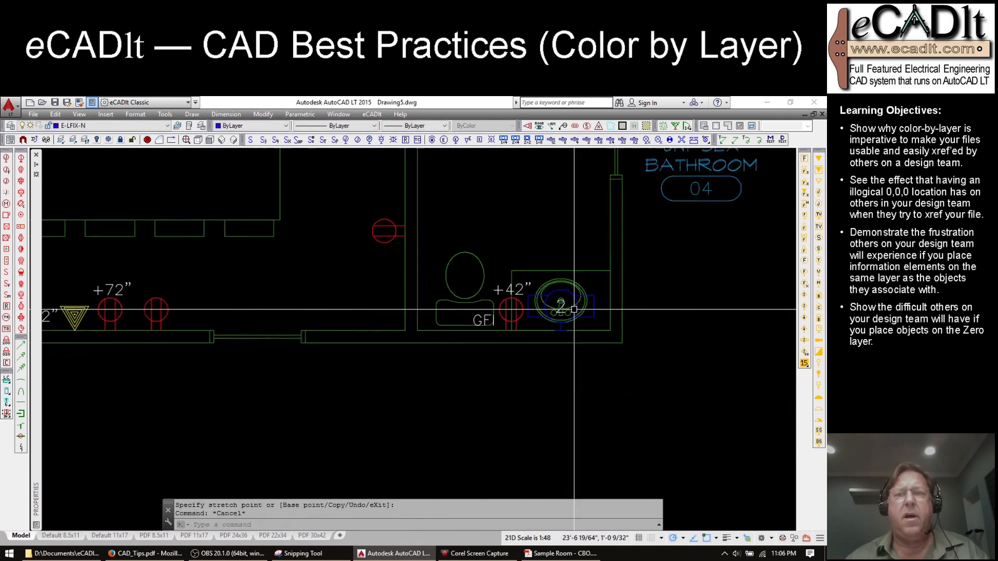
pyautogui.moveTo(554, 251); pyautogui.dragTo(544, 401, button='middle')
pyautogui.scroll(-2, 544, 400)
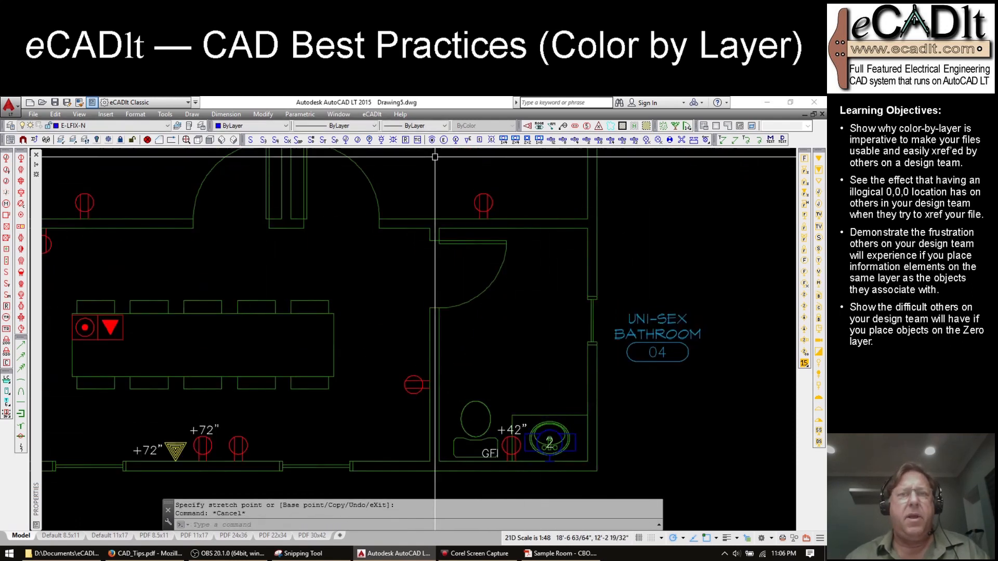
pyautogui.keyDown('shift'); pyautogui.rightClick(440, 235); pyautogui.keyUp('shift')
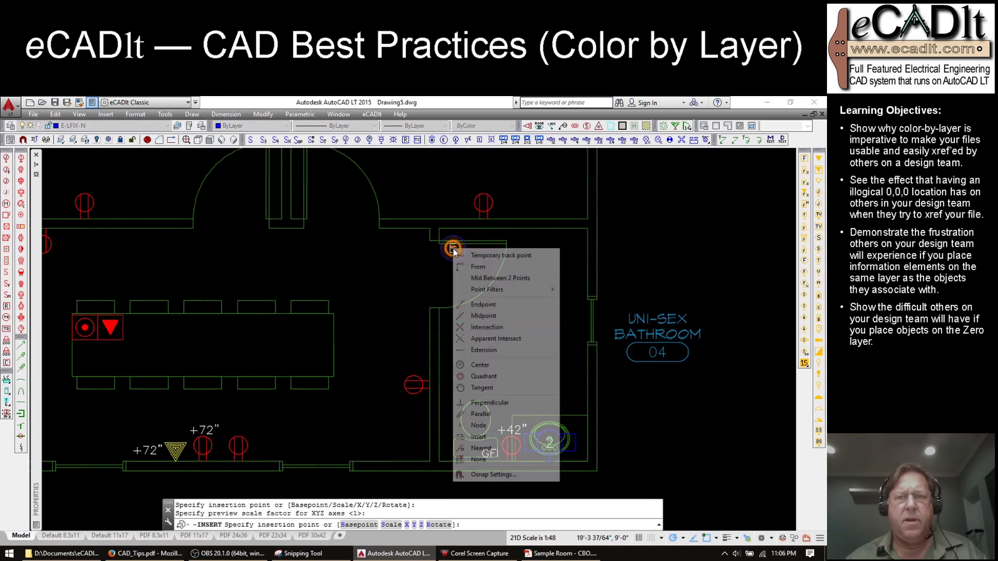
pyautogui.click(490, 278)
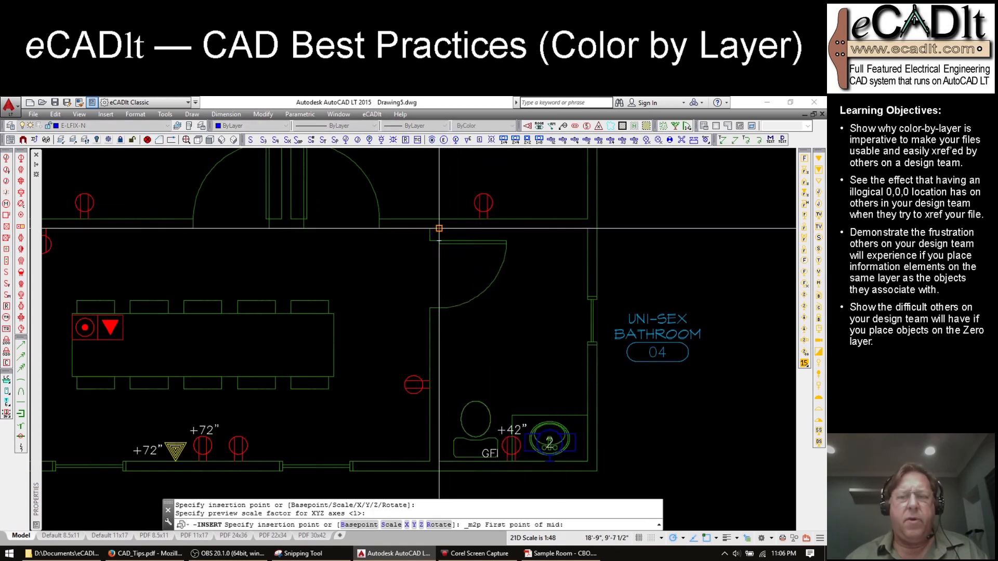
pyautogui.click(439, 228)
pyautogui.click(596, 455)
pyautogui.press('Return')
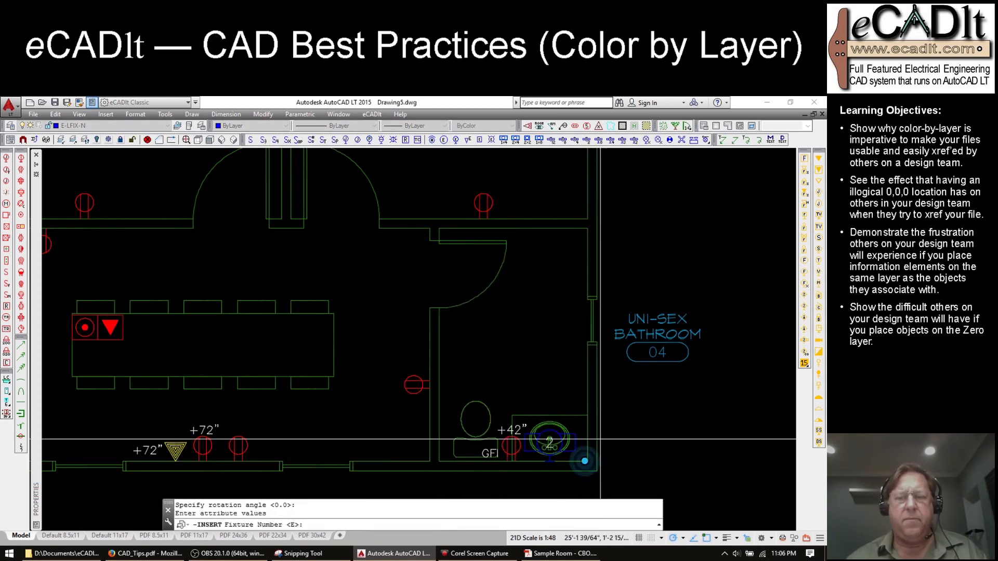
pyautogui.write('3')
pyautogui.press('Return')
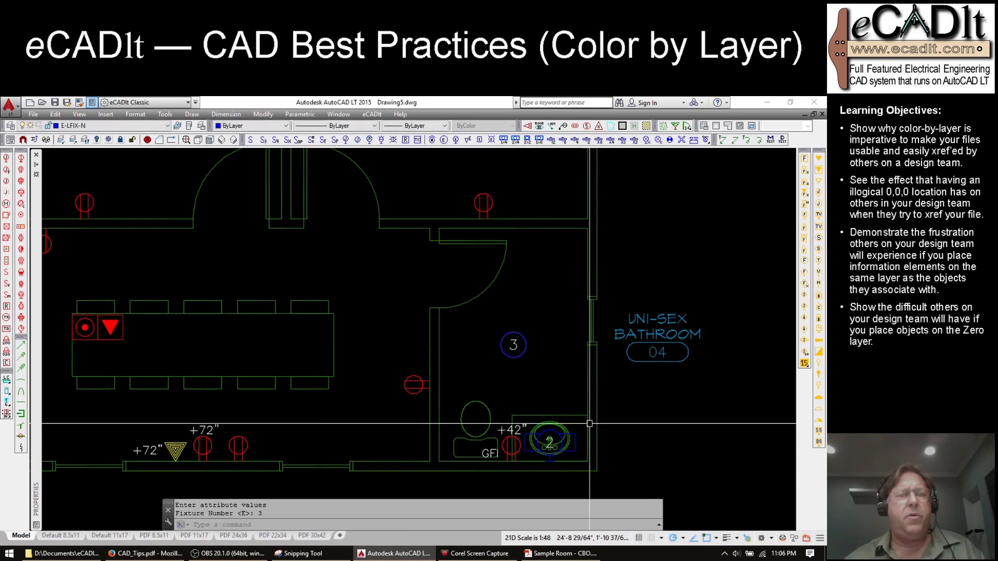
# Step: Insert a long linear light fixture, unrotated, just above the conference table with fixture number 4
pyautogui.moveTo(252, 320); pyautogui.dragTo(453, 331, button='middle')
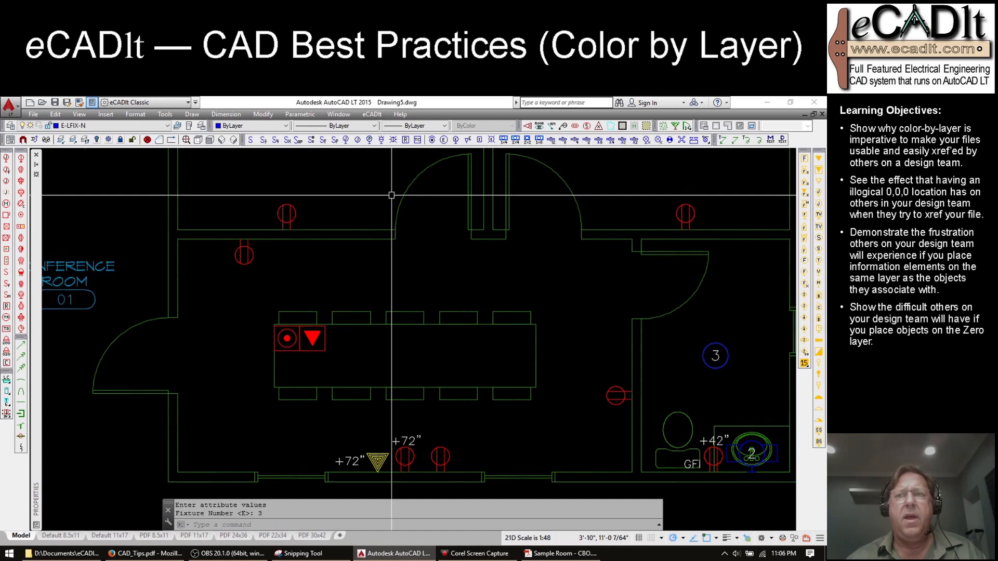
pyautogui.click(563, 140)
pyautogui.click(407, 283)
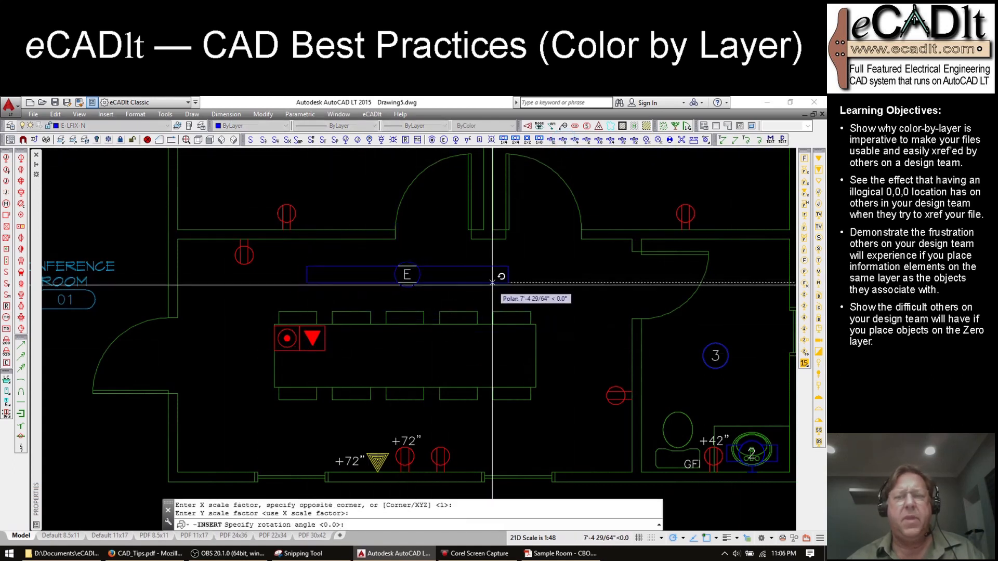
pyautogui.click(525, 283)
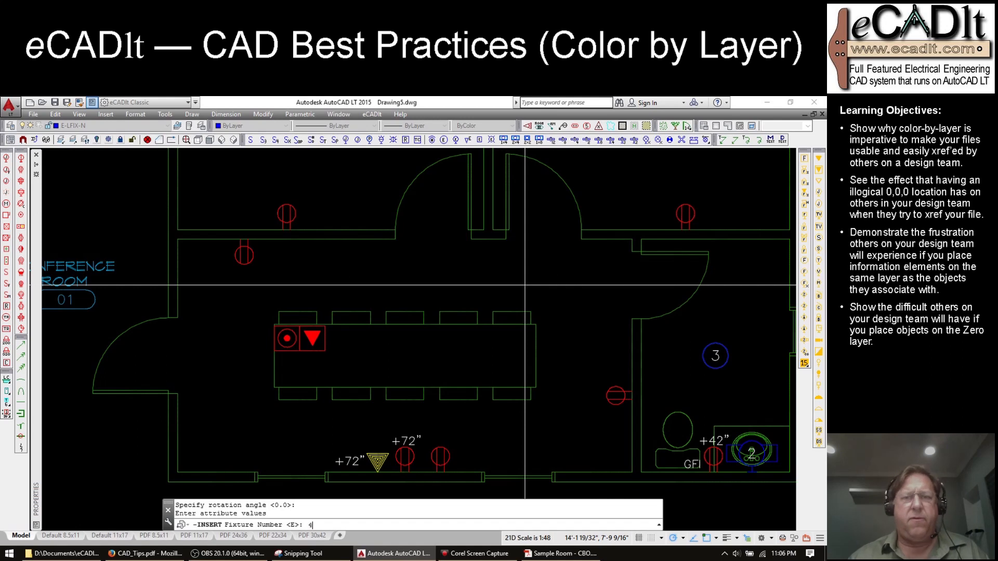
pyautogui.press('Return')
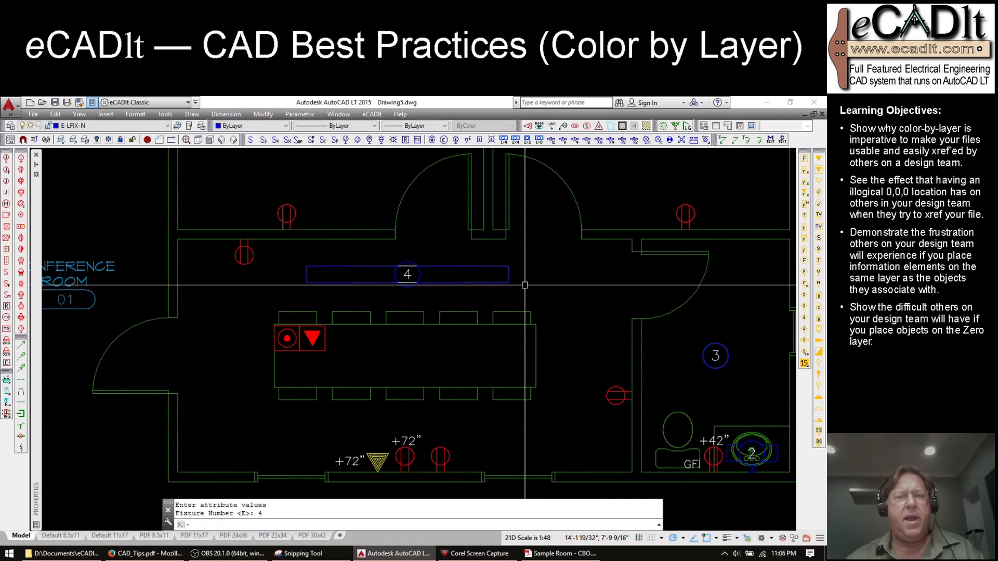
# Step: Move the linear fixture by its centre to the midpoint between the conference table's upper and lower edges
pyautogui.write('m')
pyautogui.press('Return')
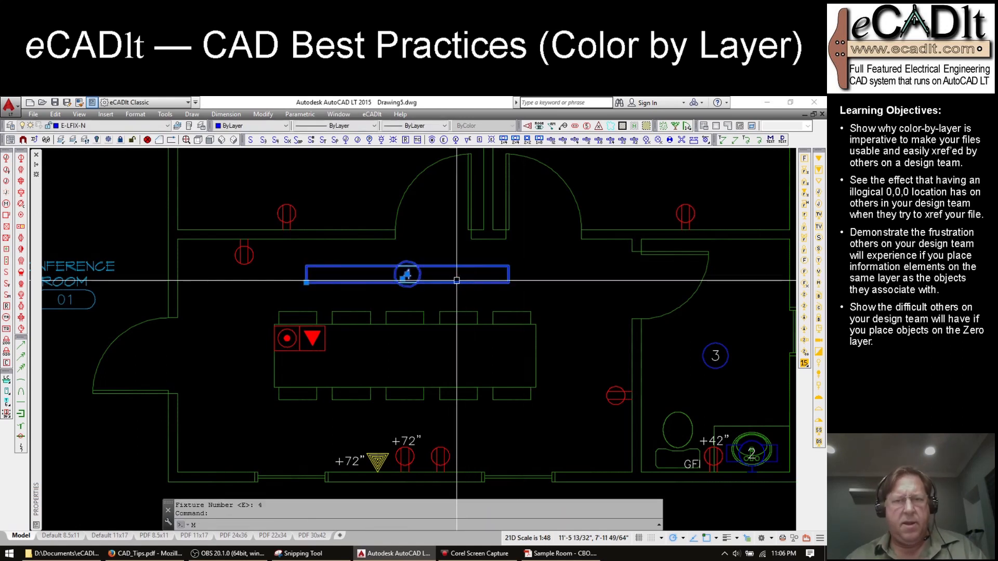
pyautogui.click(407, 275)
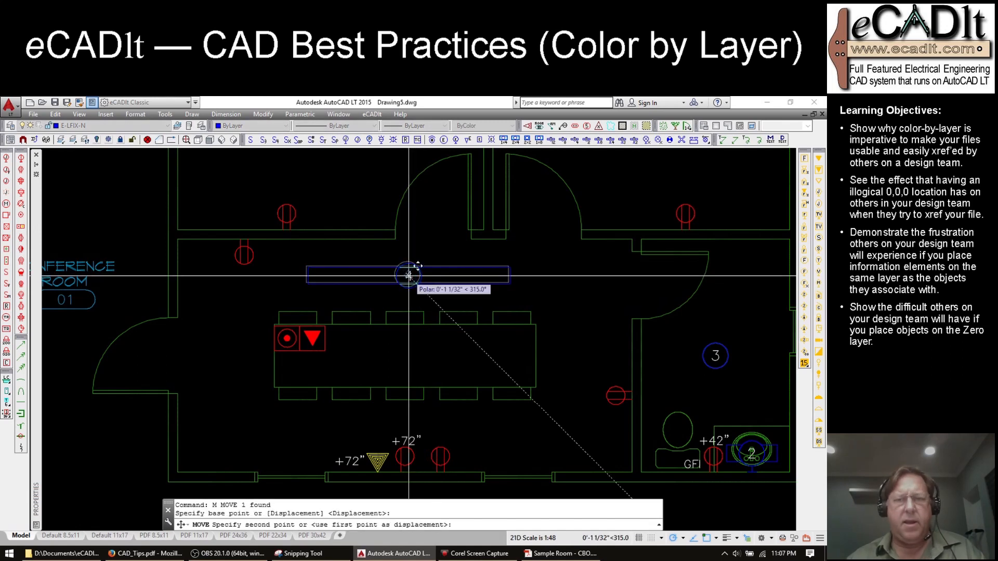
pyautogui.keyDown('shift'); pyautogui.rightClick(408, 276); pyautogui.keyUp('shift')
pyautogui.click(454, 307)
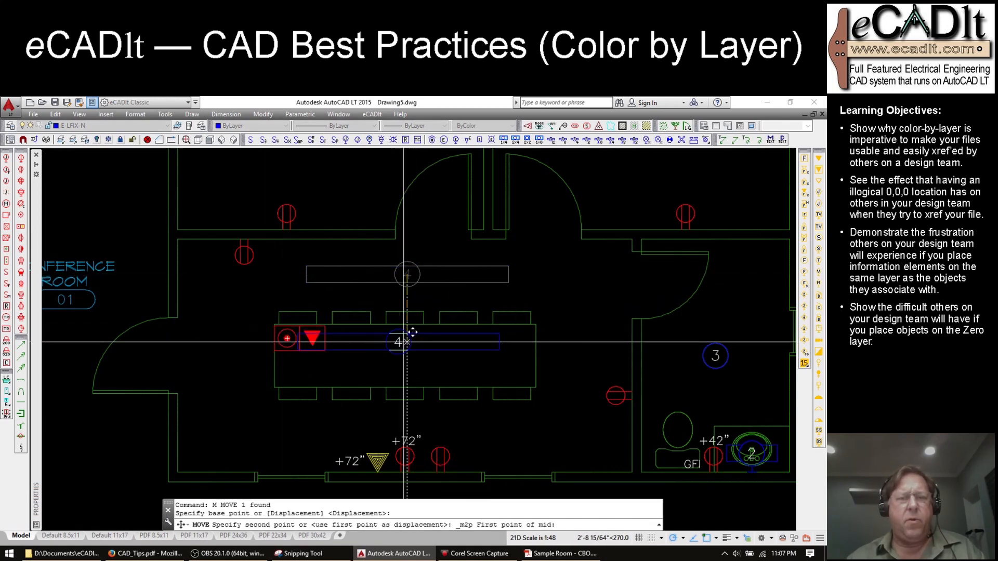
pyautogui.click(402, 326)
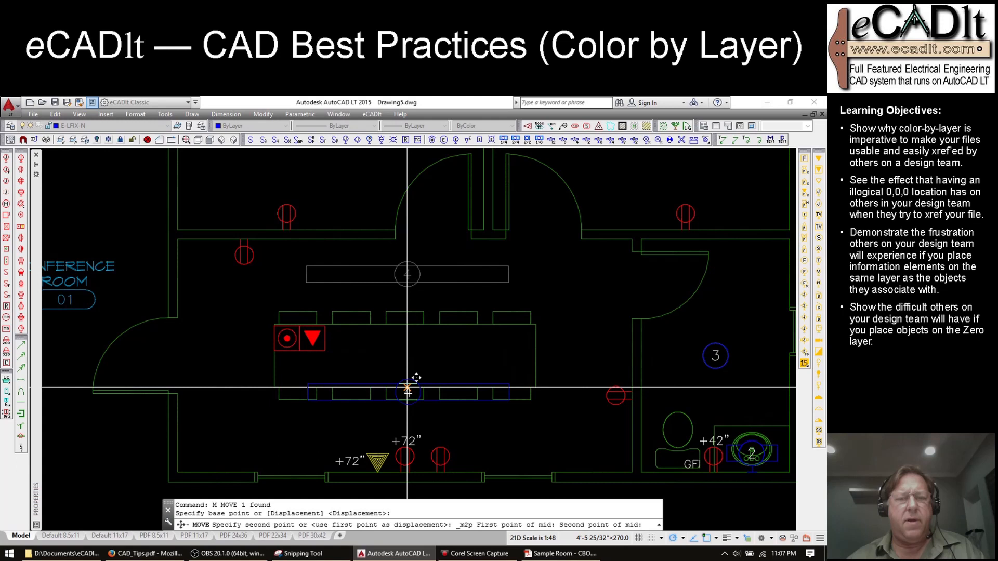
pyautogui.click(407, 387)
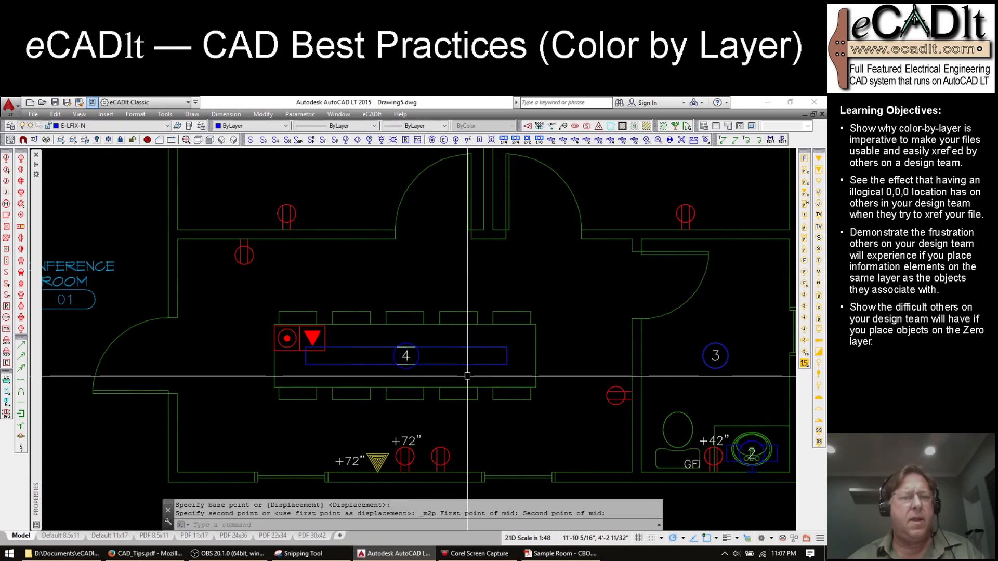
# Step: Make layer 0 current and draw a vertical construction line from the conference table's upper edge to the wall above
pyautogui.moveTo(385, 324); pyautogui.dragTo(433, 312, button='middle')
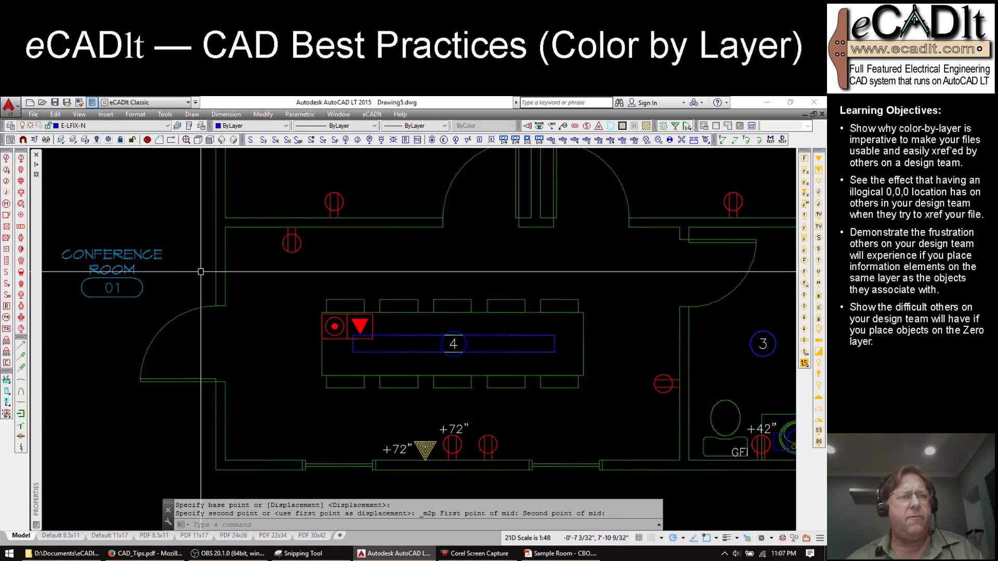
pyautogui.click(168, 126)
pyautogui.press('0')
pyautogui.press('Return')
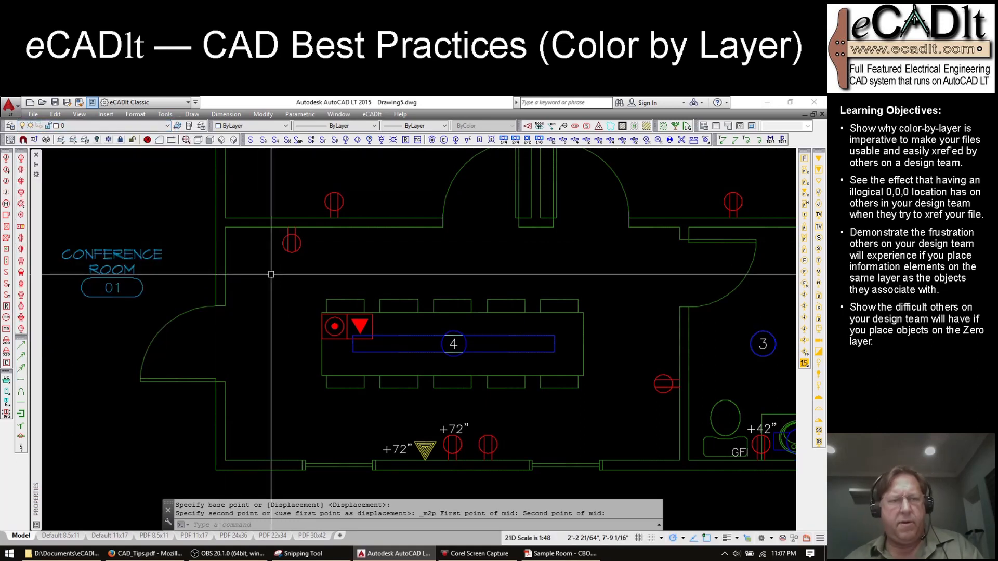
pyautogui.write('l')
pyautogui.press('Return')
pyautogui.click(423, 310)
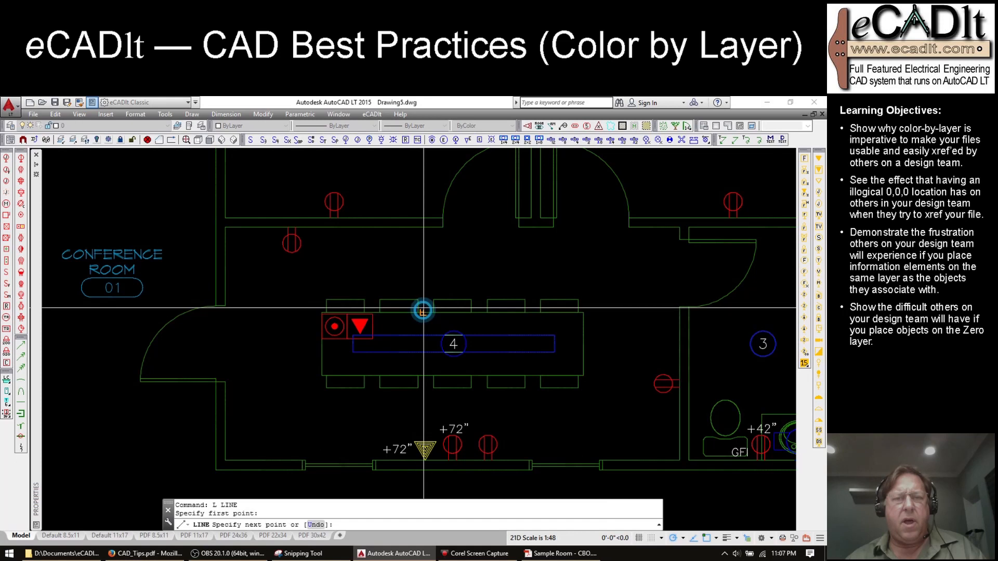
pyautogui.click(423, 227)
pyautogui.press('Escape')
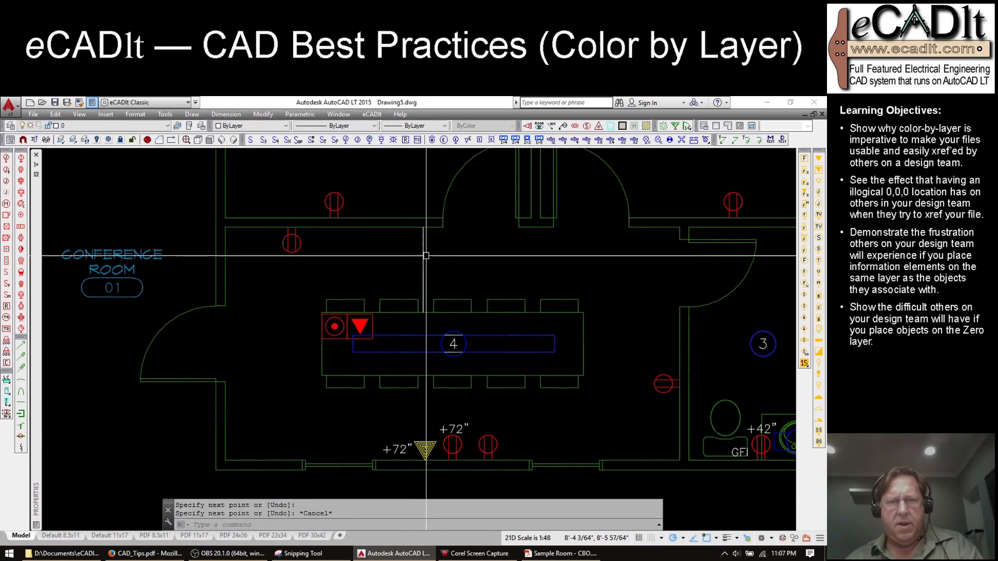
# Step: Draw a horizontal line from the vertical line's midpoint to the conference room's left wall, and erase the vertical line
pyautogui.write('l')
pyautogui.click(423, 269)
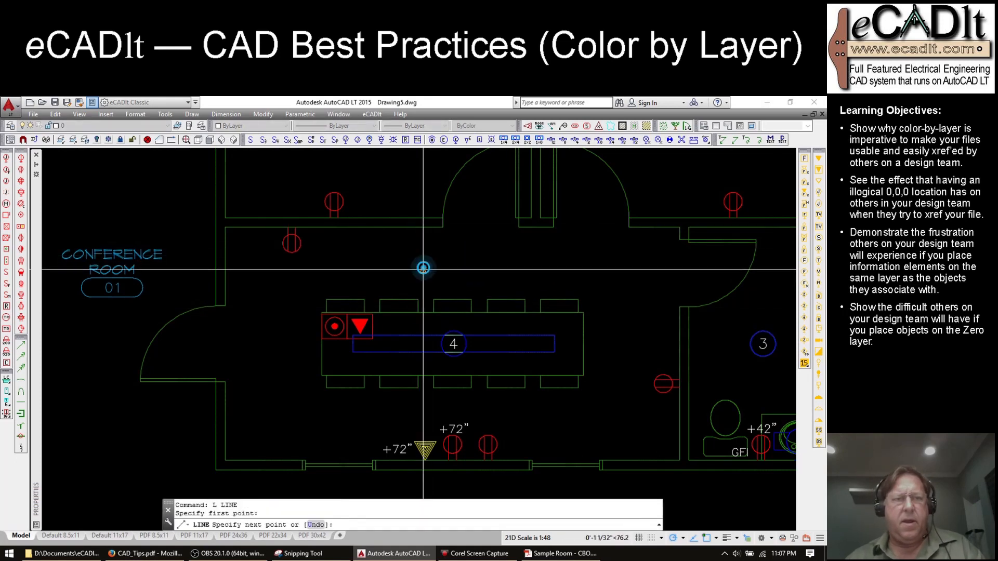
pyautogui.click(224, 270)
pyautogui.press('Escape')
pyautogui.click(420, 255)
pyautogui.press('Delete')
# Step: Stretch the horizontal line's right end to the conference room's right wall
pyautogui.click(420, 266)
pyautogui.click(421, 270)
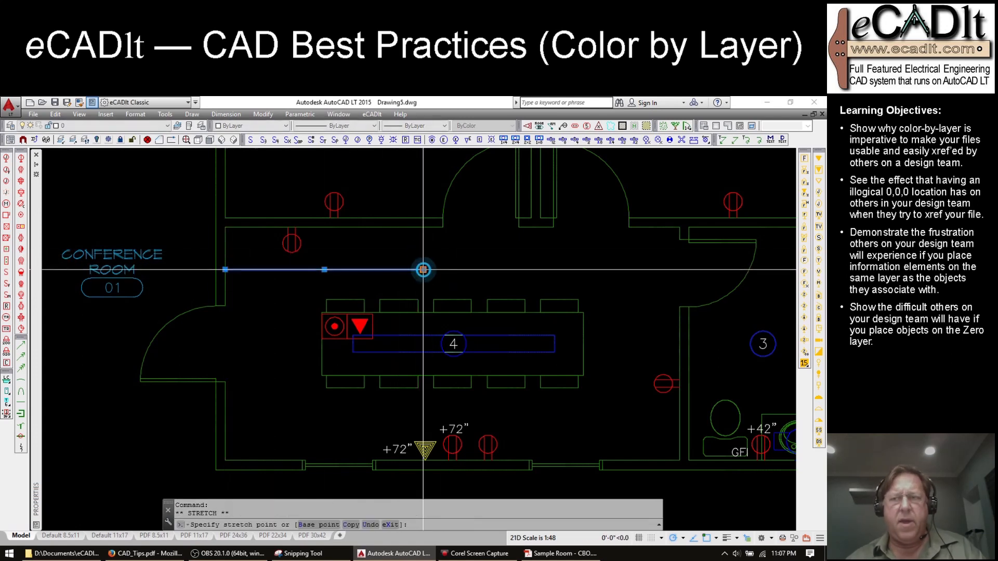
pyautogui.click(679, 270)
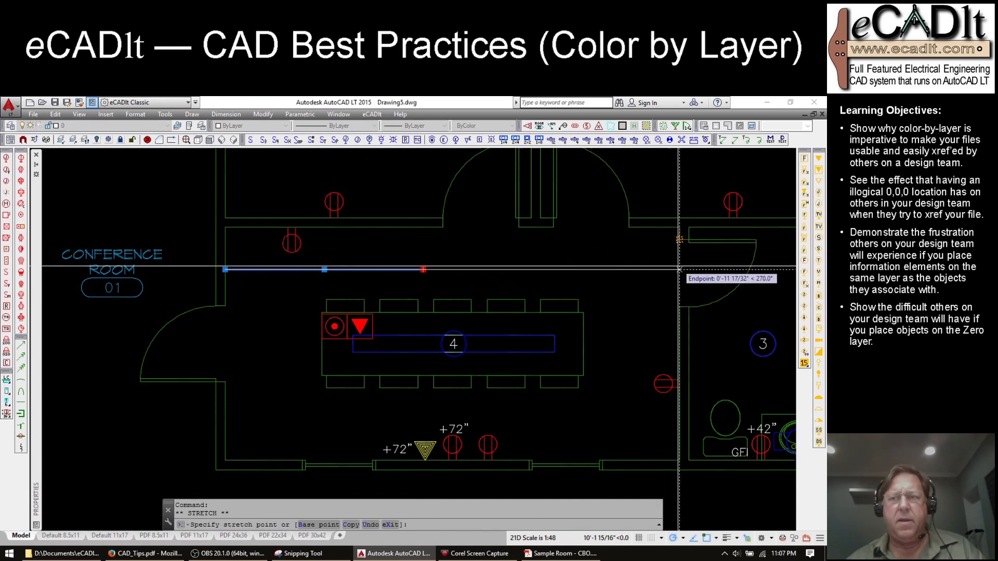
pyautogui.press('Escape')
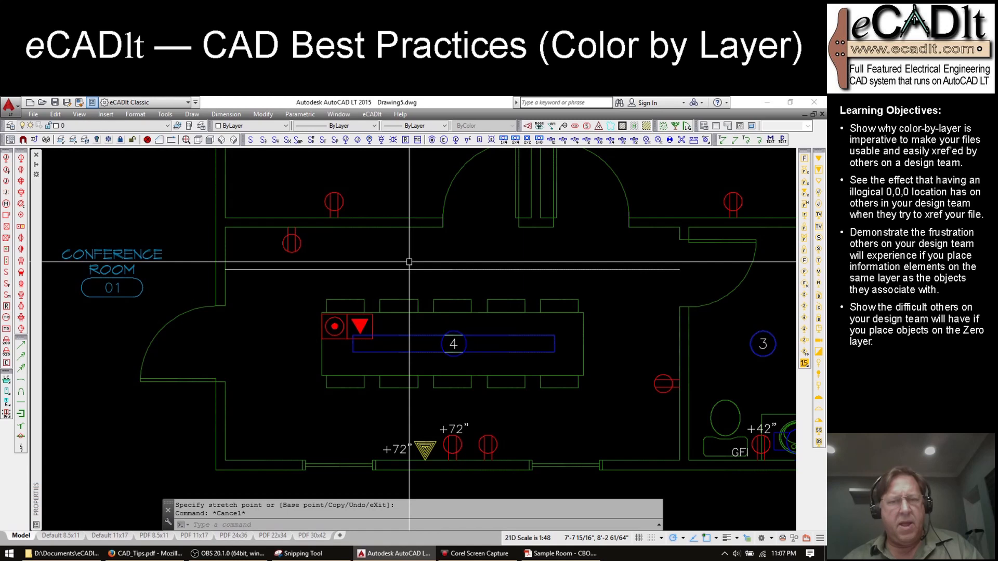
# Step: Divide the horizontal line into 10 segments and erase the line, keeping the division points
pyautogui.write('D')
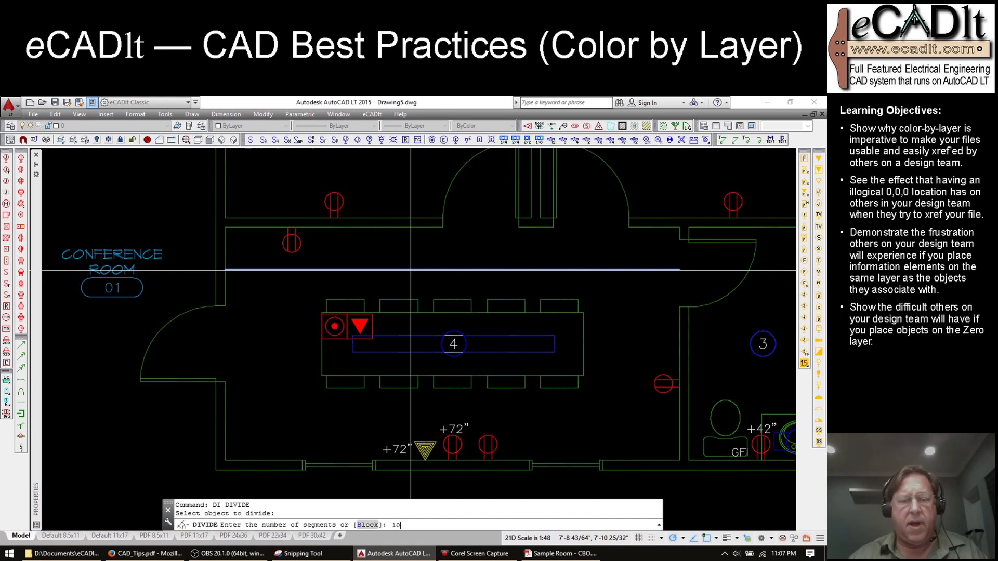
pyautogui.press('Return')
pyautogui.click(405, 271)
pyautogui.write('D')
pyautogui.press('Return')
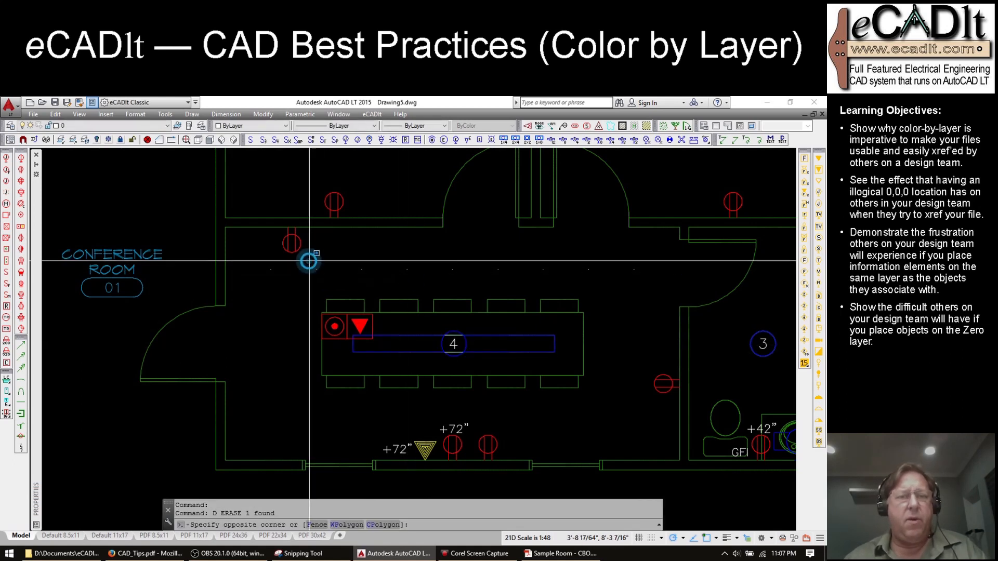
# Step: Erase the four alternate division points, starting with the second one from the left wall
pyautogui.click(402, 257)
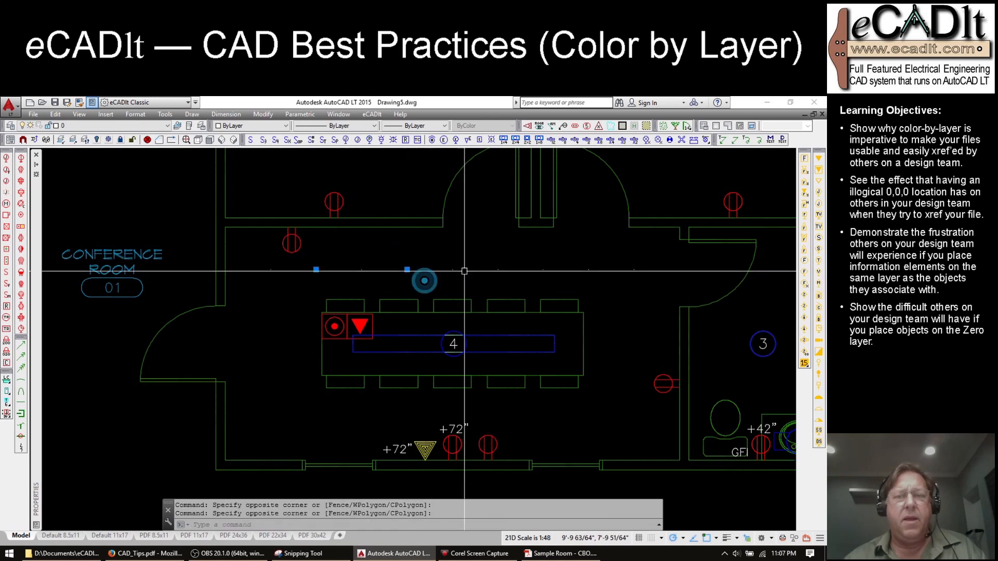
pyautogui.click(512, 279)
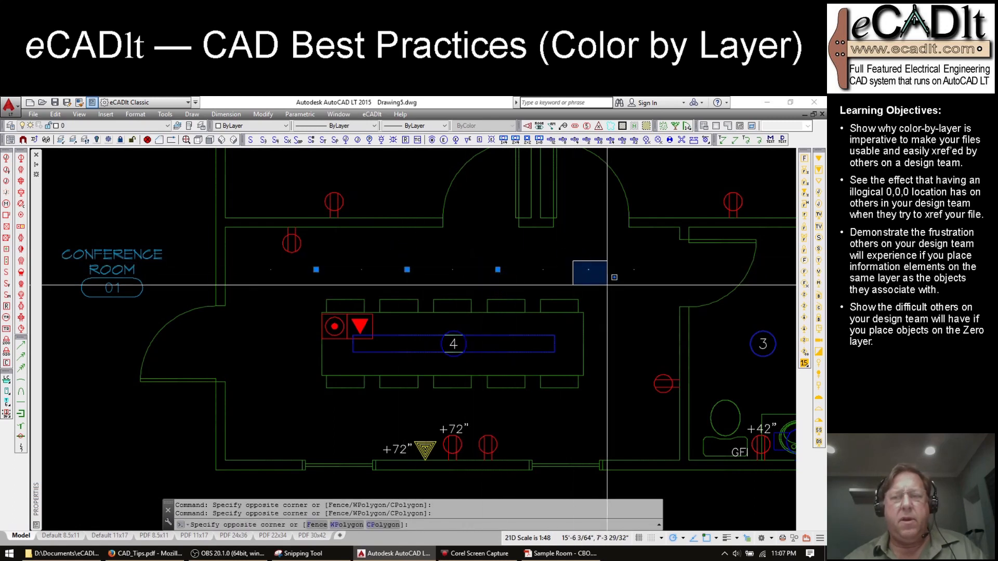
pyautogui.write('D')
pyautogui.press('Return')
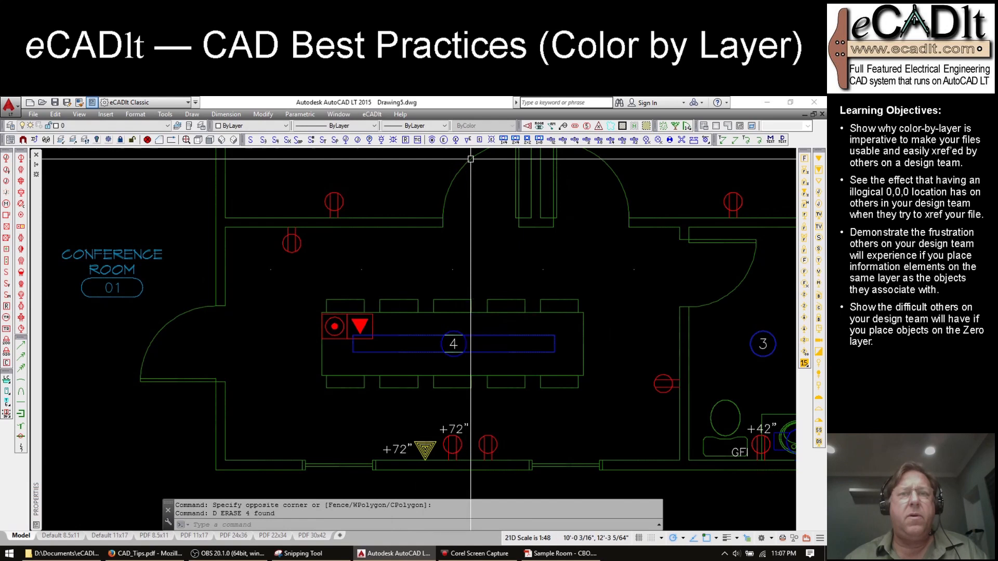
# Step: Insert a round light fixture symbol at the conference room's leftmost division point, with fixture number 5
pyautogui.click(444, 140)
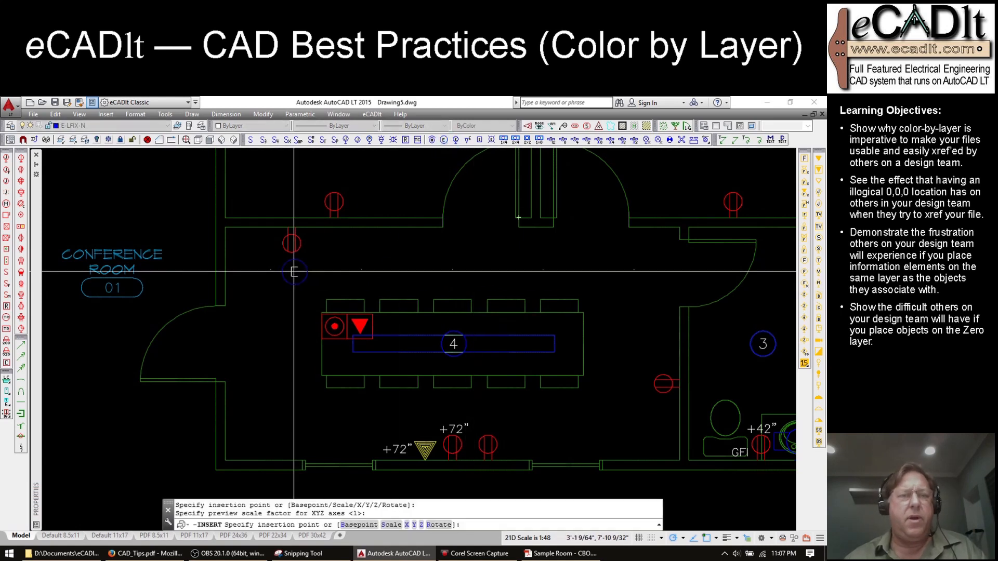
pyautogui.click(271, 268)
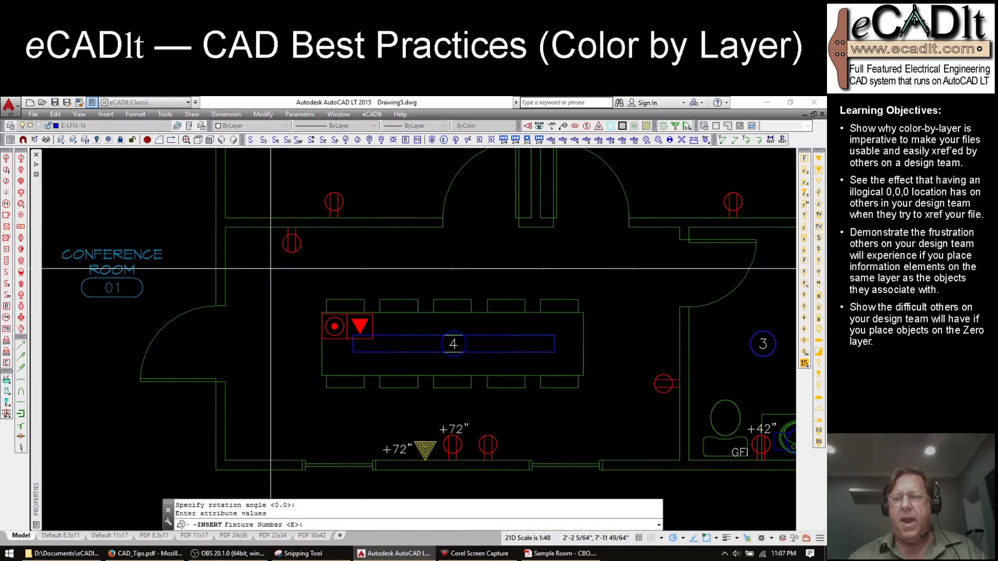
pyautogui.write('5')
pyautogui.press('Return')
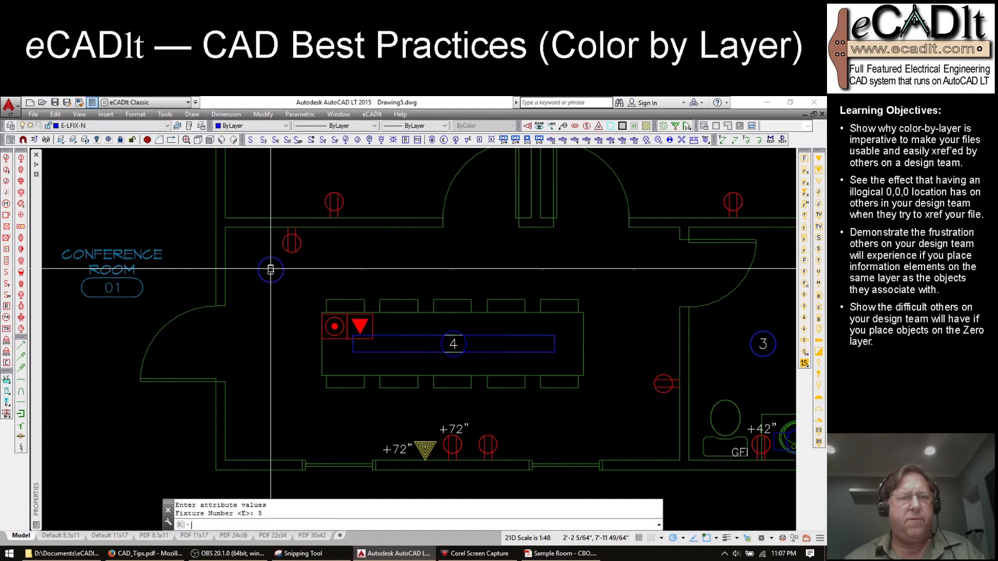
# Step: Copy the type 5 fixture onto the four remaining division points along the conference room's upper side
pyautogui.write('c')
pyautogui.press('Return')
pyautogui.click(271, 270)
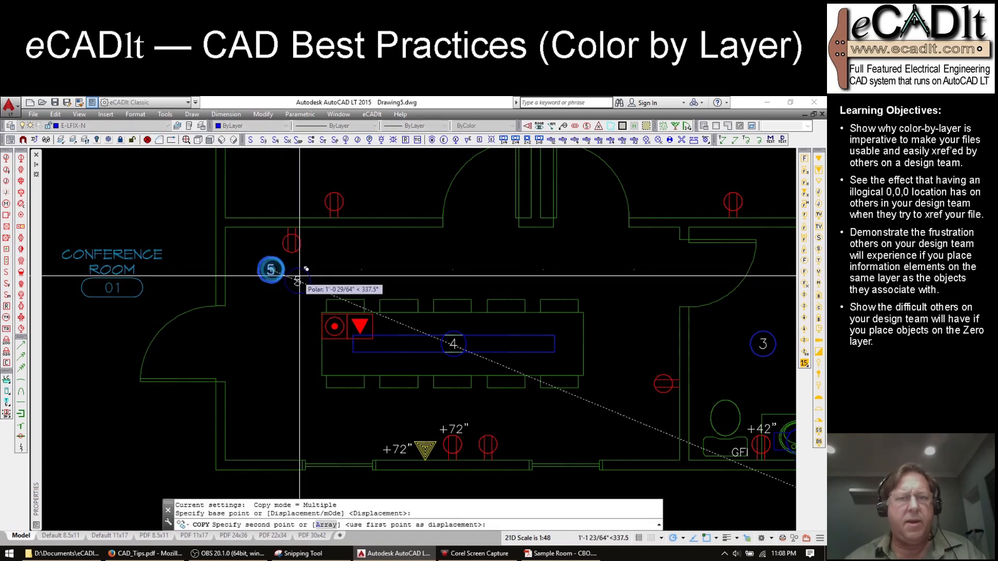
pyautogui.click(361, 270)
pyautogui.click(452, 270)
pyautogui.click(543, 269)
pyautogui.click(633, 270)
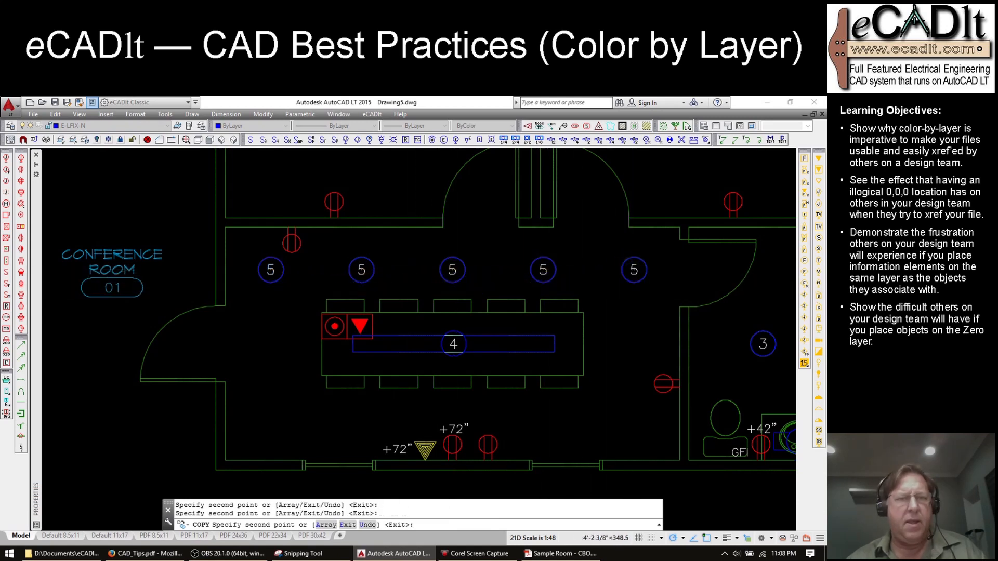
pyautogui.press('Escape')
# Step: Erase the five division points underneath the row of type 5 fixtures
pyautogui.click(248, 265)
pyautogui.click(667, 292)
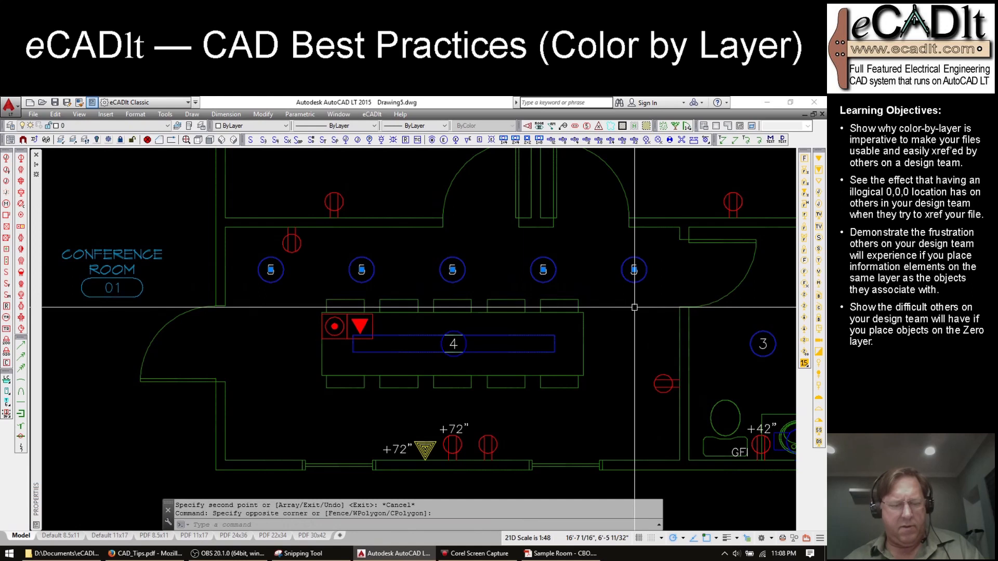
pyautogui.press('d')
pyautogui.press('Return')
# Step: Mirror the row of five type 5 fixtures about the conference table's horizontal centerline, keeping the source fixtures
pyautogui.click(651, 289)
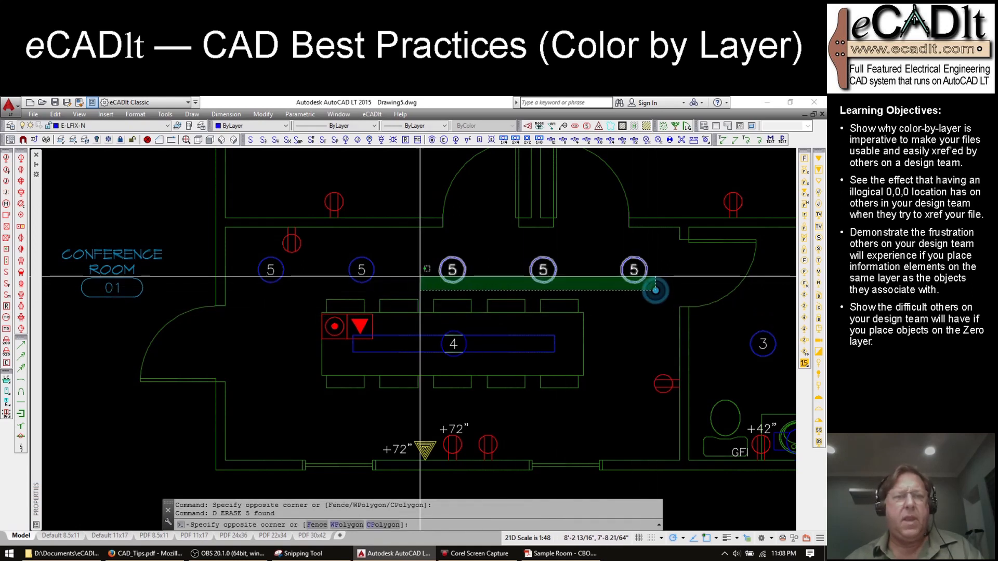
pyautogui.click(248, 262)
pyautogui.write('mr')
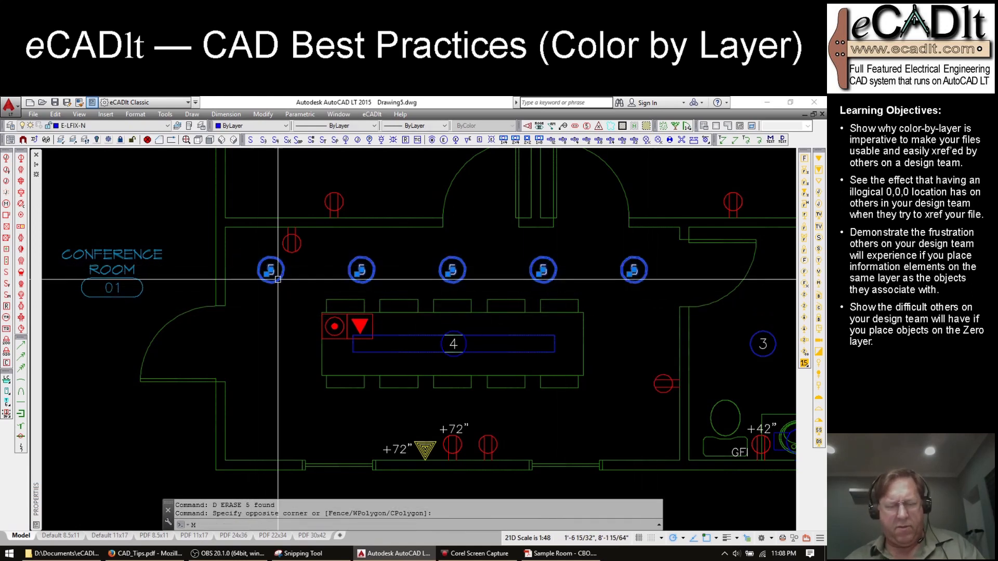
pyautogui.press('Return')
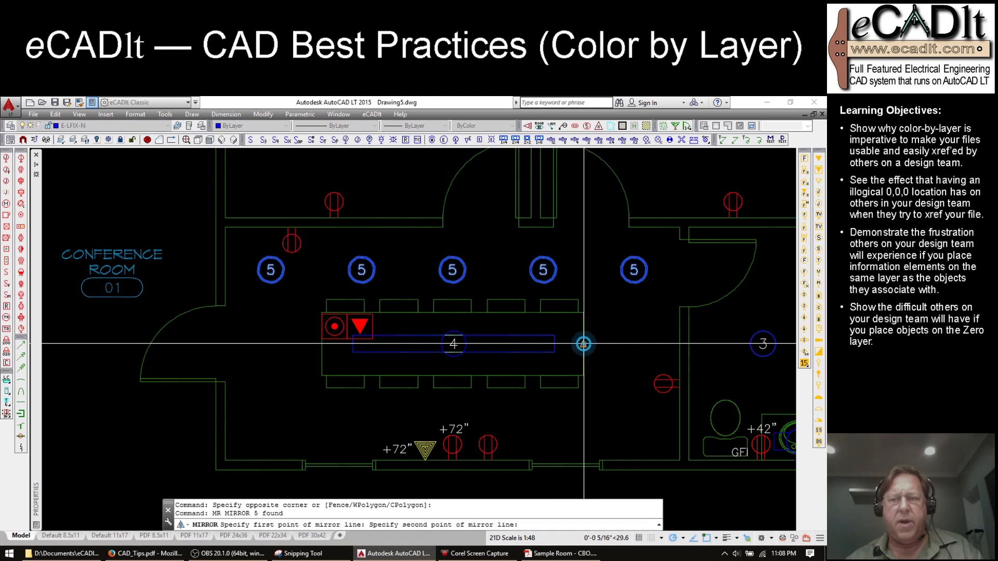
pyautogui.click(364, 343)
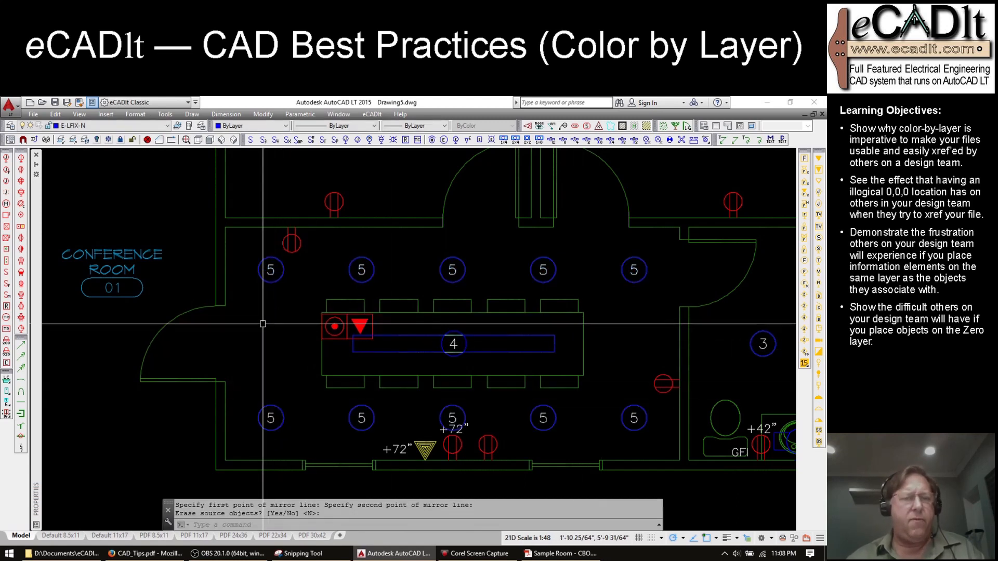
pyautogui.press('Return')
# Step: Copy the upper-left type 5 fixture to the midpoint between the two leftmost fixtures of the upper and lower rows
pyautogui.click(270, 271)
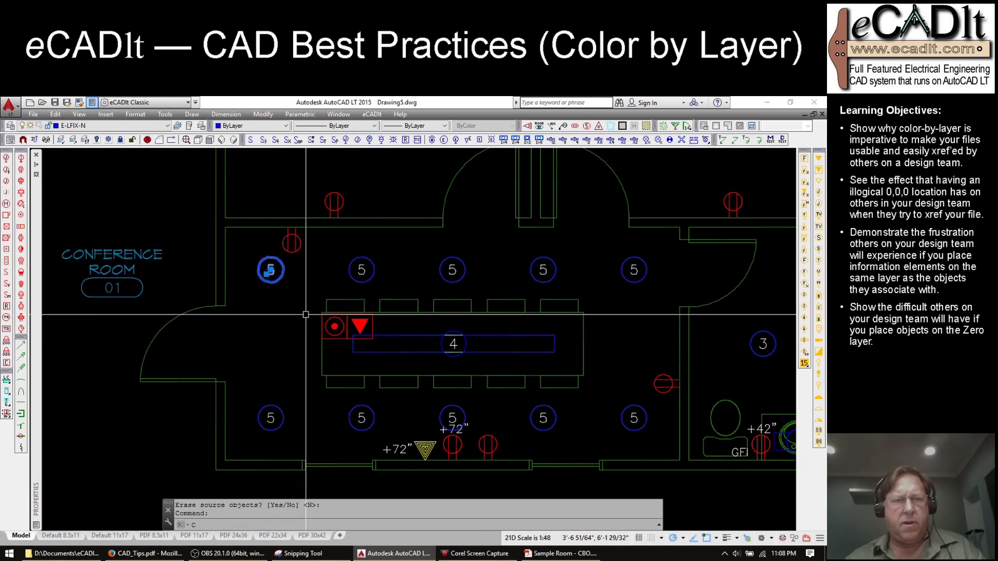
pyautogui.press('Return')
pyautogui.click(270, 269)
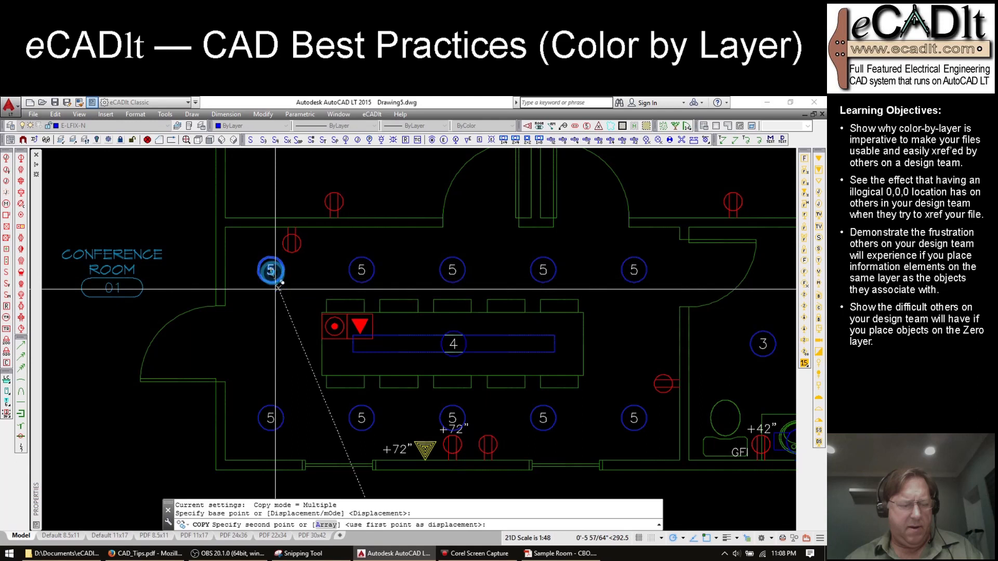
pyautogui.keyDown('shift'); pyautogui.rightClick(281, 332); pyautogui.keyUp('shift')
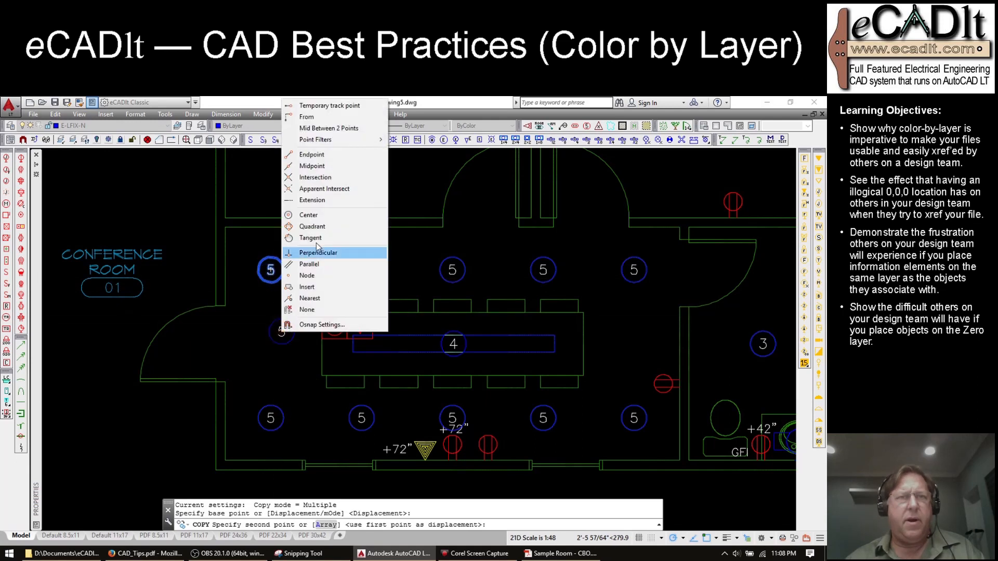
pyautogui.click(321, 129)
pyautogui.click(270, 270)
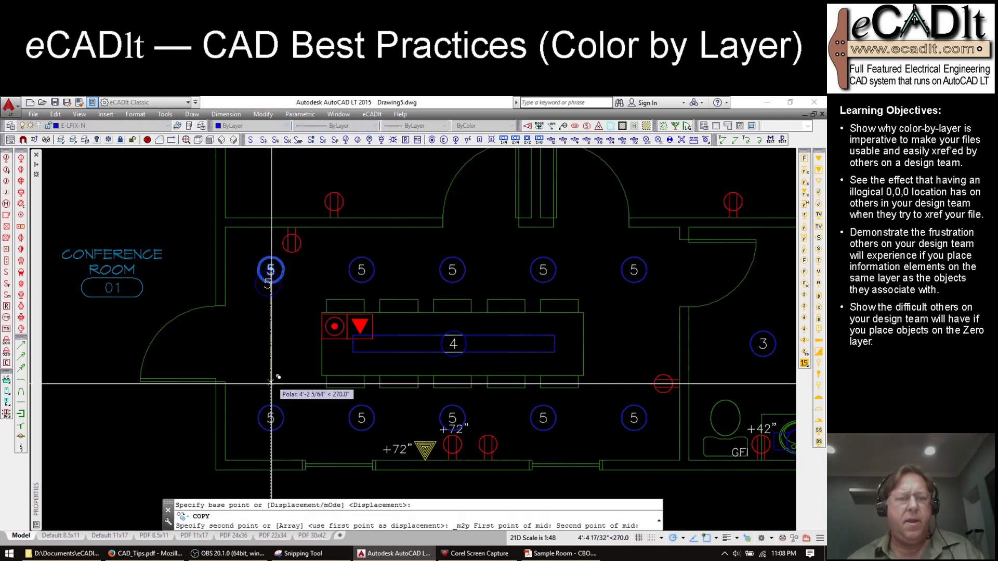
pyautogui.click(270, 418)
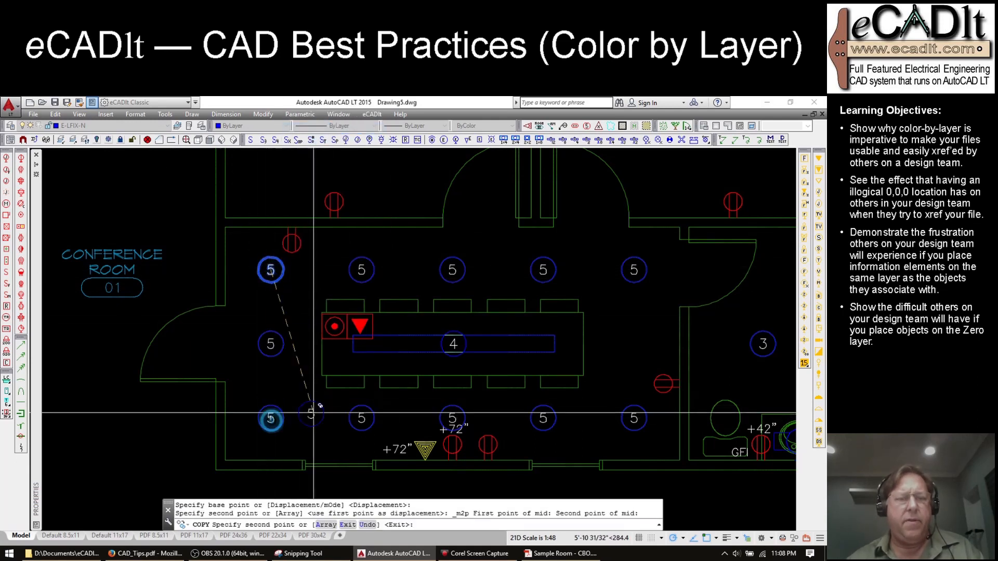
# Step: Place another fixture copy at the midpoint between the two rightmost fixtures of the upper and lower rows
pyautogui.keyDown('shift'); pyautogui.rightClick(440, 355); pyautogui.keyUp('shift')
pyautogui.click(488, 152)
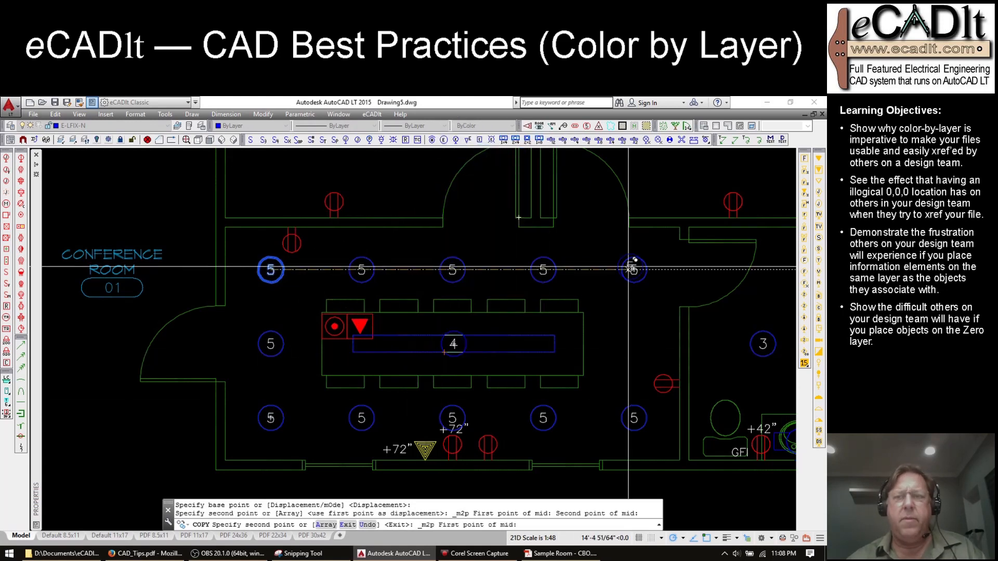
pyautogui.click(634, 270)
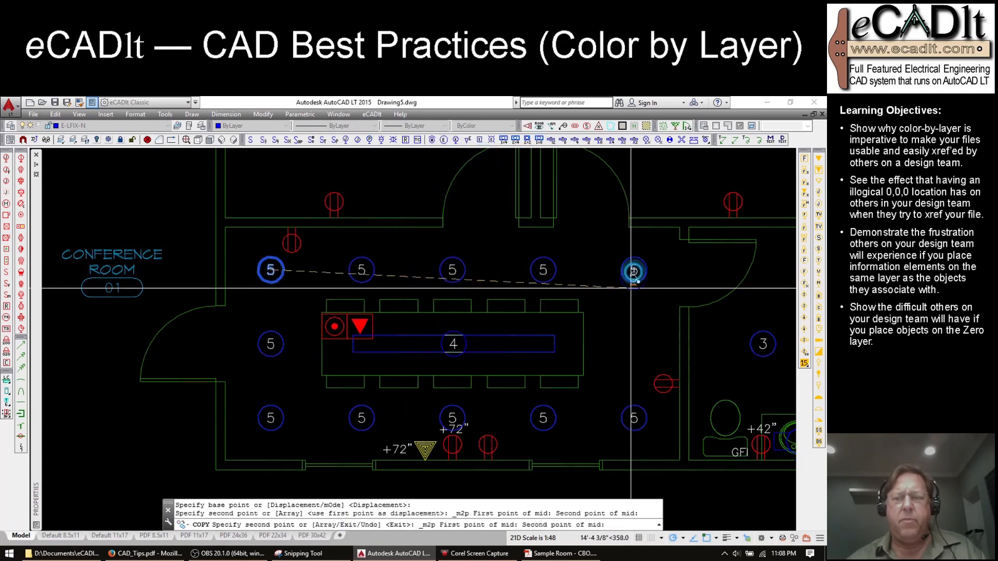
pyautogui.click(633, 416)
pyautogui.press('Escape')
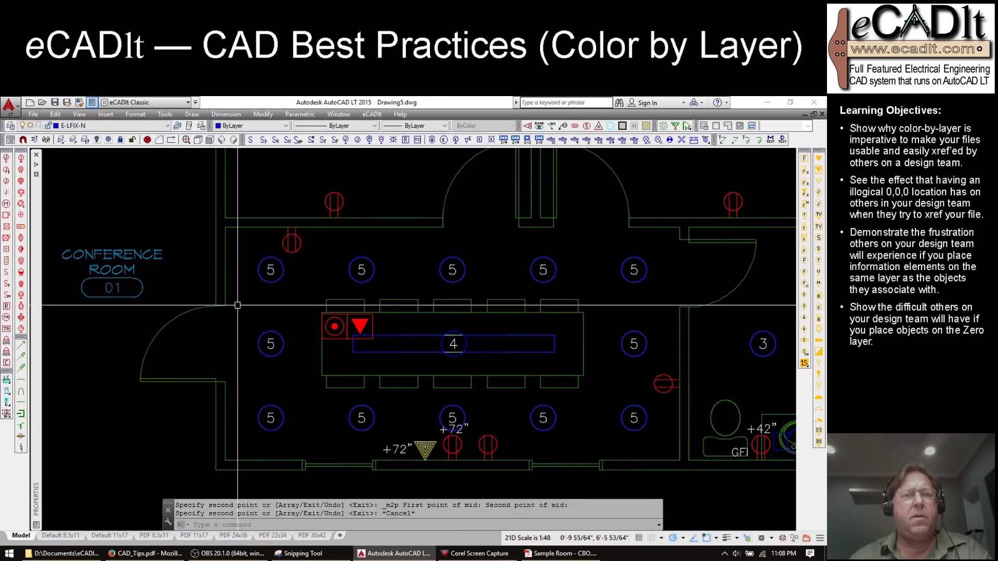
# Step: Insert a single switch symbol on the lower wall beside each of the two office doors
pyautogui.moveTo(375, 247); pyautogui.dragTo(282, 347, button='middle')
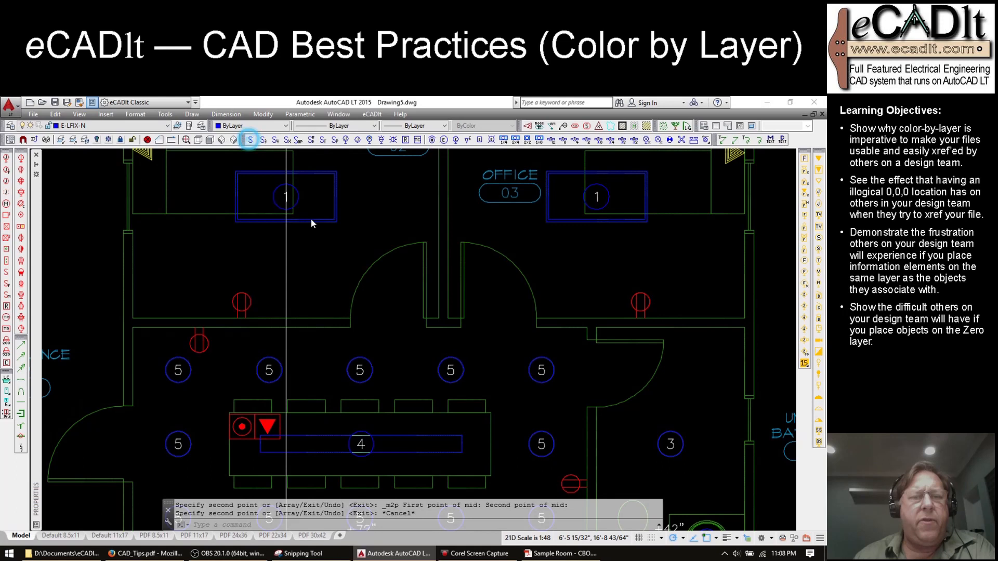
pyautogui.click(250, 139)
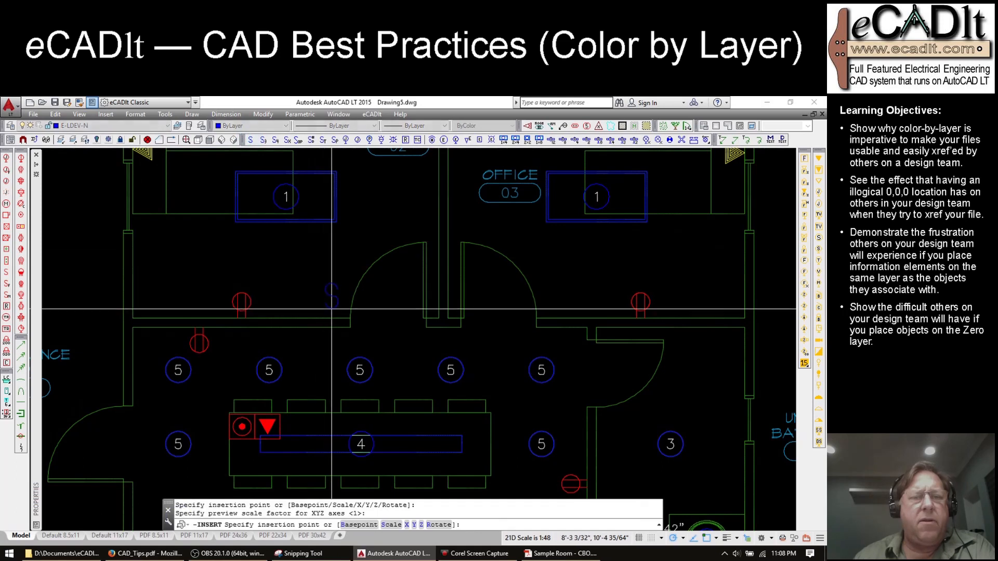
pyautogui.click(358, 318)
pyautogui.click(250, 140)
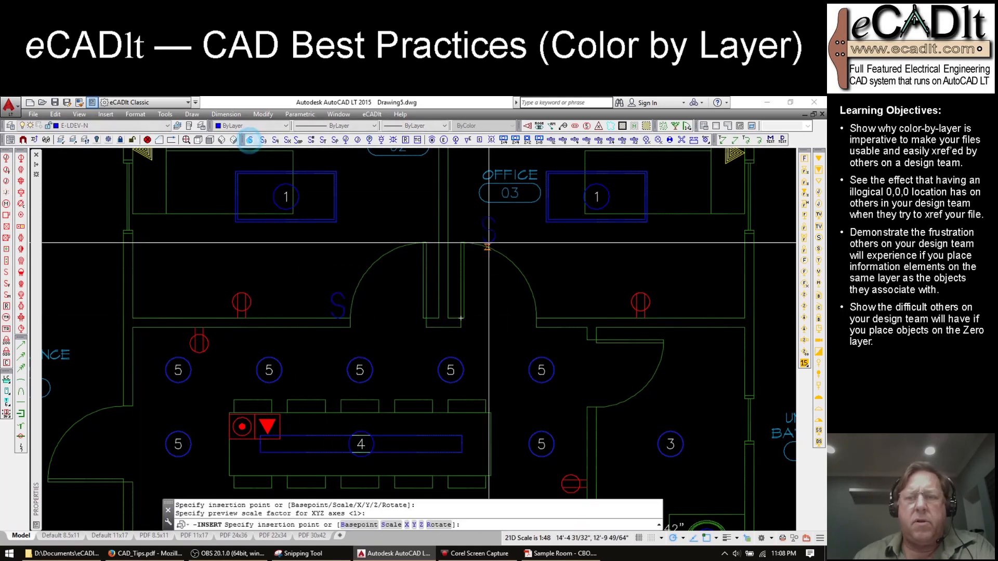
pyautogui.click(547, 315)
pyautogui.click(555, 316)
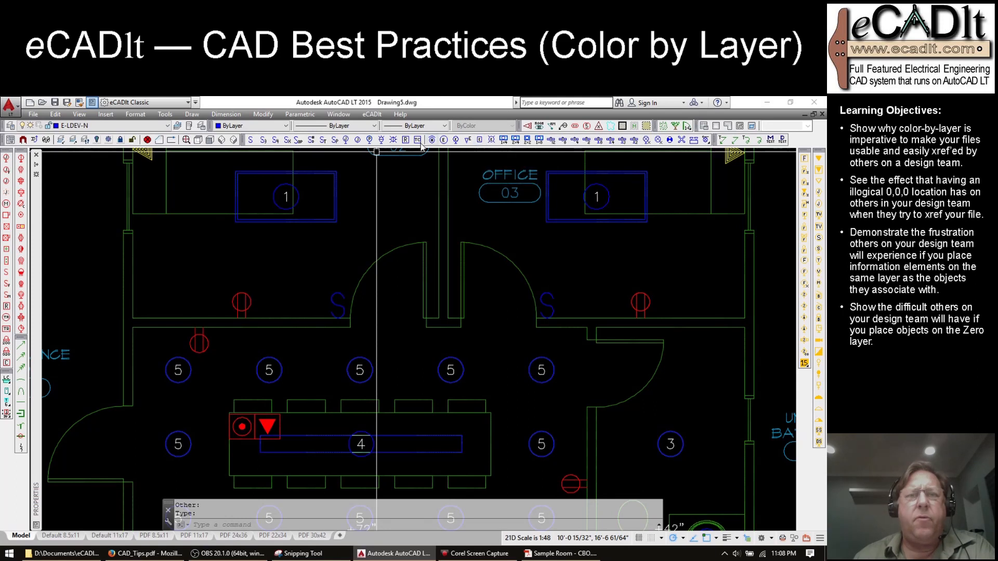
# Step: Insert a round lighting device symbol on the bathroom's left wall beside its door, leaving its attribute blank
pyautogui.click(381, 140)
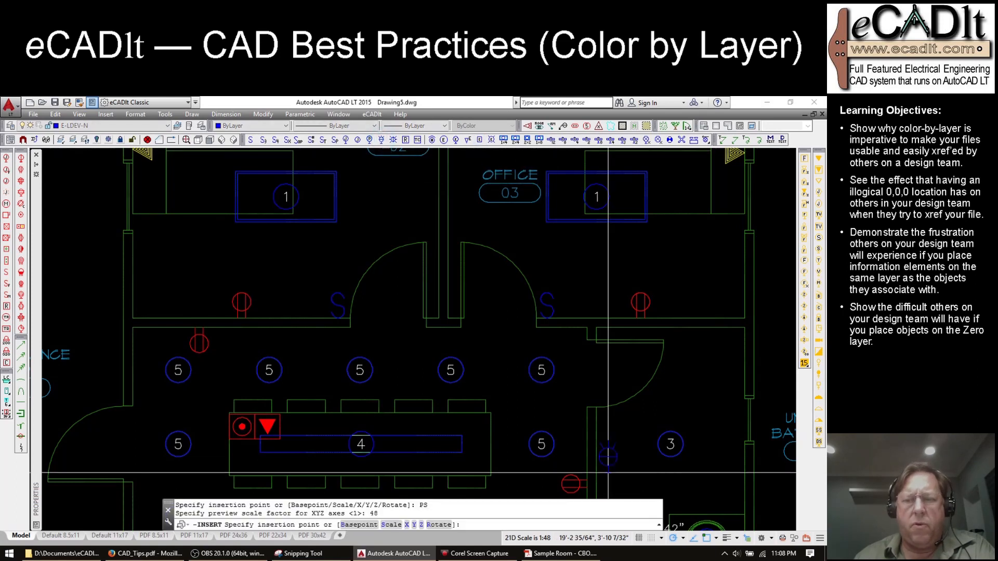
pyautogui.click(597, 422)
pyautogui.press('Return')
pyautogui.press('Return')
# Step: Insert a switch on the wall above the conference room's entry door, rotated 270°, with attributes Other 4 and Type D
pyautogui.moveTo(648, 386)
pyautogui.mouseDown(button='middle')
pyautogui.moveTo(613, 248)
pyautogui.moveTo(537, 259)
pyautogui.mouseUp(button='middle')
pyautogui.moveTo(242, 299); pyautogui.dragTo(565, 314, button='middle')
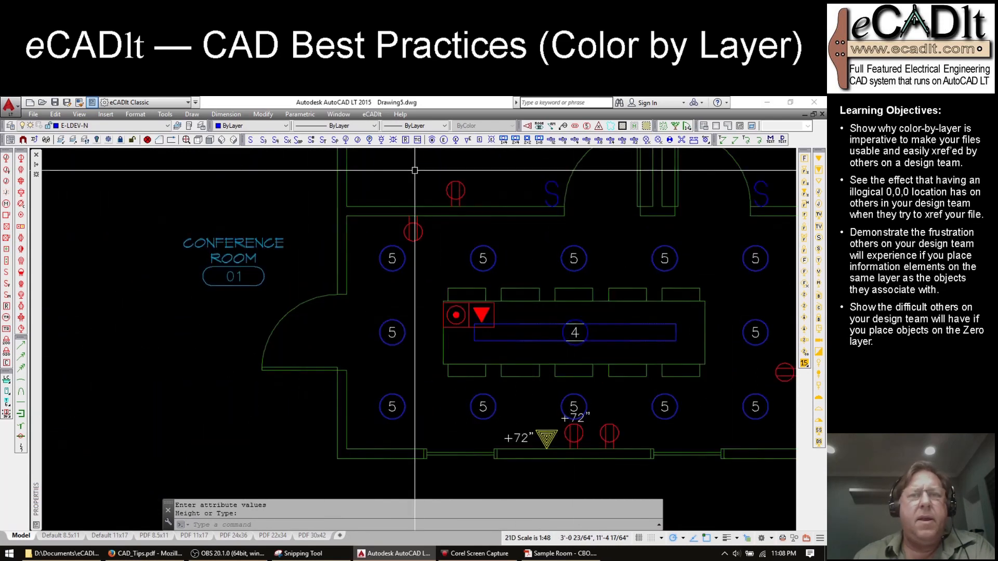
pyautogui.click(309, 141)
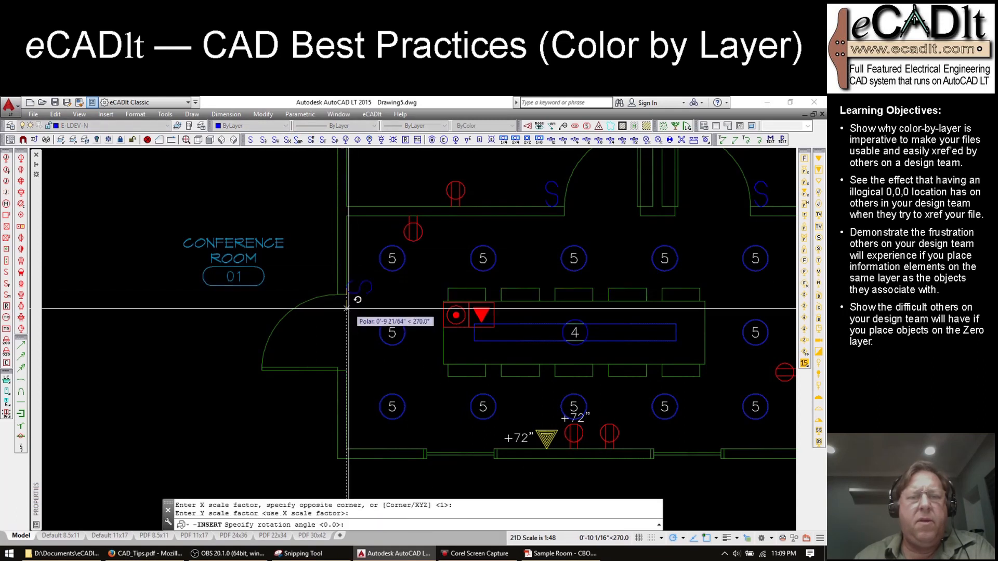
pyautogui.click(347, 308)
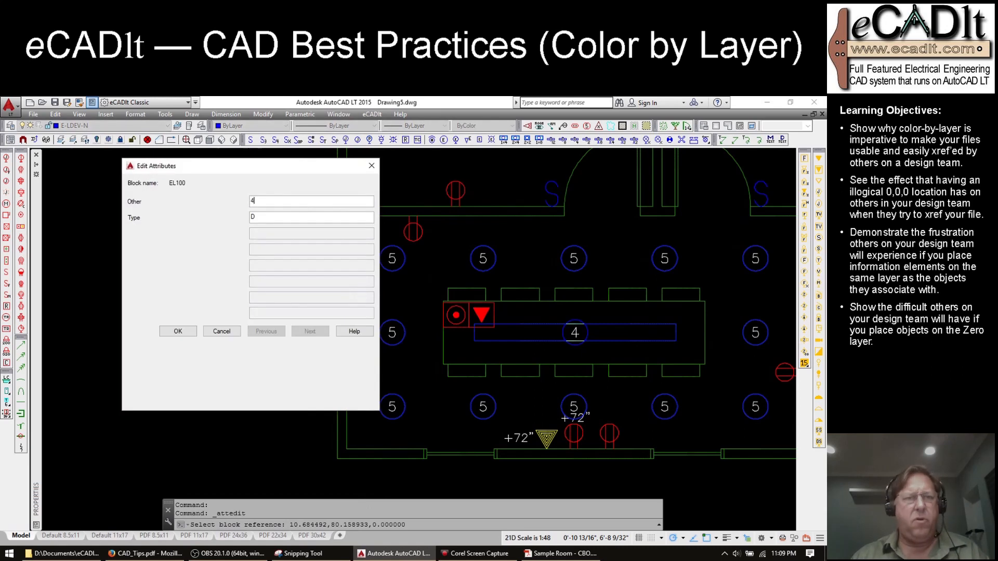
pyautogui.press('Return')
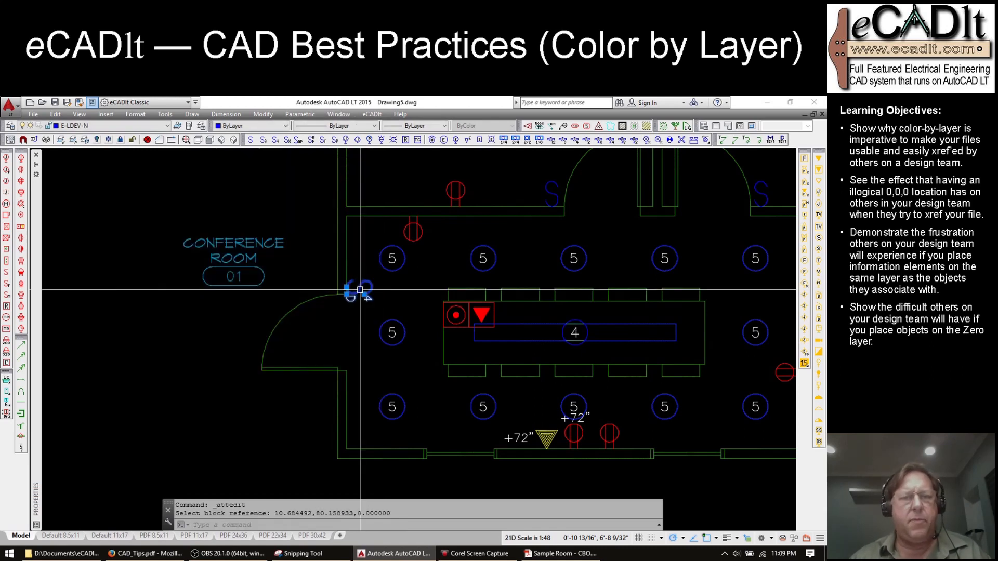
# Step: Copy the conference room's 4/D switch about 1' straight up along the same wall
pyautogui.write('co')
pyautogui.press('Return')
pyautogui.click(406, 316)
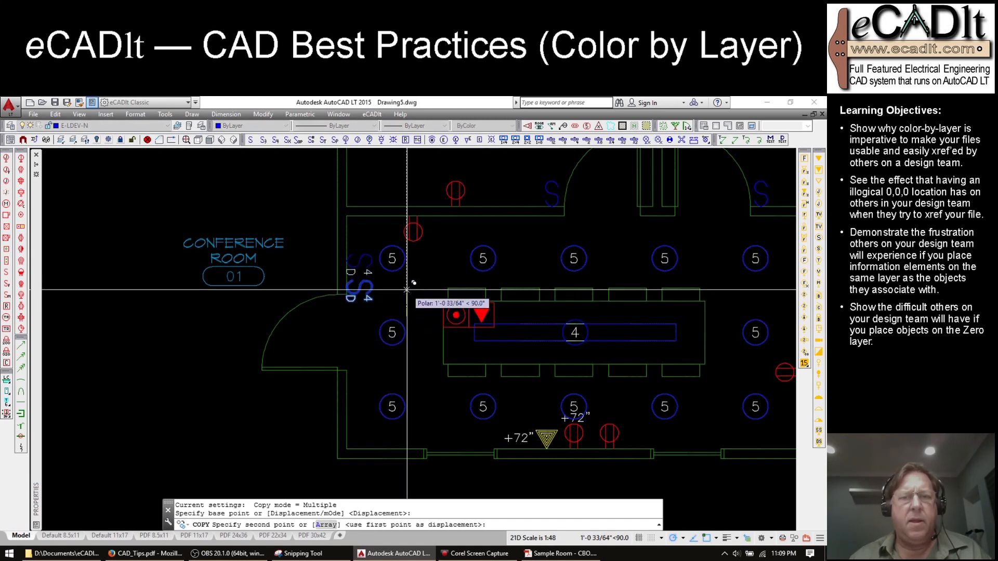
pyautogui.click(406, 289)
pyautogui.press('Escape')
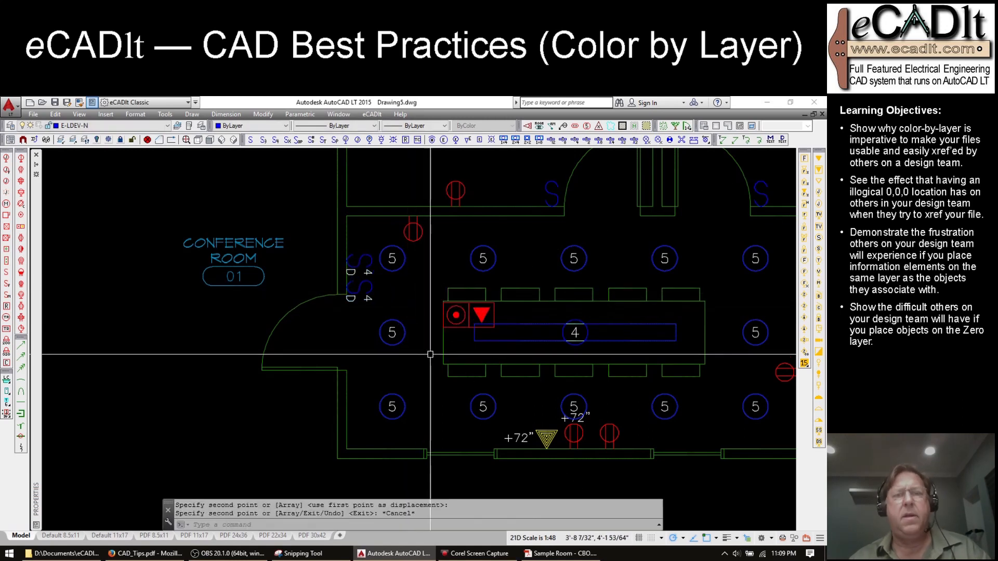
# Step: Insert an electrical panel symbol in office 03's exterior side wall below the window, rotated 90°
pyautogui.scroll(-4, 413, 379)
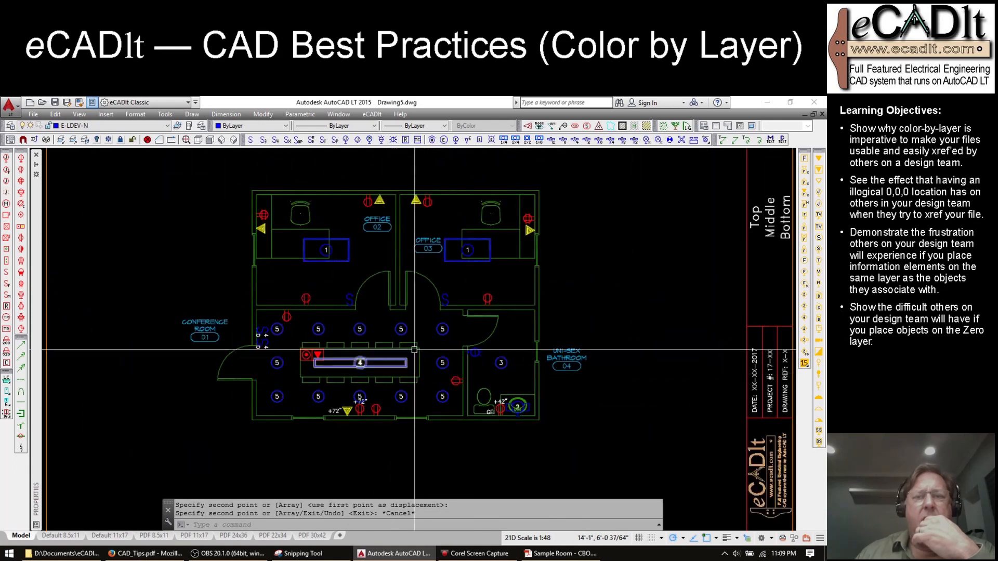
pyautogui.scroll(5, 559, 293)
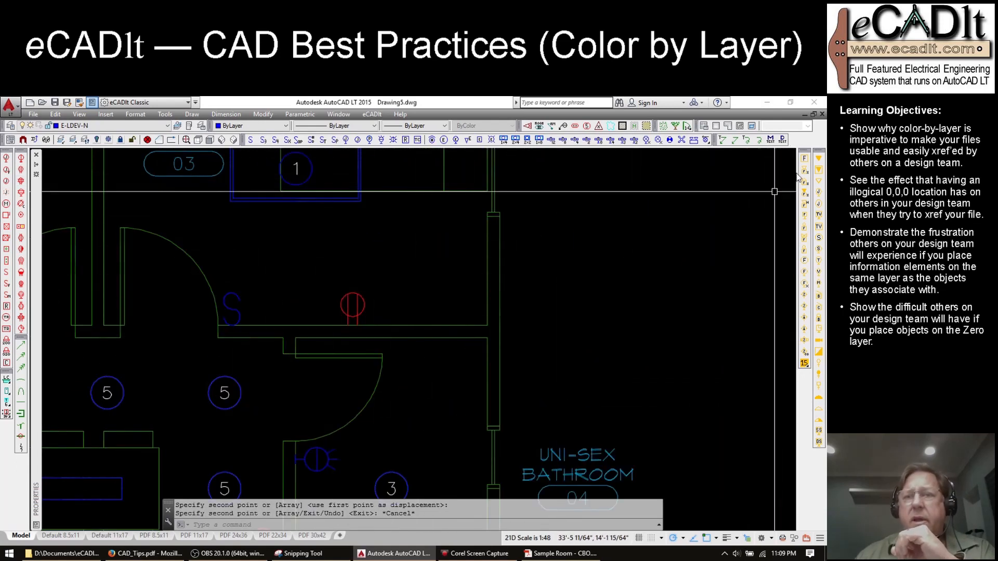
pyautogui.click(6, 379)
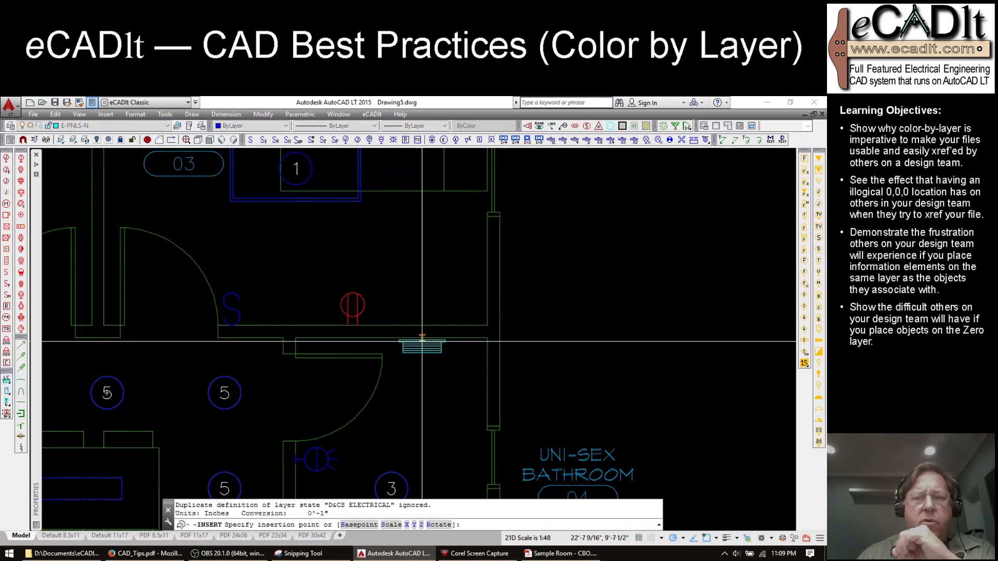
pyautogui.click(488, 281)
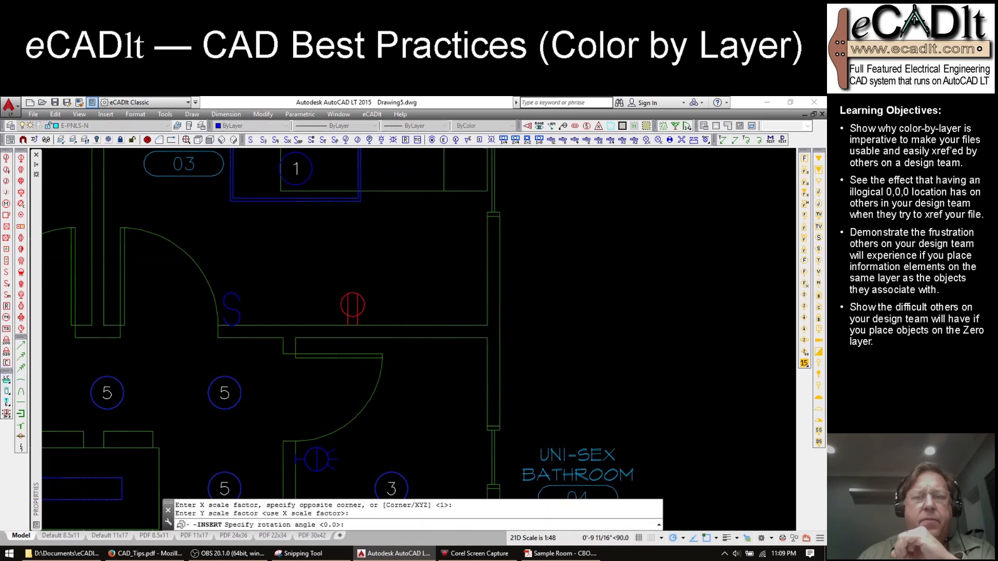
pyautogui.click(488, 263)
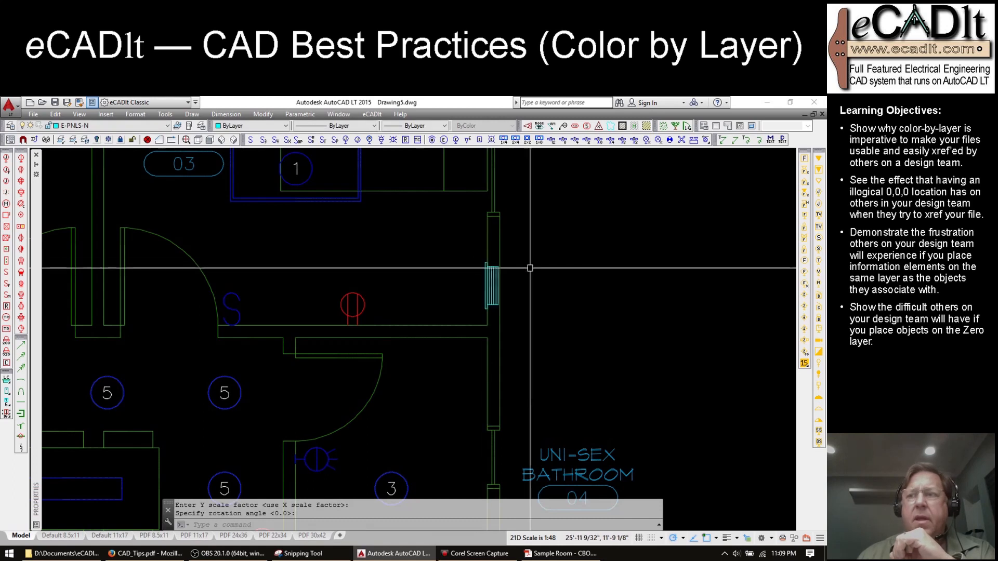
# Step: Add the single-line text "MP" with its quotation marks beside the electrical panel inside office 03
pyautogui.click(783, 140)
pyautogui.click(436, 288)
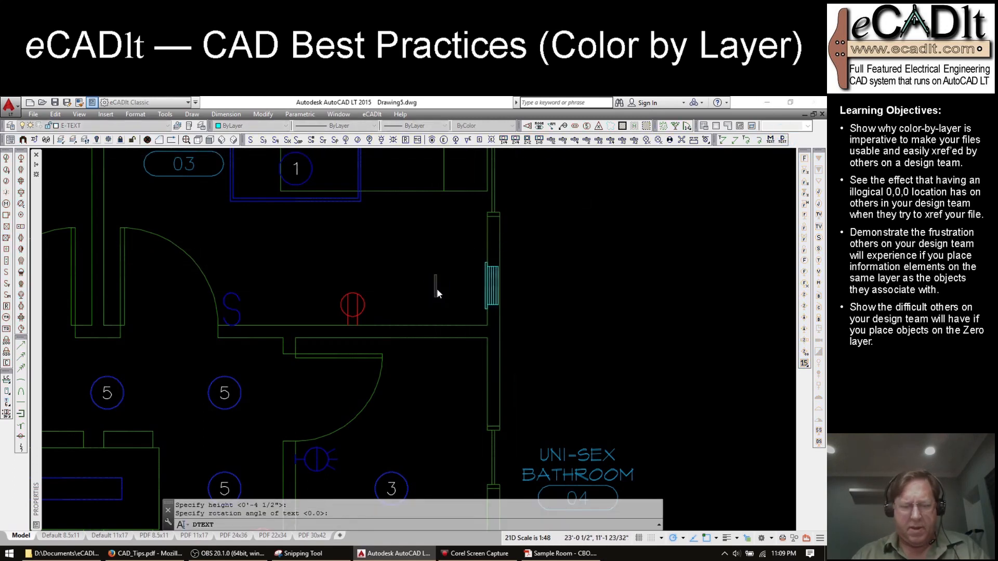
pyautogui.write('"MP"')
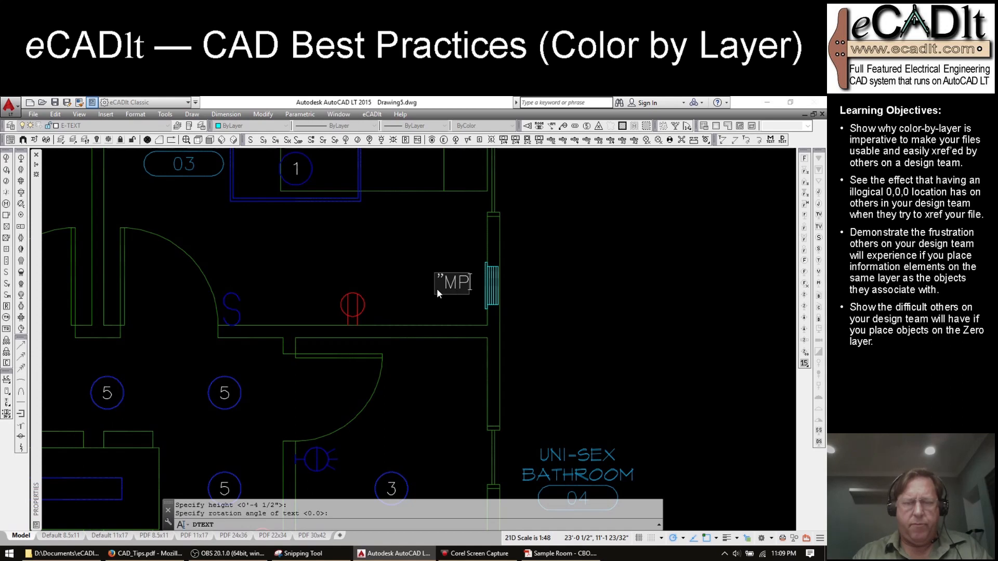
pyautogui.press('Return')
pyautogui.press('Return')
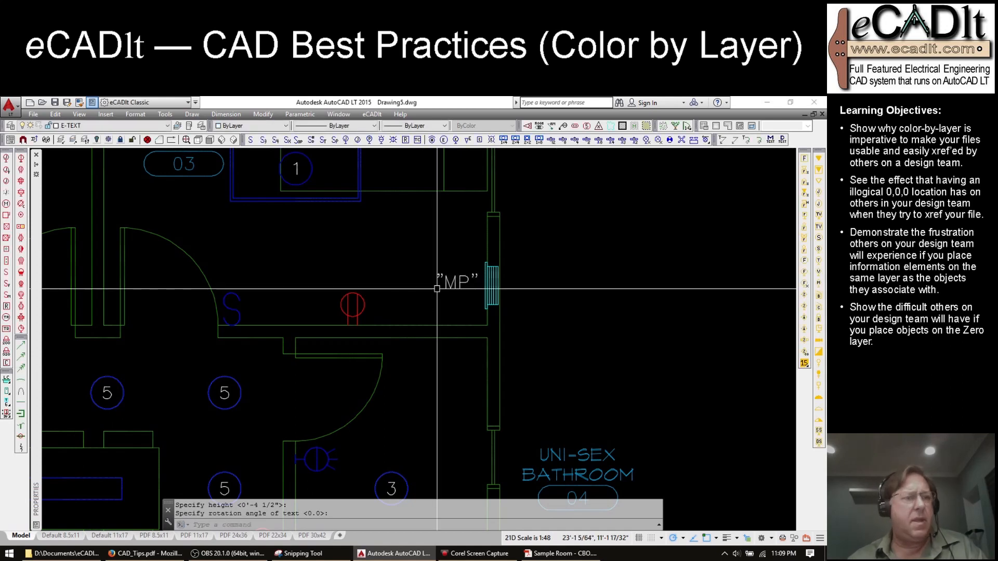
# Step: Insert a red equipment symbol on the outer face of the exterior wall just below the MP panel
pyautogui.click(6, 341)
pyautogui.click(499, 333)
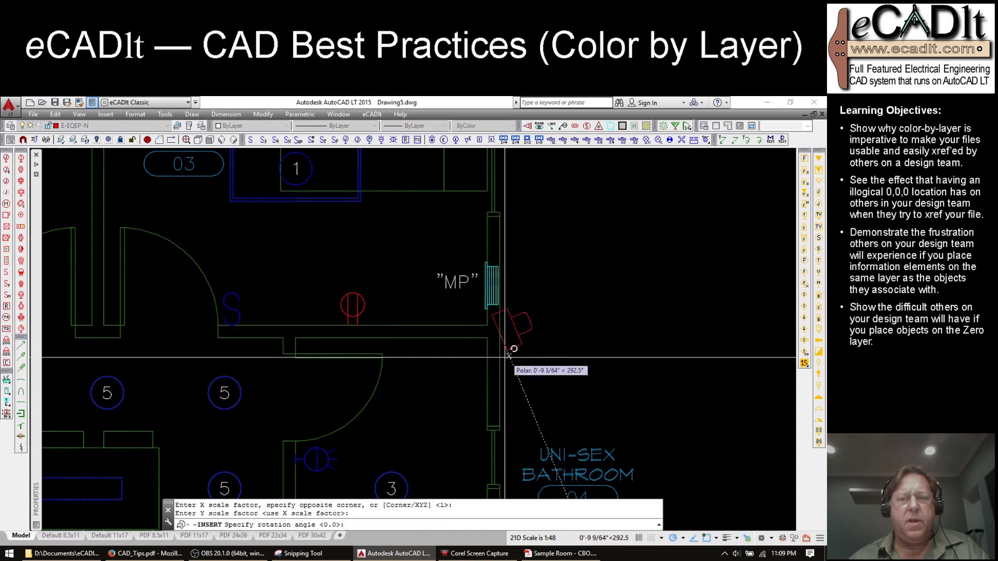
pyautogui.press('Return')
pyautogui.press('Return')
pyautogui.press('Return')
# Step: Insert a wall-mounted light fixture outside the upper exterior wall between offices 02 and 03, with fixture number 6
pyautogui.scroll(-5, 615, 315)
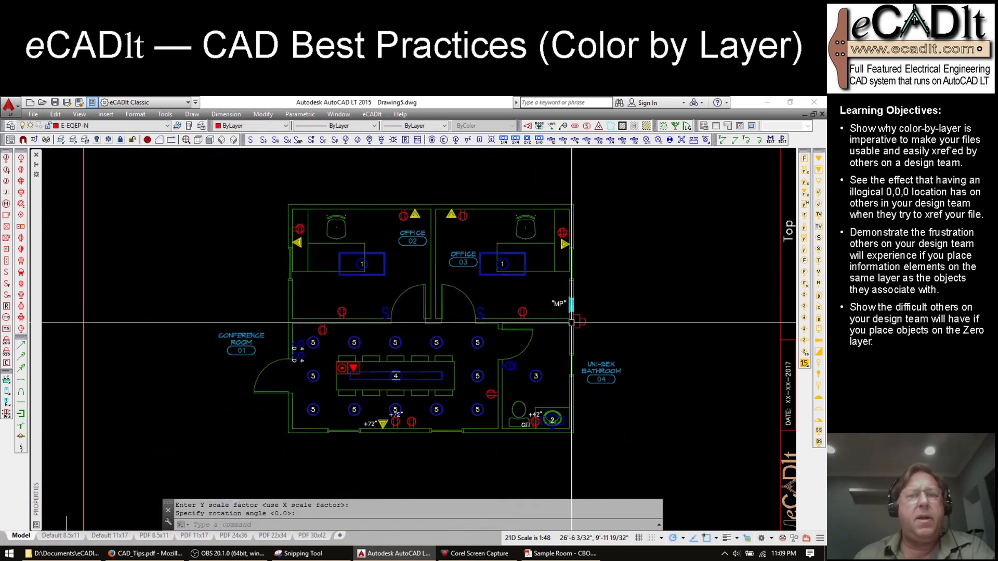
pyautogui.click(457, 140)
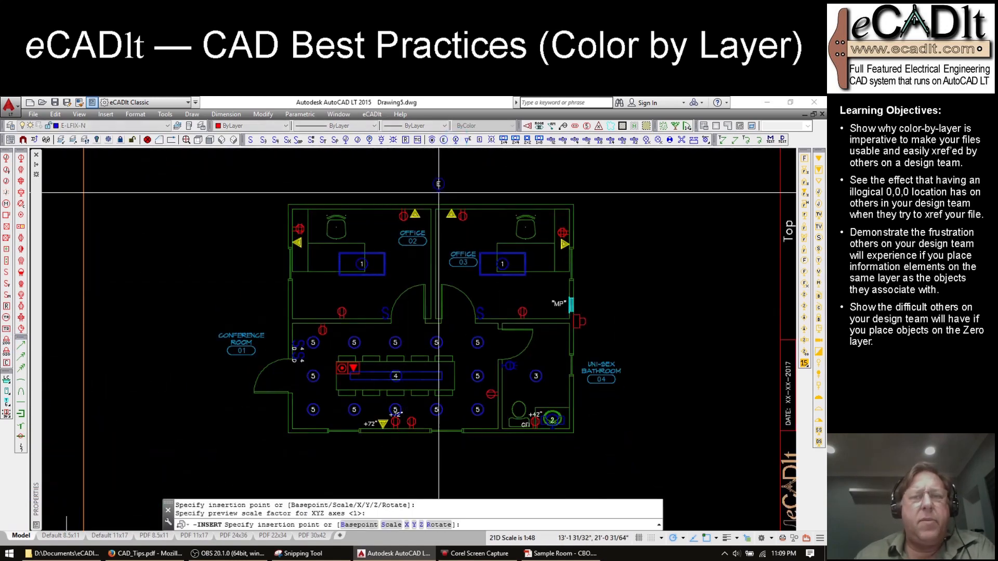
pyautogui.click(430, 205)
pyautogui.press('Return')
pyautogui.press('Return')
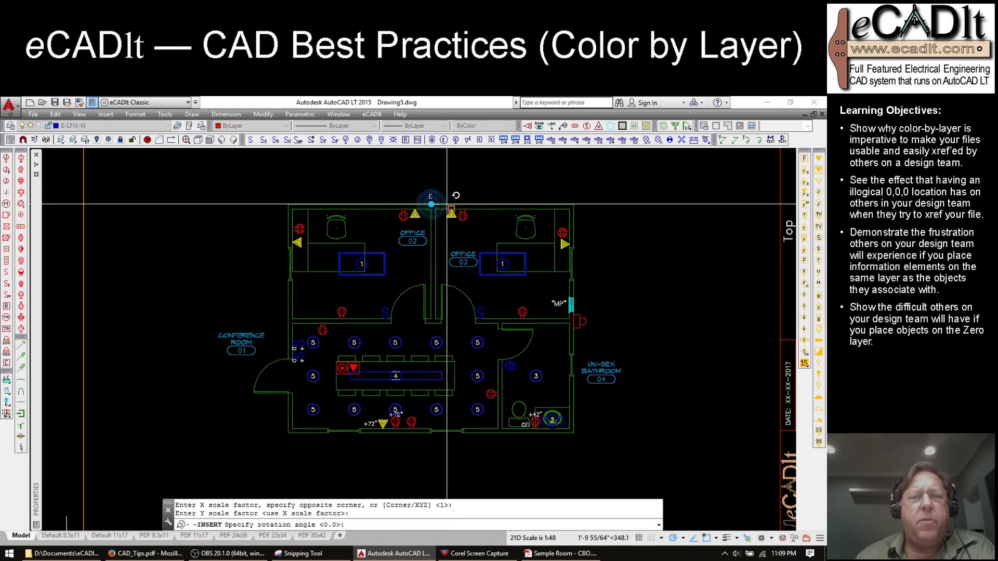
pyautogui.click(445, 204)
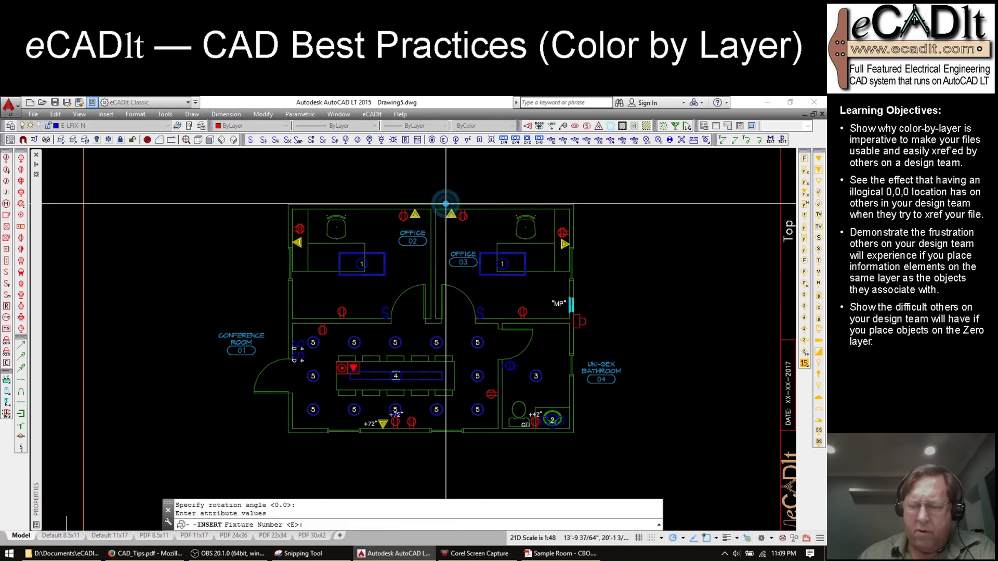
pyautogui.write('6')
pyautogui.press('Return')
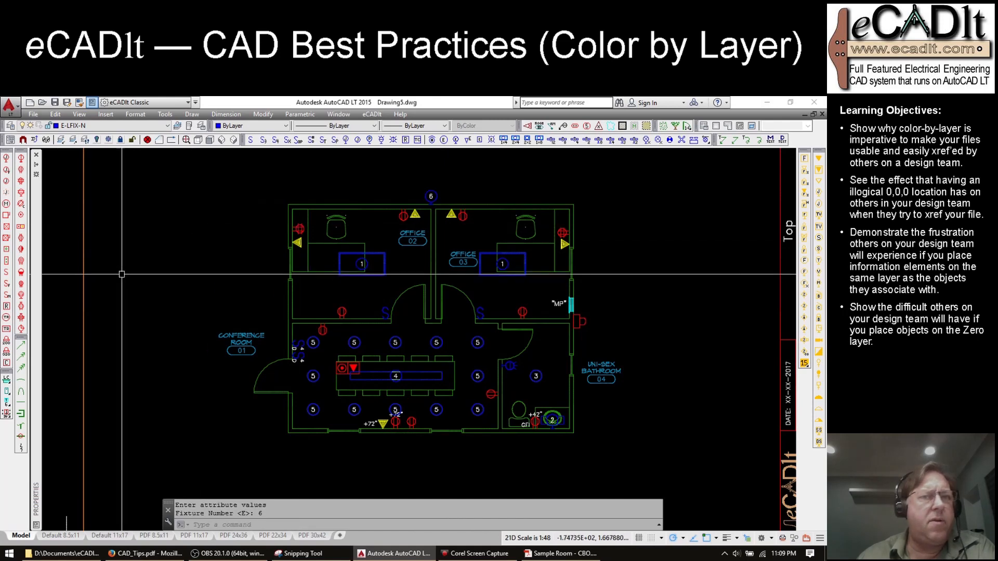
# Step: Insert a wall fixture numbered 6, rotated 90°, outside the wall above the conference room entry, and set its number's text rotation to 0
pyautogui.click(456, 140)
pyautogui.click(287, 319)
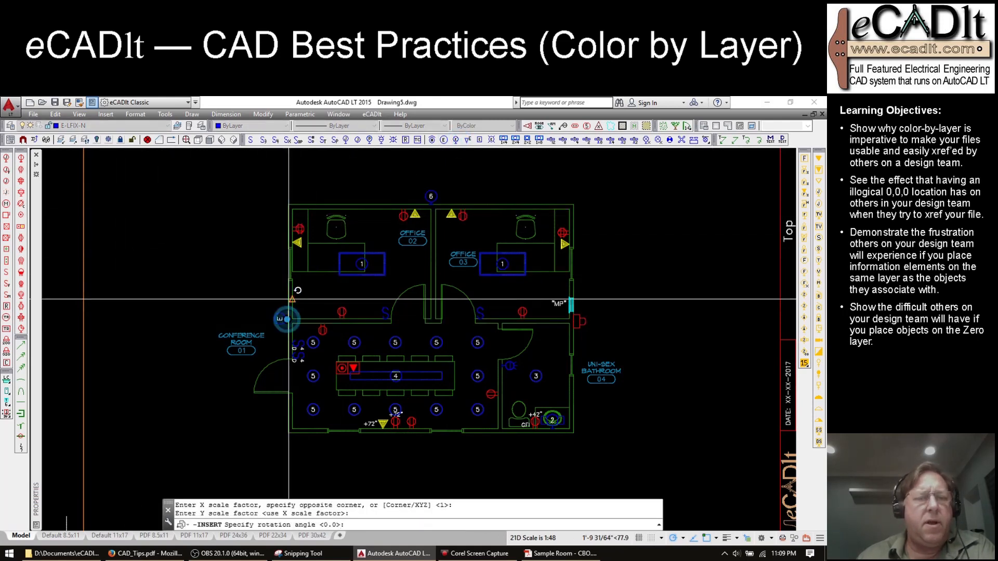
pyautogui.click(288, 298)
pyautogui.write('6')
pyautogui.press('Return')
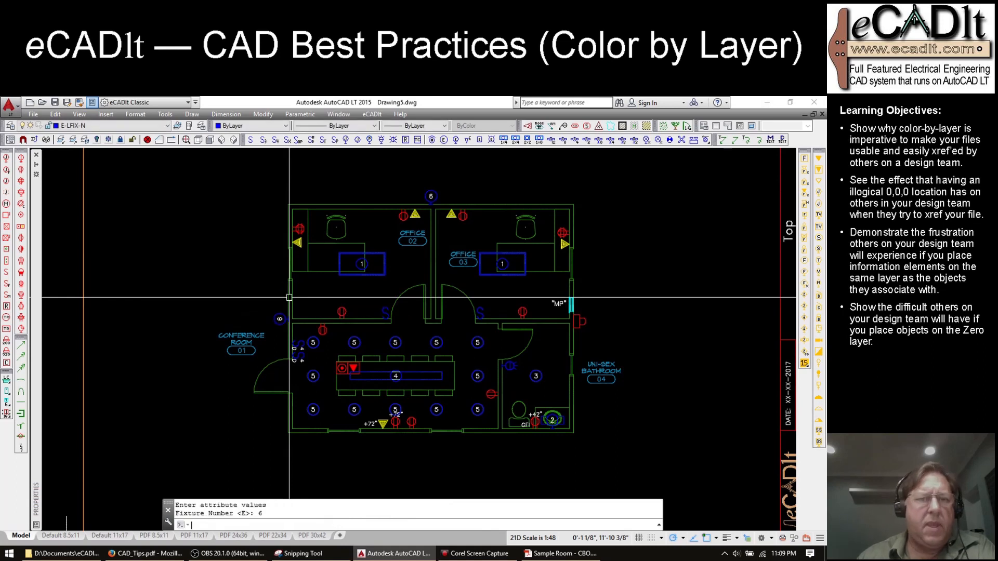
pyautogui.scroll(6, 262, 312)
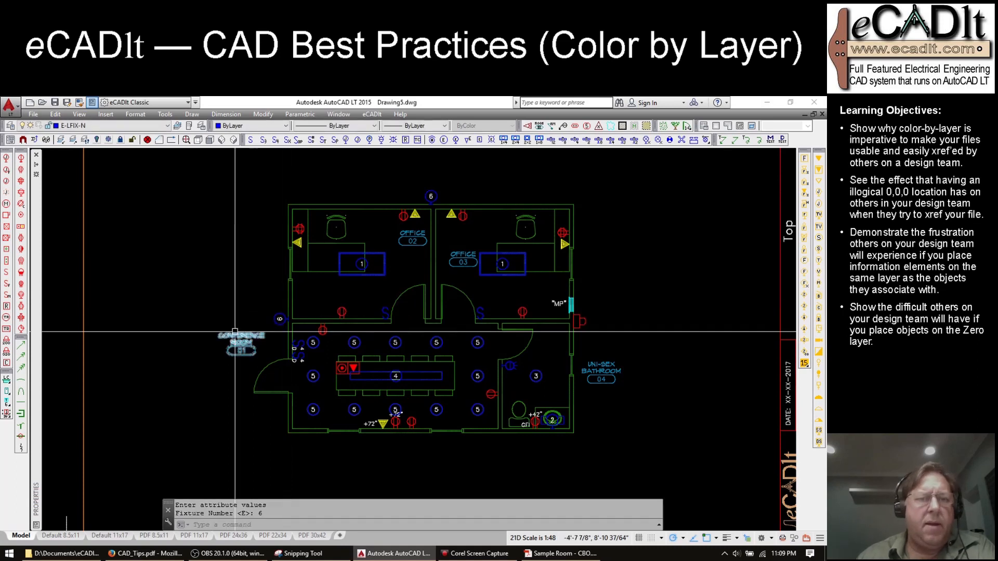
pyautogui.click(34, 140)
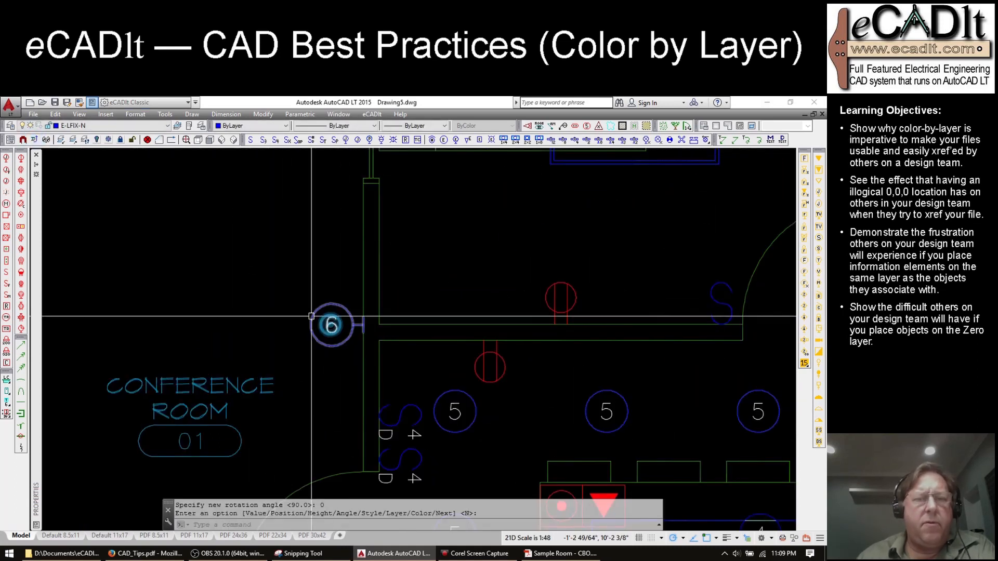
# Step: Insert a wall fixture numbered 6, rotated 180°, outside the conference room's lower wall between the windows, and set its number's text rotation to 0
pyautogui.scroll(-6, 312, 315)
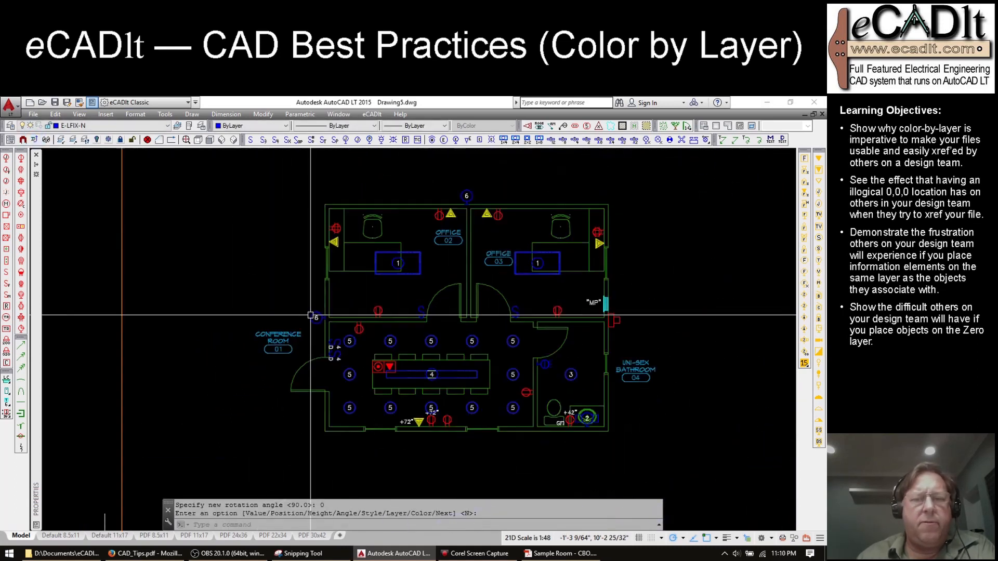
pyautogui.scroll(4, 488, 464)
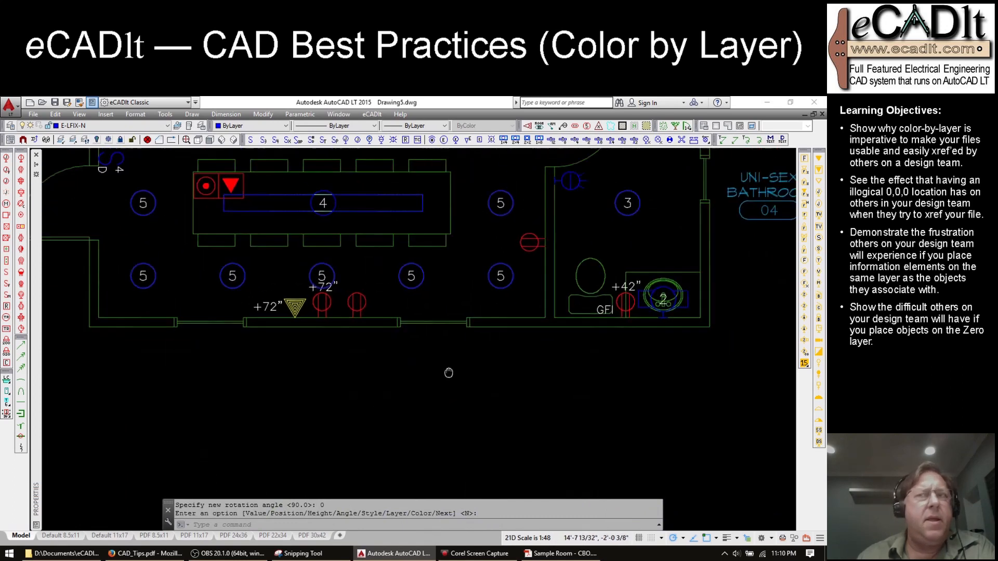
pyautogui.click(456, 141)
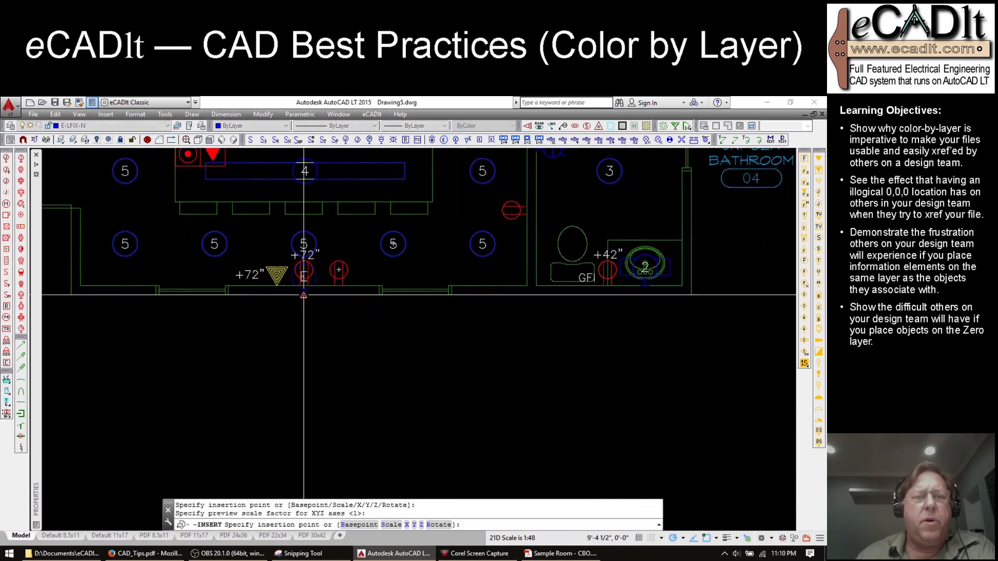
pyautogui.click(303, 294)
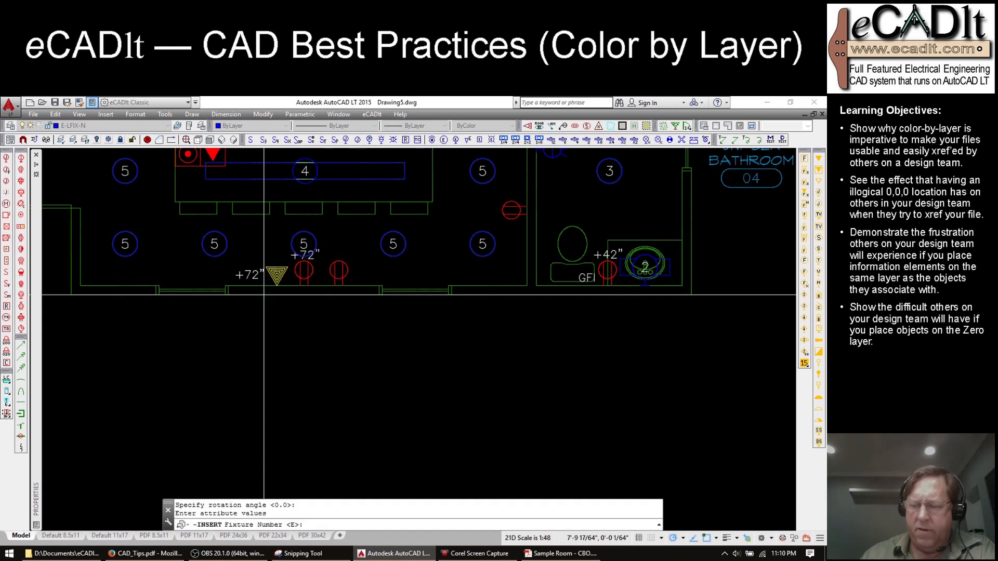
pyautogui.write('6')
pyautogui.press('Return')
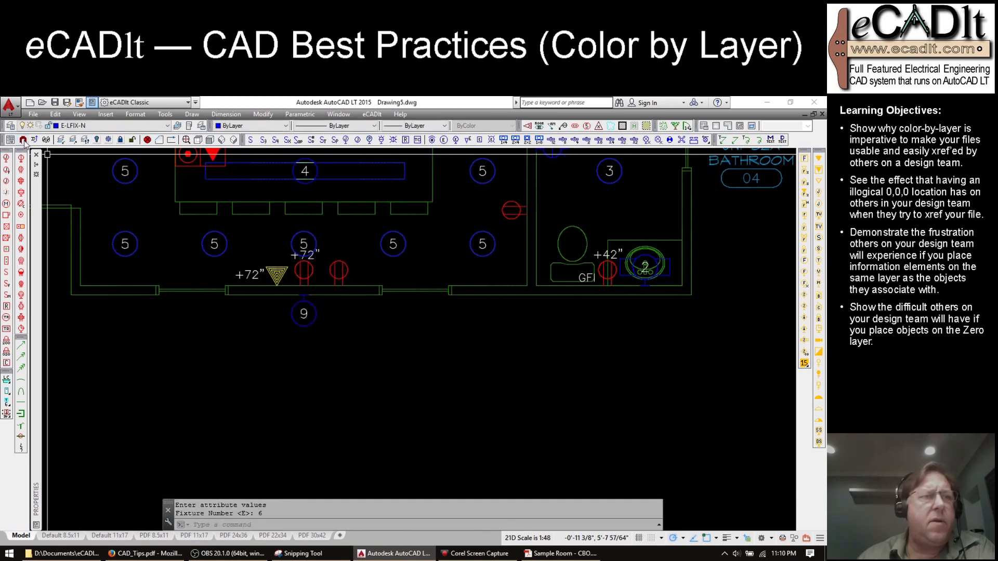
pyautogui.click(35, 140)
pyautogui.click(306, 312)
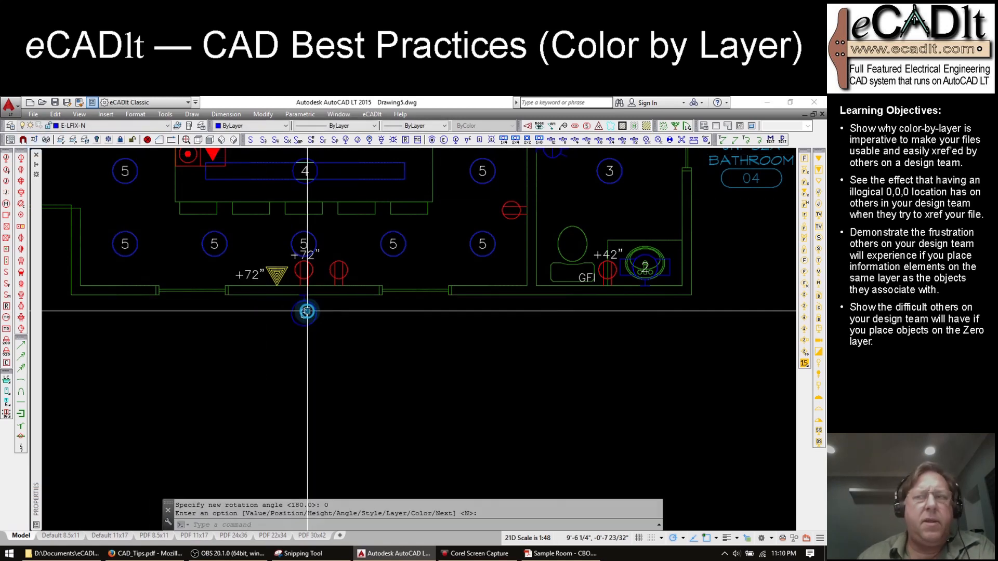
# Step: Move the UNI-SEX BATHROOM 04 label about 5'-7" from outside the building into the bathroom beside its door
pyautogui.scroll(-5, 305, 312)
pyautogui.moveTo(512, 214); pyautogui.dragTo(469, 266, button='middle')
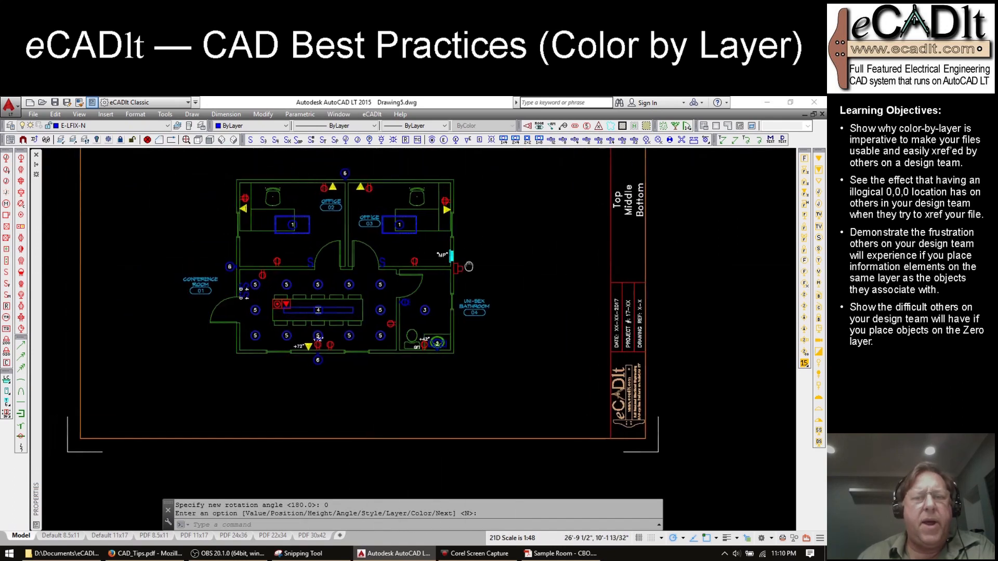
pyautogui.scroll(4, 470, 310)
pyautogui.click(471, 307)
pyautogui.click(484, 307)
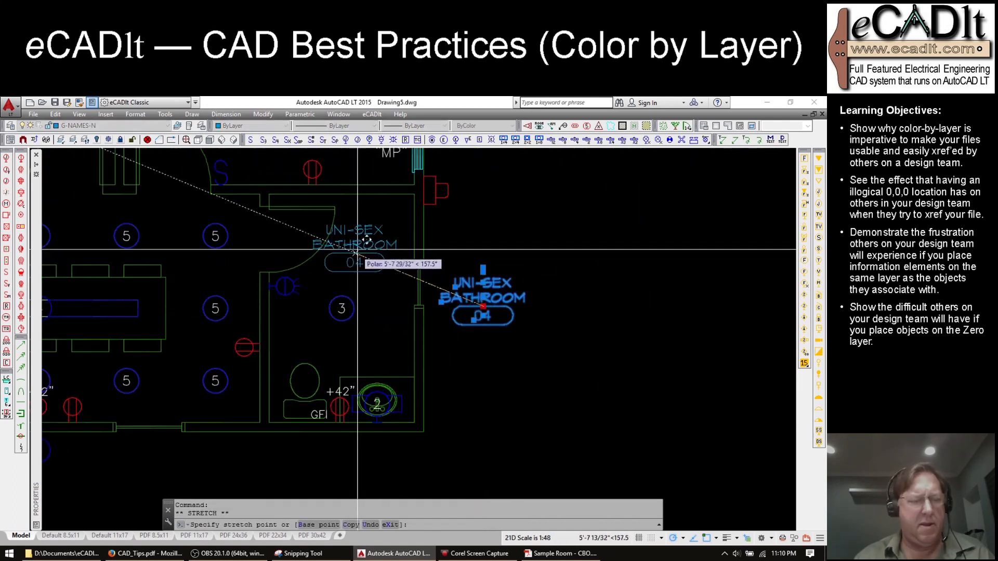
pyautogui.click(357, 253)
pyautogui.press('Escape')
# Step: Move the CONFERENCE ROOM 01 label down and inward onto the conference room's entry door
pyautogui.scroll(-4, 358, 251)
pyautogui.moveTo(258, 220); pyautogui.dragTo(392, 257, button='middle')
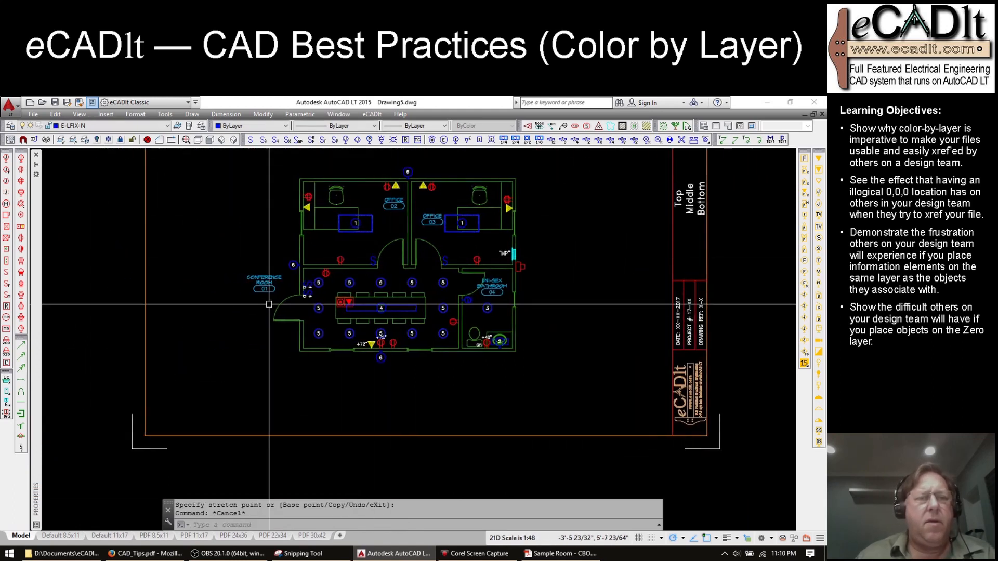
pyautogui.scroll(2, 270, 289)
pyautogui.click(261, 284)
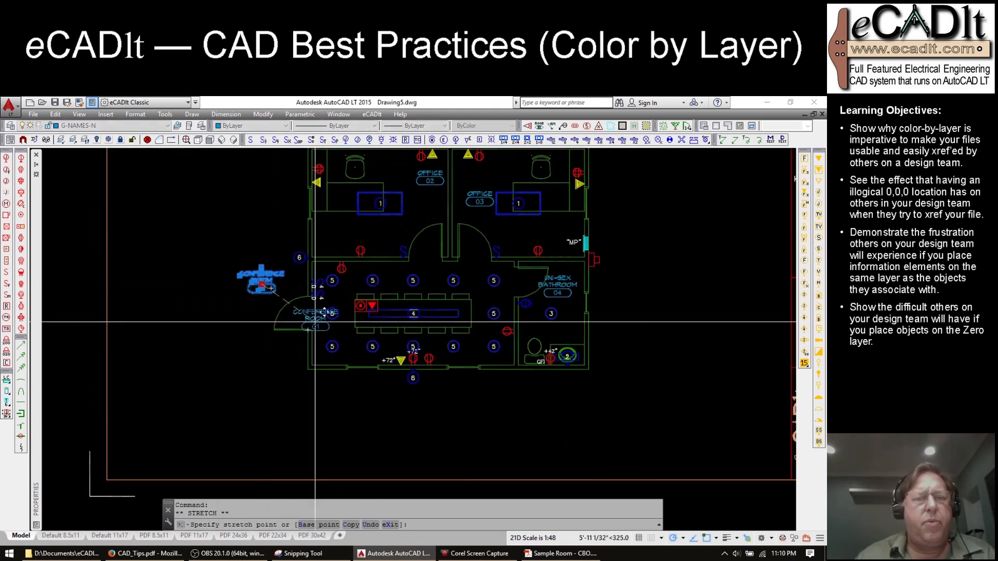
pyautogui.scroll(5, 317, 322)
pyautogui.click(269, 312)
pyautogui.scroll(-5, 269, 312)
pyautogui.press('Escape')
pyautogui.press('Escape')
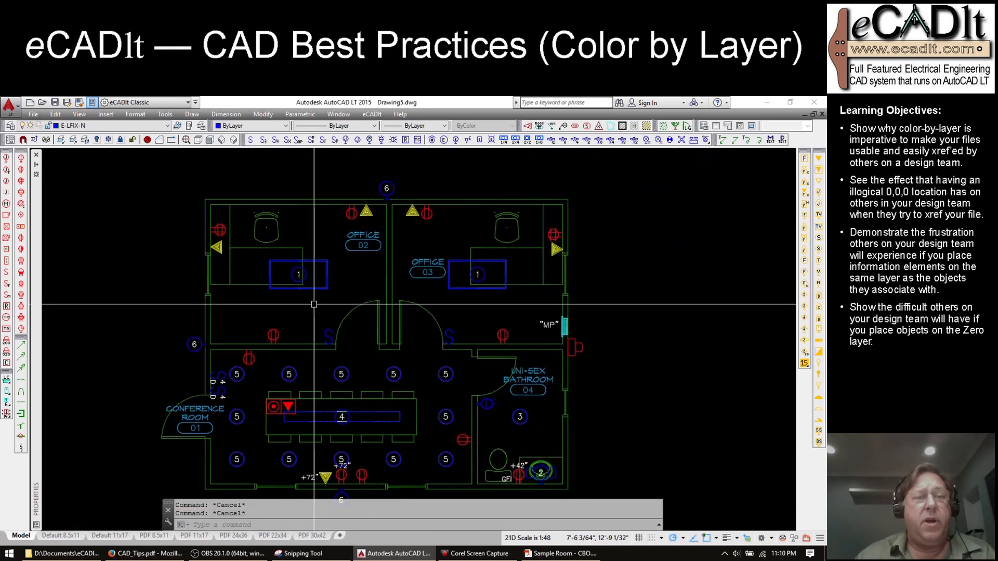
# Step: Draw a circuit arc from office 02's lower-wall receptacle to its exterior side-wall receptacle, setting the curve with the Direction option
pyautogui.scroll(5, 314, 304)
pyautogui.moveTo(314, 298); pyautogui.dragTo(302, 317, button='middle')
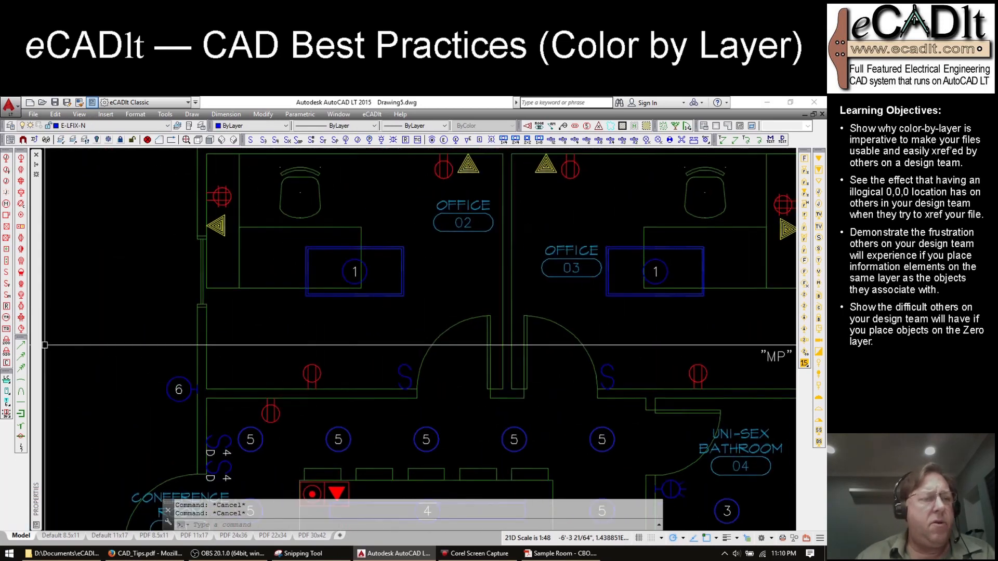
pyautogui.click(21, 382)
pyautogui.scroll(4, 312, 376)
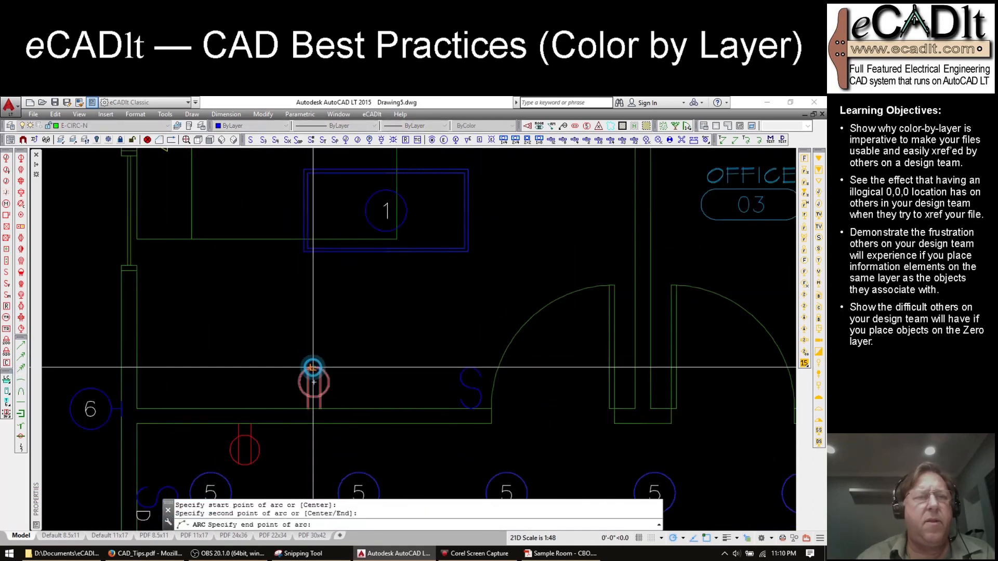
pyautogui.scroll(-1, 252, 299)
pyautogui.scroll(1, 190, 155)
pyautogui.moveTo(196, 160); pyautogui.dragTo(229, 352, button='middle')
pyautogui.scroll(3, 220, 331)
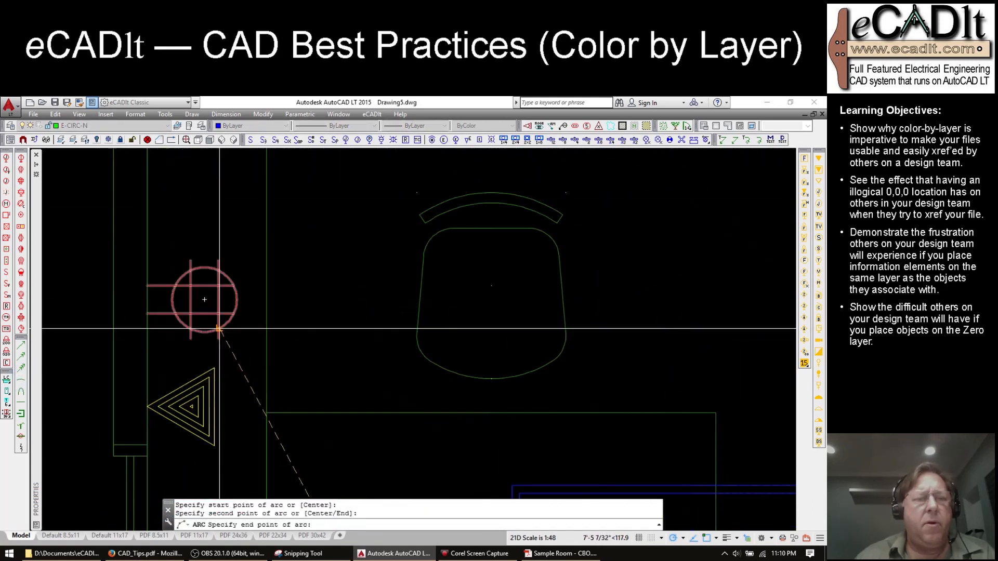
pyautogui.click(227, 323)
pyautogui.scroll(-4, 227, 323)
pyautogui.write('d')
pyautogui.press('Return')
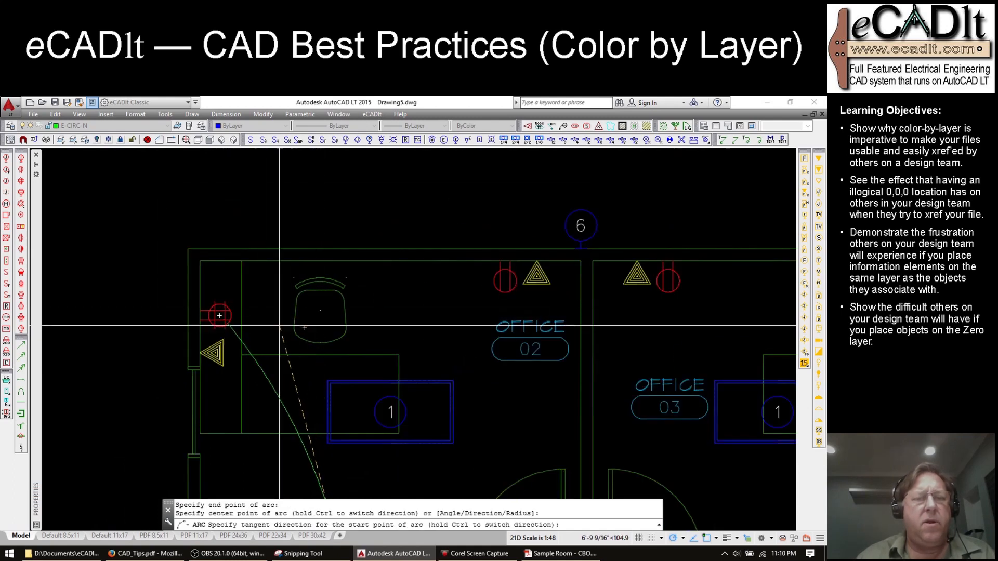
pyautogui.click(335, 328)
# Step: Draw a circuit arc from office 02's side-wall receptacle to its upper-wall receptacle, curving down across the chair
pyautogui.scroll(-1, 365, 318)
pyautogui.moveTo(387, 311); pyautogui.dragTo(336, 323, button='middle')
pyautogui.scroll(3, 260, 306)
pyautogui.scroll(1, 249, 305)
pyautogui.click(21, 379)
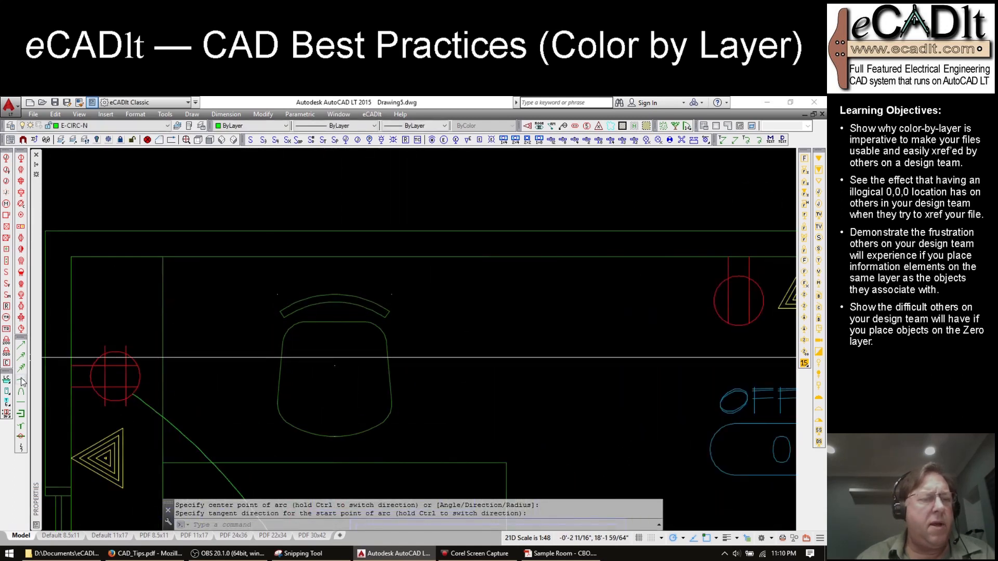
pyautogui.click(140, 374)
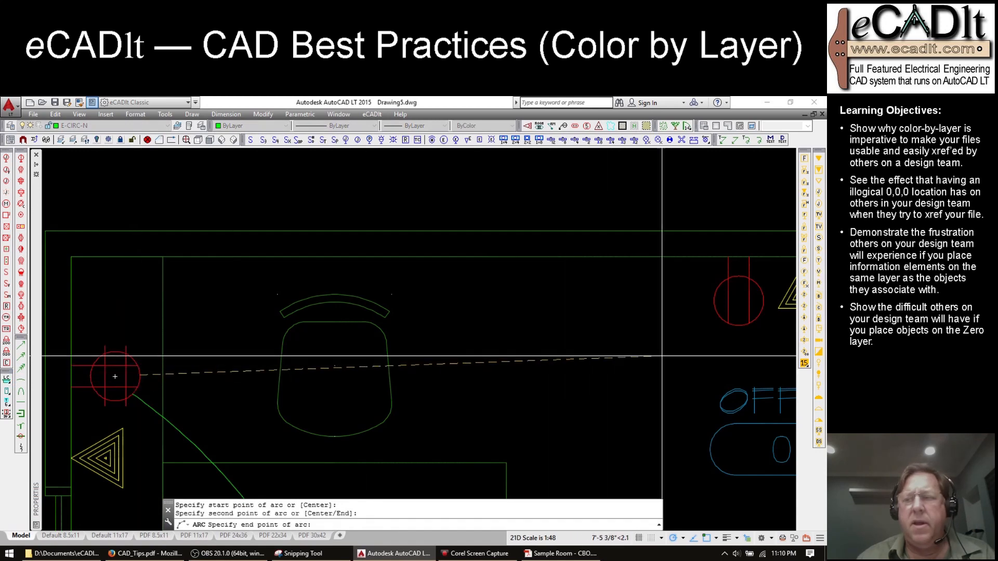
pyautogui.click(716, 310)
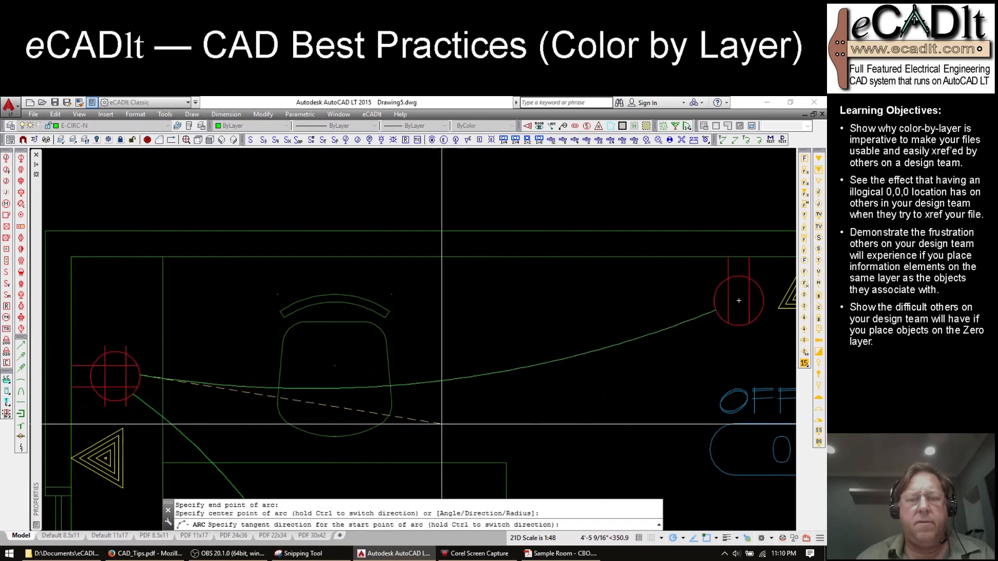
pyautogui.click(314, 449)
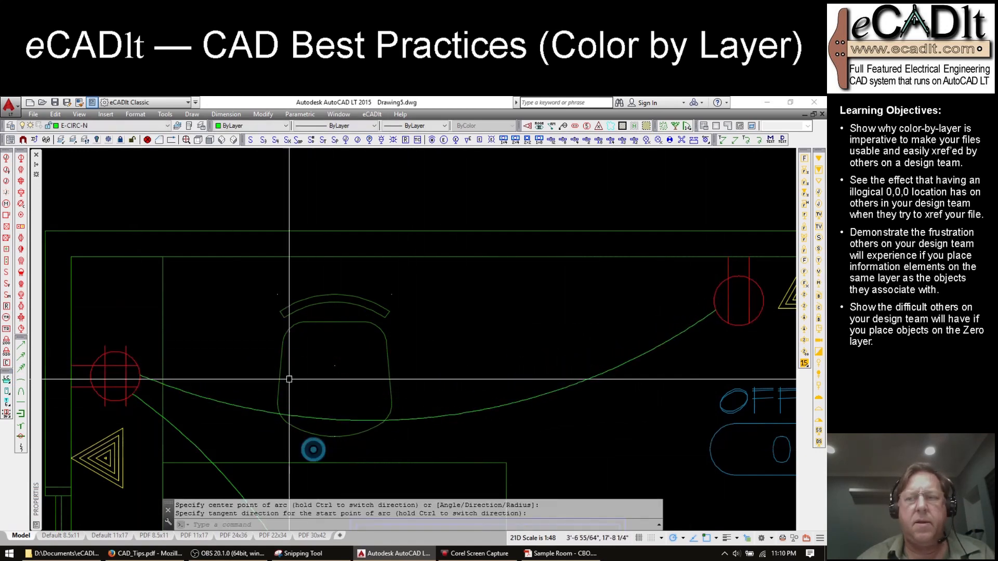
# Step: Draw a circuit arc from office 03's upper-wall receptacle to its exterior side-wall receptacle, using the Direction option and curving down below the chair
pyautogui.scroll(-4, 298, 333)
pyautogui.moveTo(722, 361)
pyautogui.mouseDown(button='middle')
pyautogui.moveTo(381, 310)
pyautogui.moveTo(315, 289)
pyautogui.mouseUp(button='middle')
pyautogui.scroll(2, 313, 227)
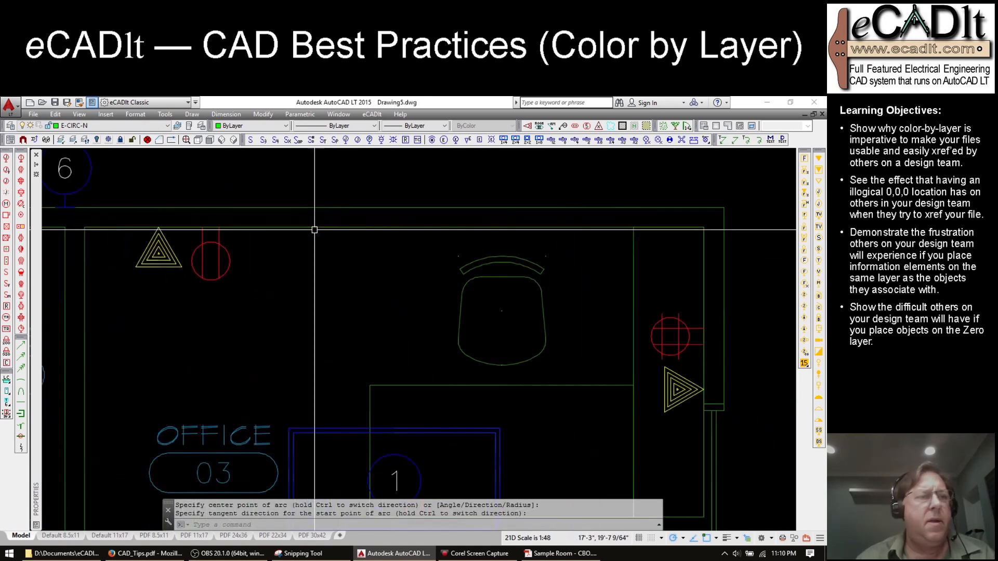
pyautogui.click(21, 380)
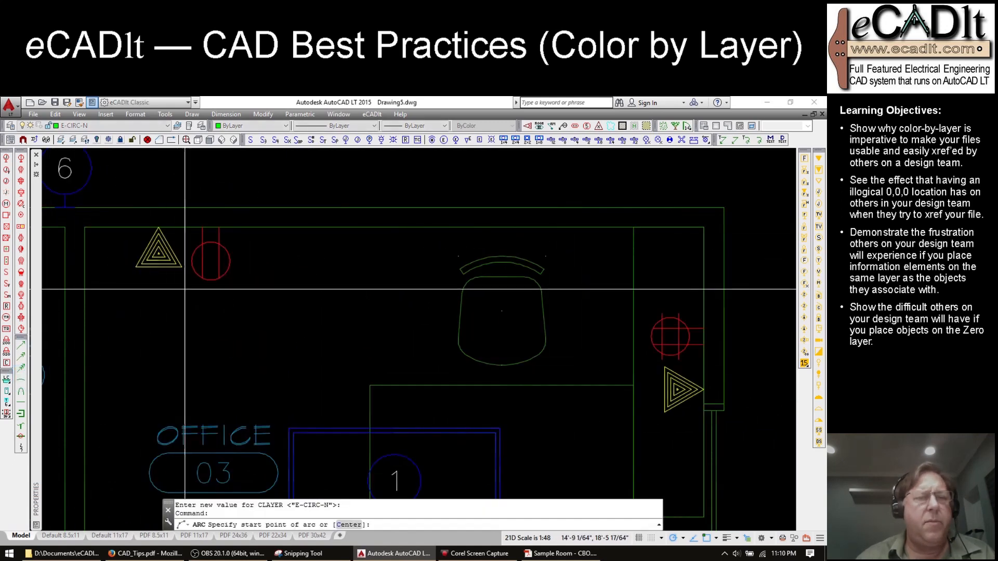
pyautogui.click(656, 336)
pyautogui.write('d')
pyautogui.press('Return')
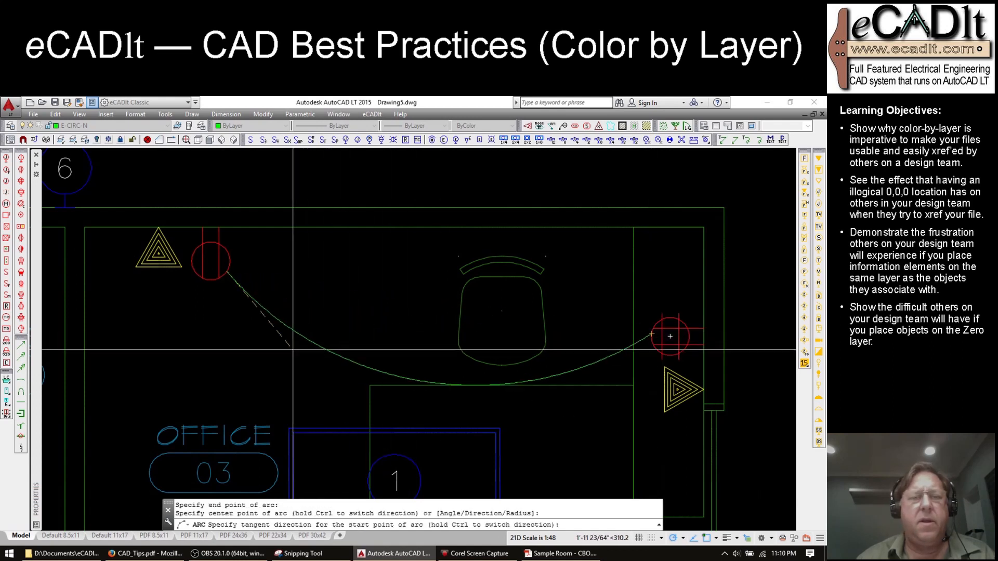
pyautogui.click(297, 345)
# Step: Adjust the end point of office 03's new arc at the edge of the side-wall receptacle
pyautogui.moveTo(577, 367)
pyautogui.mouseDown(button='middle')
pyautogui.moveTo(568, 350)
pyautogui.moveTo(445, 258)
pyautogui.mouseUp(button='middle')
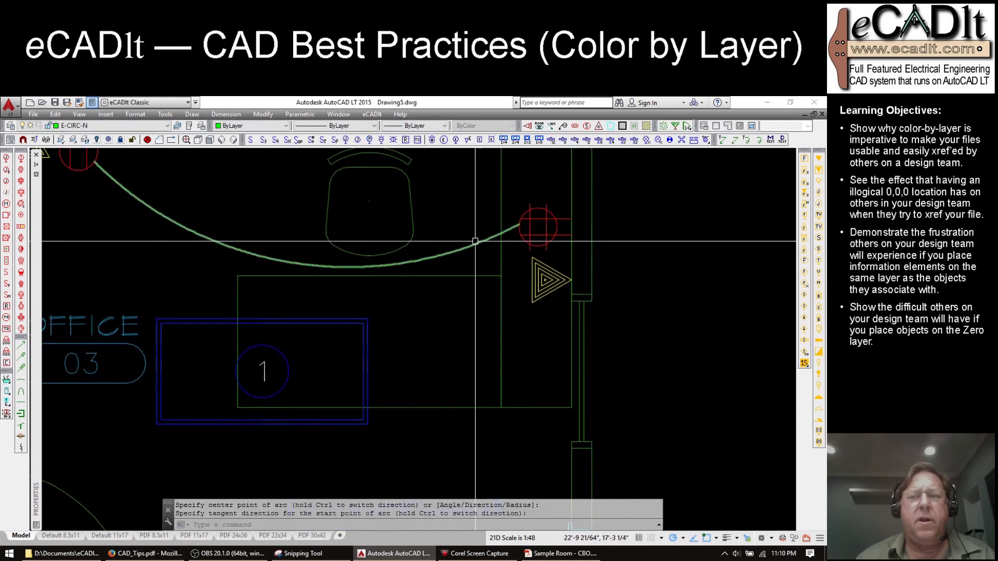
pyautogui.click(481, 238)
pyautogui.click(519, 224)
pyautogui.press('Escape')
# Step: Draw a circuit arc from office 03's side-wall receptacle down to its lower-wall receptacle, bulging toward light 1
pyautogui.scroll(-2, 394, 219)
pyautogui.scroll(2, 451, 258)
pyautogui.moveTo(413, 254); pyautogui.dragTo(413, 192, button='middle')
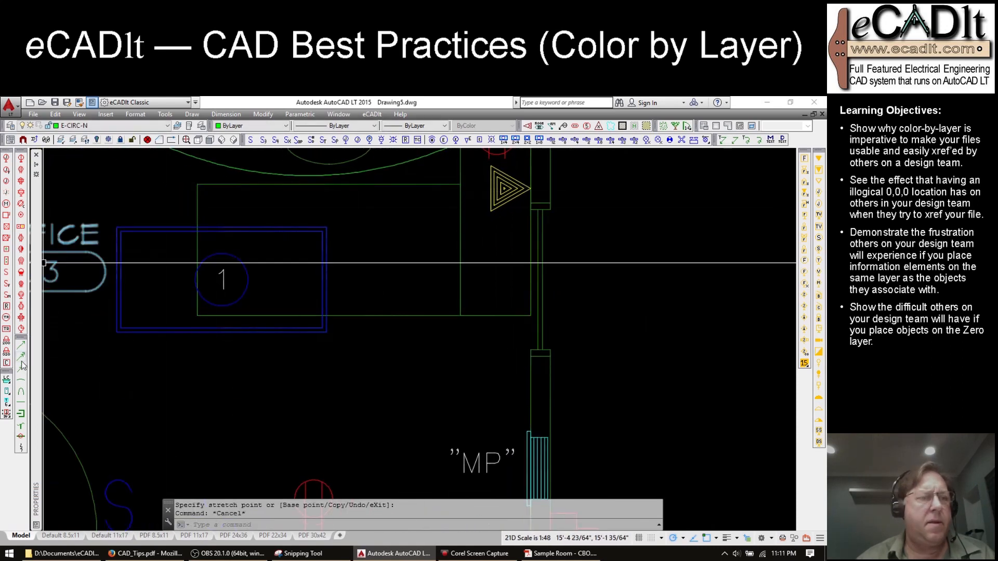
pyautogui.click(21, 384)
pyautogui.moveTo(497, 156); pyautogui.dragTo(485, 200, button='middle')
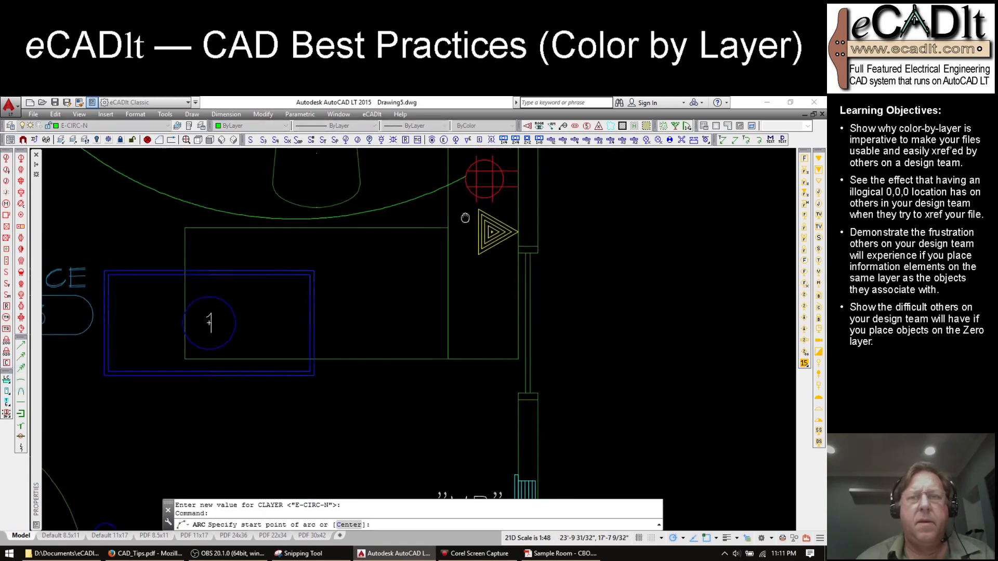
pyautogui.click(469, 197)
pyautogui.moveTo(353, 441); pyautogui.dragTo(410, 275, button='middle')
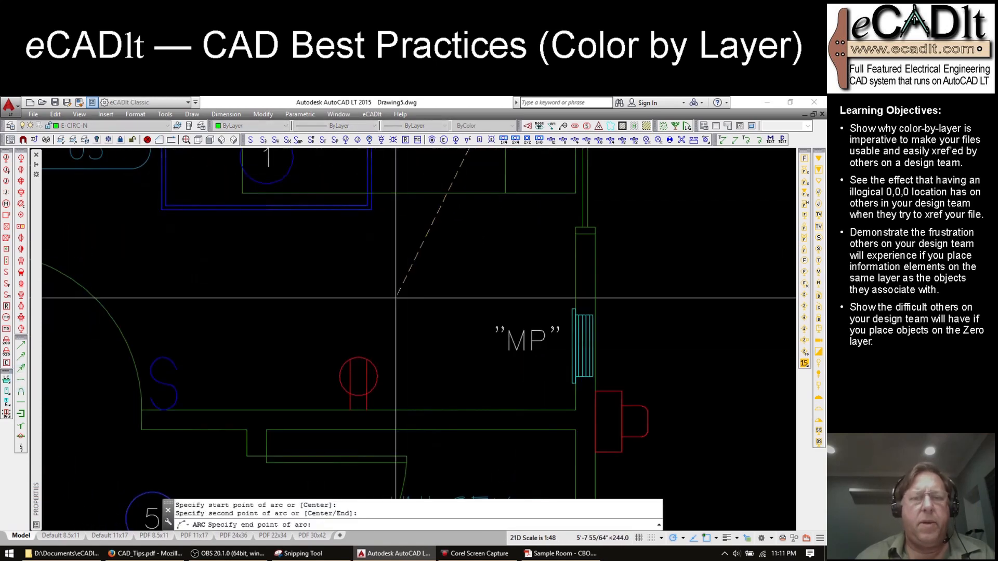
pyautogui.click(363, 352)
pyautogui.scroll(-4, 362, 351)
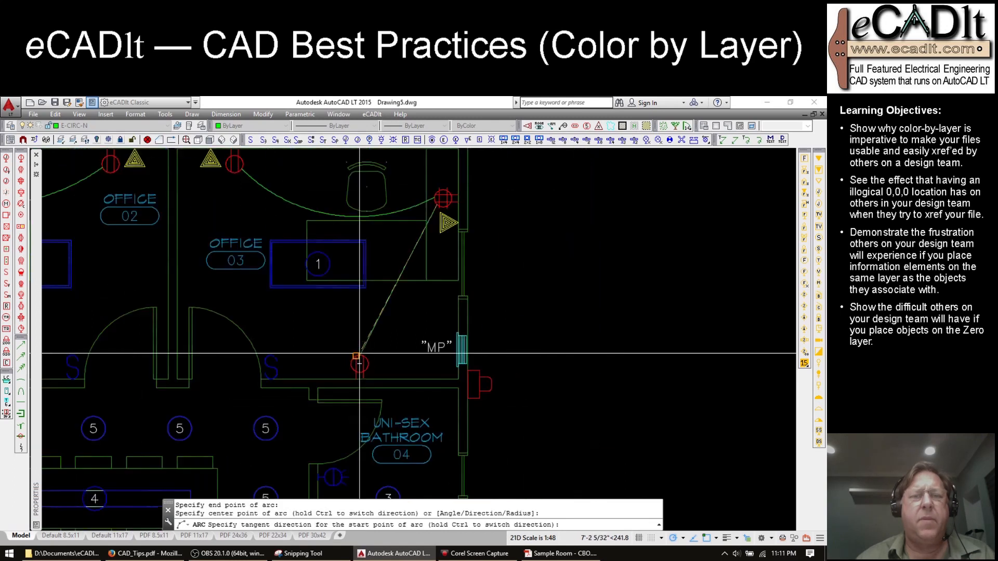
pyautogui.click(333, 304)
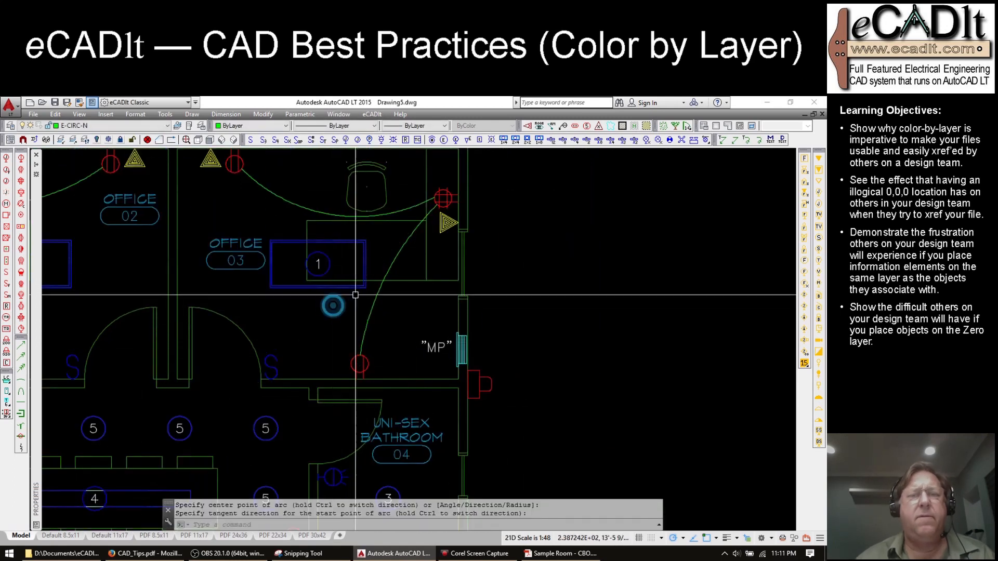
# Step: Draw an upward-bulging circuit arc between the two leftmost type 5 lights in the conference room's upper row
pyautogui.scroll(-2, 454, 252)
pyautogui.scroll(-5, 455, 253)
pyautogui.scroll(5, 404, 237)
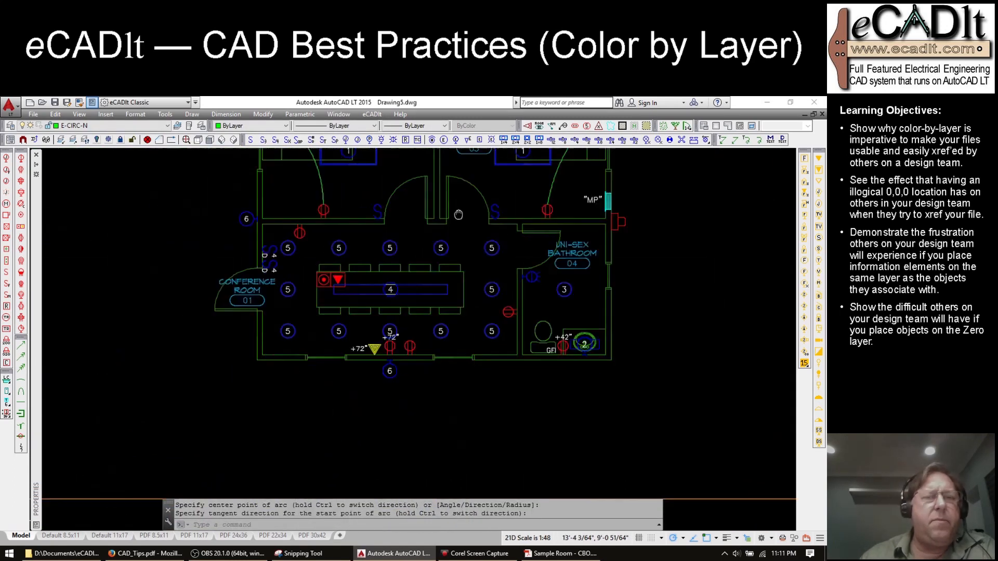
pyautogui.scroll(5, 364, 218)
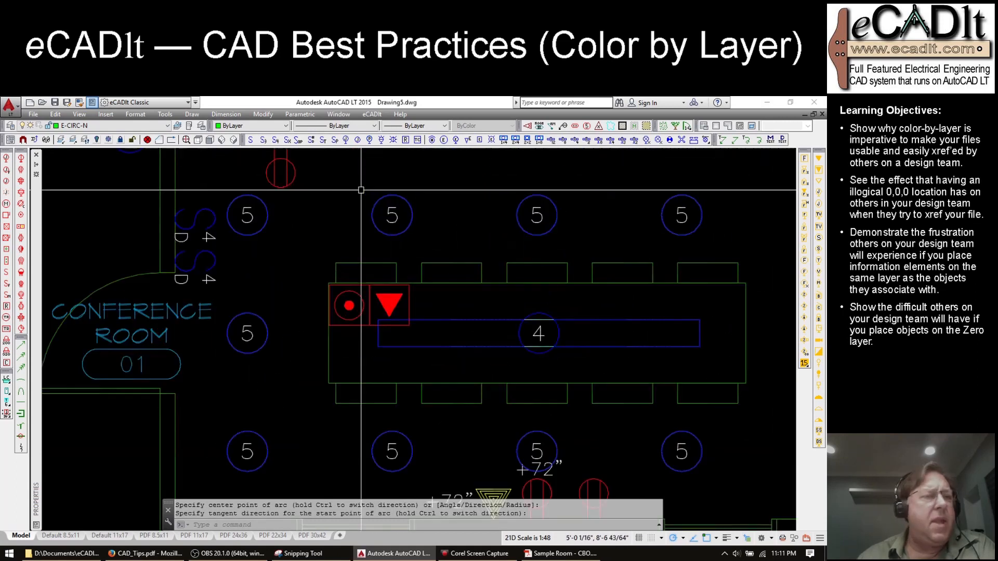
pyautogui.scroll(1, 244, 271)
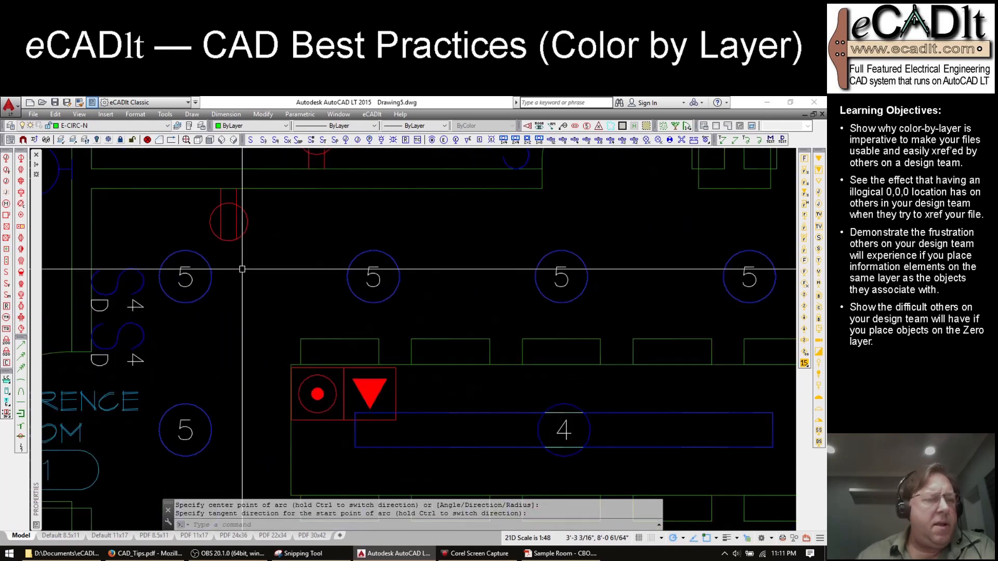
pyautogui.click(22, 382)
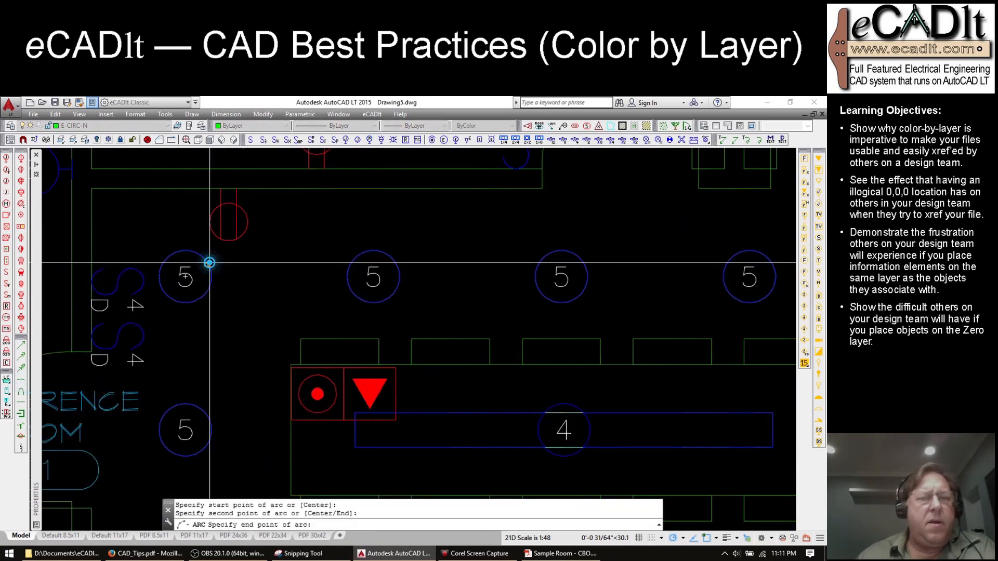
pyautogui.click(348, 264)
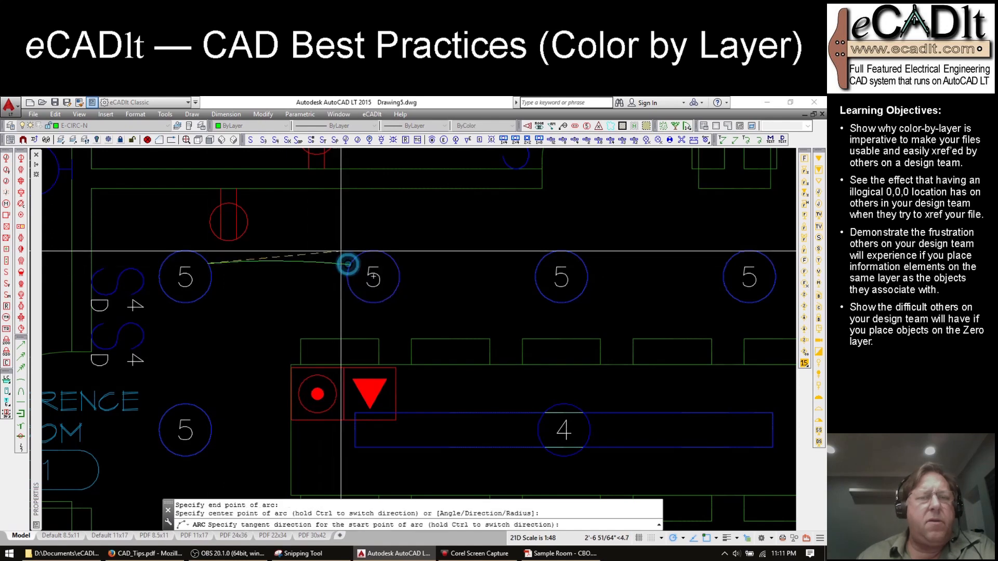
pyautogui.click(292, 223)
# Step: Copy the arc from the first light's centre to link the remaining type 5 lights along the conference room's upper row
pyautogui.click(292, 250)
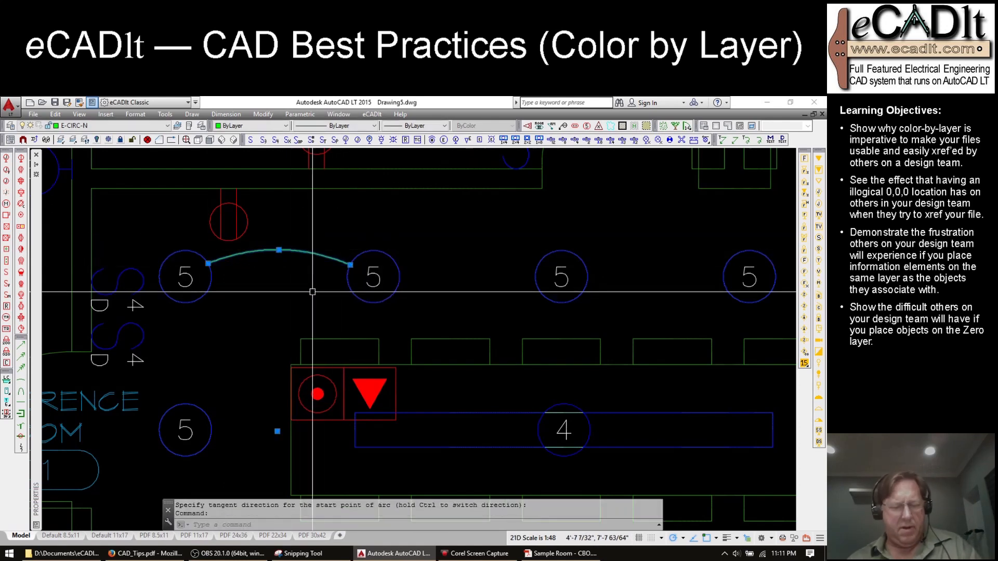
pyautogui.write('c')
pyautogui.press('Return')
pyautogui.click(185, 277)
pyautogui.scroll(-2, 189, 278)
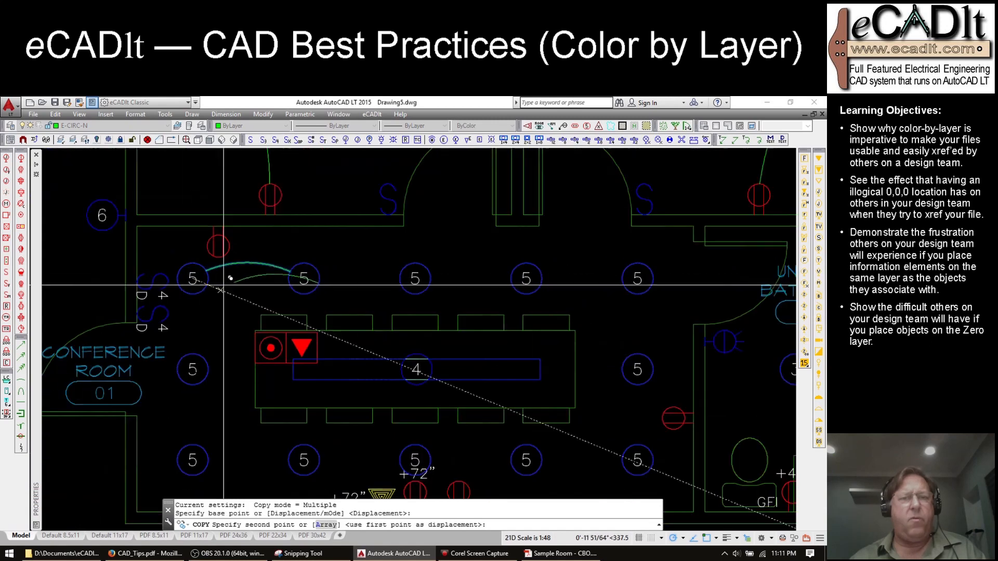
pyautogui.click(414, 278)
pyautogui.click(527, 278)
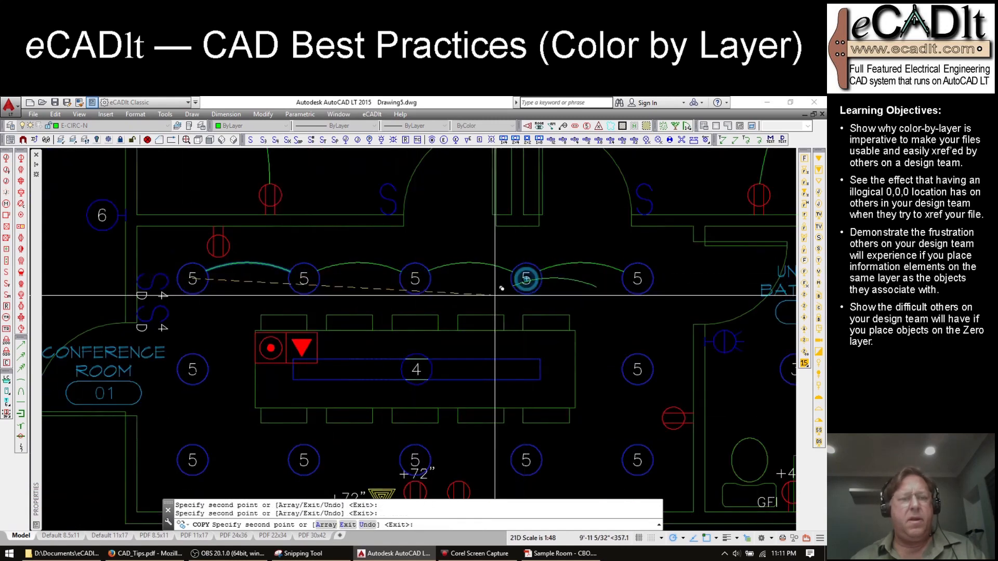
# Step: Place four more copies of the arc to link all the type 5 lights along the conference room's lower row
pyautogui.click(191, 460)
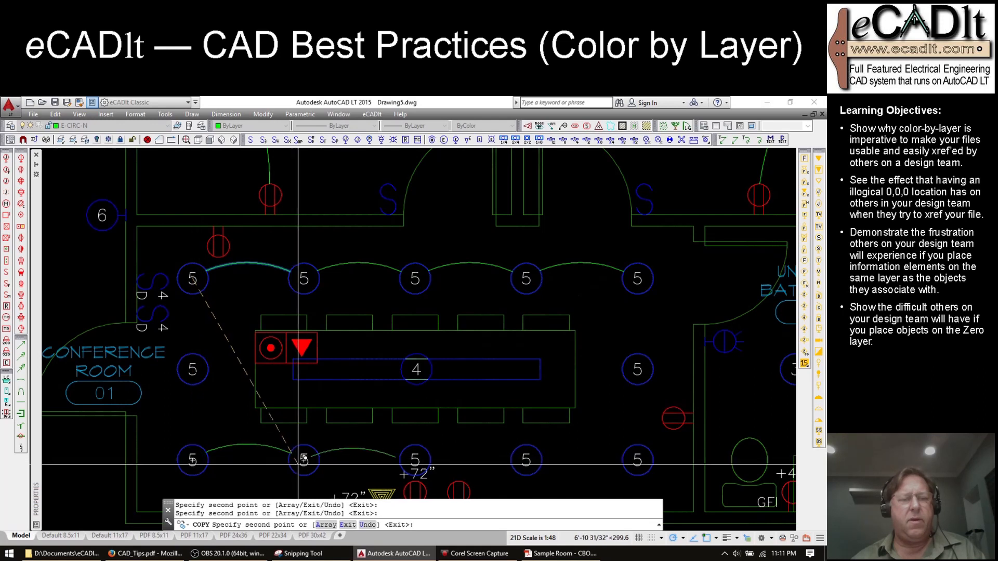
pyautogui.click(304, 460)
pyautogui.click(415, 459)
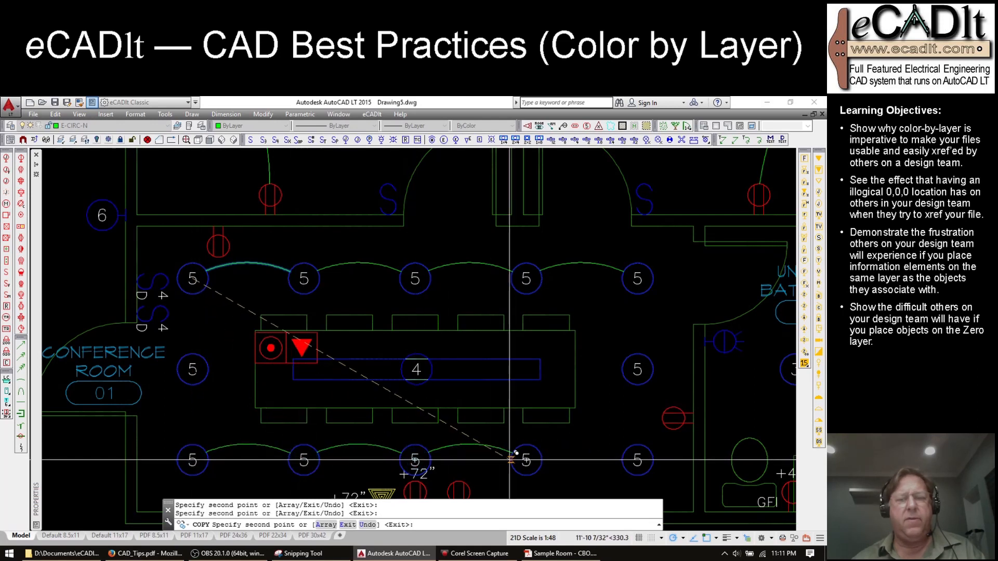
pyautogui.click(526, 460)
pyautogui.press('Escape')
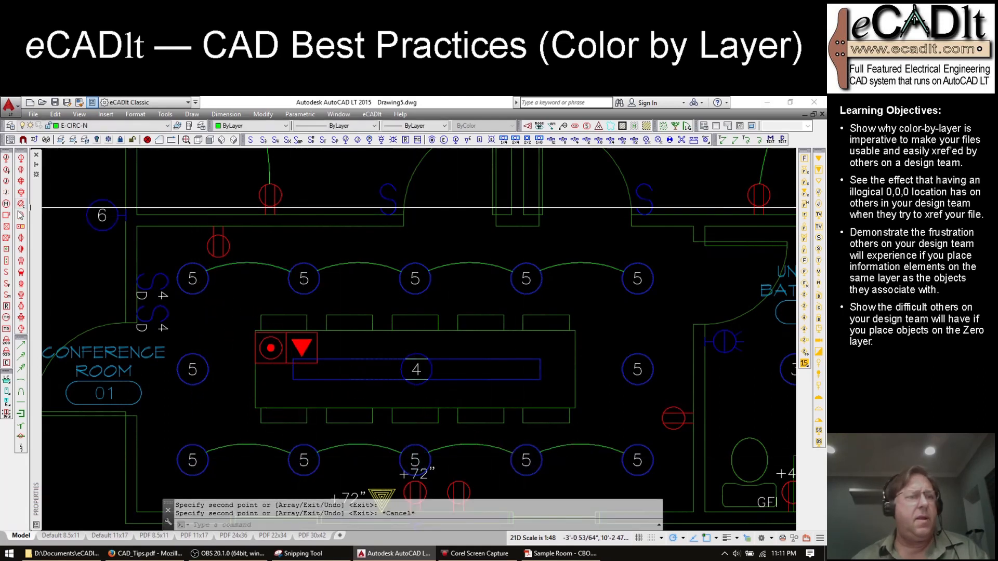
# Step: Draw a circuit arc from the conference room's upper-right type 5 light to the light below it, bulging toward the table
pyautogui.click(20, 388)
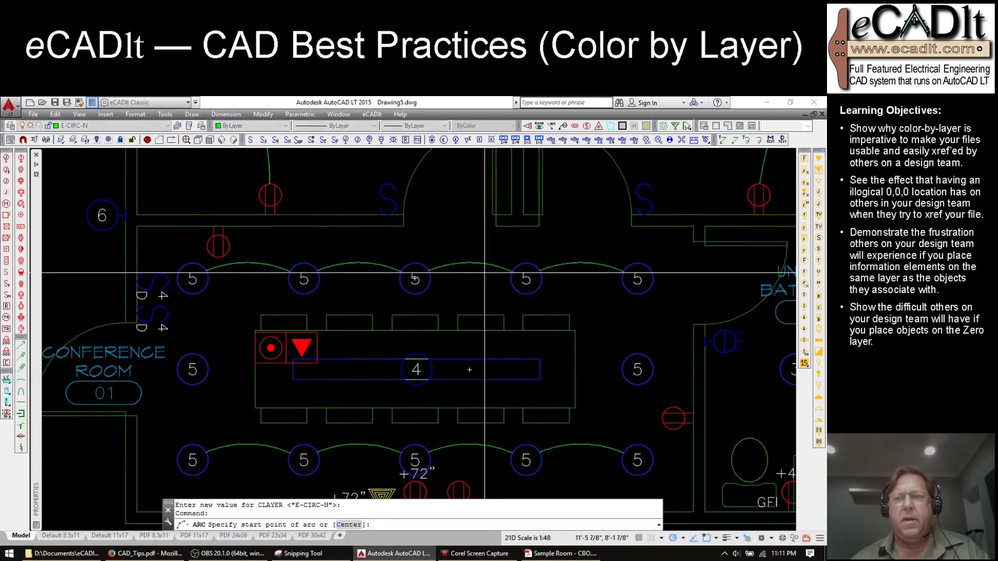
pyautogui.click(623, 287)
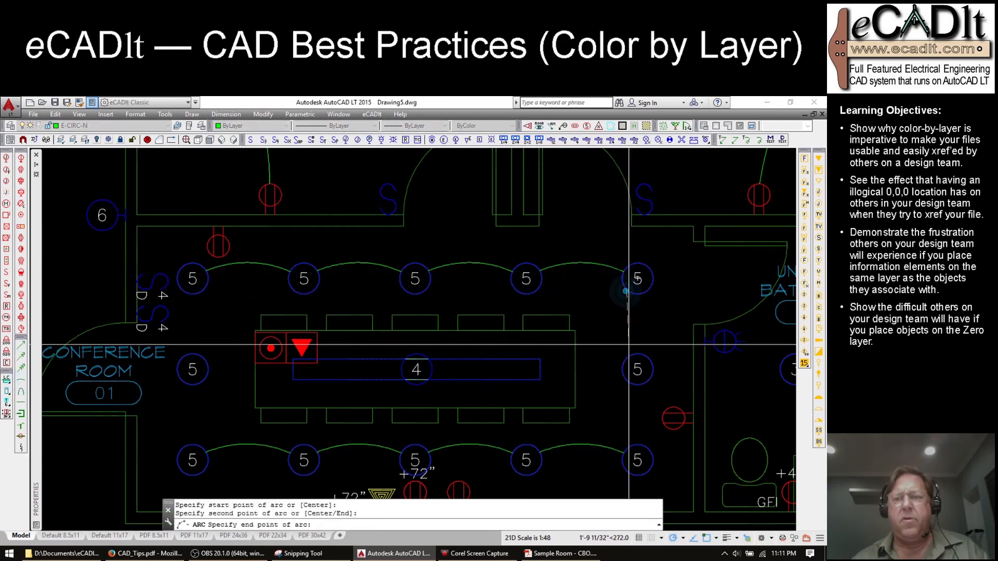
pyautogui.click(627, 349)
pyautogui.click(602, 334)
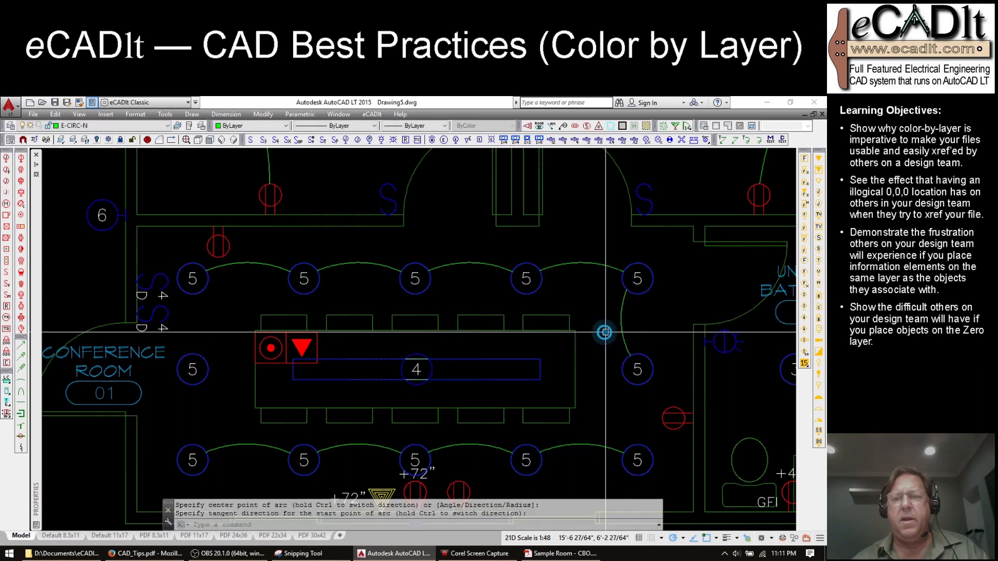
# Step: Copy the vertical arc to link the lower pair of lights in the right column and both pairs in the left column
pyautogui.click(622, 333)
pyautogui.write('c')
pyautogui.press('Return')
pyautogui.click(638, 278)
pyautogui.click(637, 369)
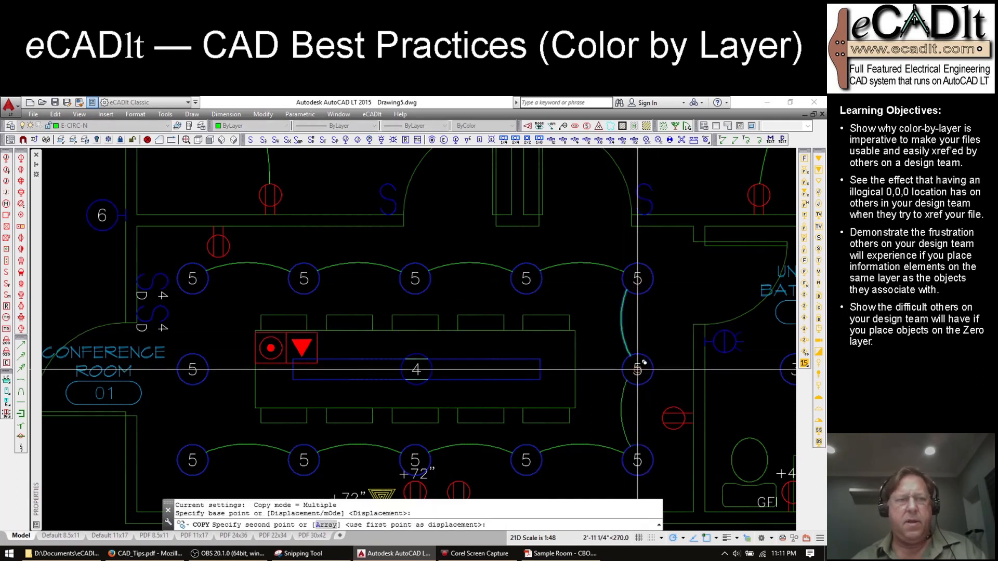
pyautogui.click(192, 278)
pyautogui.click(193, 368)
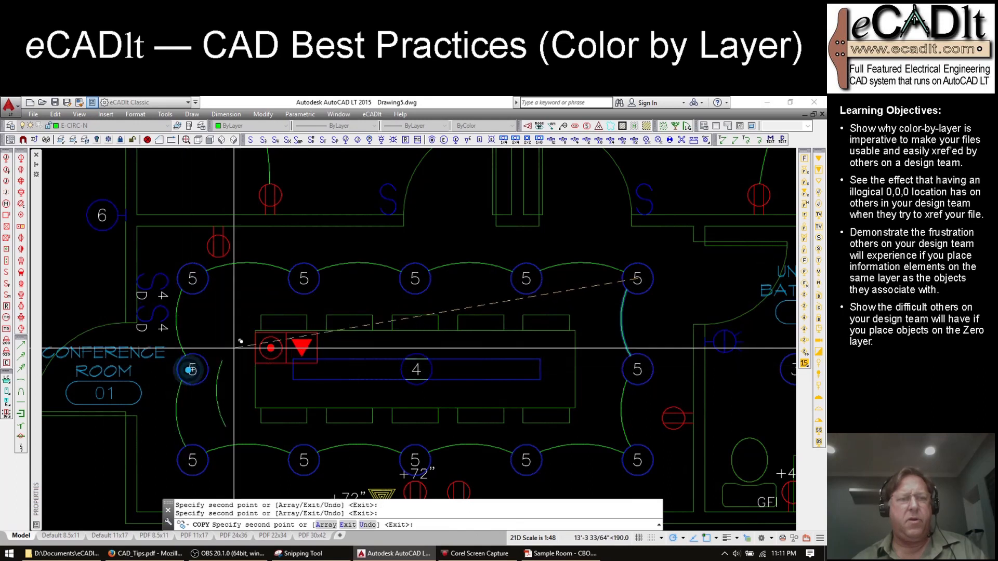
pyautogui.press('Escape')
# Step: Mirror the left column's two arcs about the vertical line through those lights, keeping the source arcs
pyautogui.click(176, 325)
pyautogui.click(176, 400)
pyautogui.press('Escape')
pyautogui.write('MR')
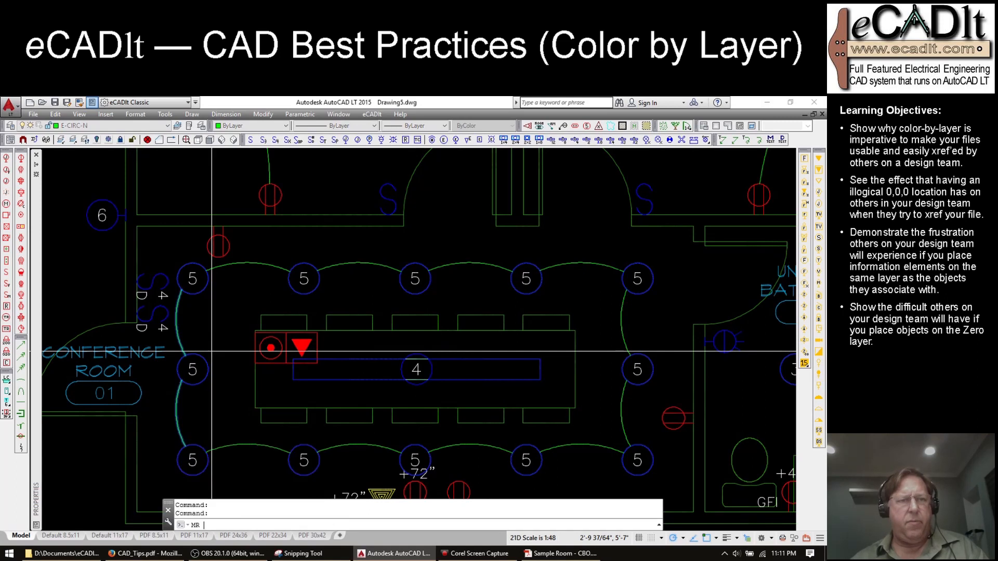
pyautogui.press('Return')
pyautogui.click(192, 216)
pyautogui.click(190, 324)
pyautogui.press('Return')
# Step: Erase the left column's two original arcs that bulge outward toward the switches
pyautogui.click(178, 315)
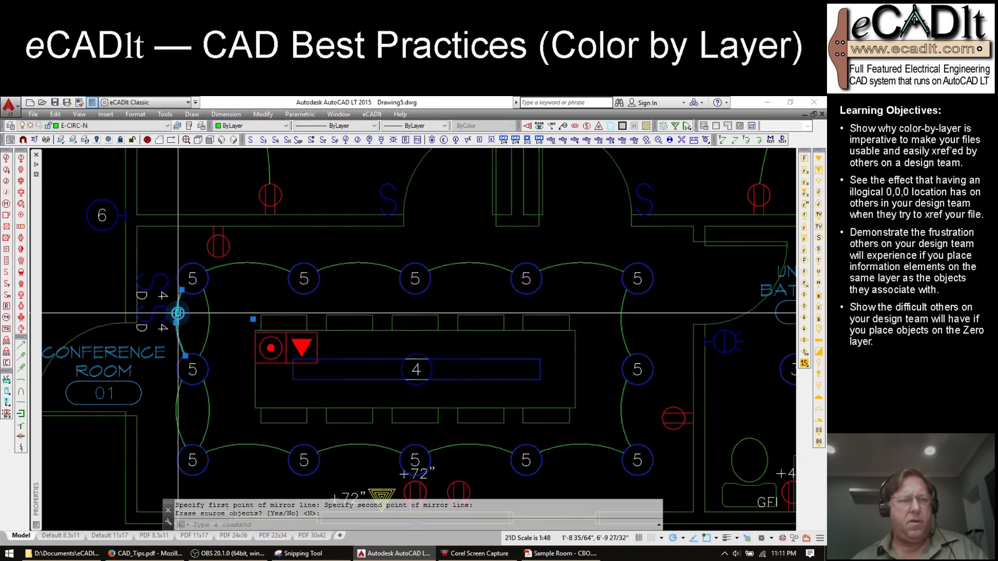
pyautogui.write('d')
pyautogui.press('Return')
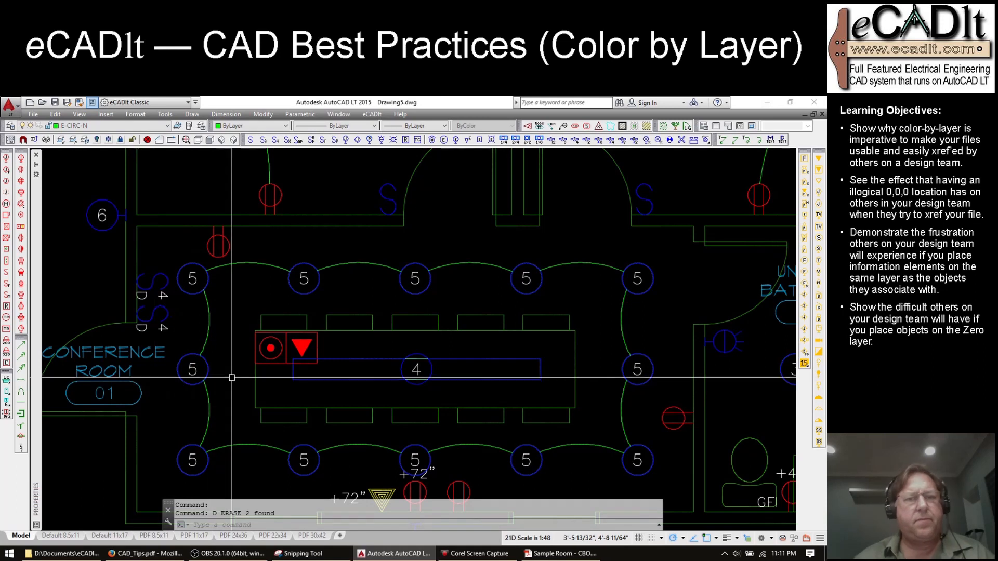
# Step: Move the +72" label of the conference room's lower-wall receptacle off the type 5 light to beside the receptacle's base
pyautogui.moveTo(356, 361); pyautogui.dragTo(401, 281, button='middle')
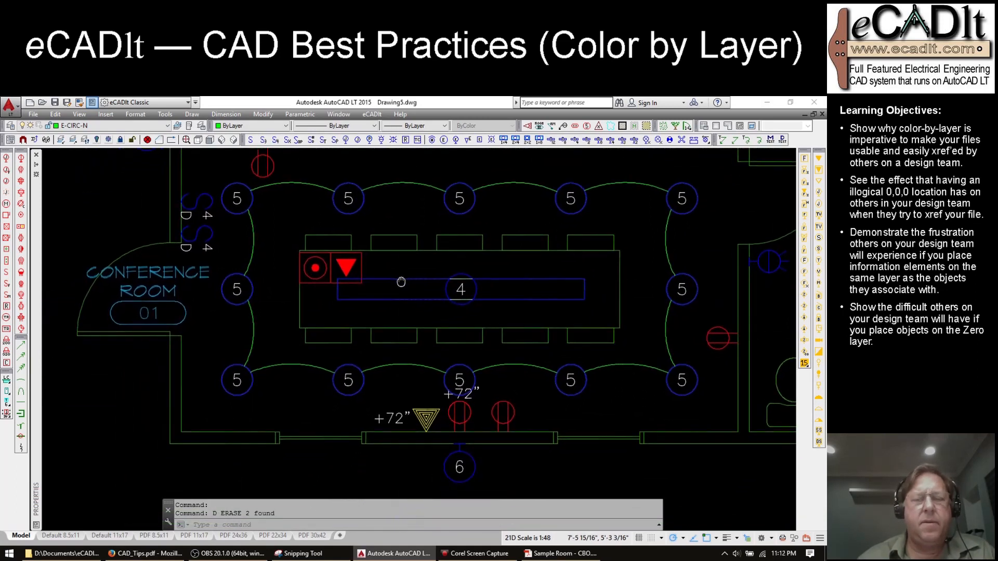
pyautogui.scroll(-1, 401, 281)
pyautogui.scroll(5, 420, 381)
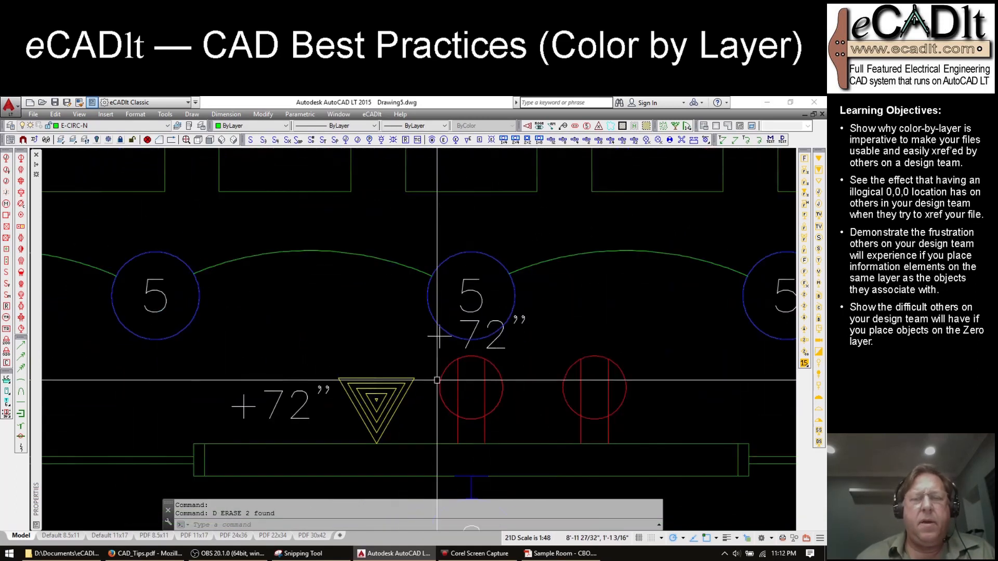
pyautogui.click(423, 348)
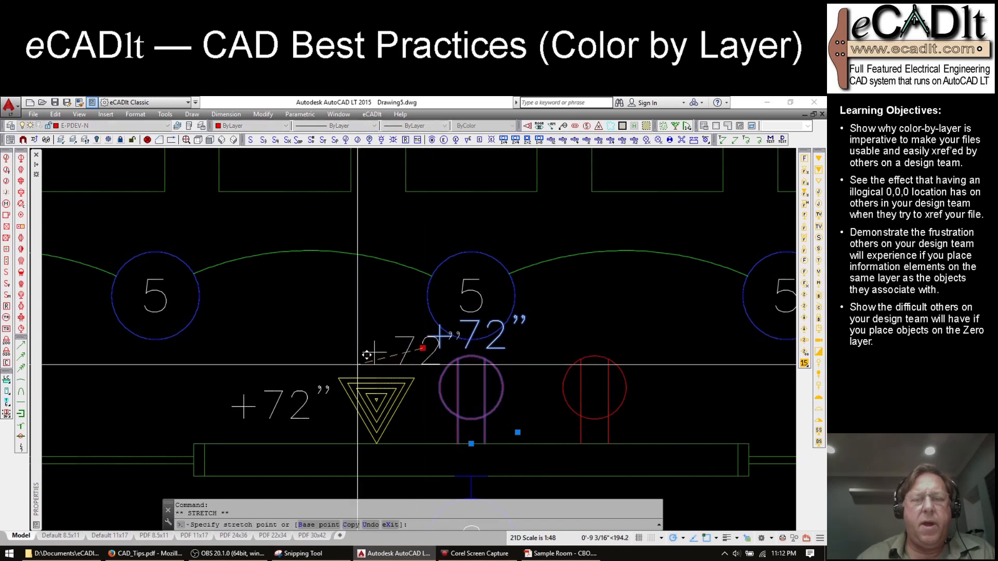
pyautogui.moveTo(470, 404); pyautogui.dragTo(377, 330, button='middle')
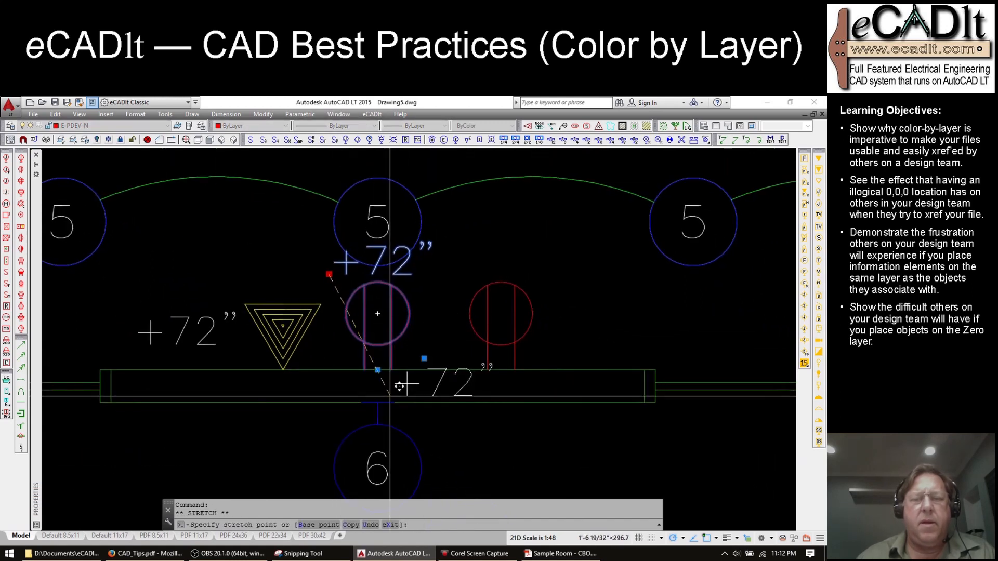
pyautogui.click(393, 368)
pyautogui.press('Escape')
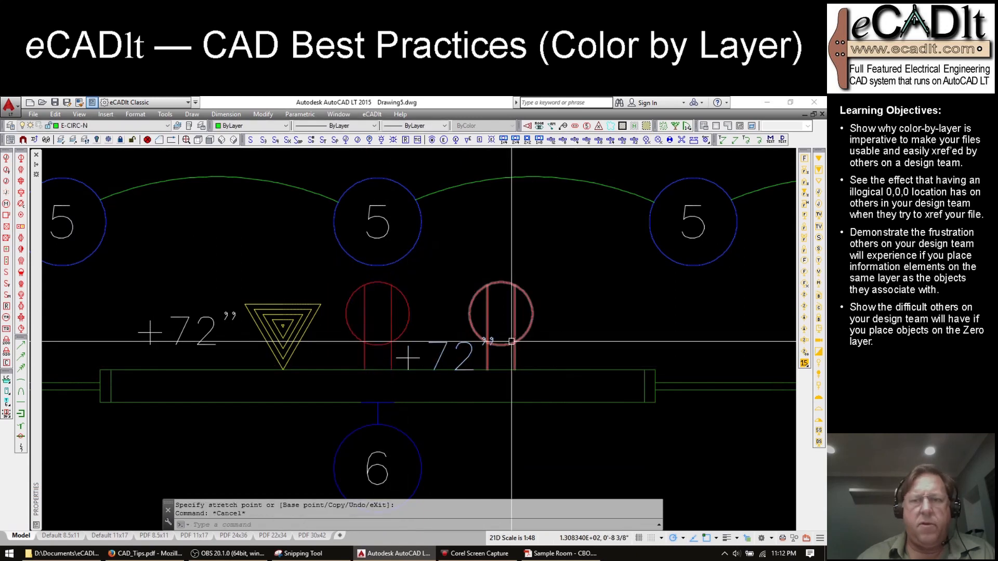
# Step: Shift the neighbouring lower-wall receptacle to the right along the wall, clear of the +72" label
pyautogui.click(501, 370)
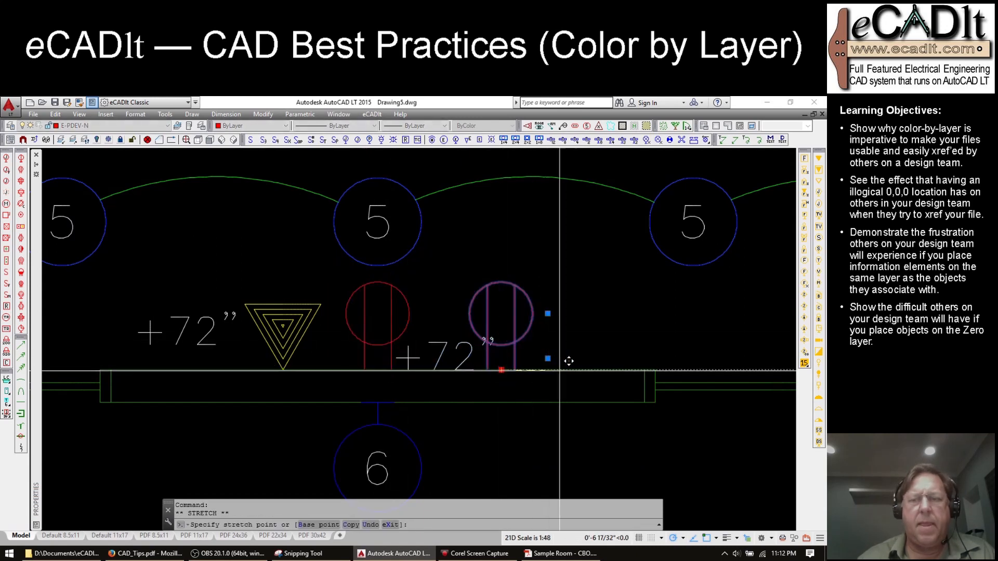
pyautogui.click(564, 369)
pyautogui.press('Escape')
pyautogui.scroll(-5, 448, 315)
pyautogui.scroll(-6, 473, 292)
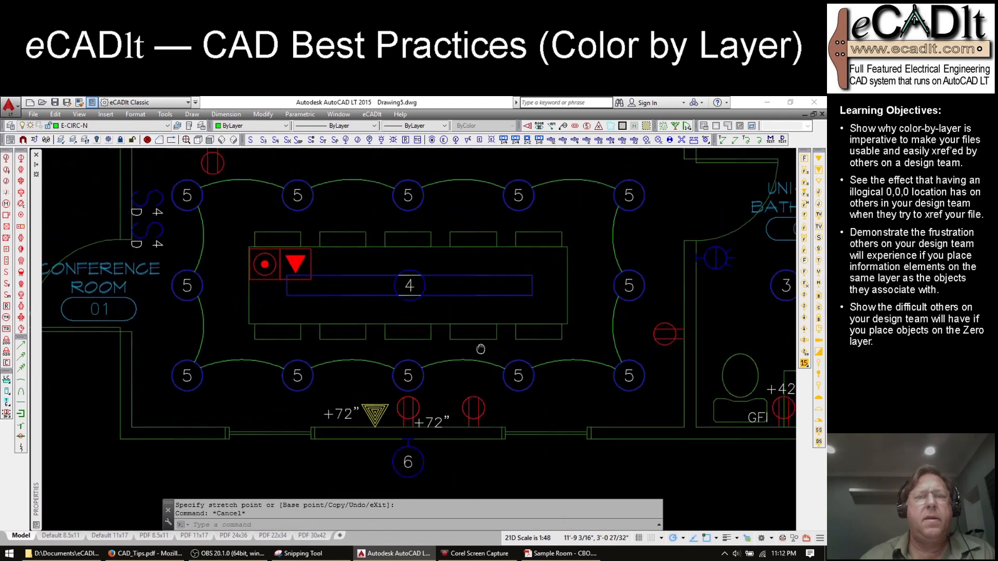
# Step: Draw a circuit wiring arc from the Office 02 switch to the lower edge of that room's type 1 light
pyautogui.moveTo(509, 333); pyautogui.dragTo(463, 343, button='middle')
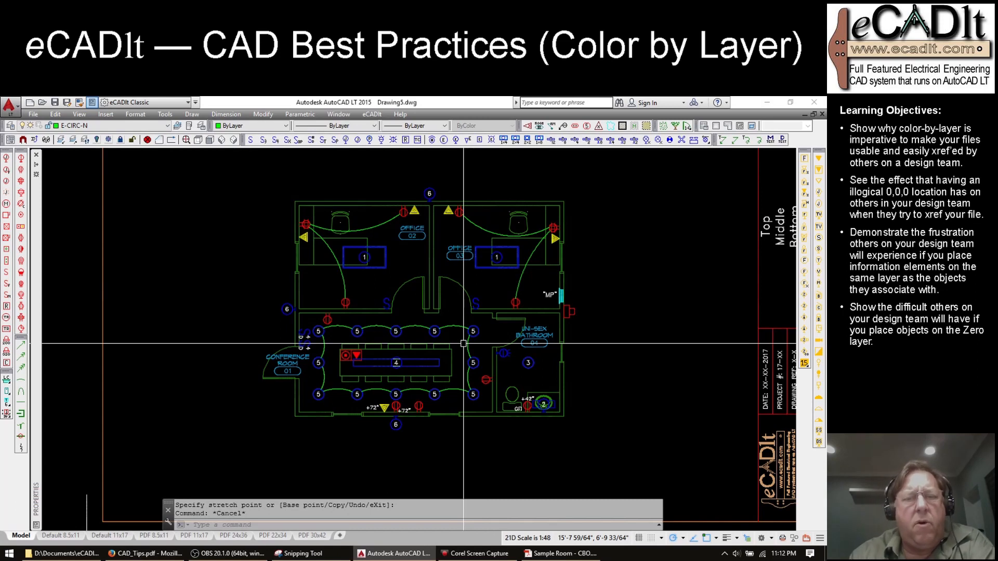
pyautogui.scroll(5, 463, 344)
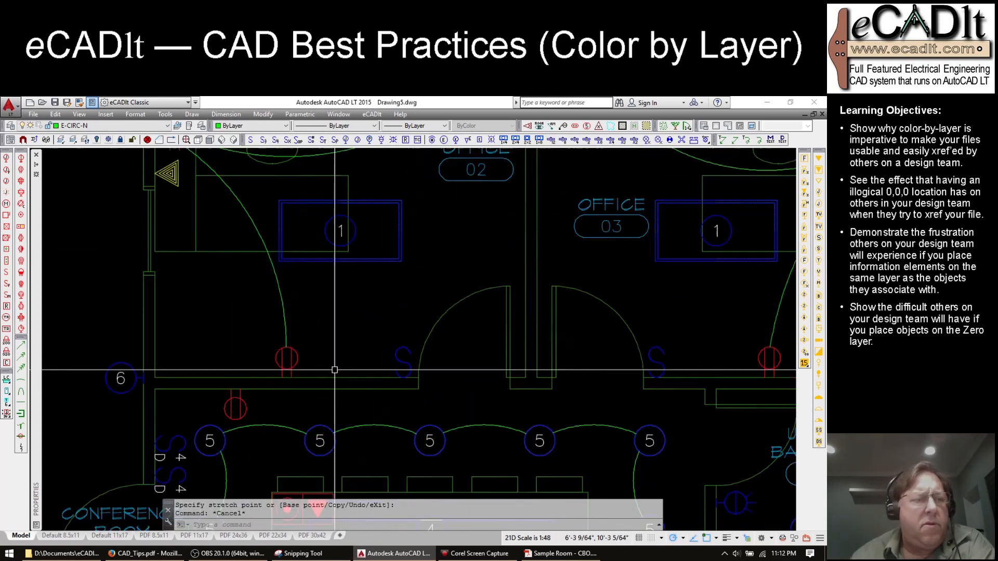
pyautogui.click(20, 390)
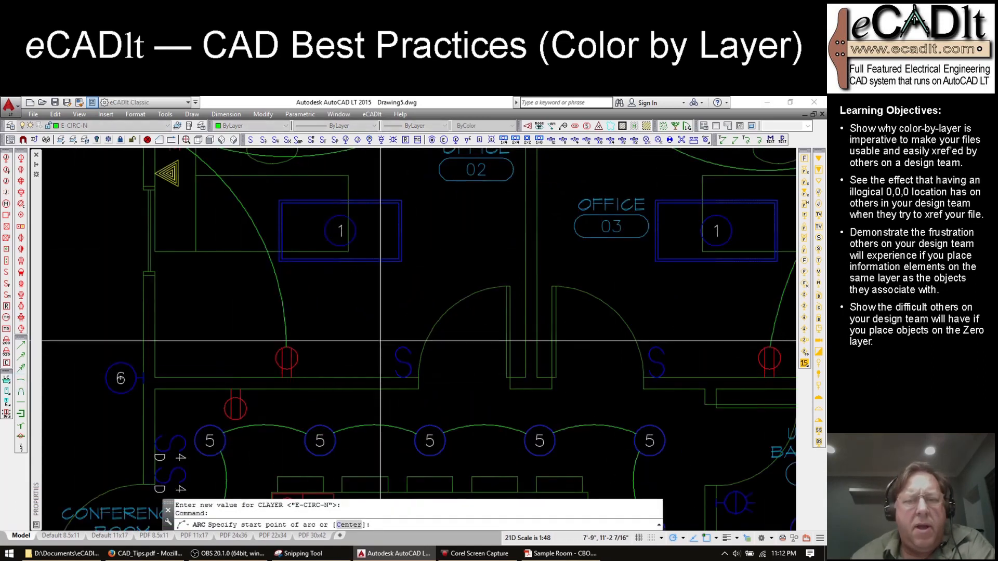
pyautogui.click(402, 346)
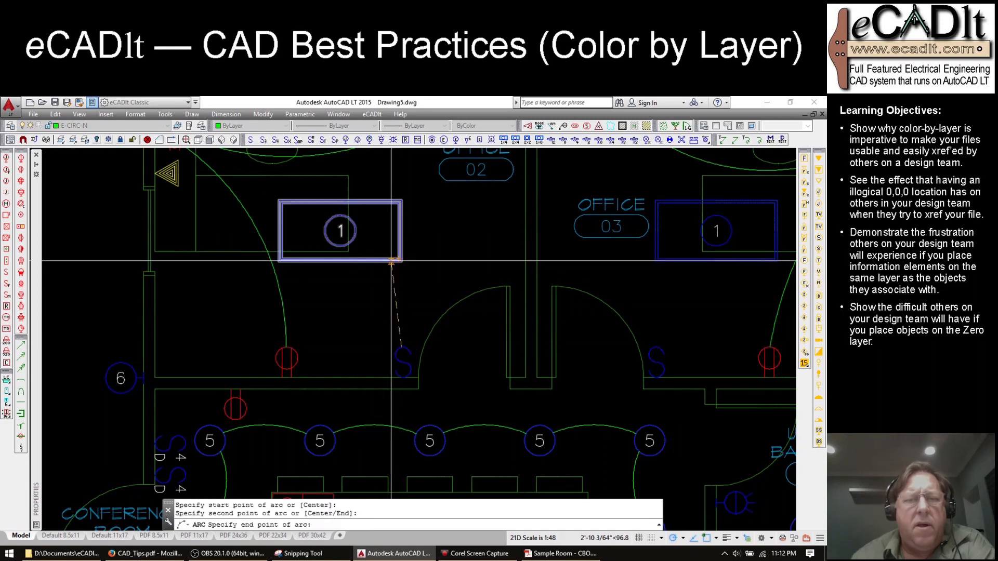
pyautogui.click(391, 261)
pyautogui.click(419, 262)
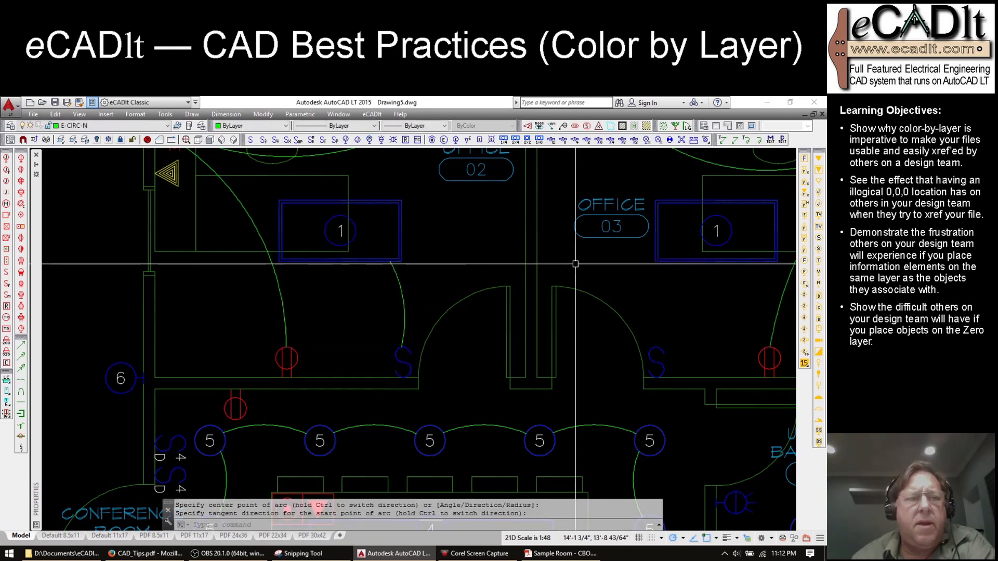
# Step: Draw a circuit wiring arc from the Office 03 switch to the lower edge of that room's type 1 light, bulging toward the door
pyautogui.moveTo(575, 264); pyautogui.dragTo(282, 260, button='middle')
pyautogui.click(20, 380)
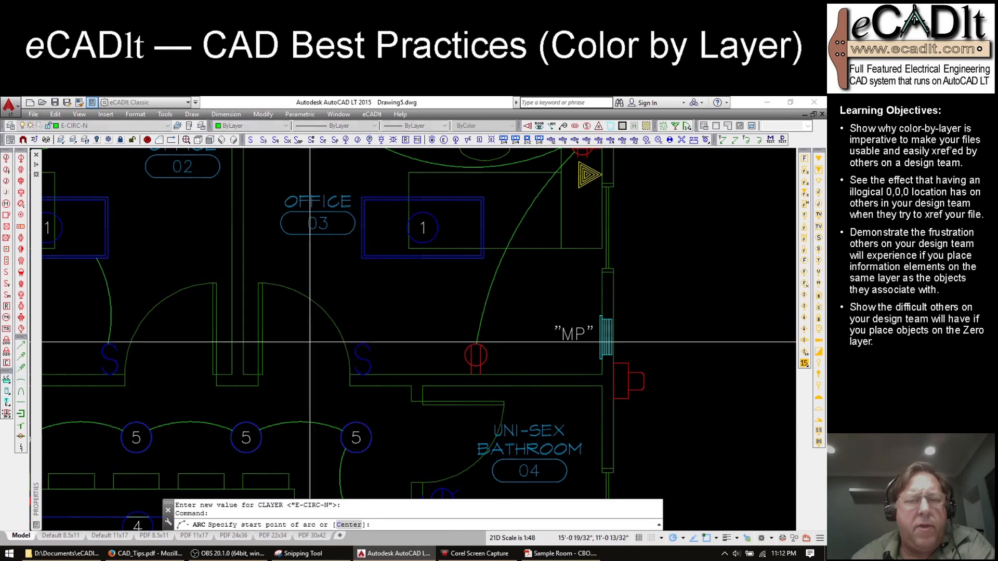
pyautogui.click(362, 343)
pyautogui.click(381, 258)
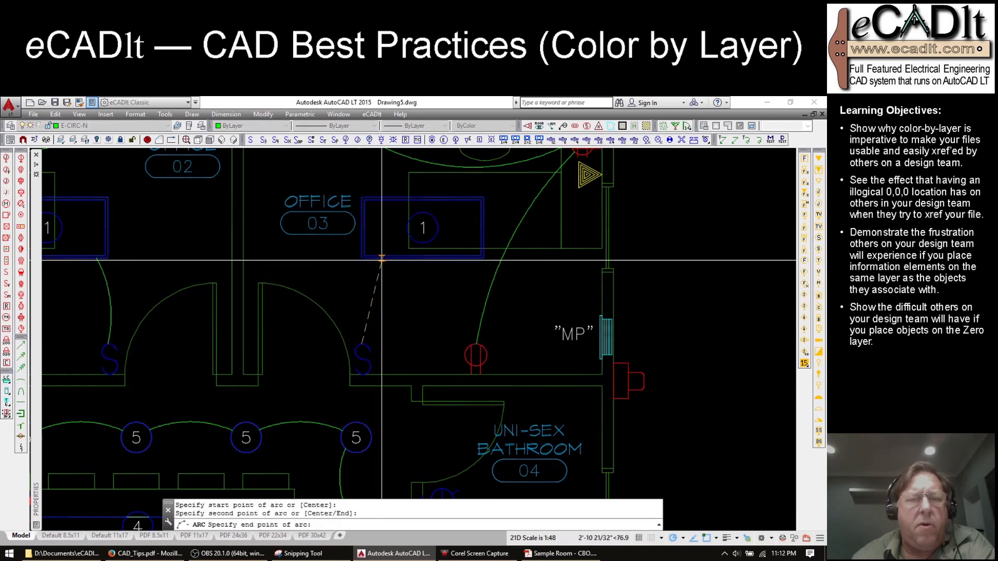
pyautogui.click(340, 270)
pyautogui.scroll(-4, 398, 279)
pyautogui.moveTo(543, 390); pyautogui.dragTo(547, 351, button='middle')
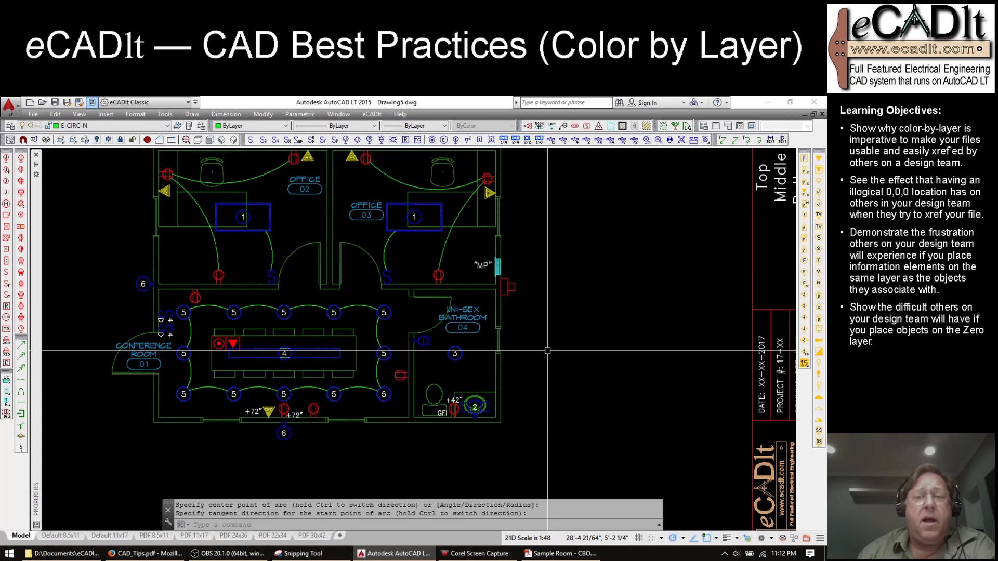
pyautogui.scroll(-2, 547, 351)
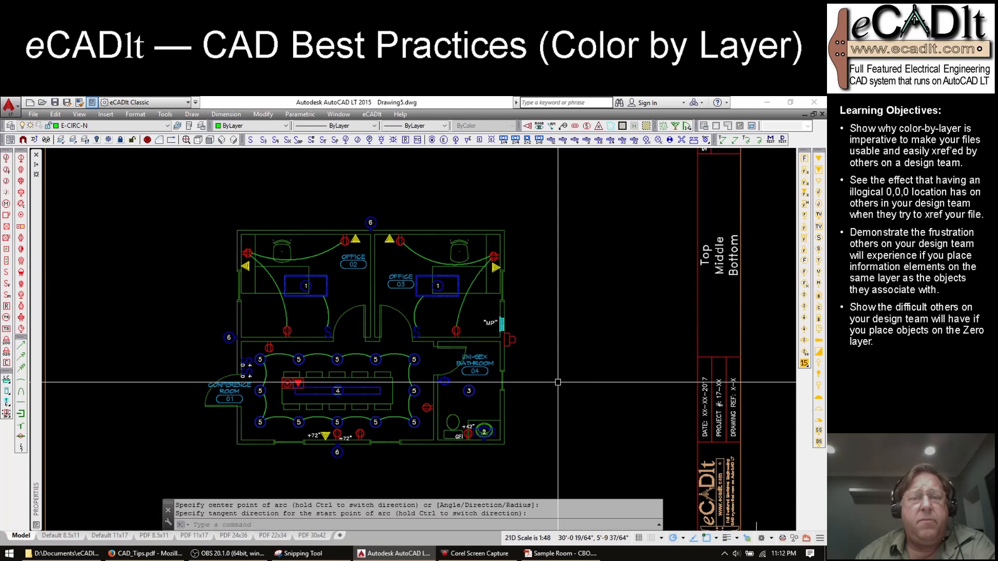
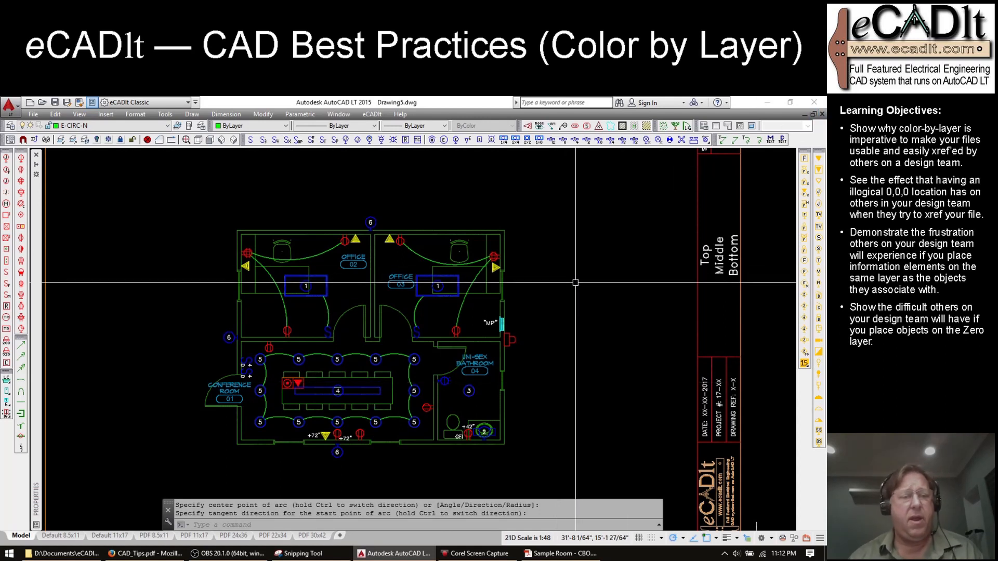
# Step: Fit the plan in the PDF 11x17 layout's viewport, set the viewport scale to 1/4" = 1'-0", and return to paper space
pyautogui.scroll(-2, 107, 453)
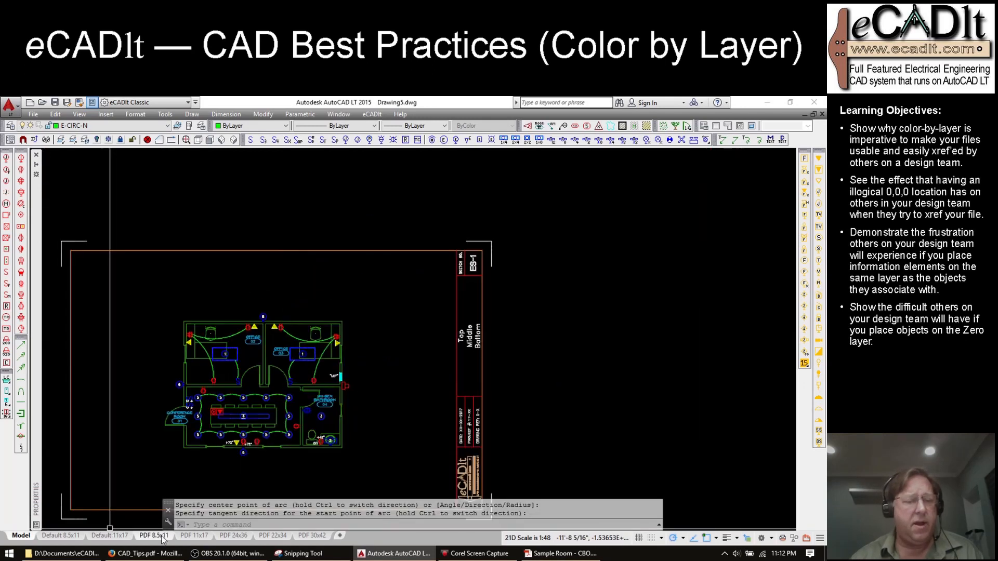
pyautogui.click(194, 537)
pyautogui.doubleClick(263, 317)
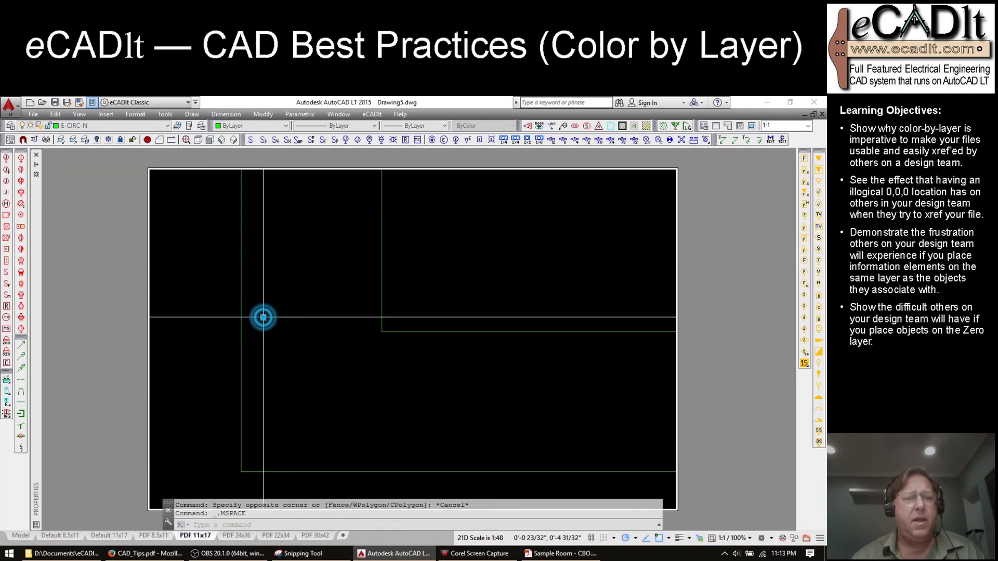
pyautogui.middleClick(263, 317)
pyautogui.middleClick(263, 317)
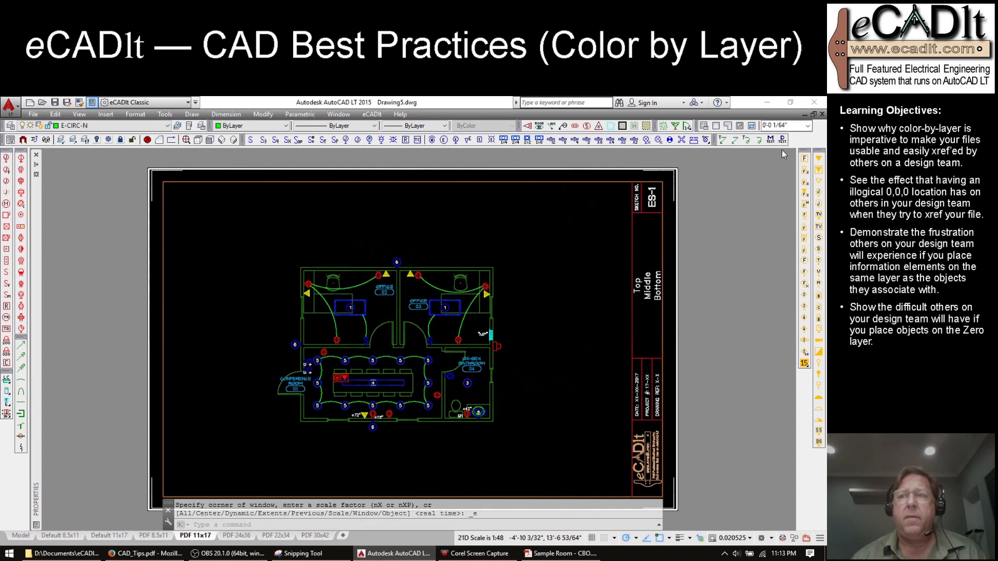
pyautogui.click(808, 125)
pyautogui.click(779, 291)
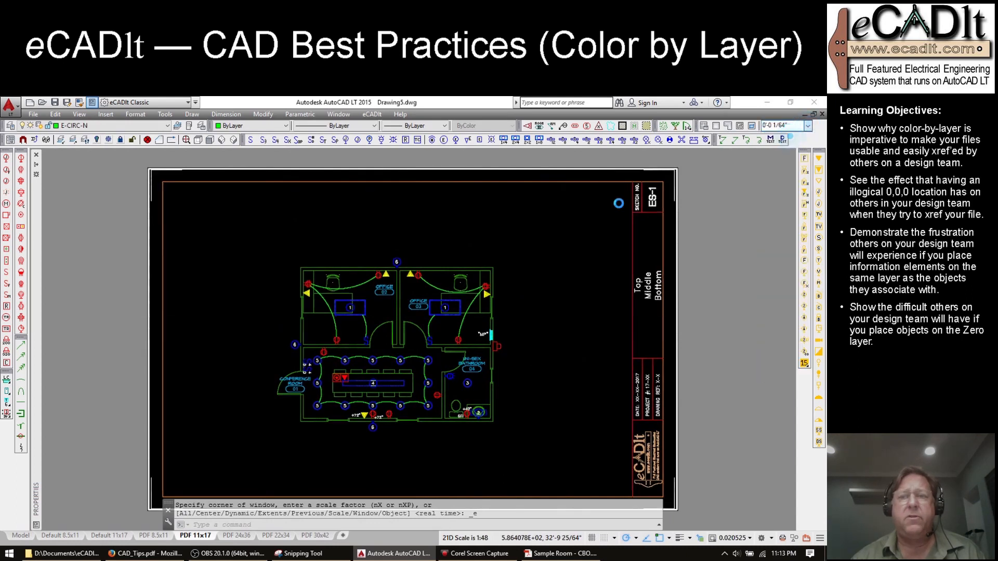
pyautogui.click(573, 239)
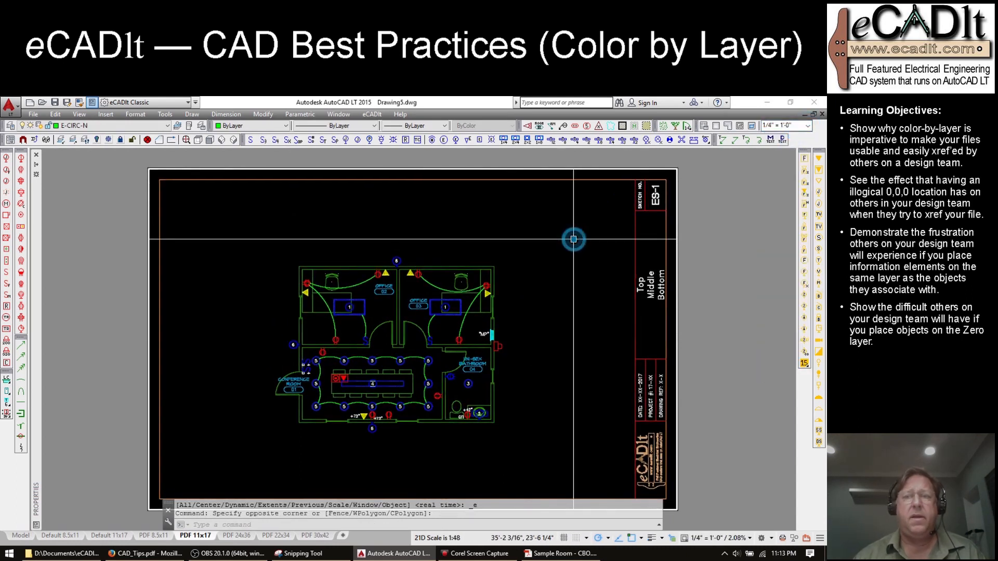
pyautogui.doubleClick(733, 237)
# Step: Preview the 11x17 layout's plot and examine how the devices and wiring stand out from the background floor plan, without plotting
pyautogui.write('pp')
pyautogui.press('Return')
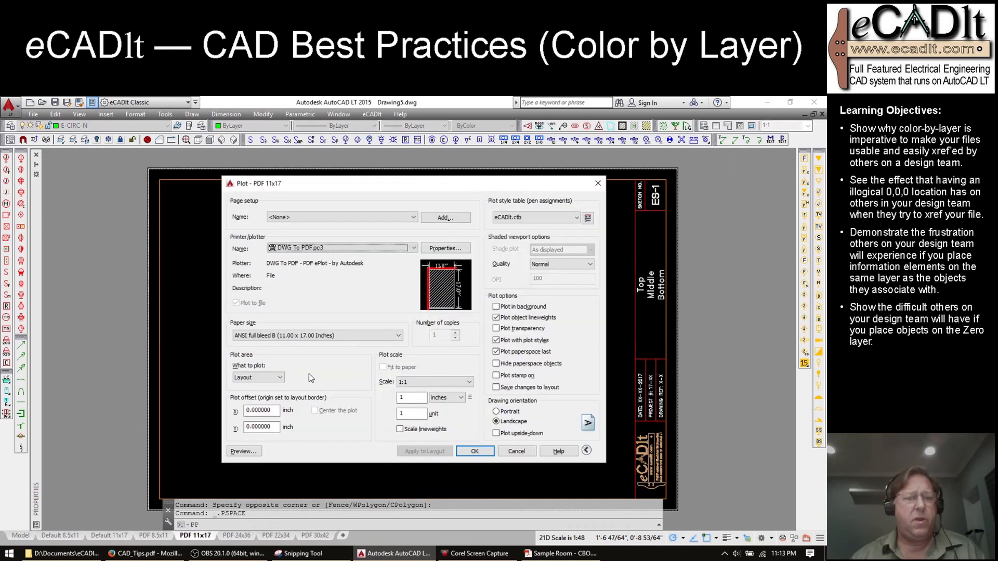
pyautogui.click(243, 451)
pyautogui.scroll(4, 353, 293)
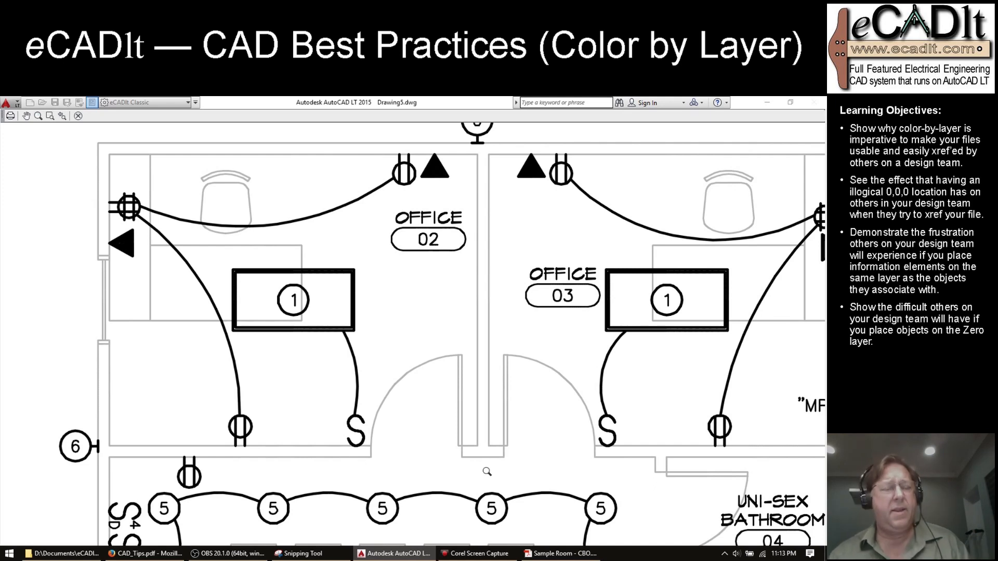
pyautogui.moveTo(476, 463); pyautogui.dragTo(353, 200)
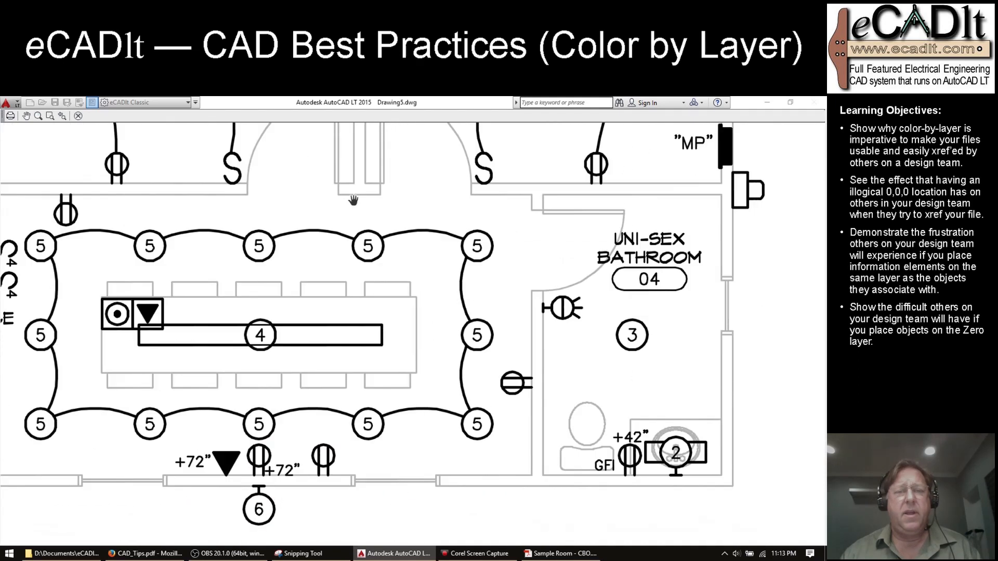
pyautogui.moveTo(422, 427); pyautogui.dragTo(388, 306)
pyautogui.moveTo(444, 336); pyautogui.dragTo(305, 451)
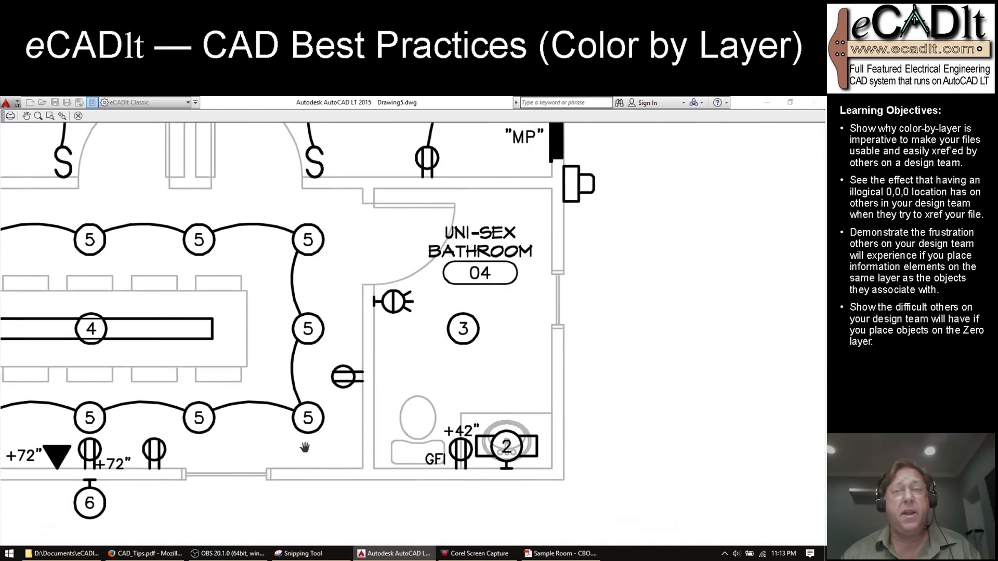
pyautogui.moveTo(390, 289); pyautogui.dragTo(451, 516)
pyautogui.scroll(-3, 312, 291)
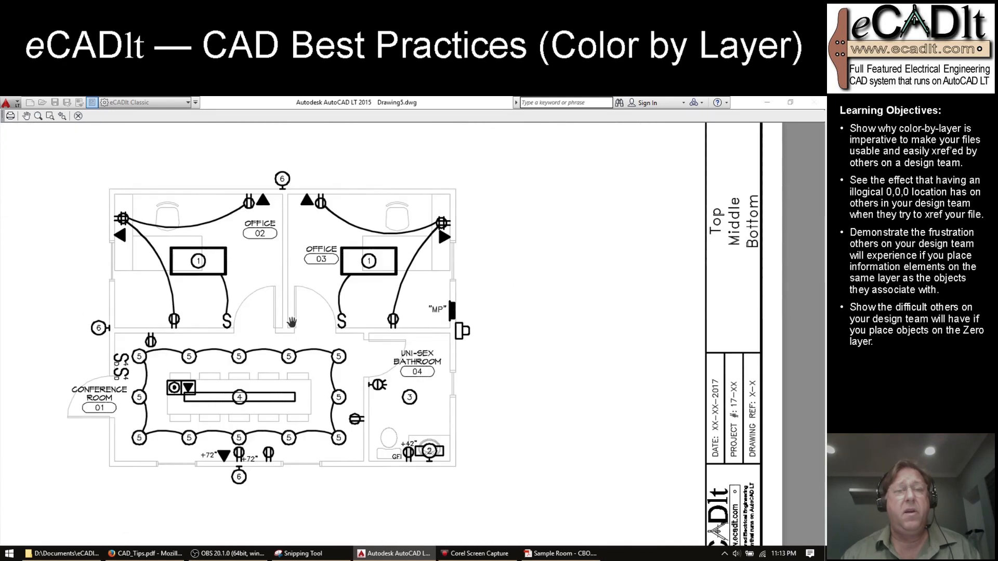
pyautogui.moveTo(243, 311); pyautogui.dragTo(441, 312)
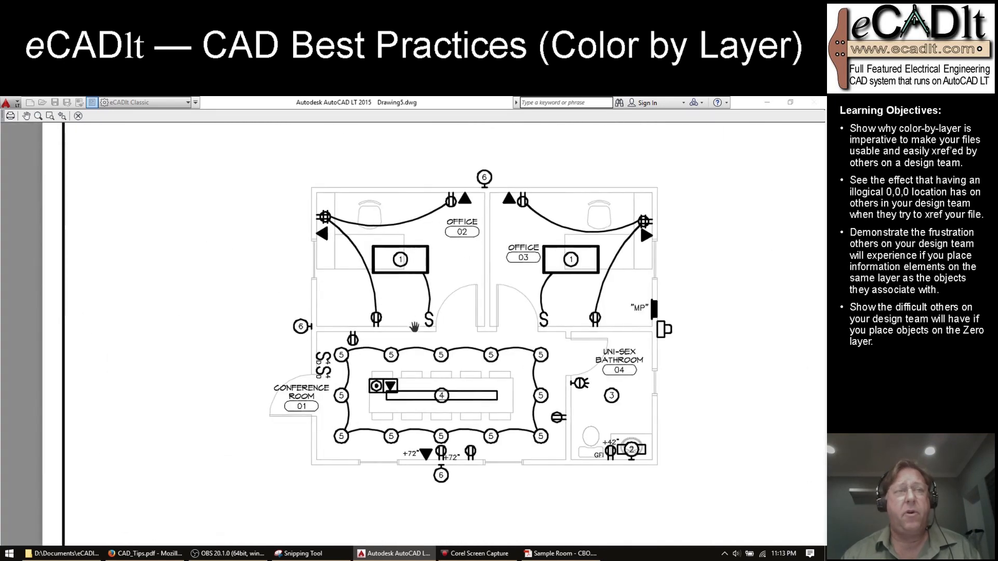
pyautogui.click(78, 116)
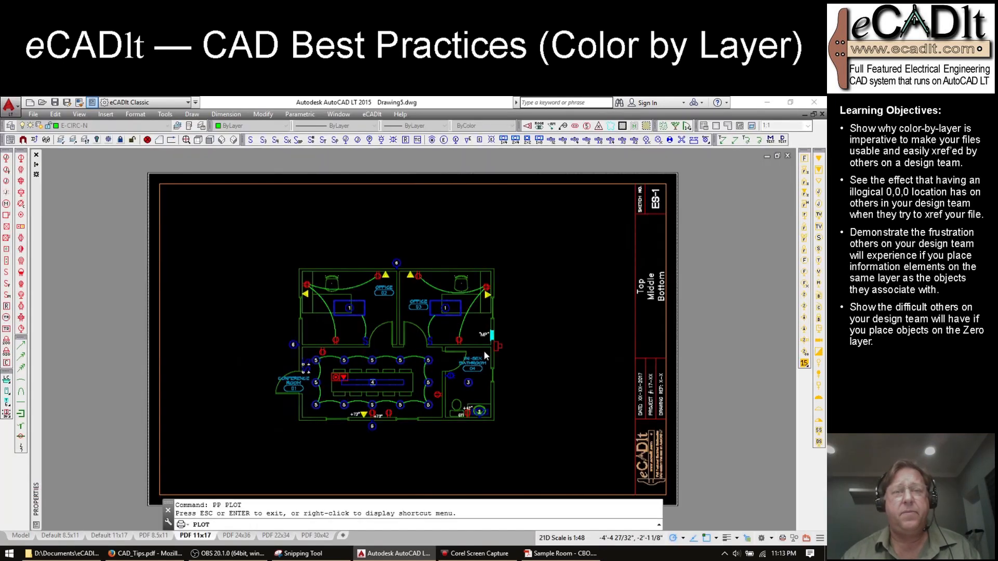
pyautogui.click(504, 450)
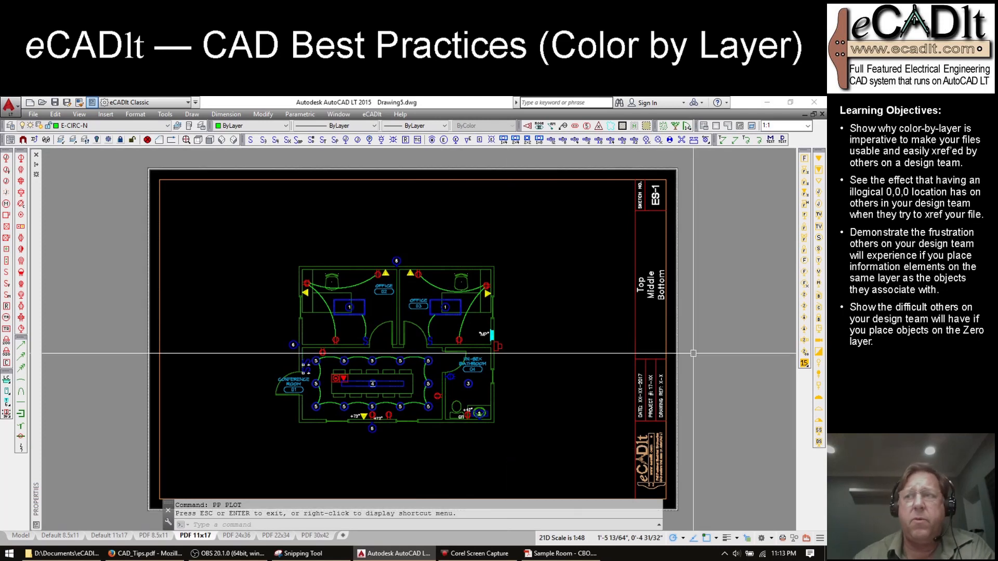
# Step: Close Drawing5.dwg and Sample Room - CBL.dwg without saving changes to either drawing
pyautogui.click(822, 115)
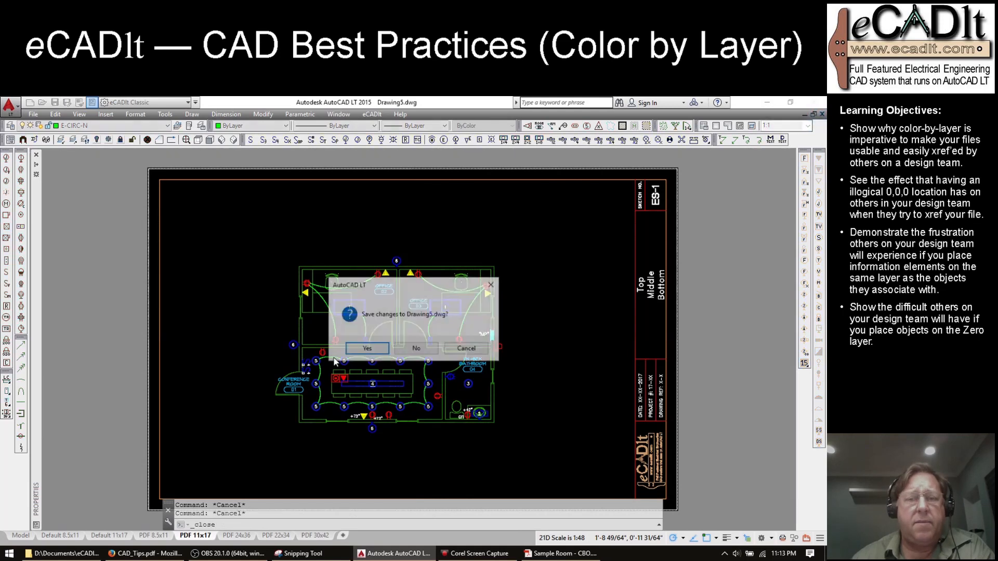
pyautogui.click(416, 348)
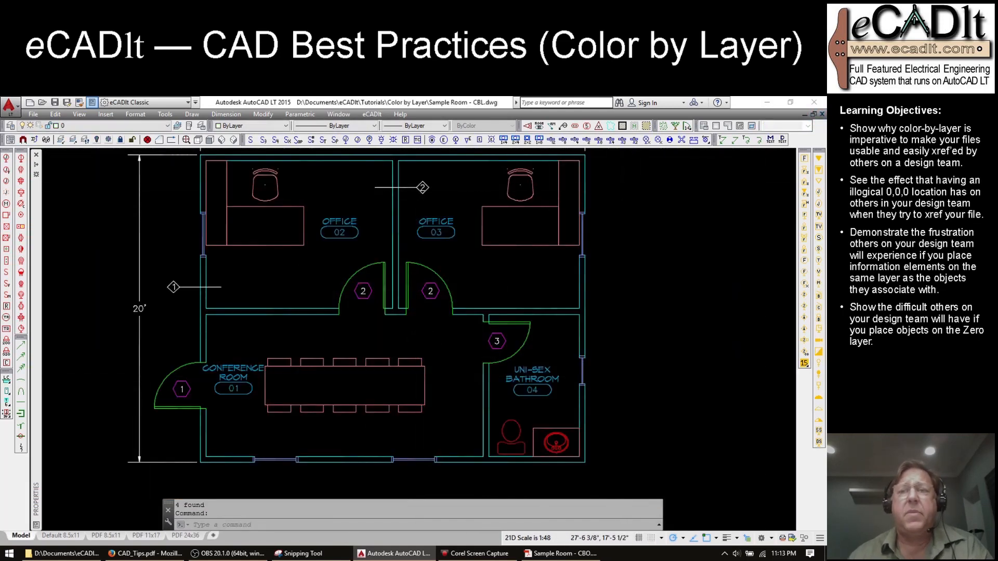
pyautogui.scroll(-2, 625, 197)
pyautogui.moveTo(638, 215); pyautogui.dragTo(583, 249, button='middle')
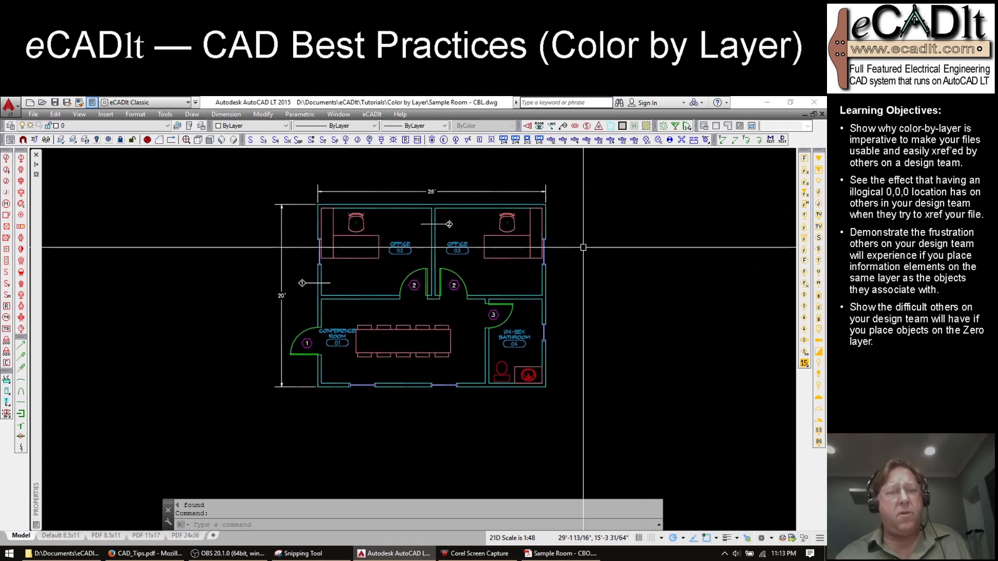
pyautogui.hotkey('ctrl', 'a')
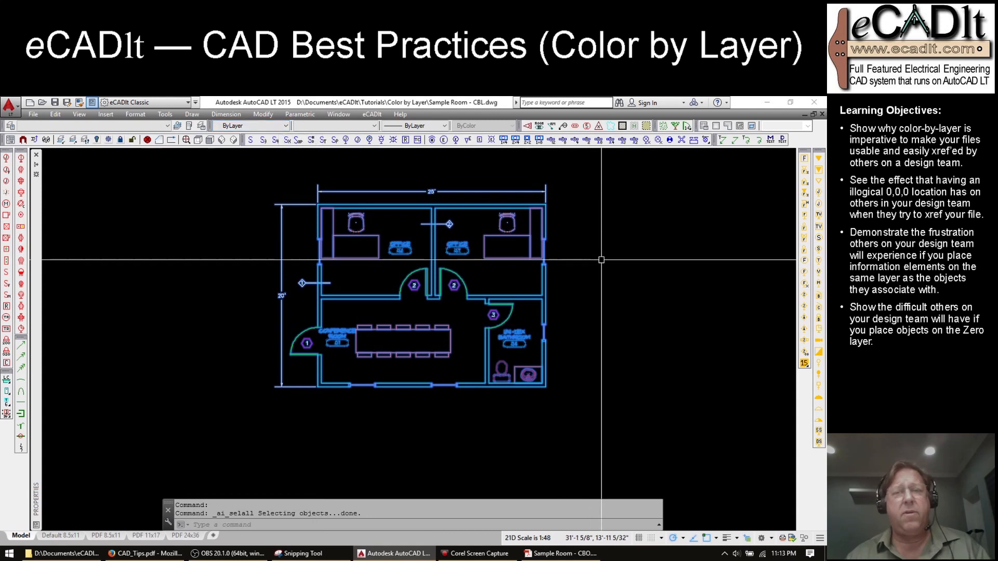
pyautogui.press('Escape')
pyautogui.press('Escape')
pyautogui.click(820, 115)
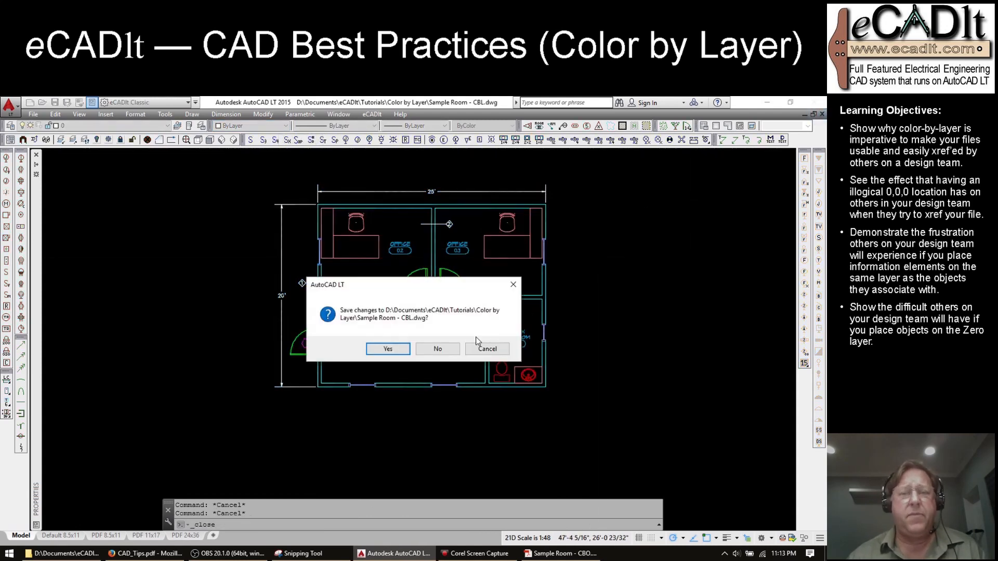
pyautogui.click(443, 347)
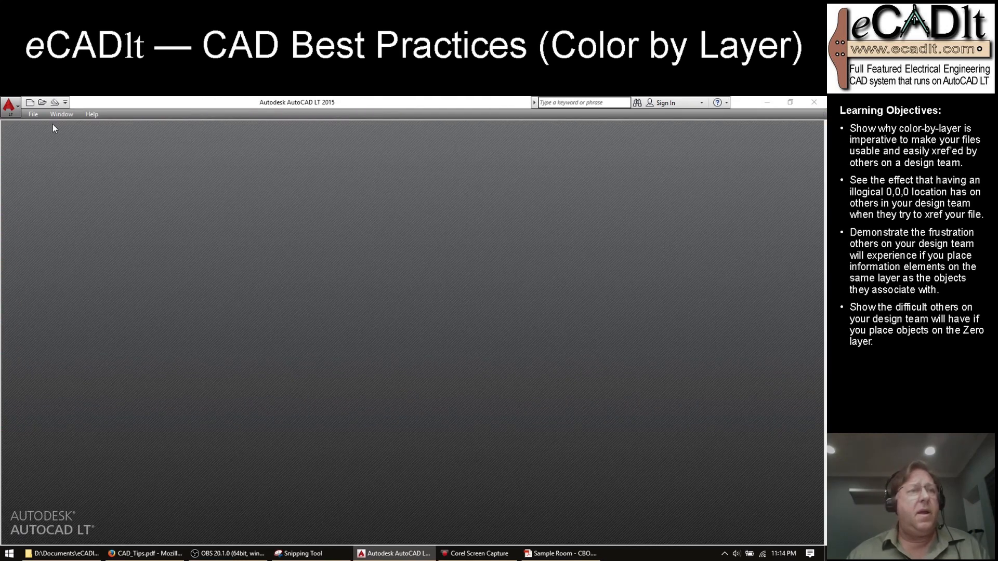
# Step: Create a new drawing and erase the sample text lines and their rectangular border
pyautogui.click(30, 104)
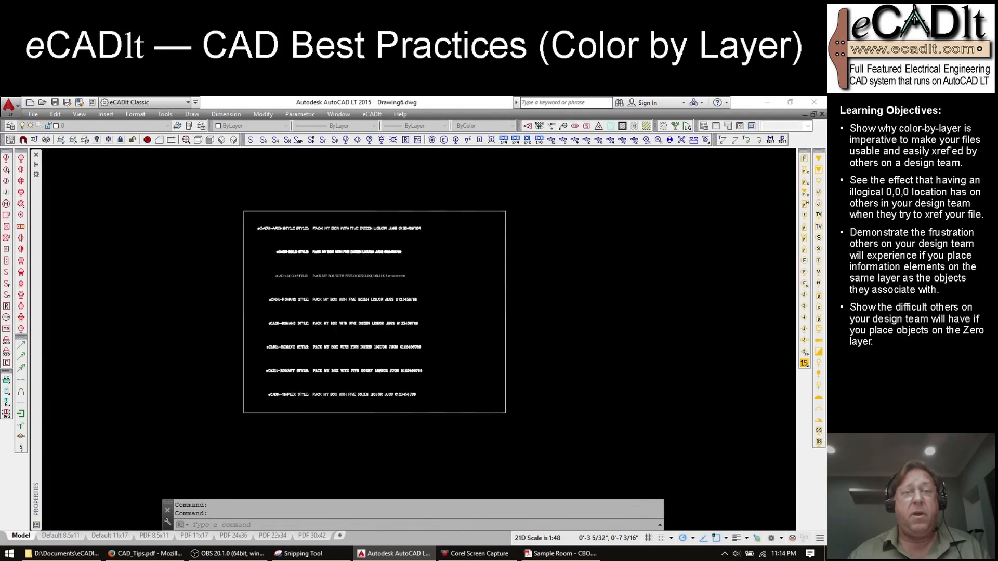
pyautogui.click(533, 396)
pyautogui.click(210, 193)
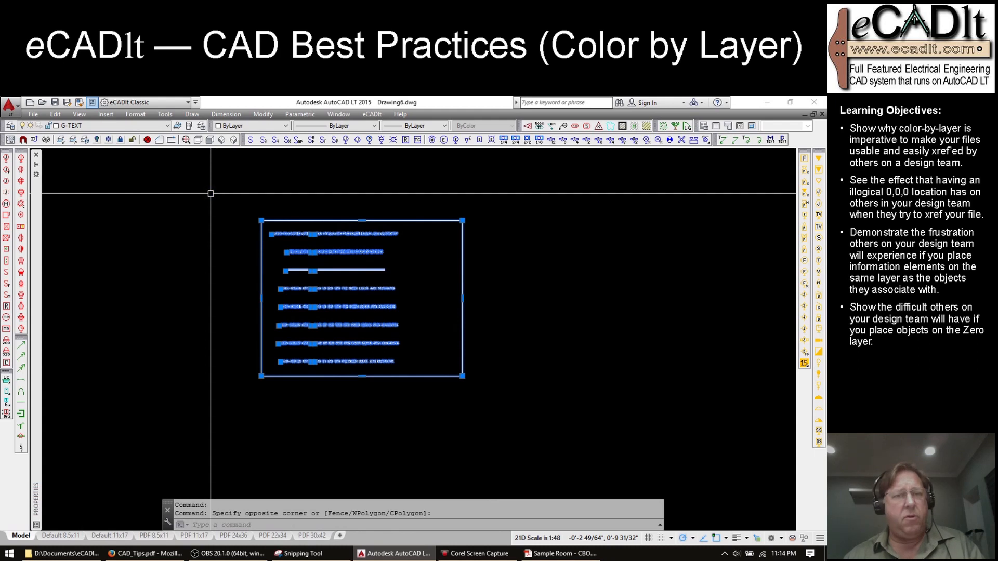
pyautogui.press('Delete')
# Step: Create a new layer named XREF-CBO, leaving its other properties at their defaults
pyautogui.click(10, 126)
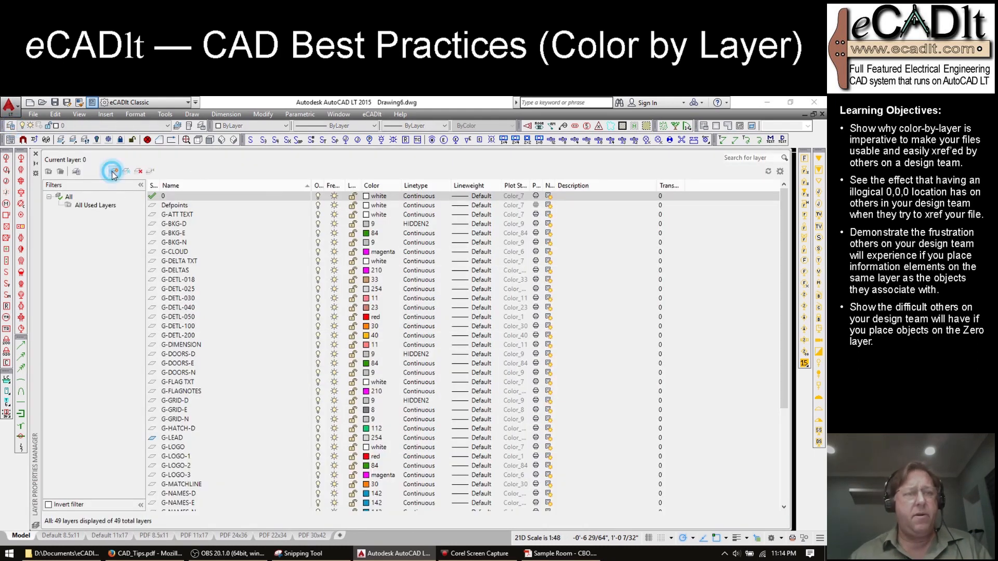
pyautogui.click(113, 171)
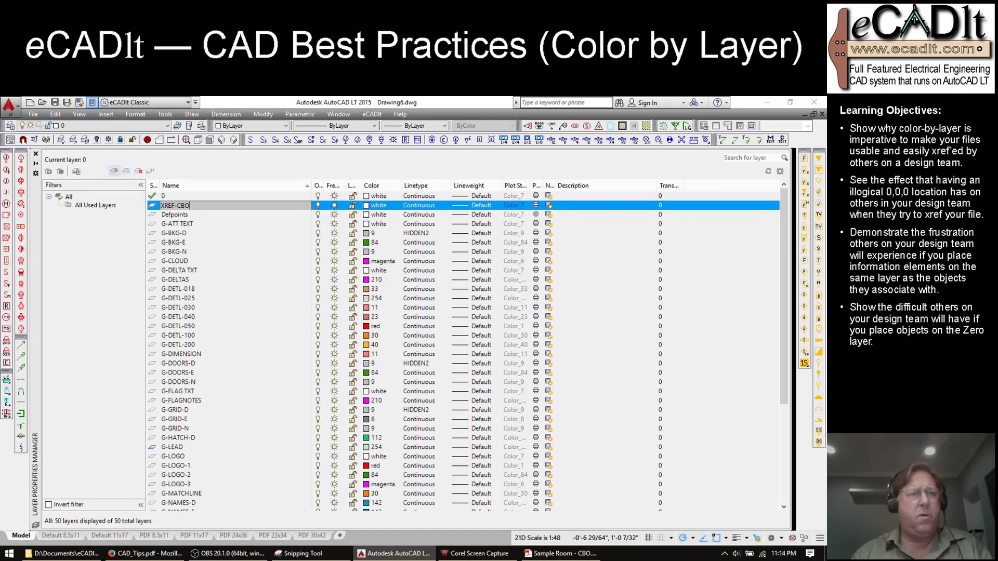
pyautogui.press('Return')
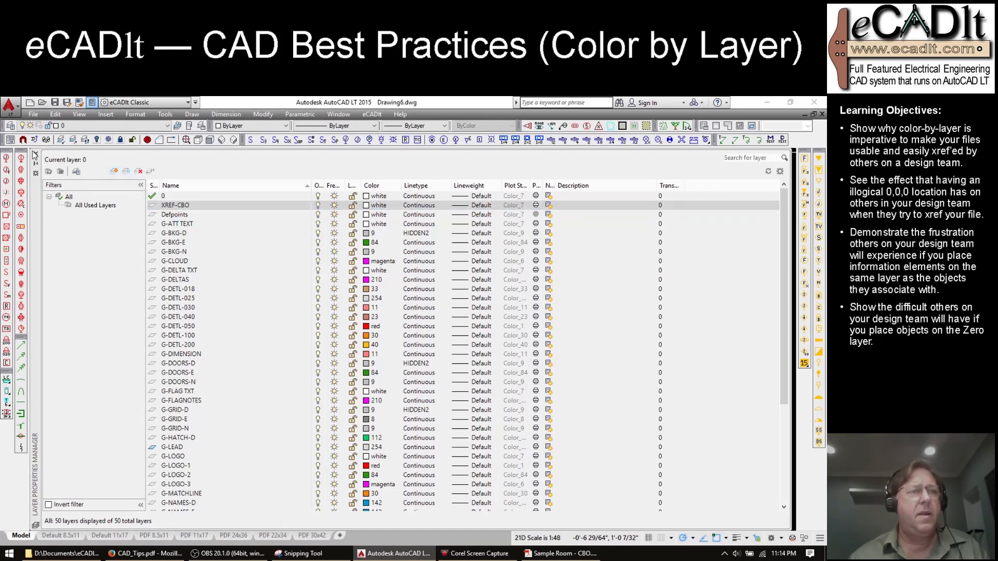
pyautogui.click(36, 155)
# Step: Set the drawing scale to 1/4" = 1'-0"
pyautogui.click(370, 115)
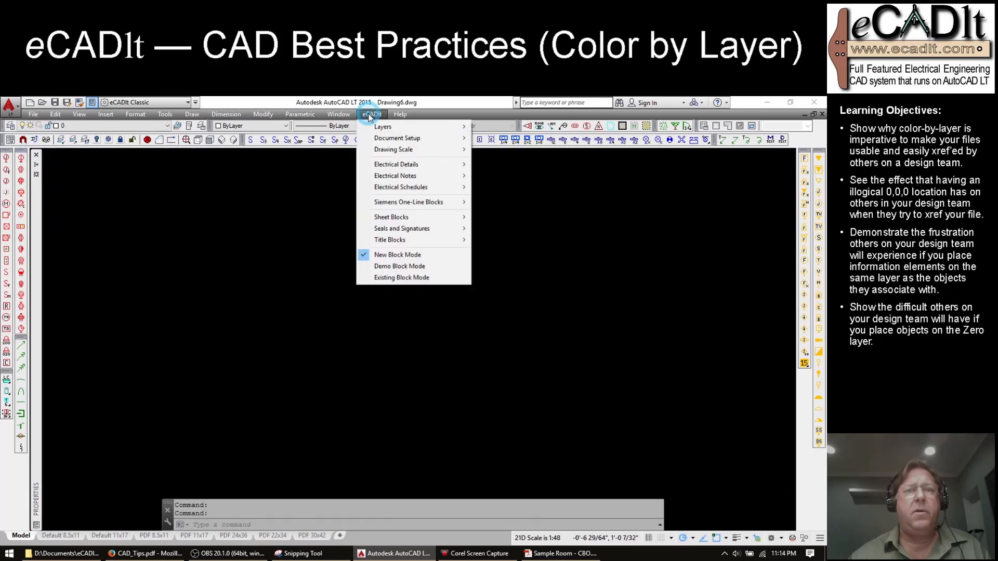
pyautogui.moveTo(395, 126)
pyautogui.click(520, 138)
pyautogui.click(372, 114)
pyautogui.moveTo(391, 150)
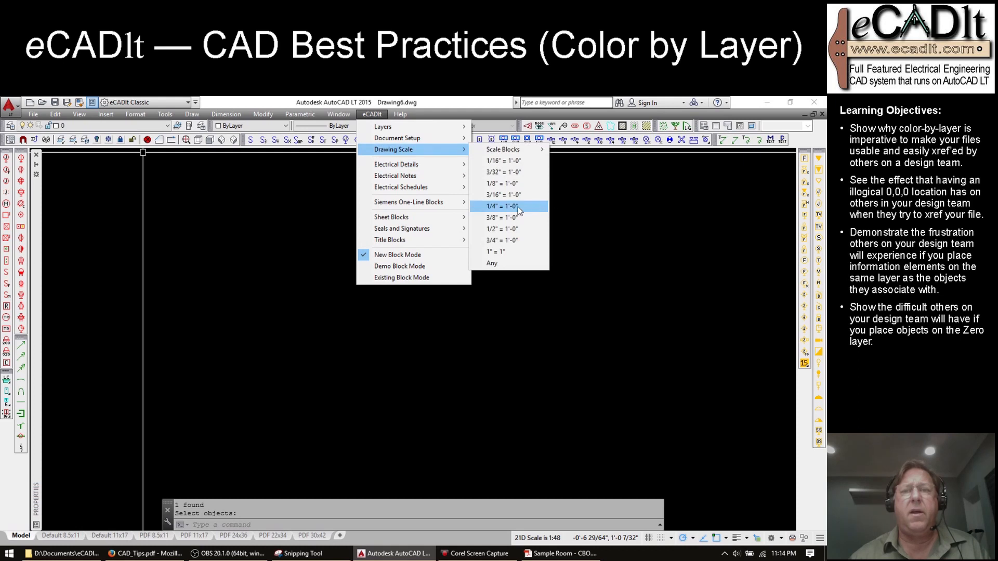
pyautogui.click(538, 206)
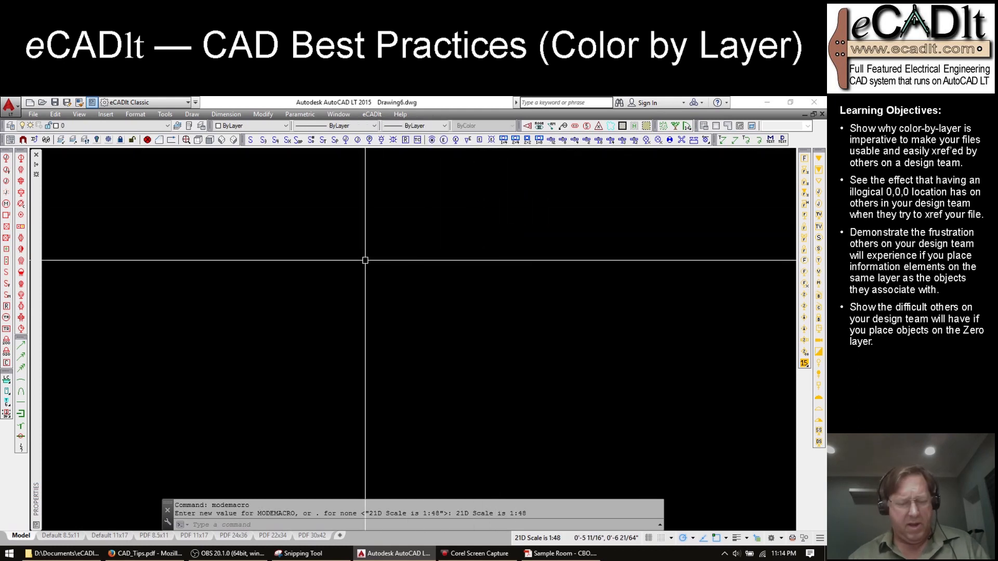
# Step: Attach Sample Room - CBO.dwg as an overlay xref with no path, uniform scale 1.00 and insertion point 0,0,0
pyautogui.write('xr')
pyautogui.press('Return')
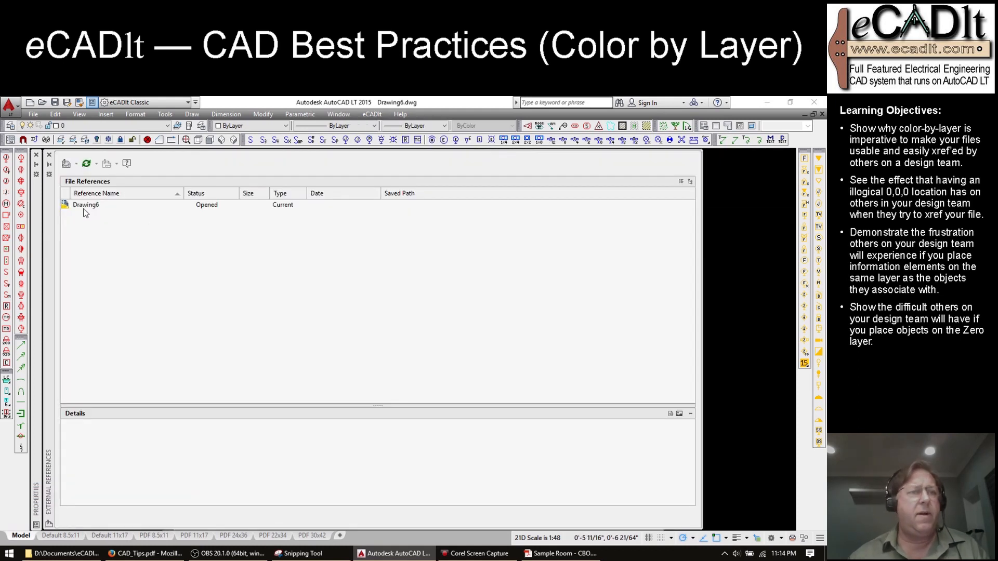
pyautogui.click(66, 163)
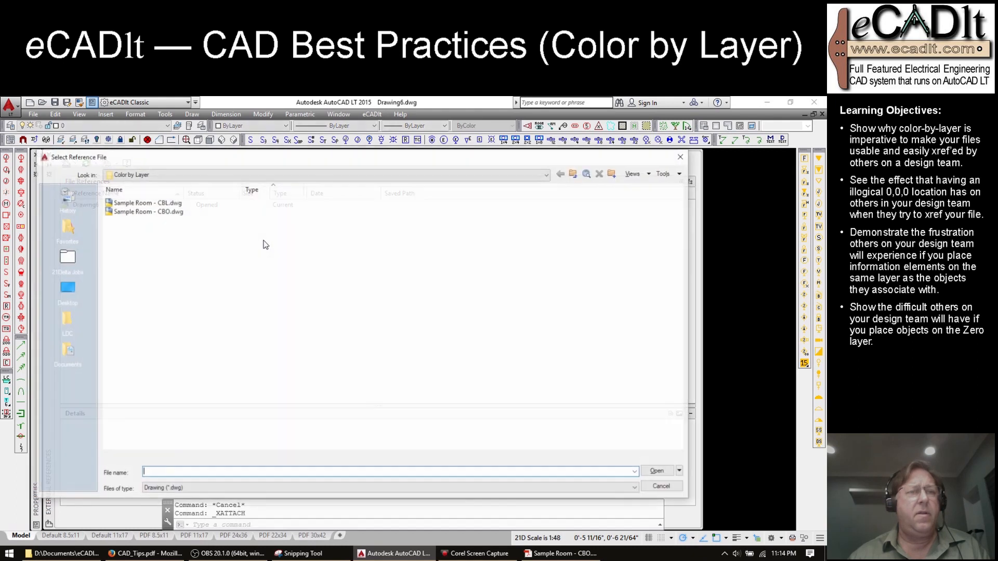
pyautogui.click(173, 214)
pyautogui.click(658, 473)
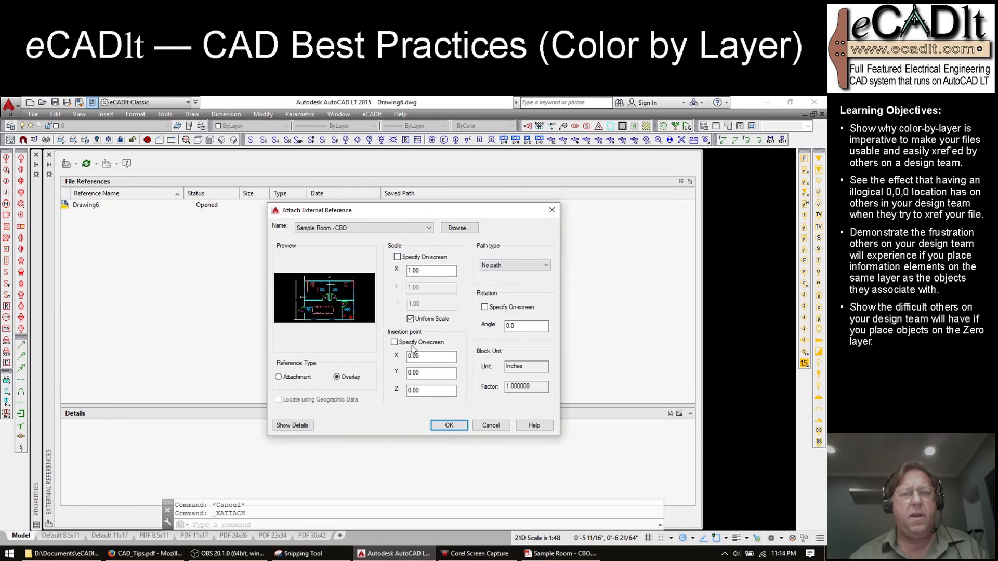
pyautogui.click(449, 425)
pyautogui.click(49, 155)
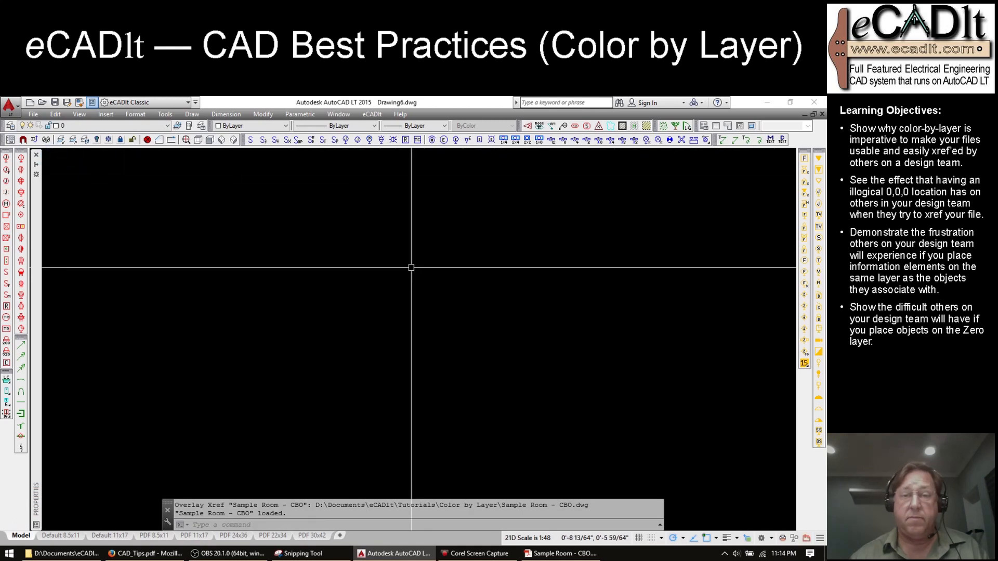
# Step: Draw a single line segment starting at 0,0,0 to mark the drawing origin
pyautogui.write('l')
pyautogui.press('Return')
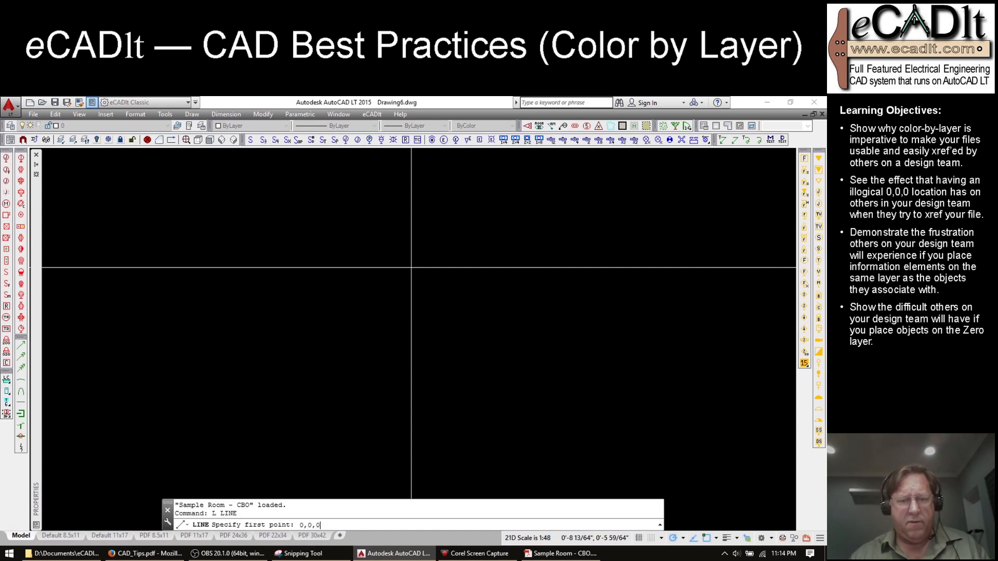
pyautogui.write('0,0,0')
pyautogui.press('Return')
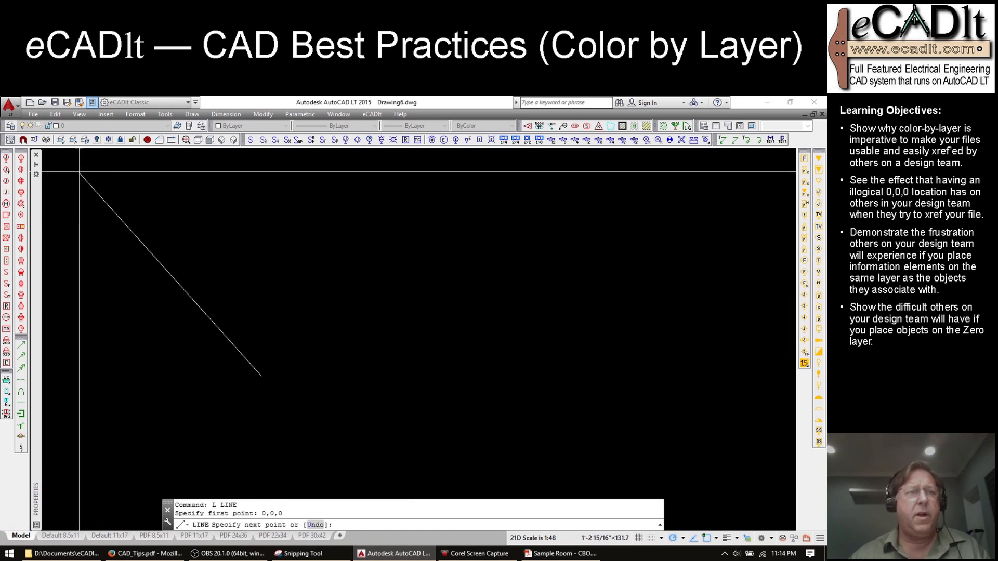
pyautogui.press('Escape')
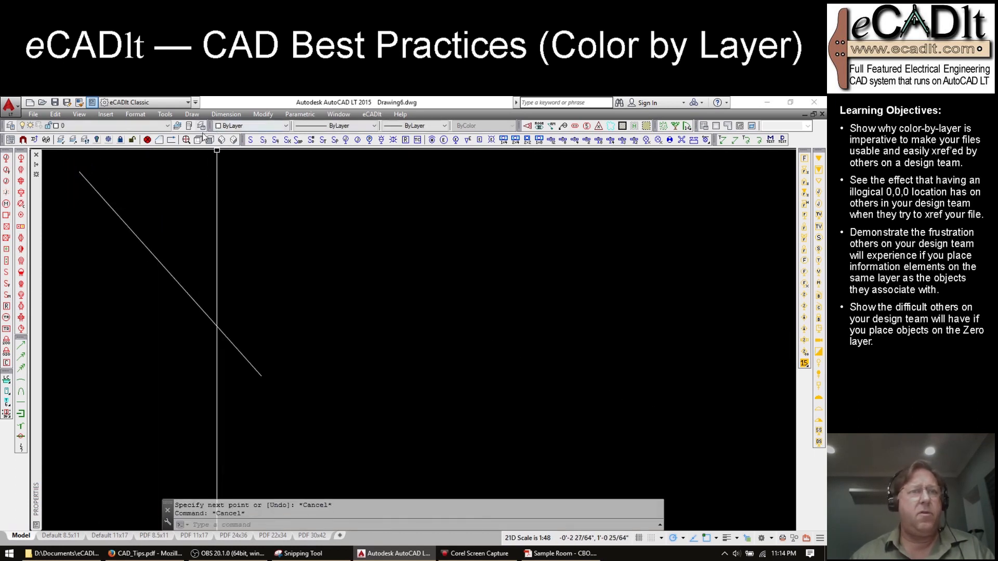
# Step: Stretch the free end of the origin line up beside the floor plan and check where its fixed end sits
pyautogui.click(186, 140)
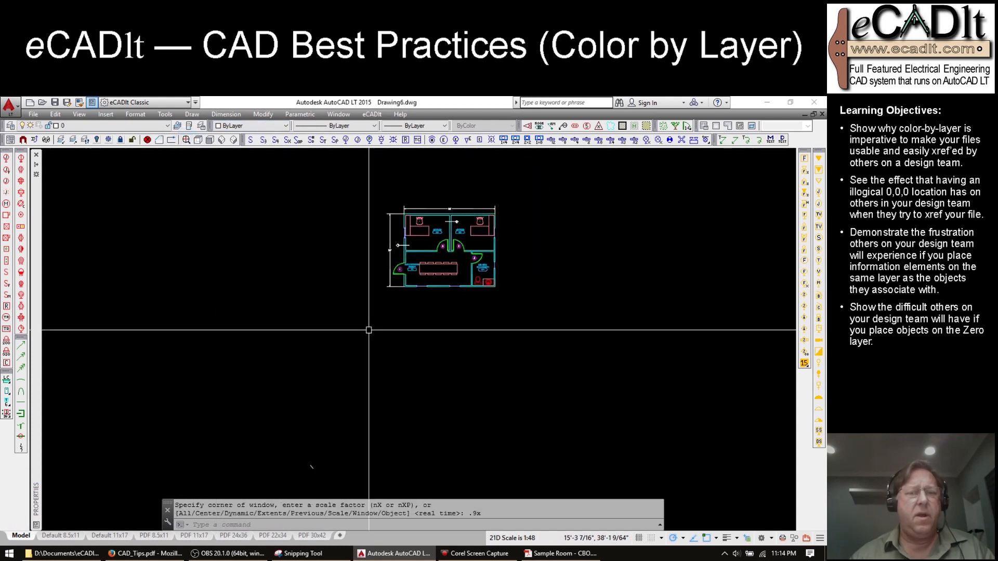
pyautogui.moveTo(368, 407); pyautogui.dragTo(333, 348, button='middle')
pyautogui.moveTo(317, 307); pyautogui.dragTo(305, 343, button='middle')
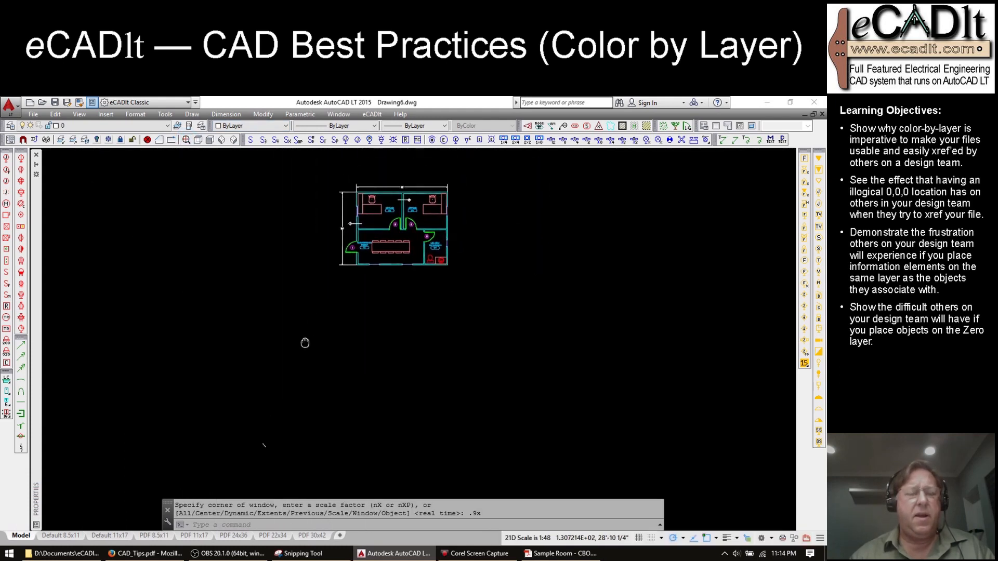
pyautogui.click(263, 446)
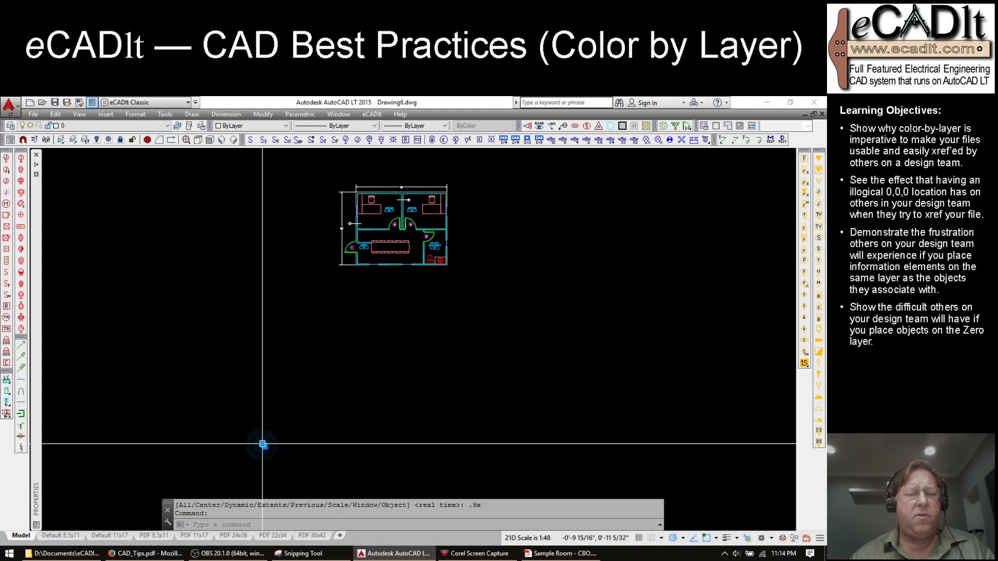
pyautogui.click(261, 443)
pyautogui.click(148, 235)
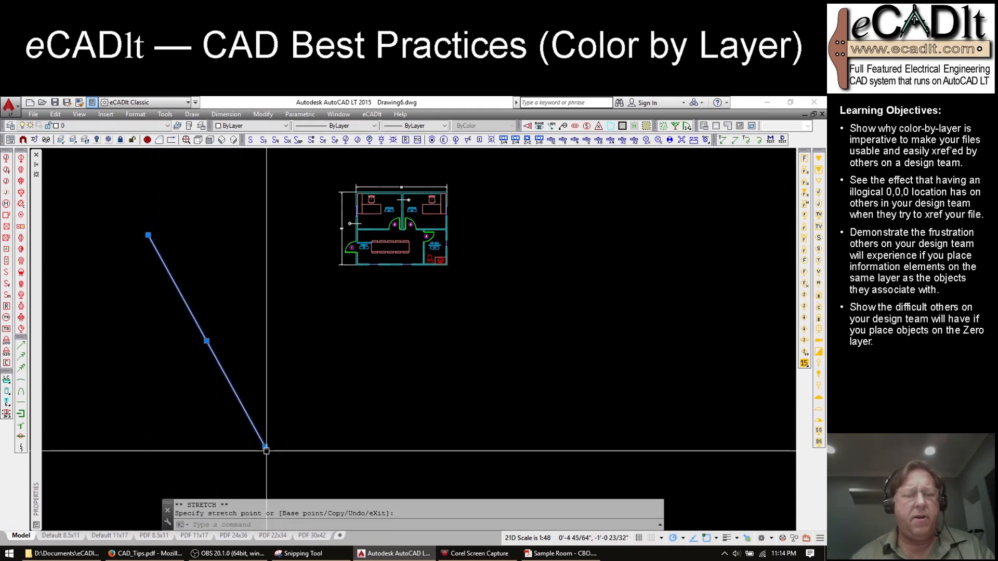
pyautogui.moveTo(265, 447)
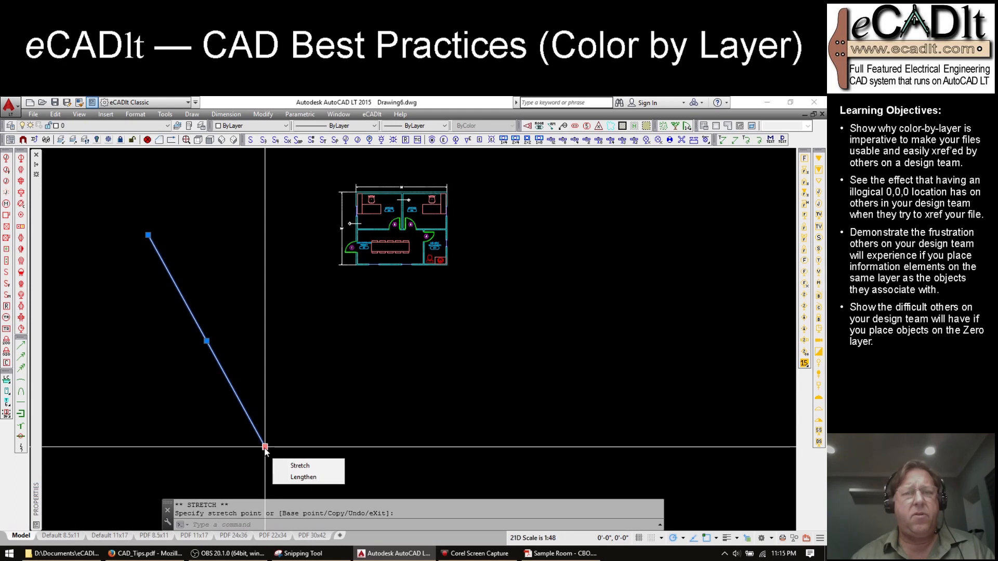
pyautogui.press('Escape')
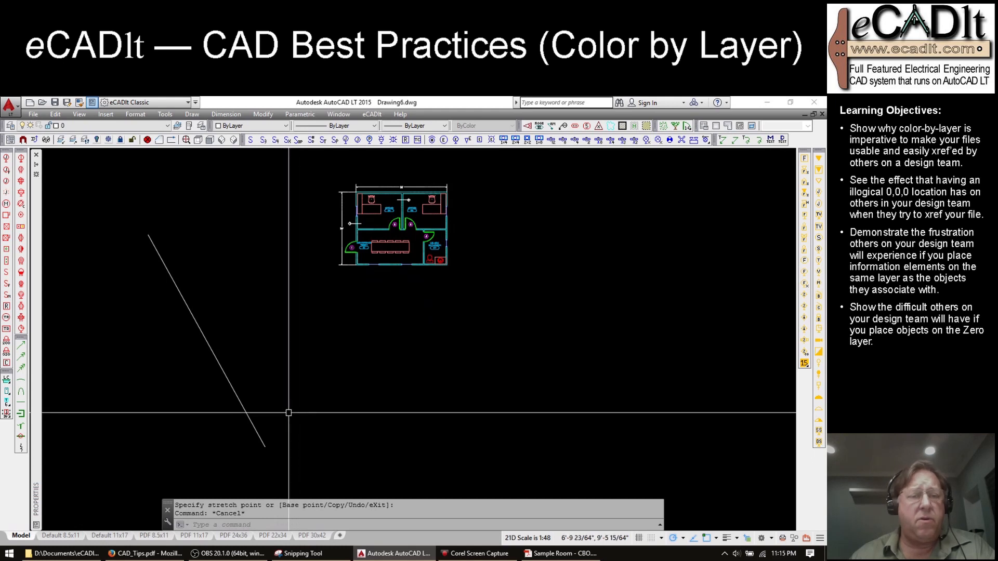
# Step: Erase the line that marks the drawing origin
pyautogui.click(248, 412)
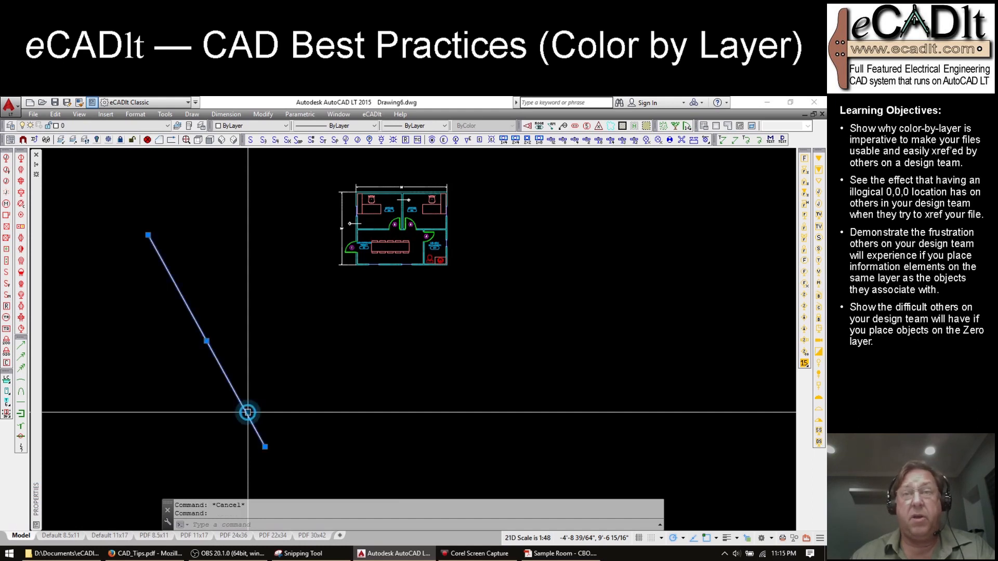
pyautogui.press('Delete')
pyautogui.middleClick(315, 399)
pyautogui.middleClick(315, 399)
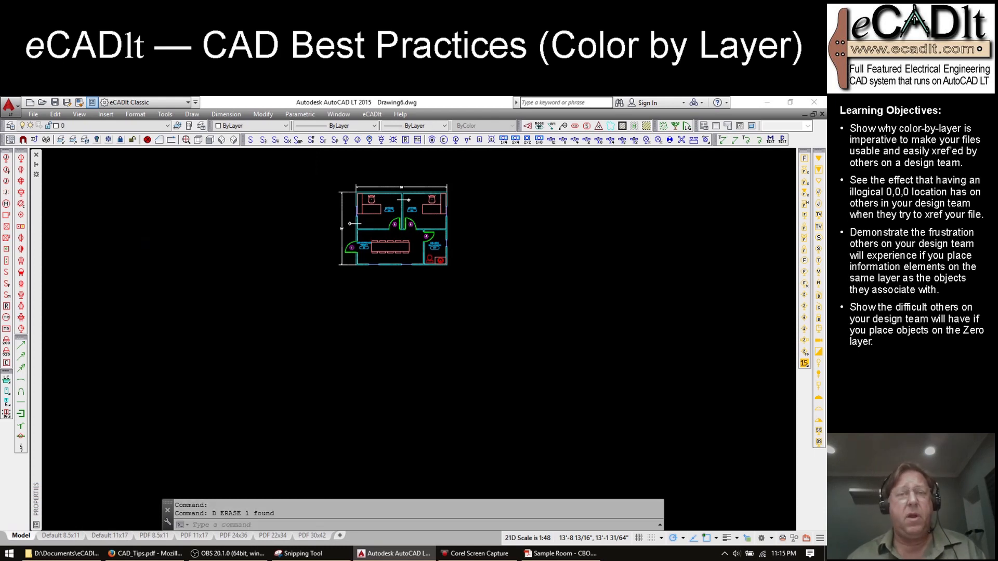
# Step: Examine how far the floor plan xref's insertion point lies from the floor plan itself
pyautogui.scroll(-3, 315, 399)
pyautogui.moveTo(352, 405); pyautogui.dragTo(351, 353, button='middle')
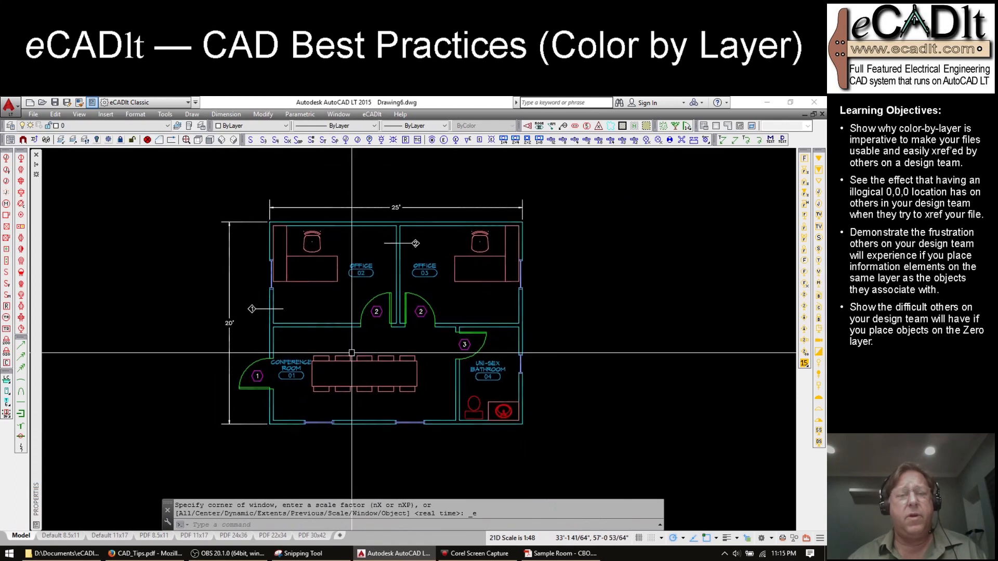
pyautogui.click(338, 419)
pyautogui.scroll(-4, 330, 397)
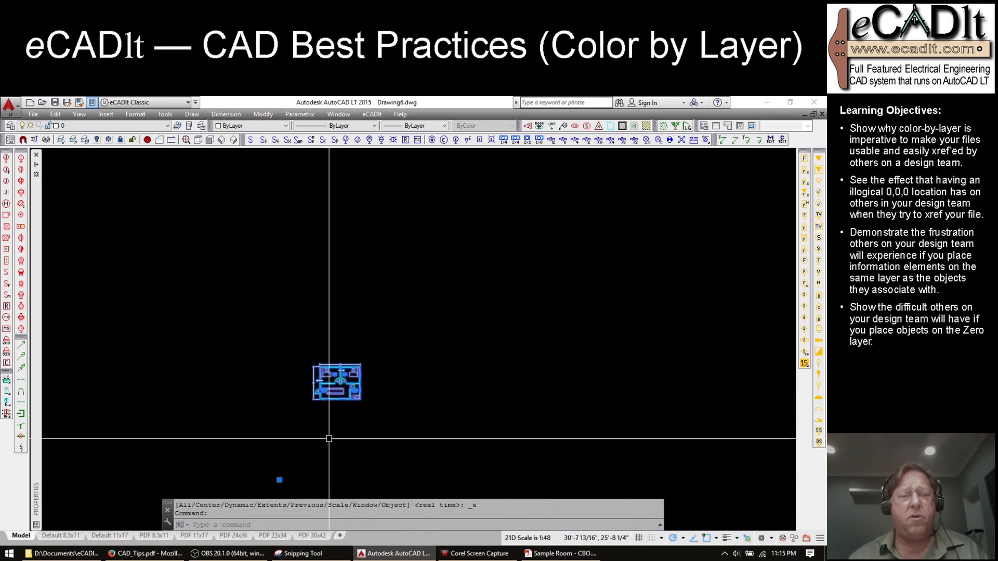
pyautogui.moveTo(330, 437); pyautogui.dragTo(341, 370, button='middle')
pyautogui.scroll(3, 341, 370)
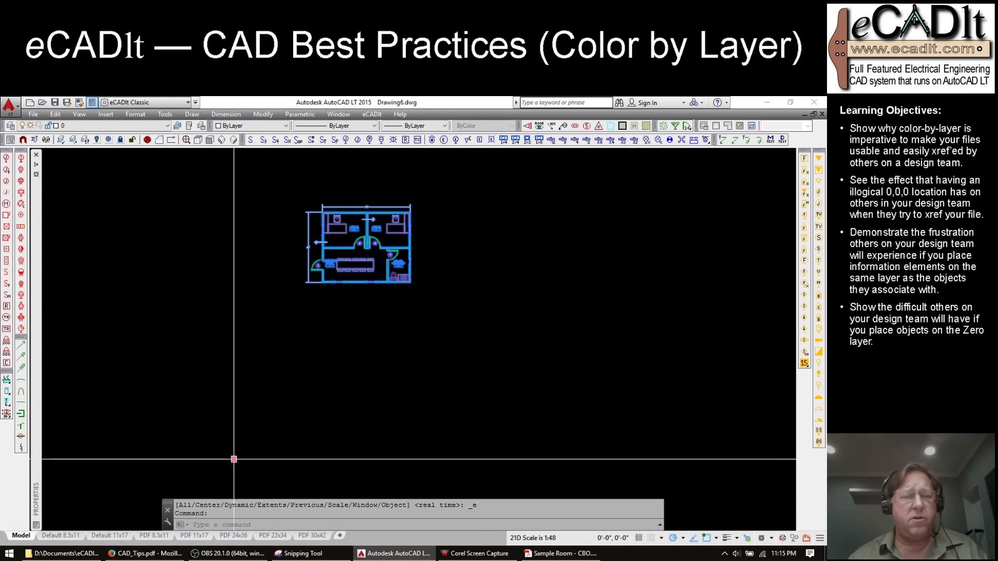
pyautogui.press('Escape')
pyautogui.press('Escape')
pyautogui.moveTo(358, 320); pyautogui.dragTo(396, 395, button='middle')
pyautogui.scroll(3, 357, 312)
pyautogui.scroll(-1, 397, 395)
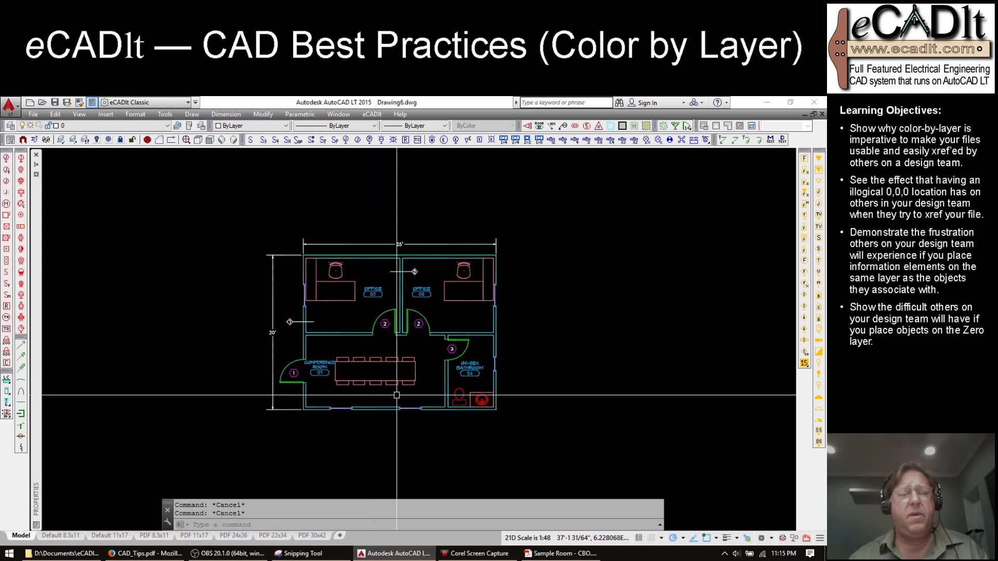
# Step: Insert the eCADlt 11 x 17 title block in landscape orientation around the floor plan
pyautogui.scroll(-1, 396, 395)
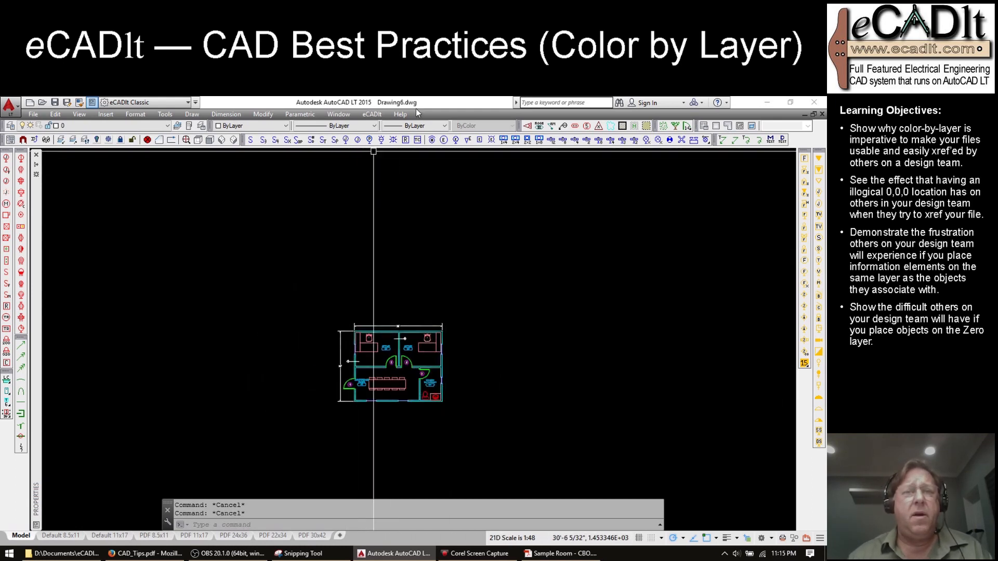
pyautogui.click(372, 114)
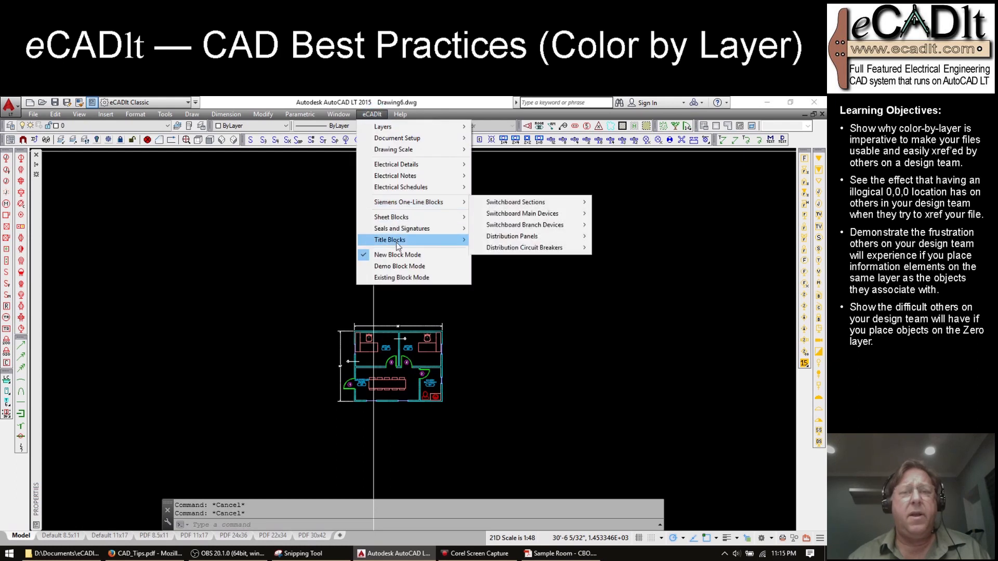
pyautogui.moveTo(399, 242)
pyautogui.moveTo(498, 240)
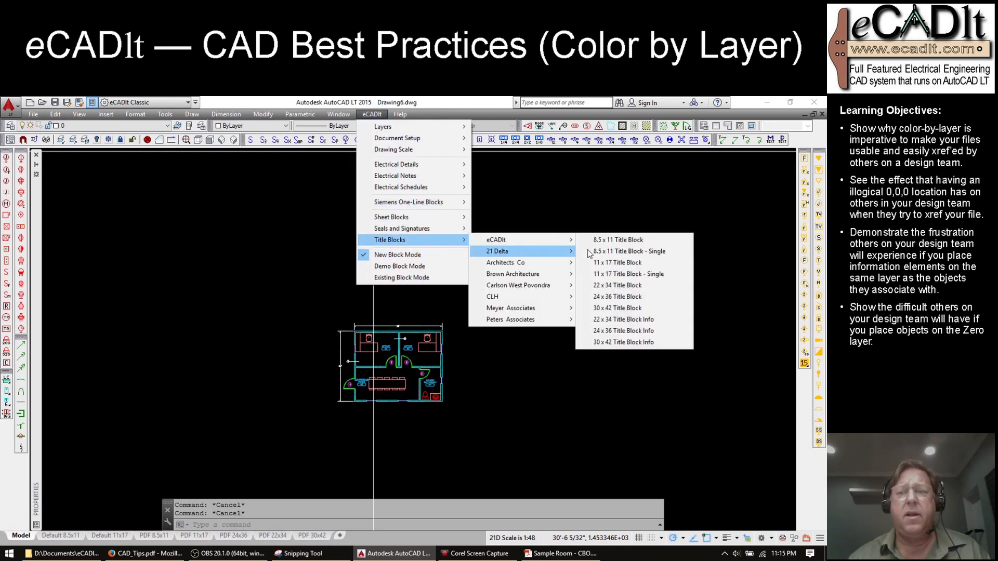
pyautogui.click(624, 263)
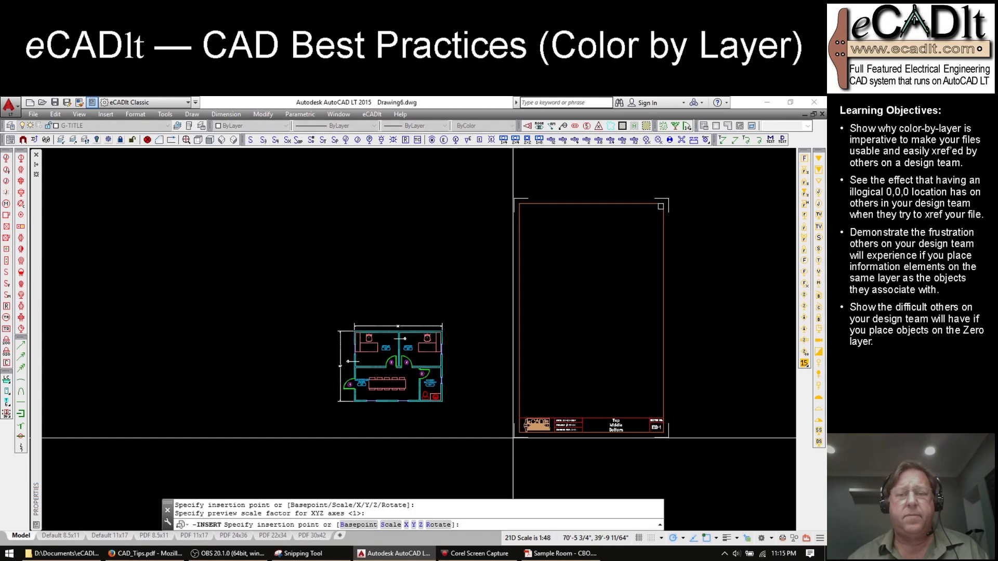
pyautogui.click(515, 353)
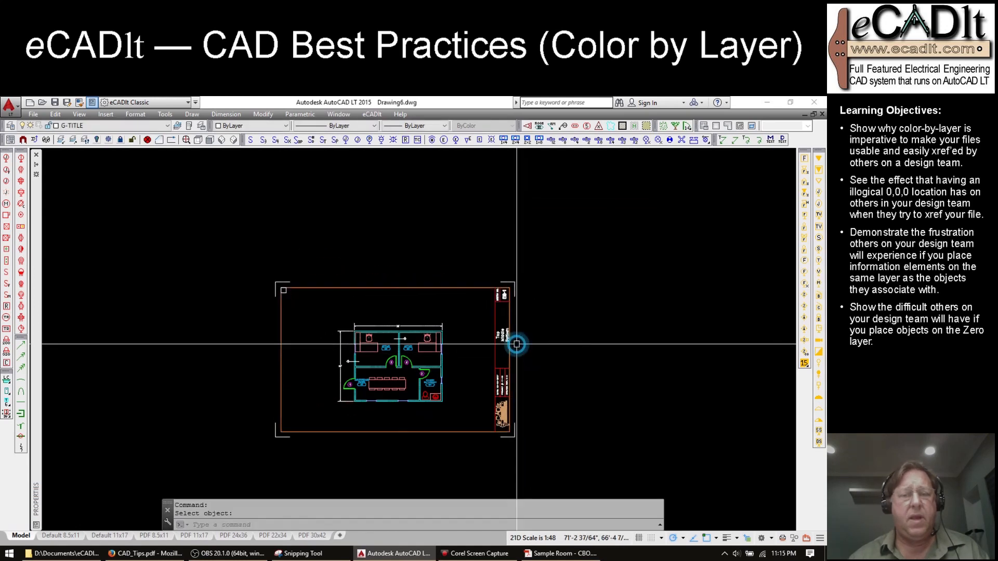
pyautogui.scroll(2, 478, 359)
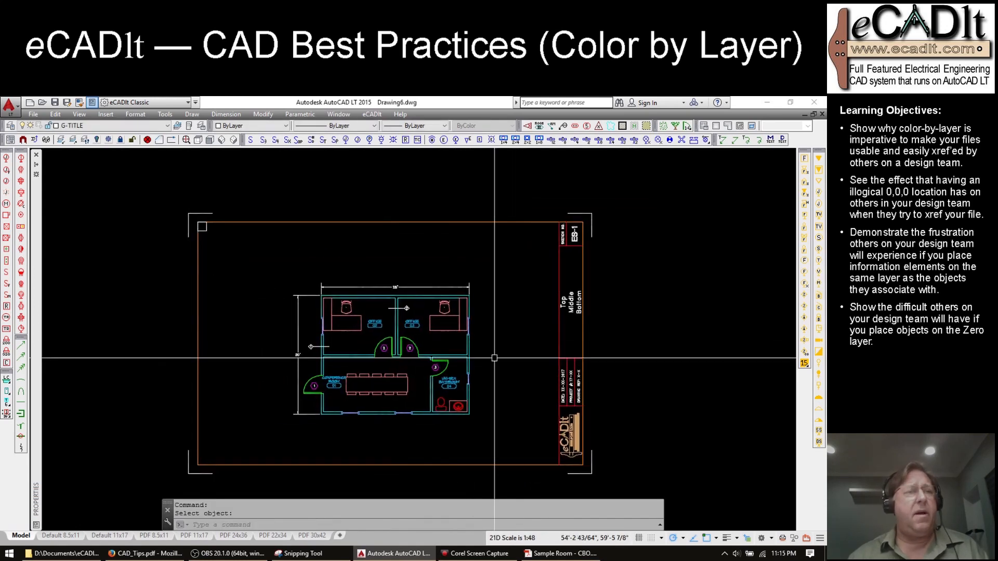
# Step: Move the floor plan xref to the XREF-CBO layer and deselect it
pyautogui.click(396, 297)
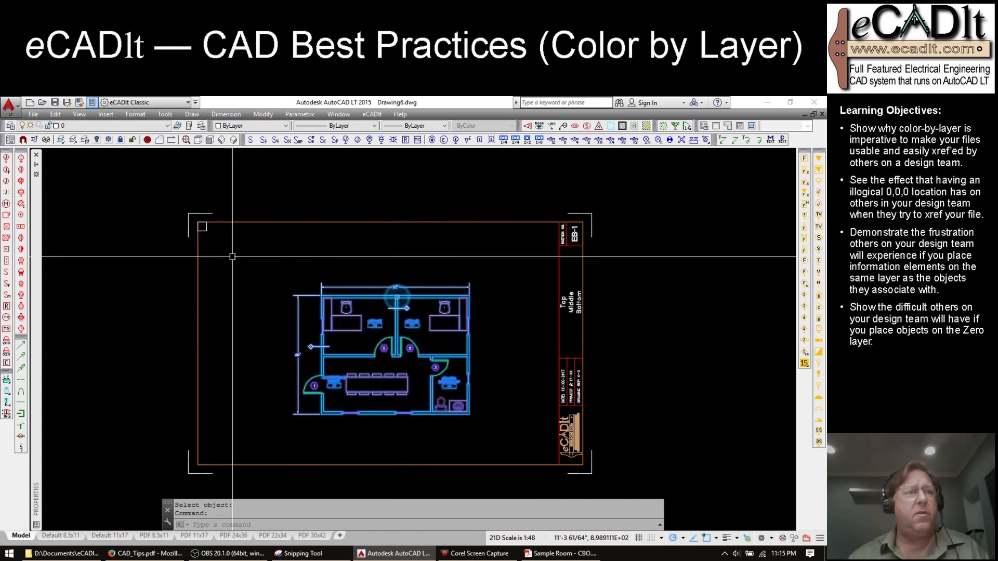
pyautogui.click(167, 125)
pyautogui.scroll(-10, 162, 335)
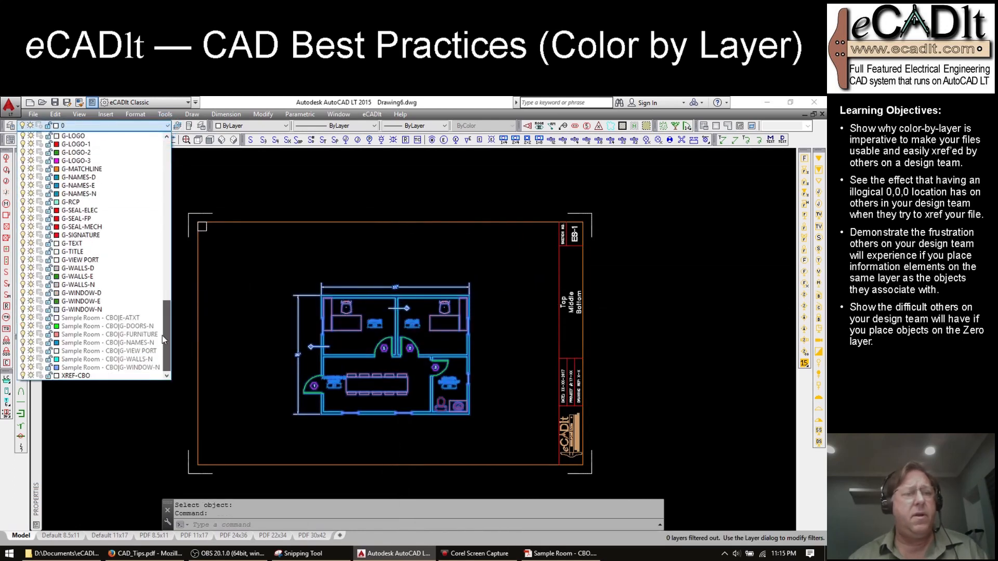
pyautogui.click(108, 374)
pyautogui.press('Escape')
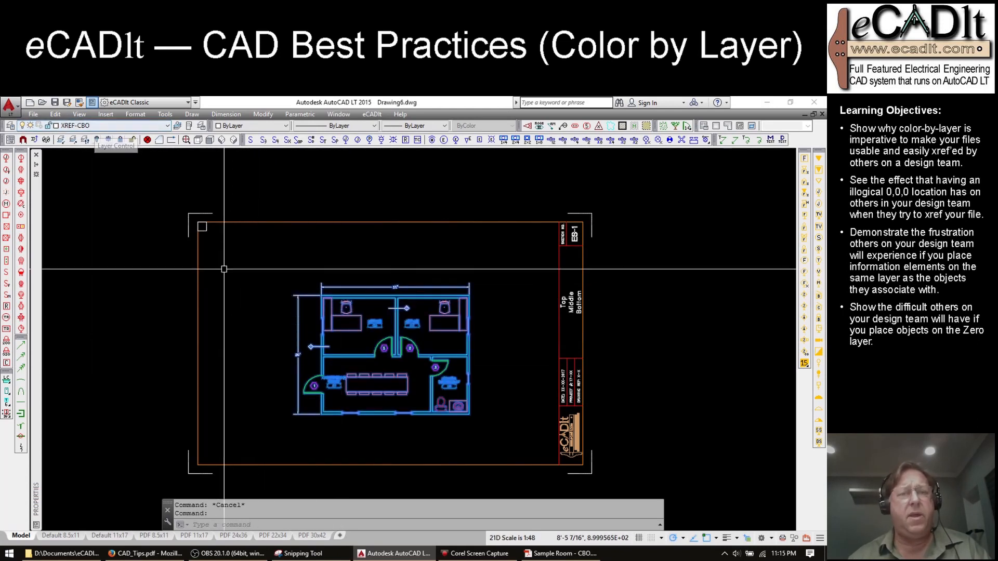
pyautogui.press('Escape')
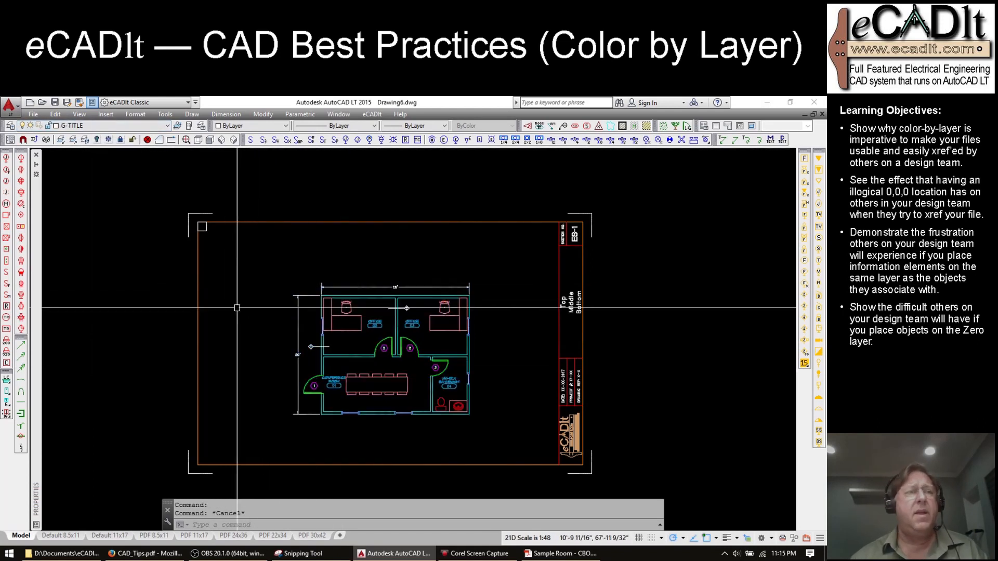
# Step: Set the color of all layers in the Sample Room - CBO xref to 84, and restore the full layer list
pyautogui.click(10, 125)
pyautogui.click(59, 214)
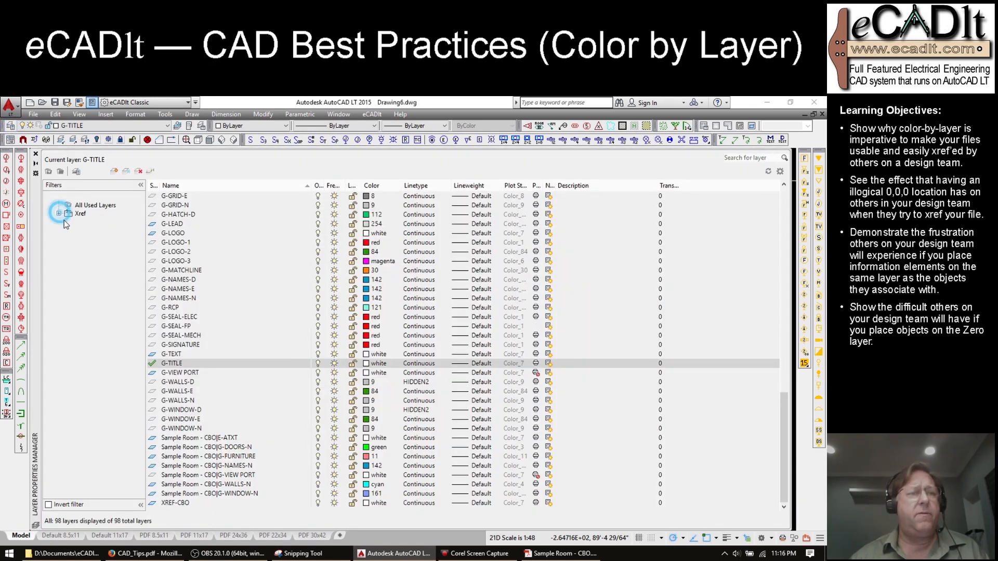
pyautogui.click(86, 222)
pyautogui.click(254, 242)
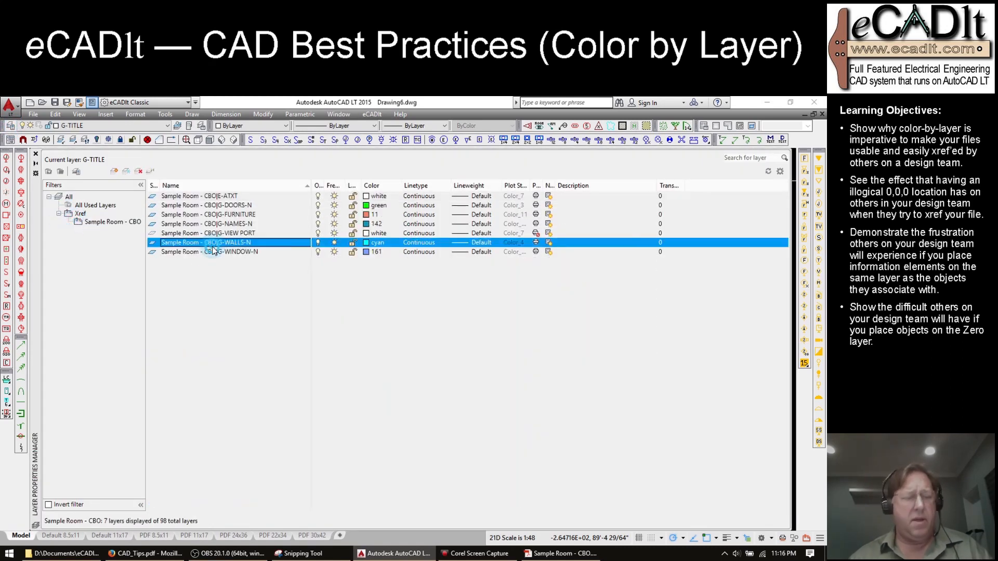
pyautogui.hotkey('ctrl', 'a')
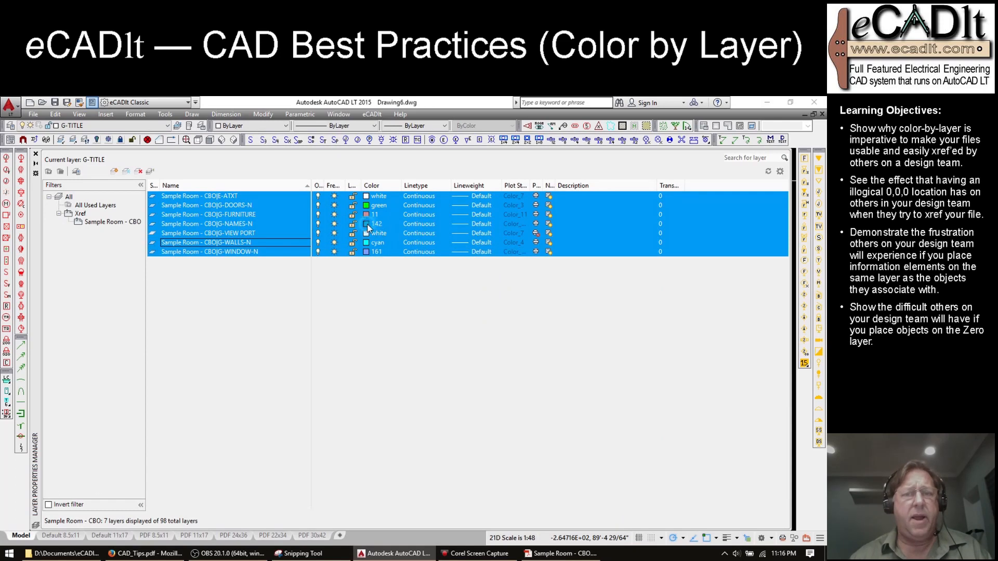
pyautogui.click(366, 224)
pyautogui.press('Return')
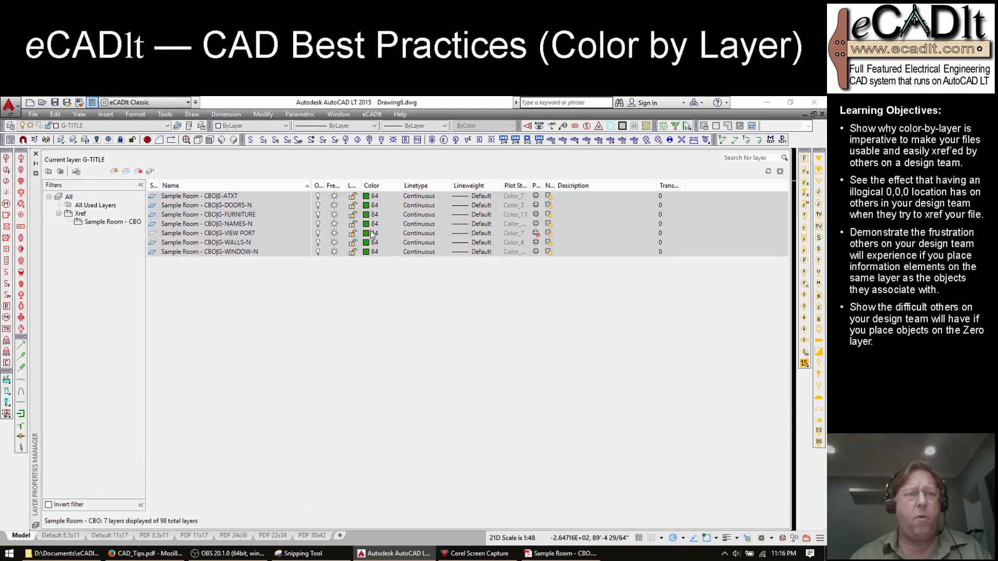
pyautogui.click(68, 196)
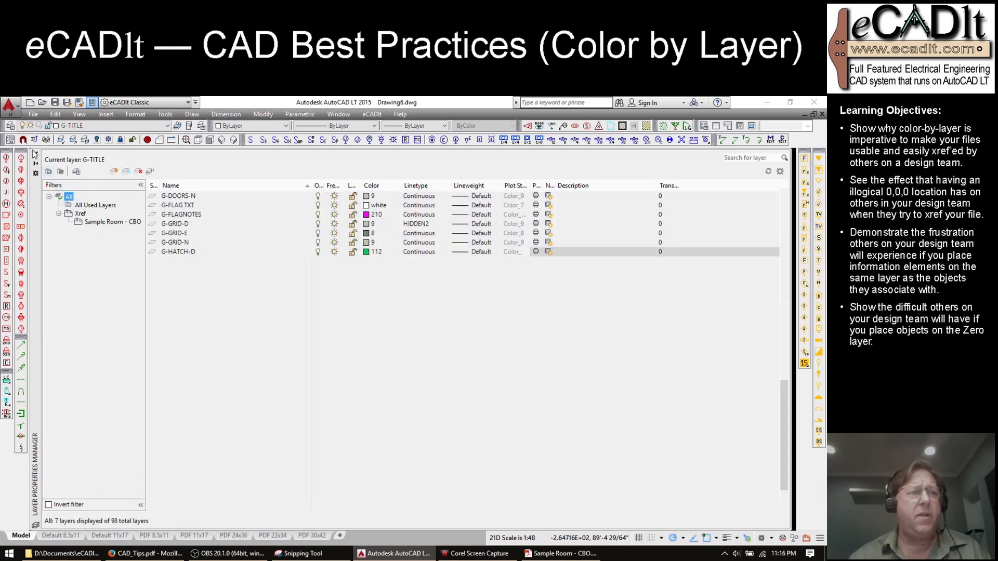
pyautogui.click(36, 154)
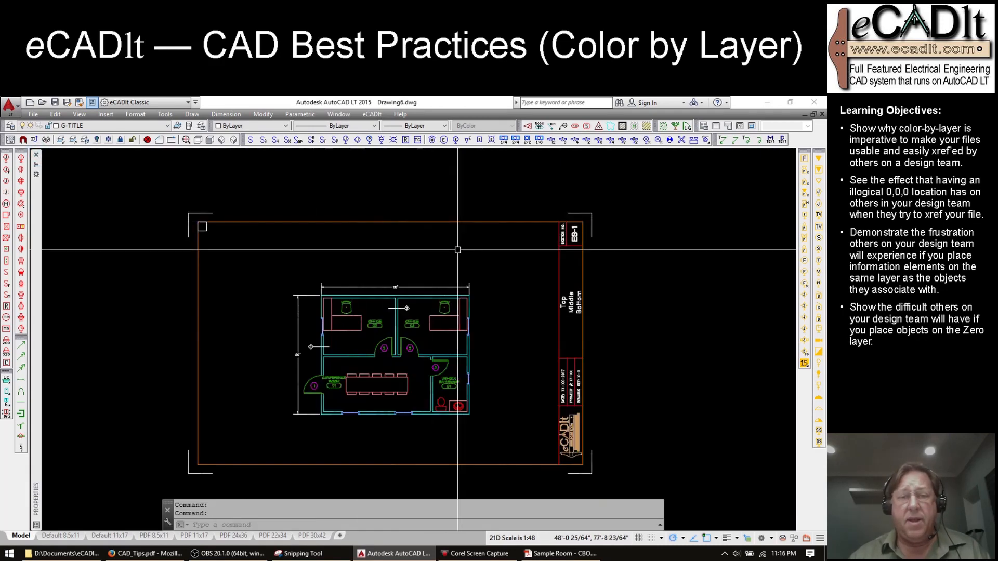
# Step: Switch to the PDF 11x17 layout, set its viewport scale and return to paper space
pyautogui.scroll(2, 404, 369)
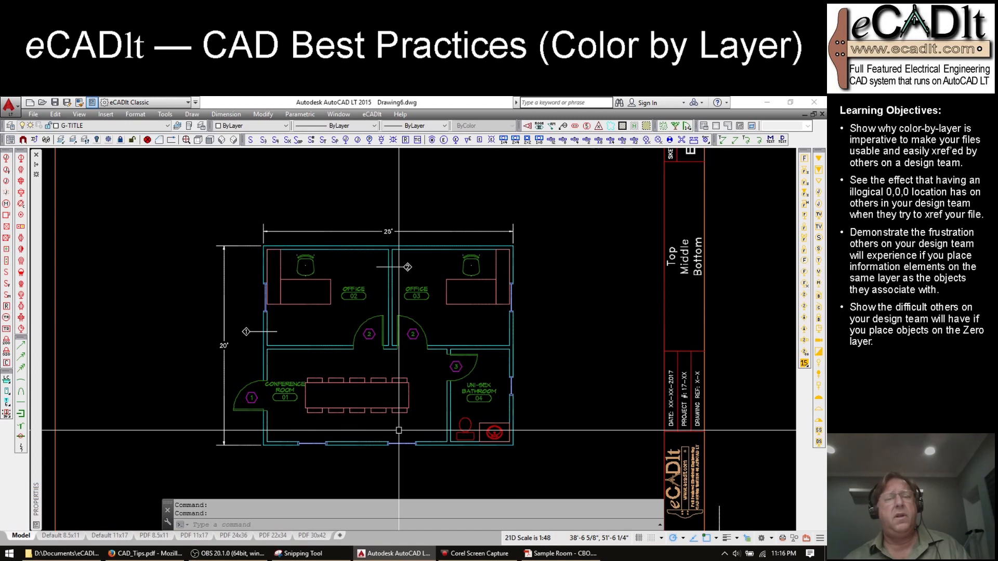
pyautogui.click(196, 535)
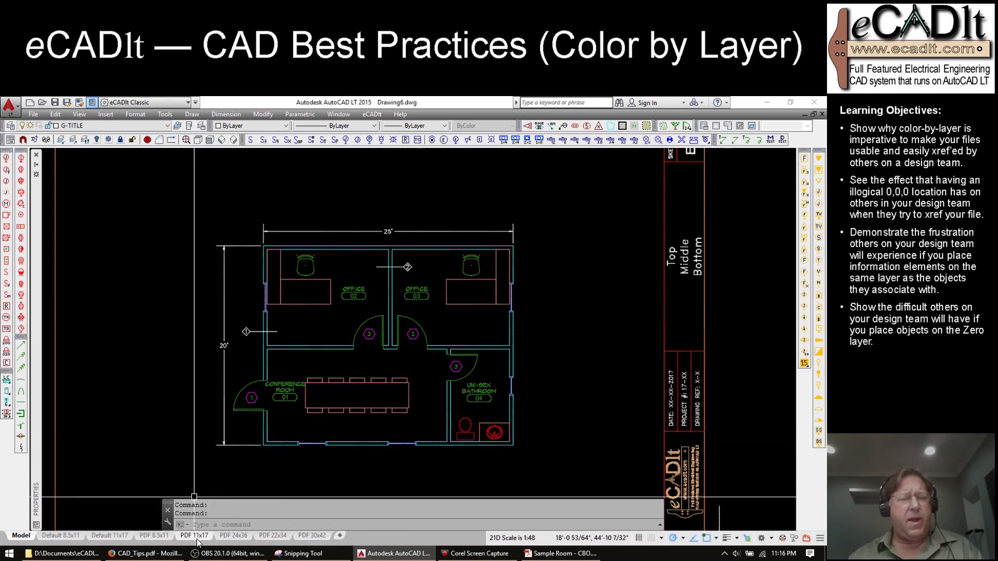
pyautogui.doubleClick(201, 403)
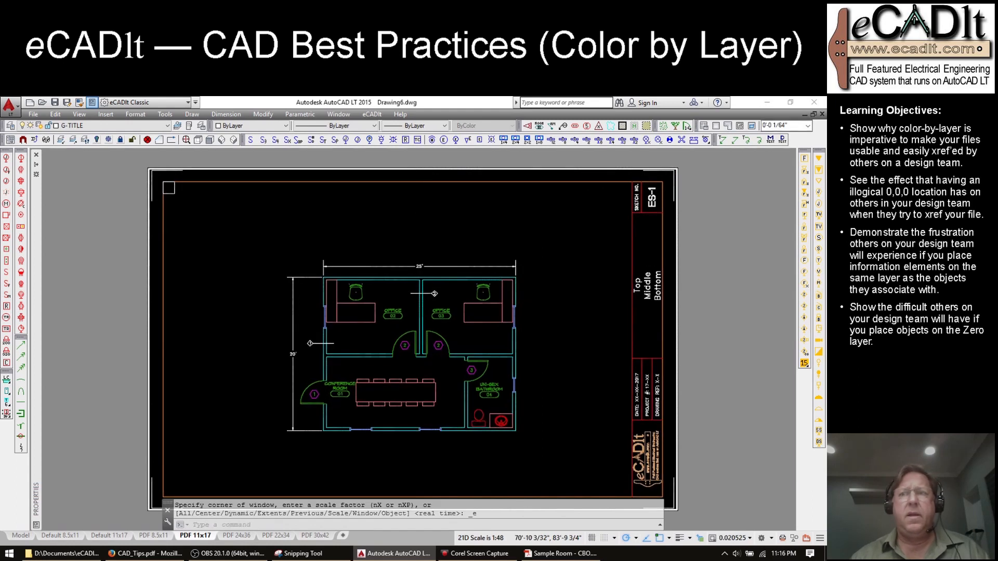
pyautogui.click(807, 126)
pyautogui.click(785, 232)
pyautogui.doubleClick(739, 217)
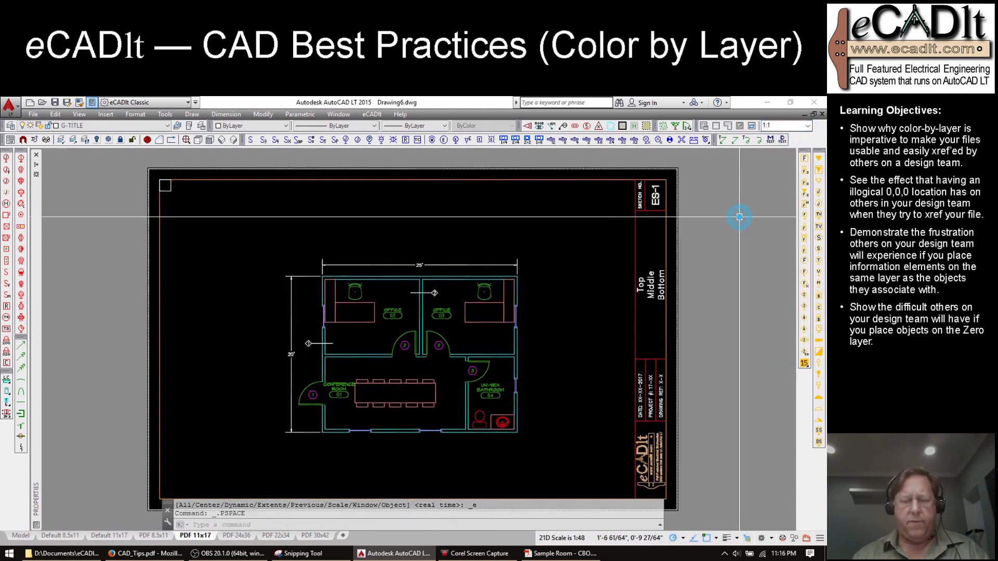
# Step: Preview the plot of the PDF 11x17 layout
pyautogui.write('PP')
pyautogui.press('Return')
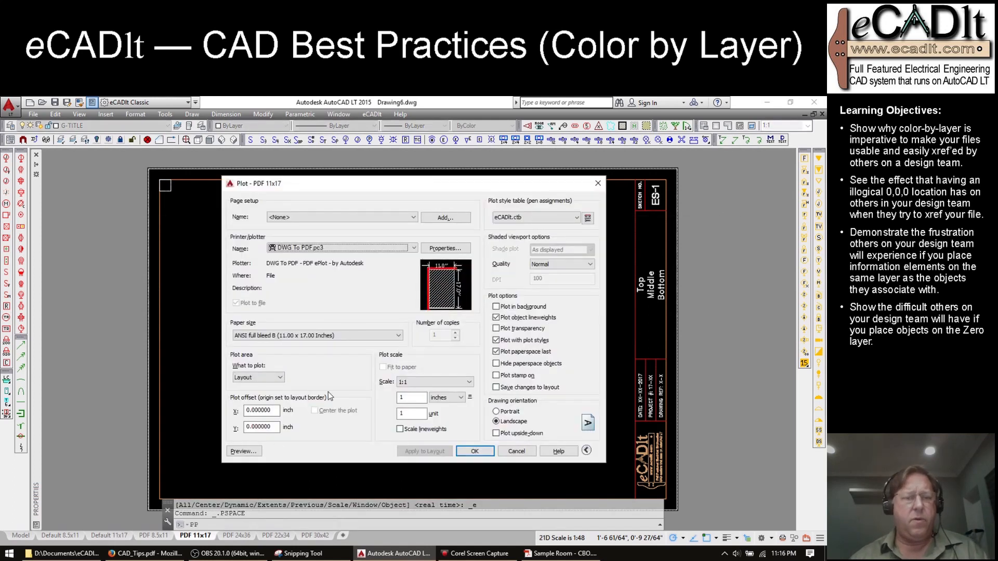
pyautogui.click(244, 451)
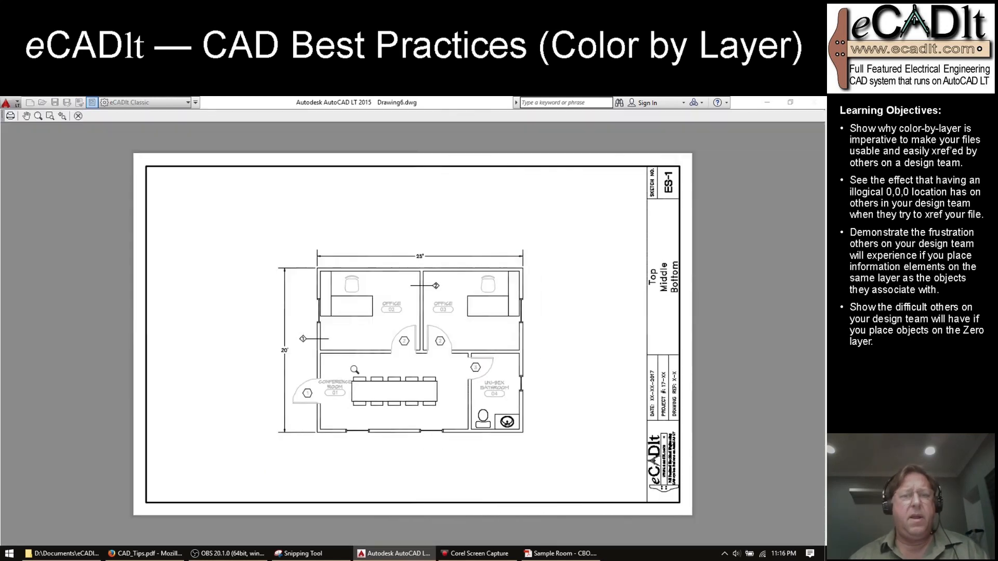
# Step: Compare the line shades of furniture, doors, walls and room tags in the plot preview, and cancel the plot
pyautogui.scroll(6, 358, 329)
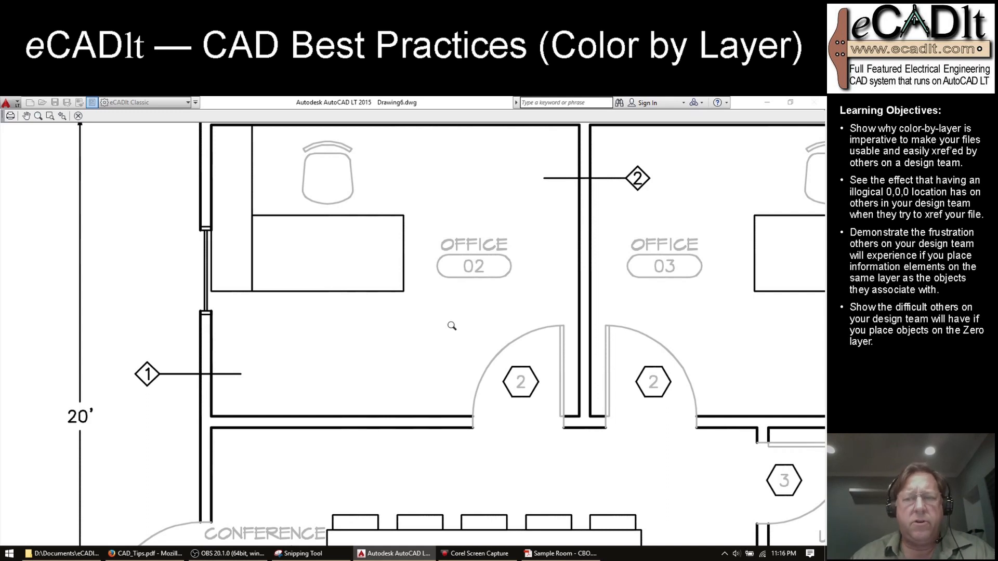
pyautogui.moveTo(534, 367); pyautogui.dragTo(381, 310, button='middle')
pyautogui.scroll(-1, 381, 310)
pyautogui.moveTo(605, 468); pyautogui.dragTo(415, 395, button='middle')
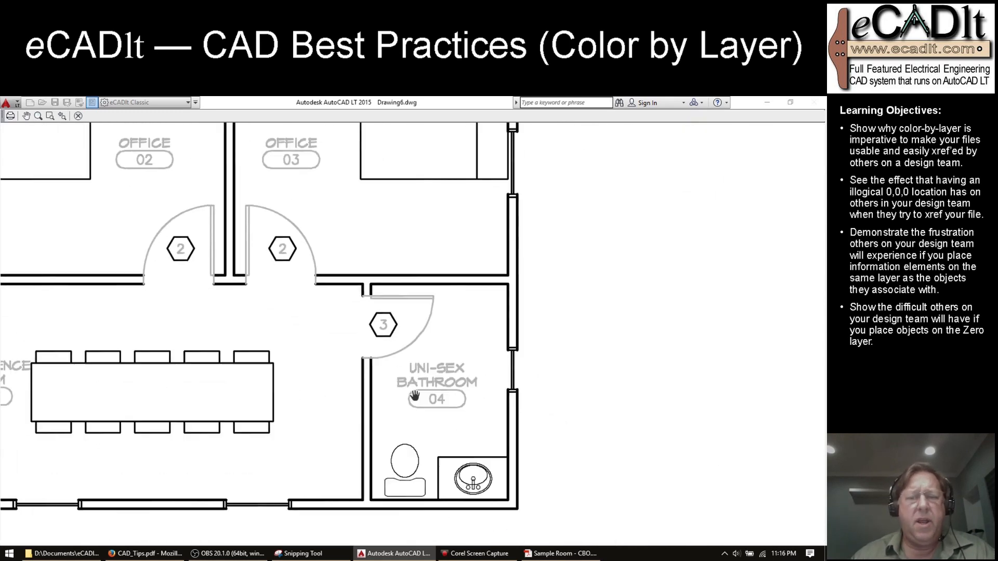
pyautogui.moveTo(410, 439)
pyautogui.mouseDown(button='middle')
pyautogui.moveTo(441, 419)
pyautogui.moveTo(490, 413)
pyautogui.moveTo(546, 434)
pyautogui.moveTo(546, 425)
pyautogui.moveTo(541, 486)
pyautogui.mouseUp(button='middle')
pyautogui.moveTo(568, 279); pyautogui.dragTo(578, 361, button='middle')
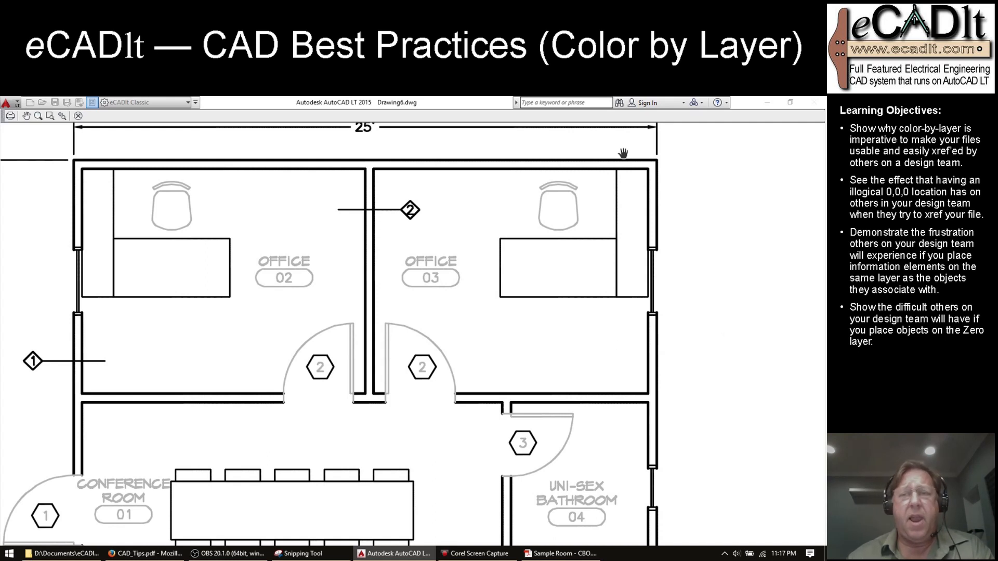
pyautogui.scroll(5, 598, 197)
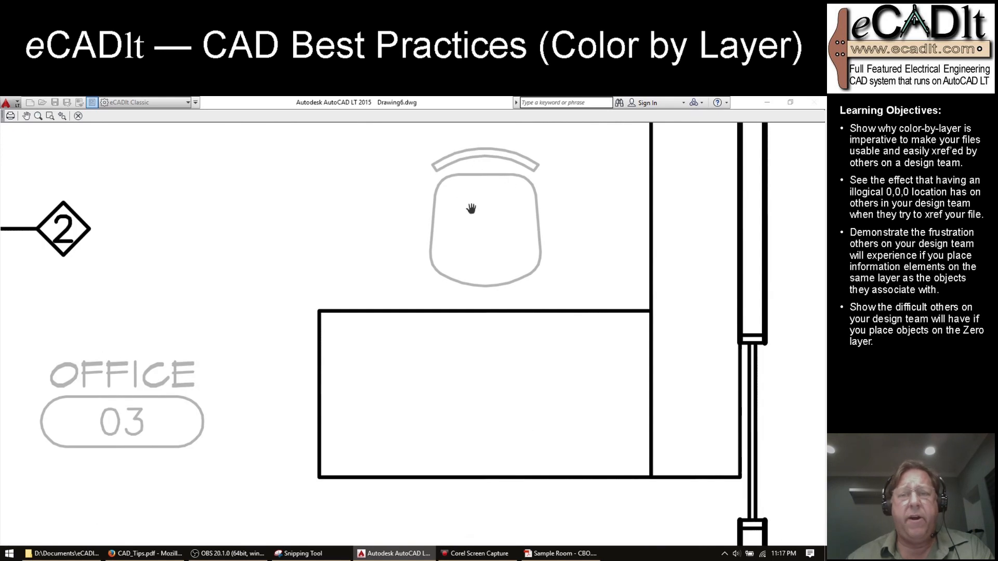
pyautogui.scroll(-7, 471, 208)
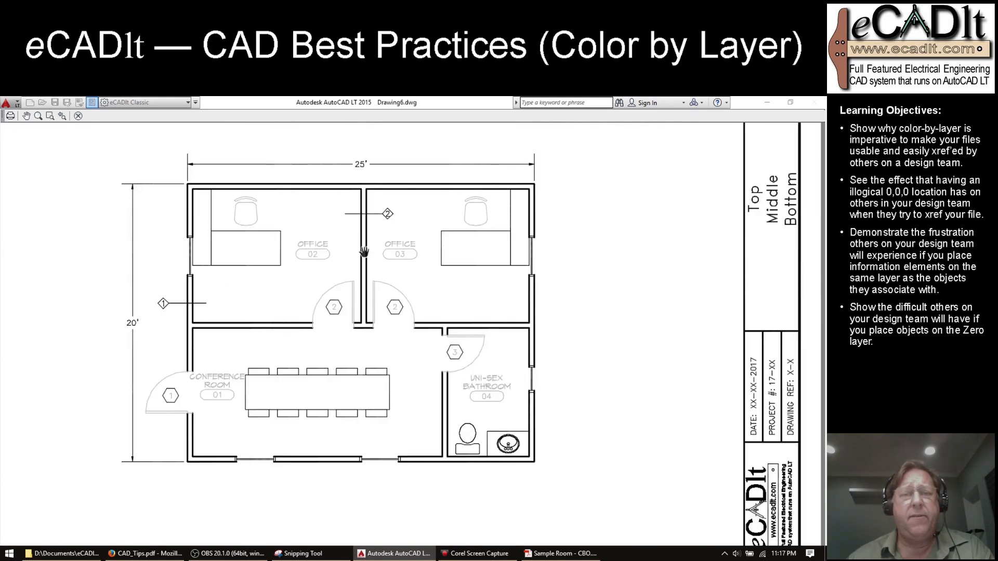
pyautogui.click(78, 116)
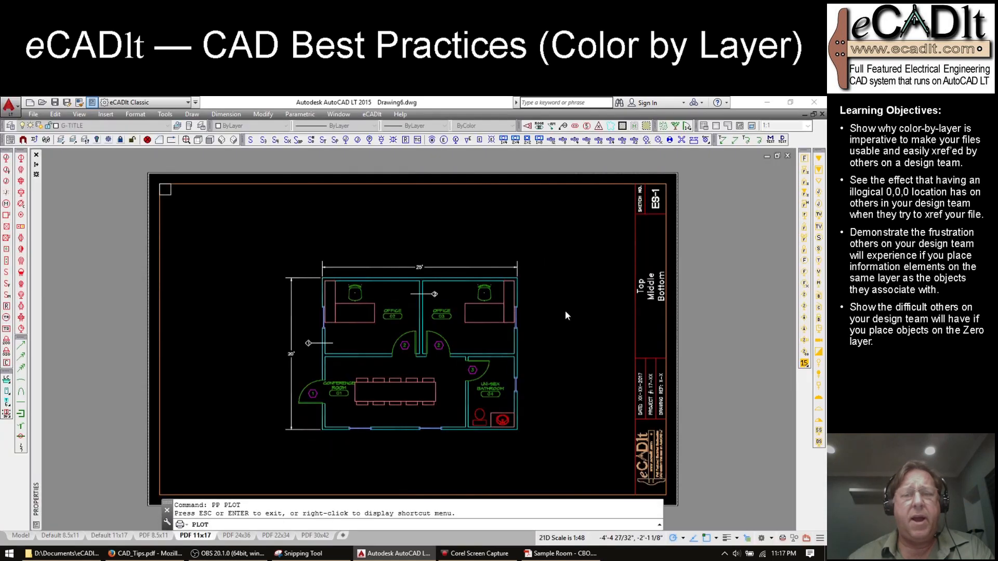
pyautogui.click(516, 451)
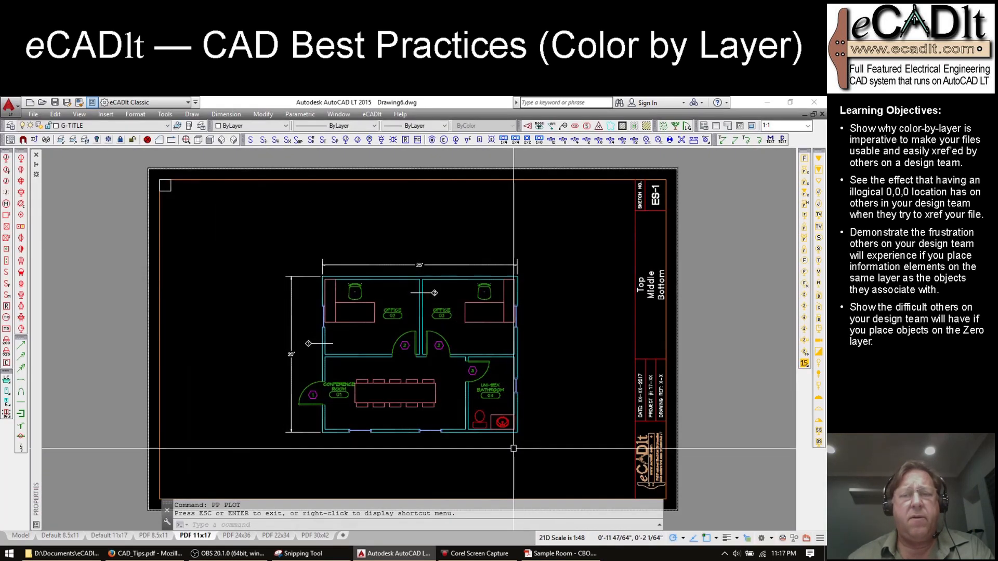
# Step: In model space, freeze the xref layer that holds wall tag 1, and undo the freeze
pyautogui.click(21, 536)
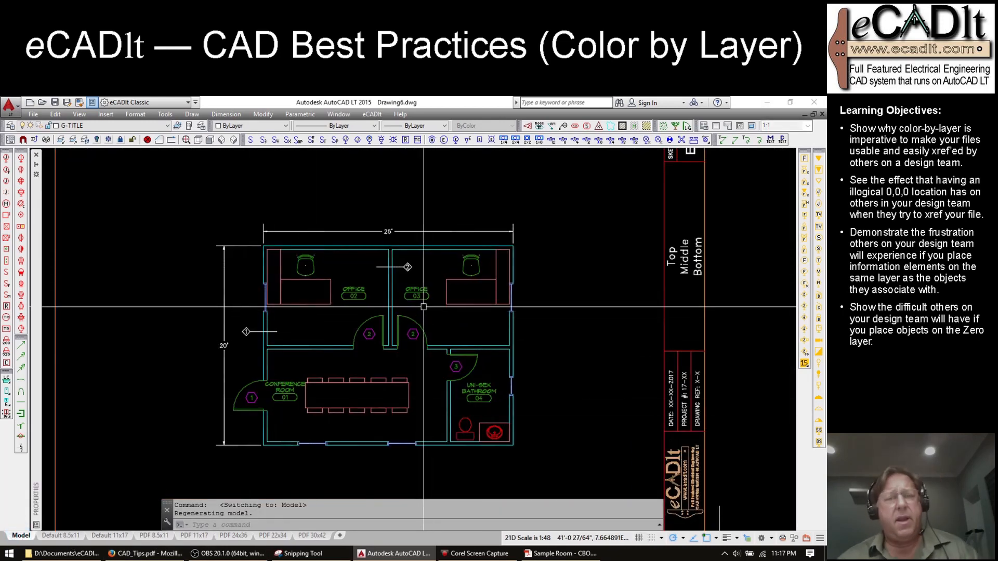
pyautogui.moveTo(423, 311)
pyautogui.mouseDown(button='middle')
pyautogui.moveTo(451, 300)
pyautogui.moveTo(447, 292)
pyautogui.mouseUp(button='middle')
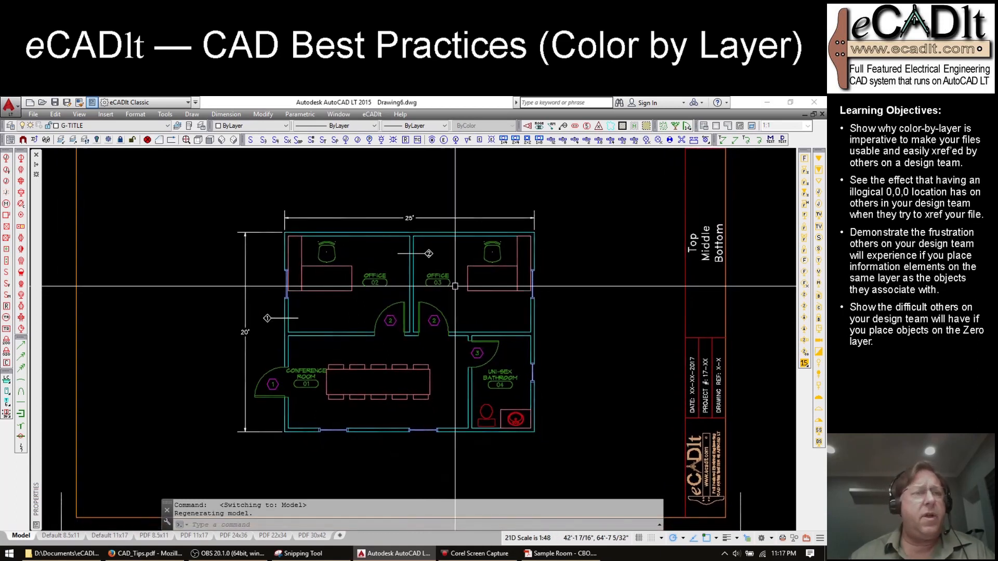
pyautogui.click(108, 140)
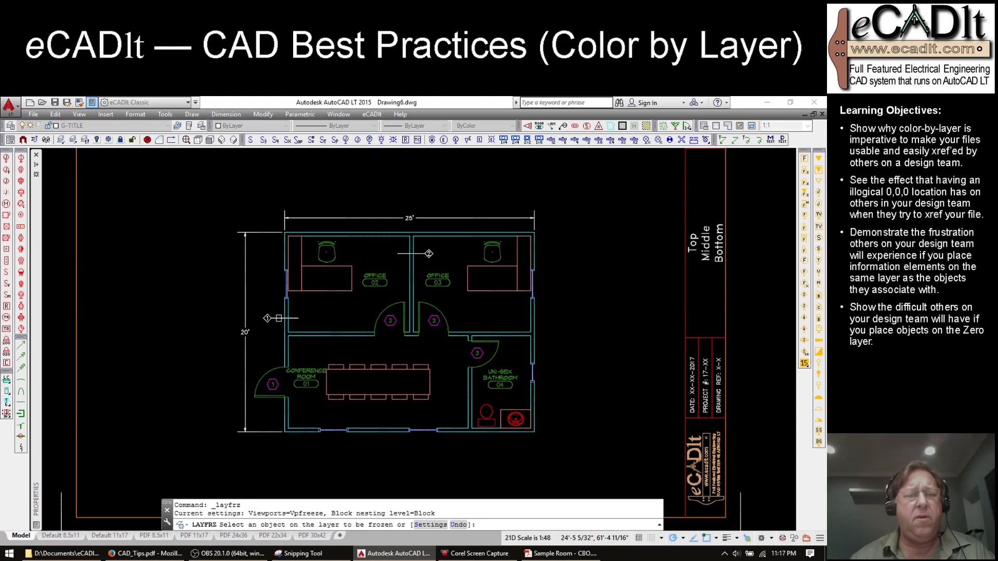
pyautogui.click(279, 318)
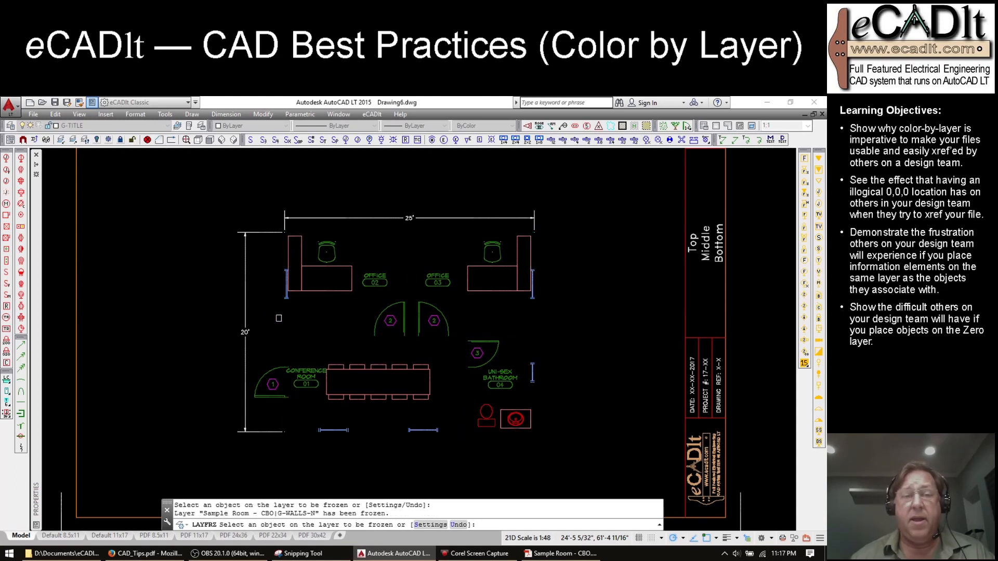
pyautogui.press('Escape')
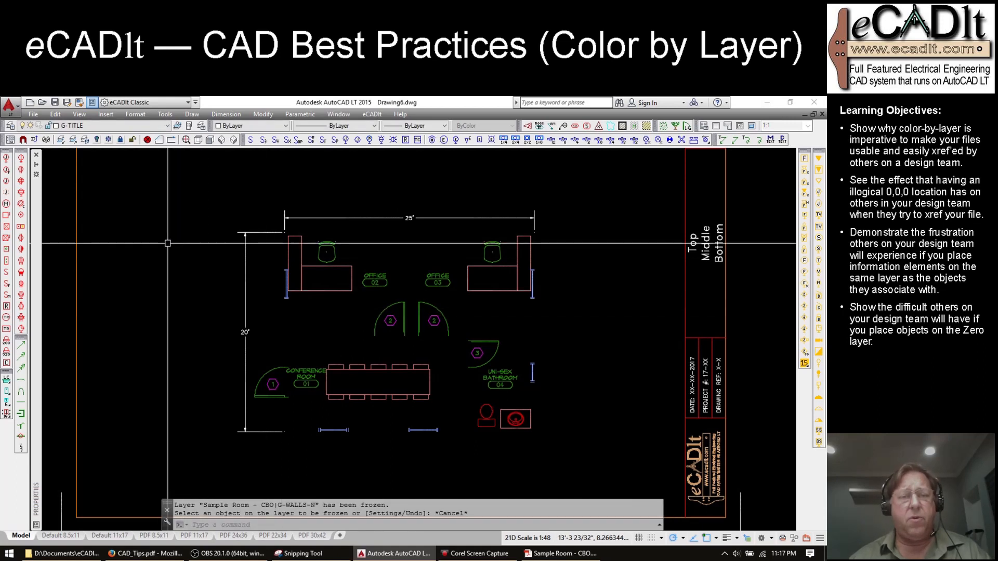
pyautogui.hotkey('ctrl', 'z')
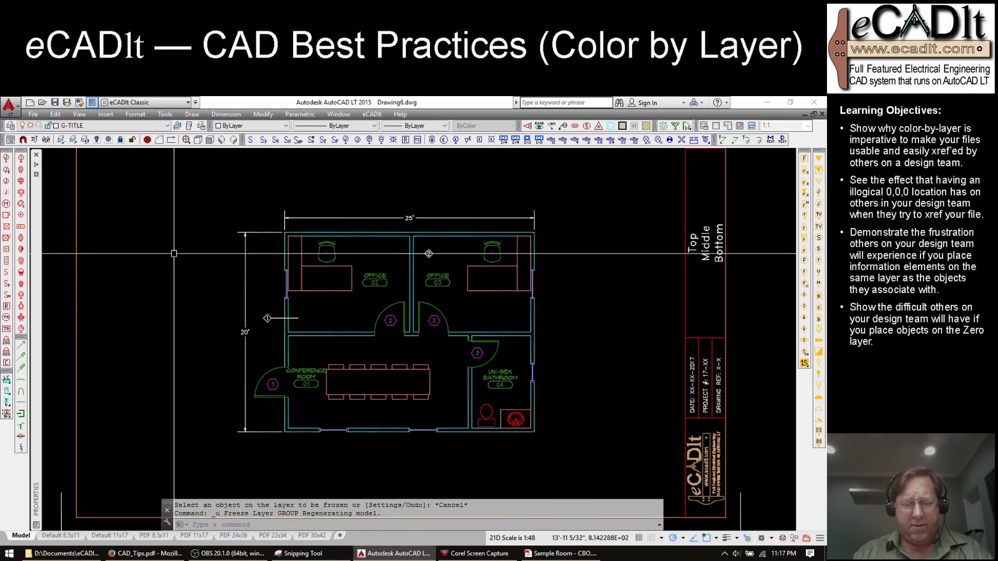
# Step: Open the source drawing Sample Room - CBO.dwg
pyautogui.write('OF')
pyautogui.press('Return')
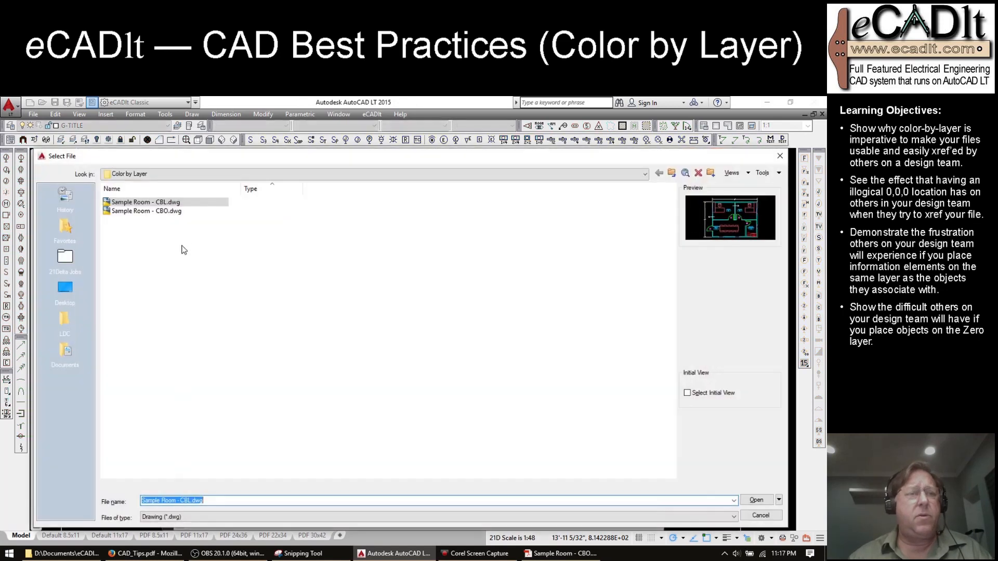
pyautogui.doubleClick(172, 211)
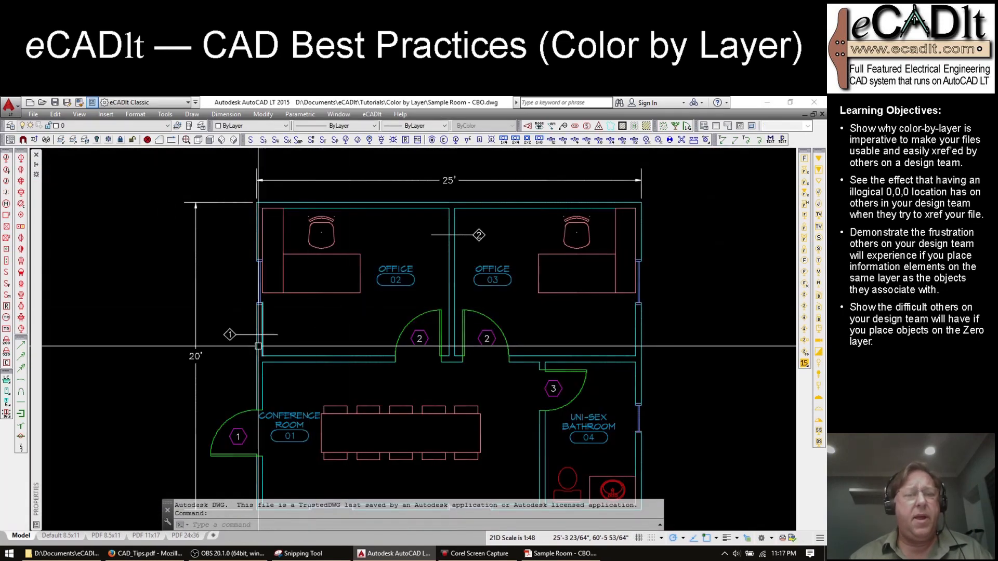
# Step: Check which layer and color wall tag 1 and the adjacent exterior wall line use
pyautogui.click(247, 336)
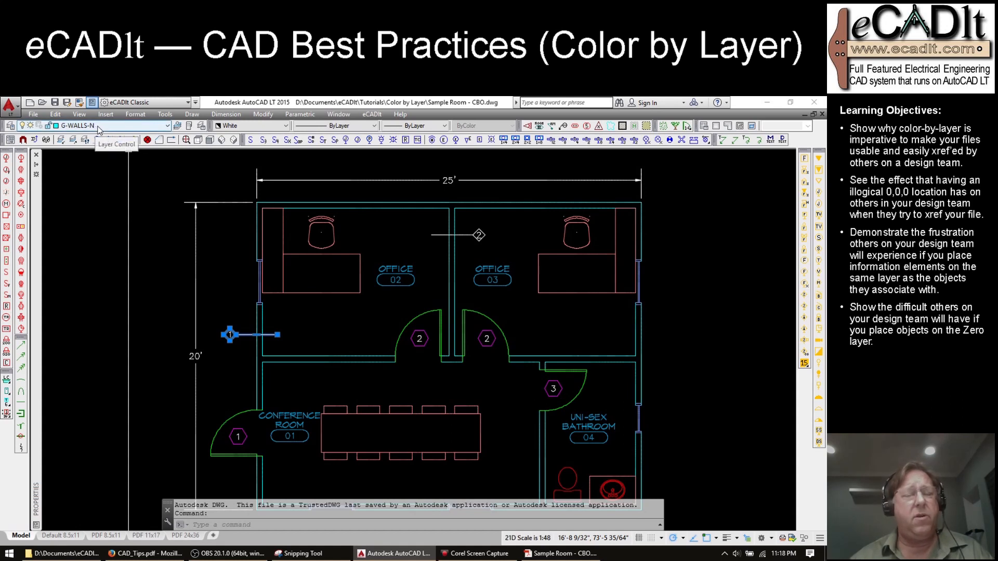
pyautogui.press('Escape')
pyautogui.click(254, 316)
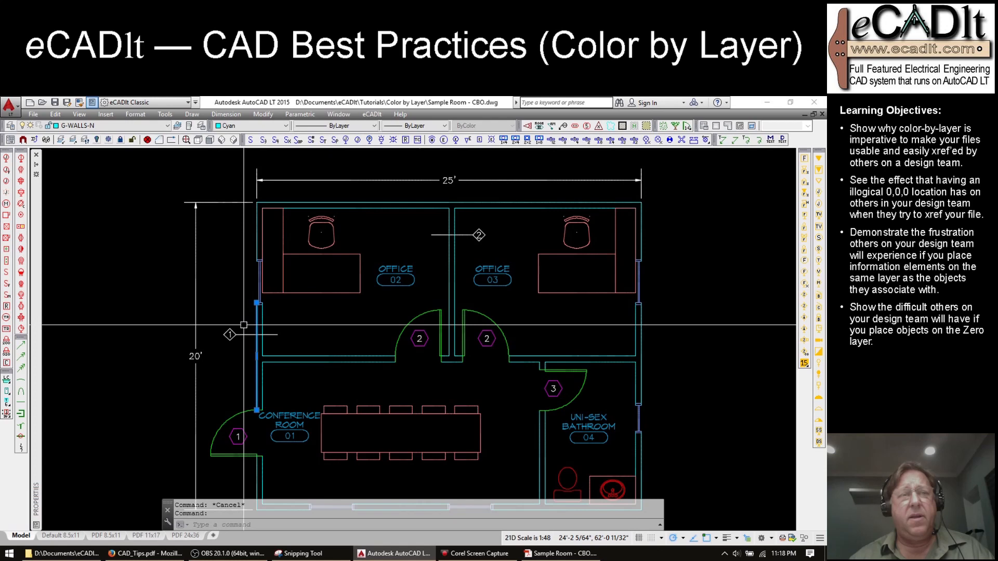
pyautogui.press('Escape')
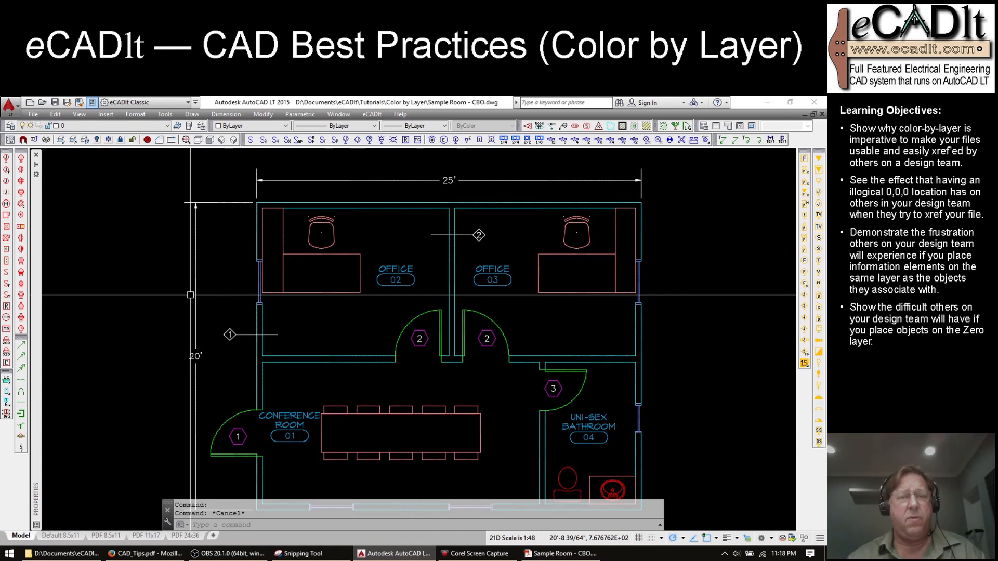
# Step: Return to Drawing6, freeze the layer of wall tag 1 in the floor plan xref again, and undo it
pyautogui.hotkey('ctrl', 'Tab')
pyautogui.scroll(3, 321, 323)
pyautogui.moveTo(321, 323); pyautogui.dragTo(289, 323, button='middle')
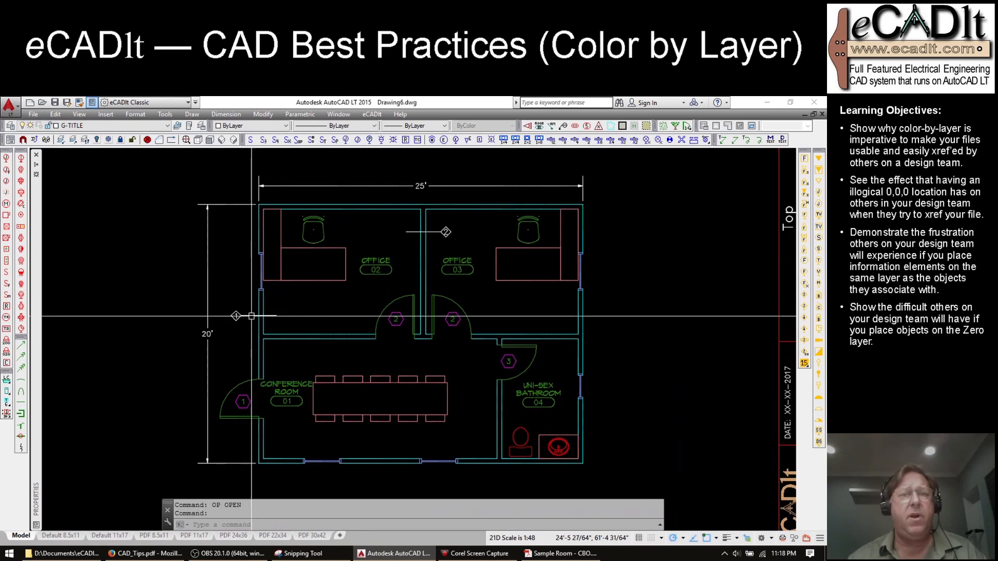
pyautogui.click(109, 139)
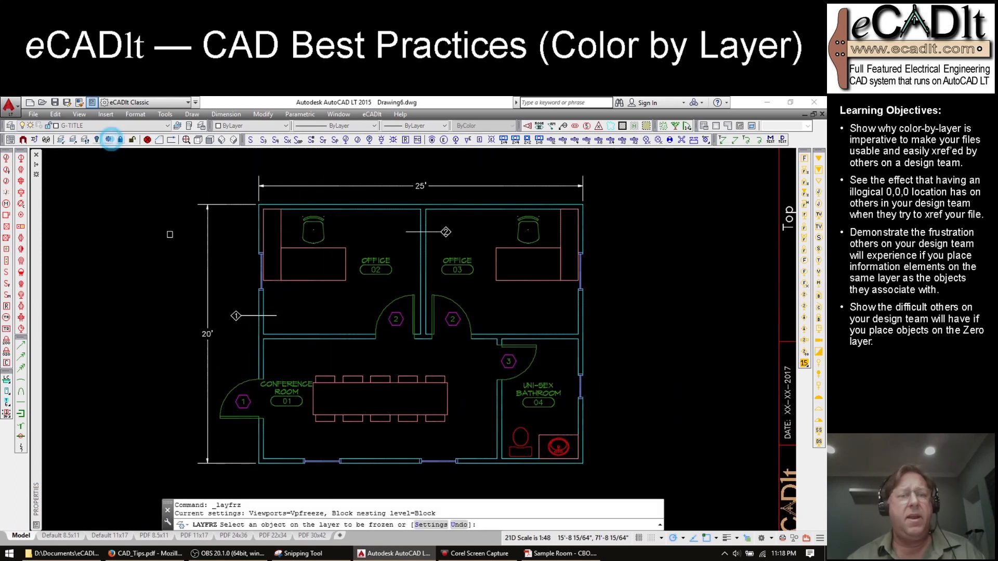
pyautogui.click(261, 316)
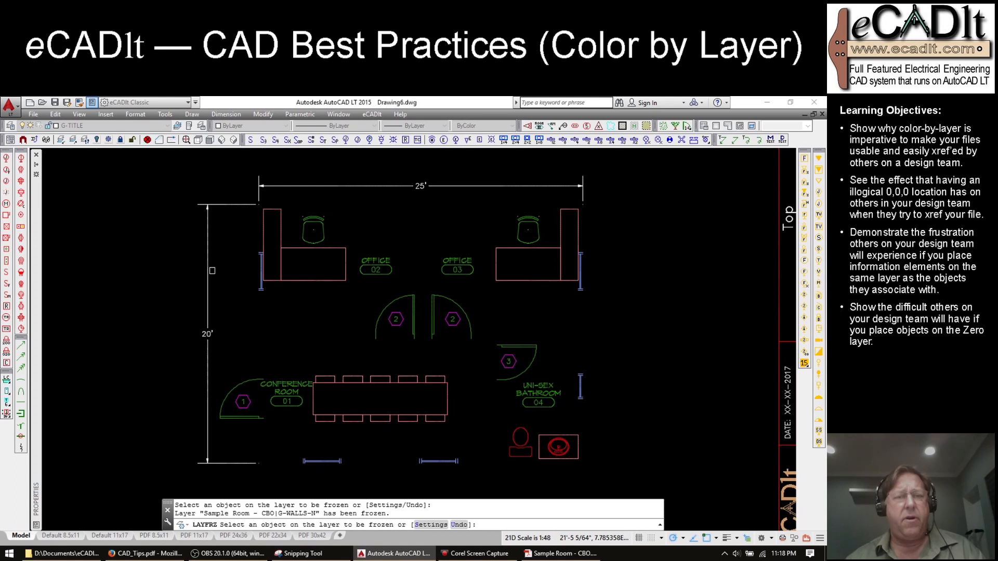
pyautogui.press('Escape')
pyautogui.hotkey('ctrl', 'z')
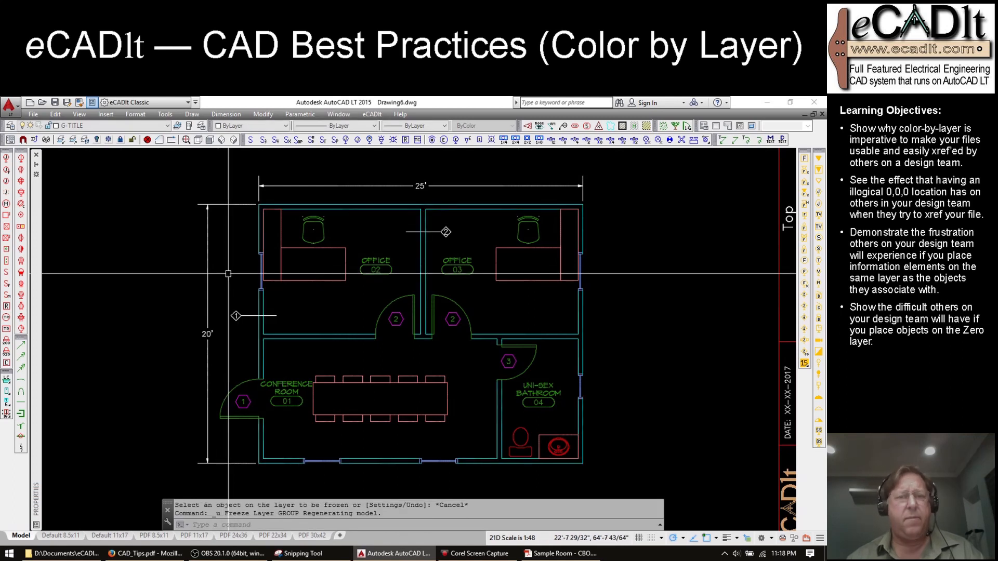
# Step: Freeze the layer of door tag 2 in the floor plan xref
pyautogui.click(108, 139)
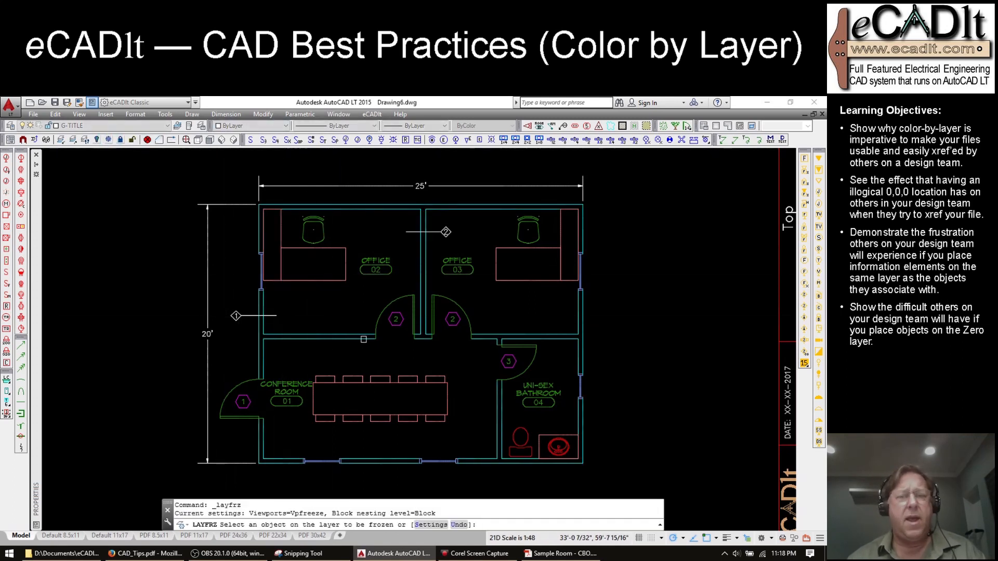
pyautogui.click(391, 326)
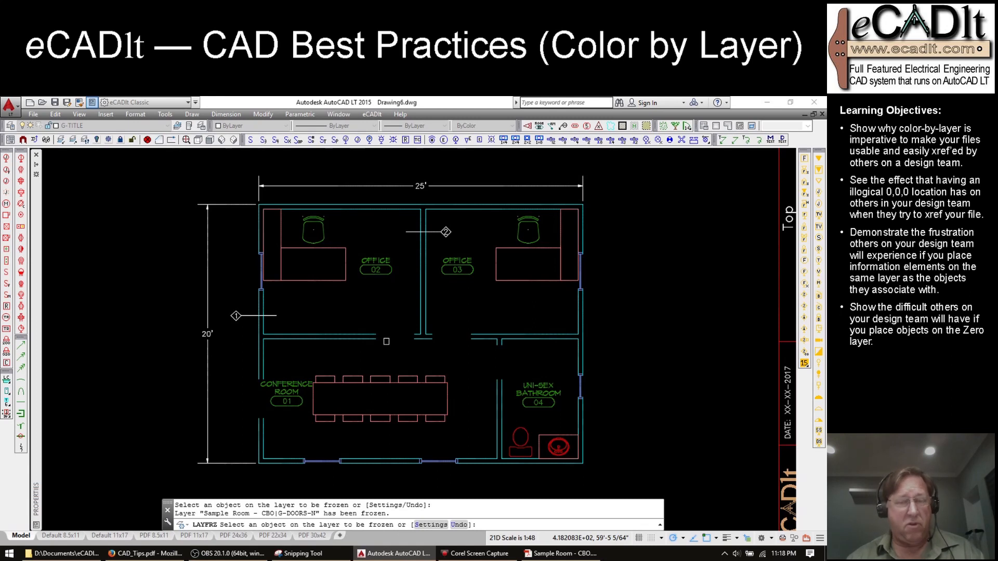
# Step: In the source drawing Sample Room - CBO.dwg, check which layer door tag 2 and the Office 02 door use
pyautogui.hotkey('ctrl', 'Tab')
pyautogui.scroll(5, 437, 332)
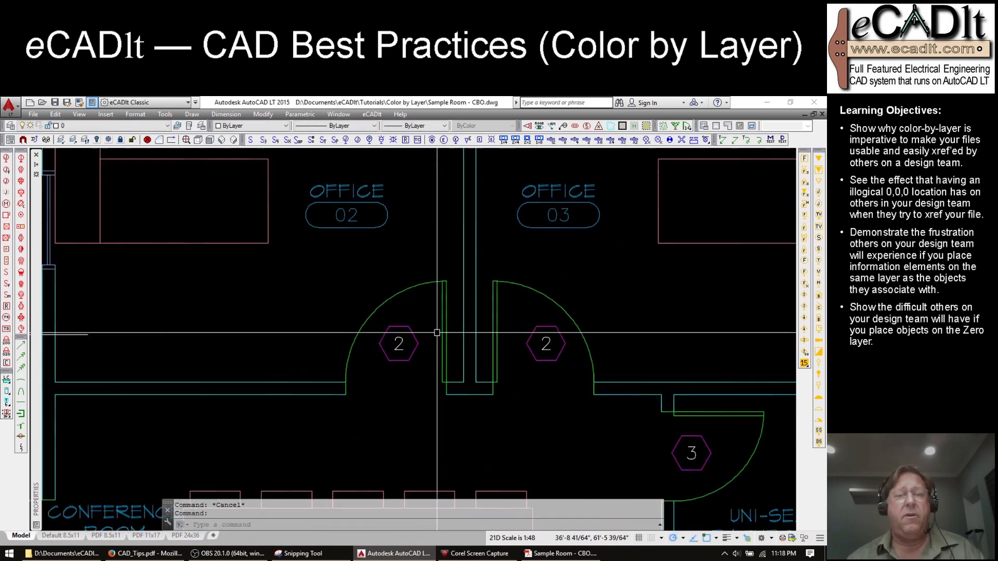
pyautogui.moveTo(437, 333); pyautogui.dragTo(402, 338, button='middle')
pyautogui.click(383, 339)
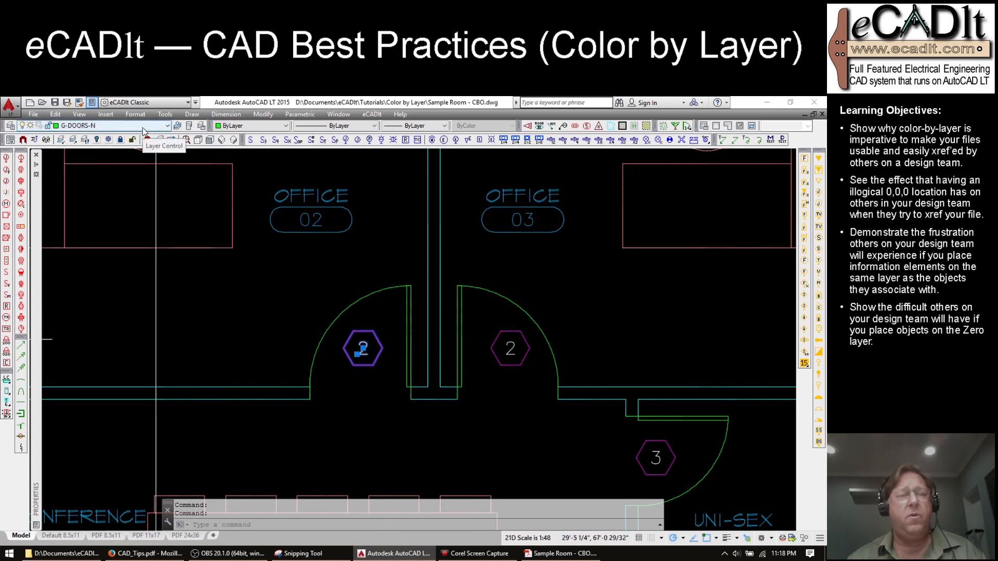
pyautogui.press('Escape')
pyautogui.click(361, 300)
pyautogui.click(372, 333)
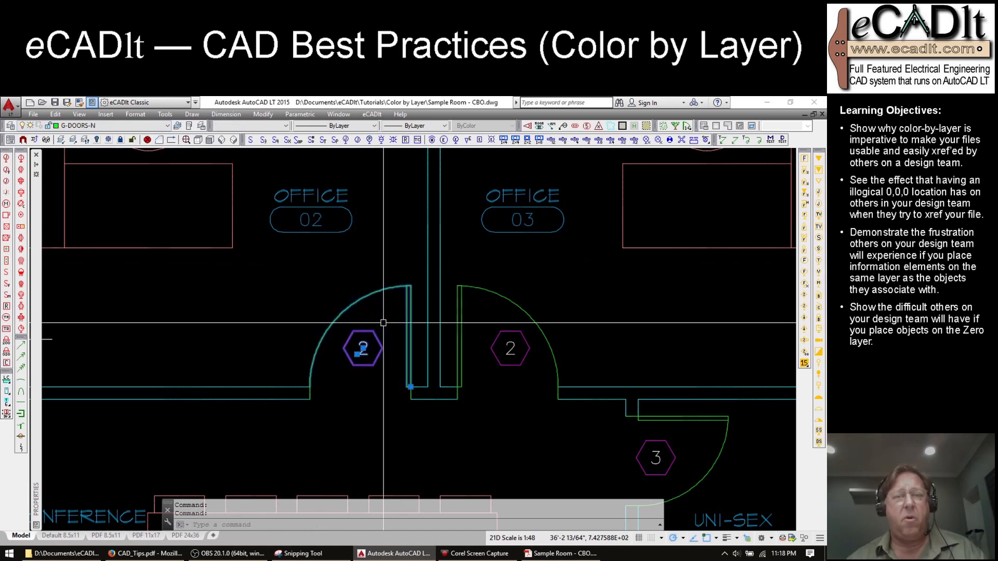
pyautogui.press('Escape')
pyautogui.scroll(-5, 383, 323)
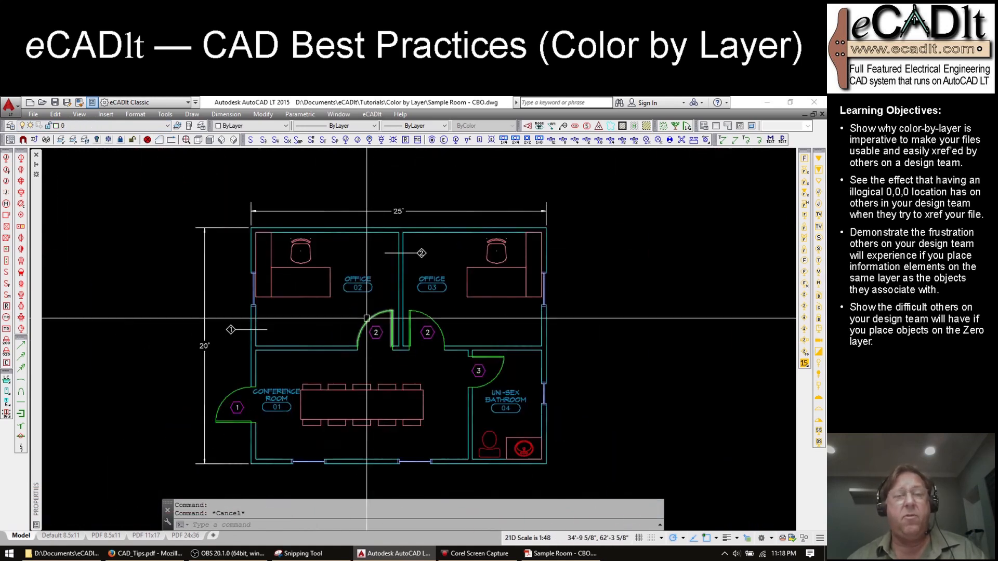
pyautogui.moveTo(366, 314); pyautogui.dragTo(357, 291, button='middle')
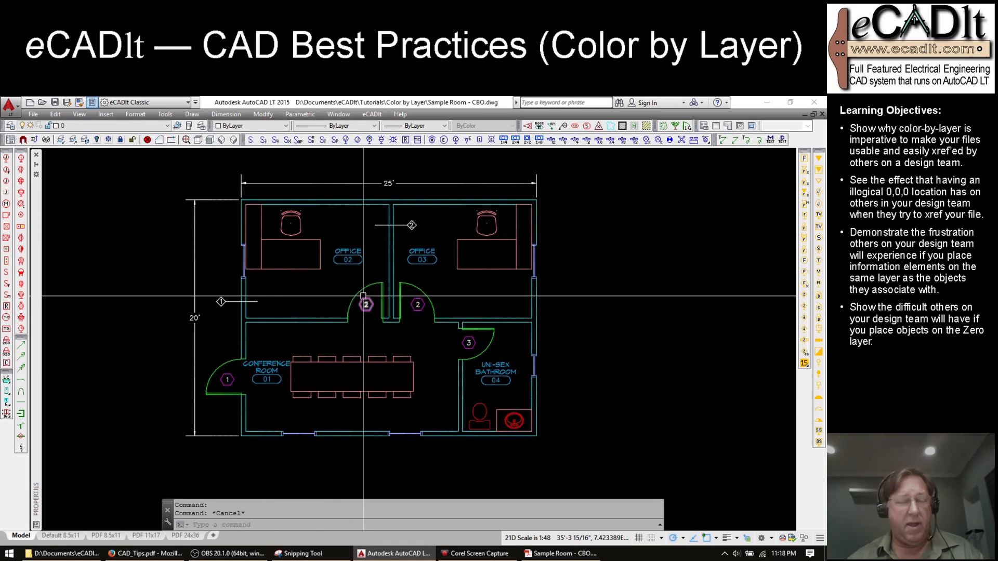
# Step: Return to Drawing6 and undo the freeze of the door layer
pyautogui.hotkey('ctrl', 'Tab')
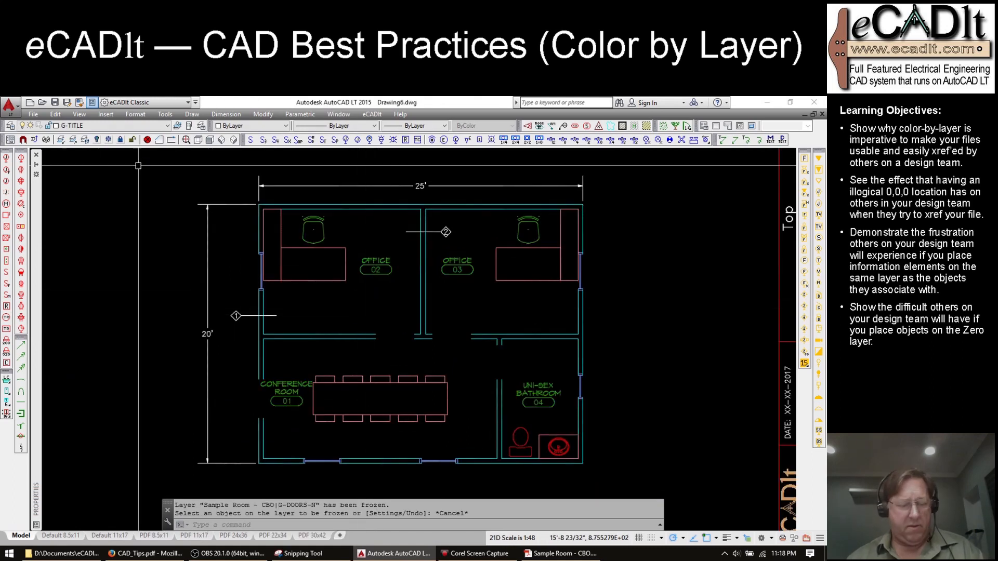
pyautogui.hotkey('ctrl', 'z')
pyautogui.hotkey('ctrl', 'z')
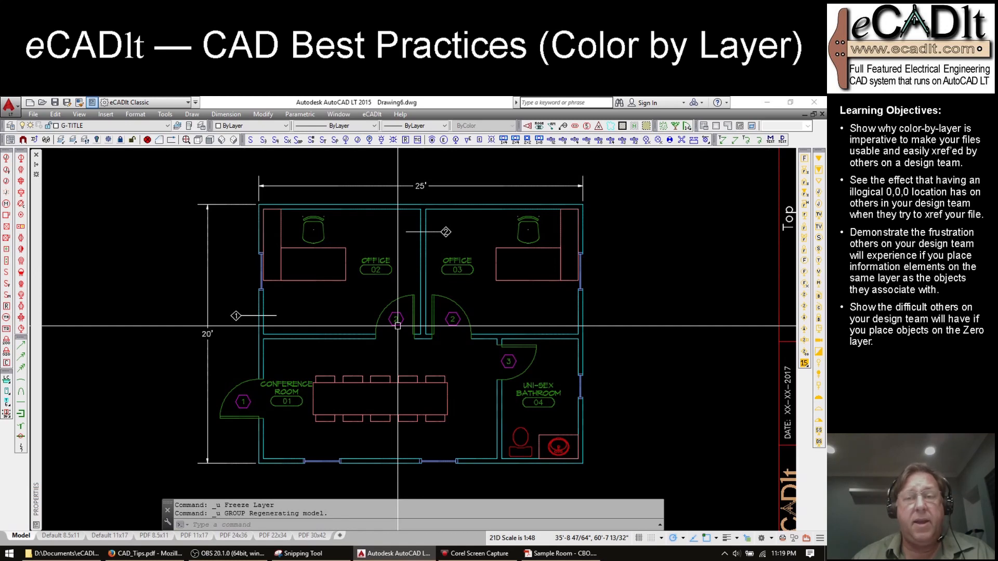
# Step: Try to freeze the layer of the 25' overall dimension in the floor plan xref
pyautogui.moveTo(473, 395); pyautogui.dragTo(432, 386, button='middle')
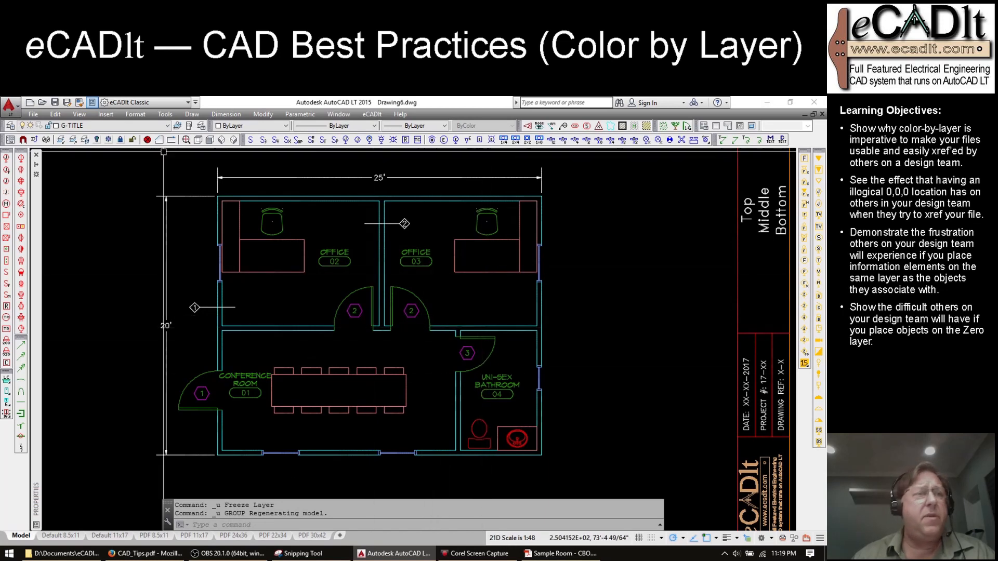
pyautogui.click(108, 140)
pyautogui.click(218, 178)
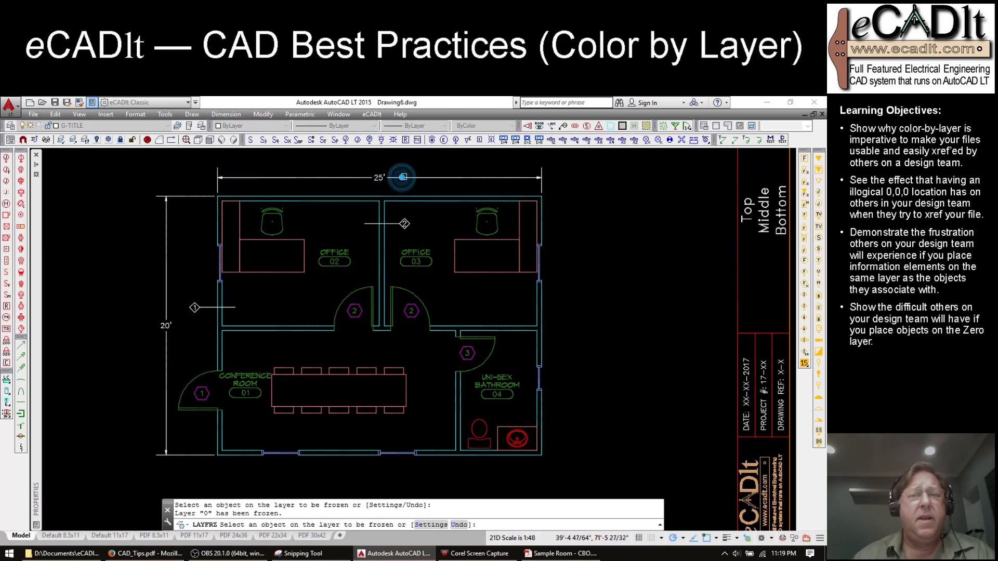
pyautogui.press('Escape')
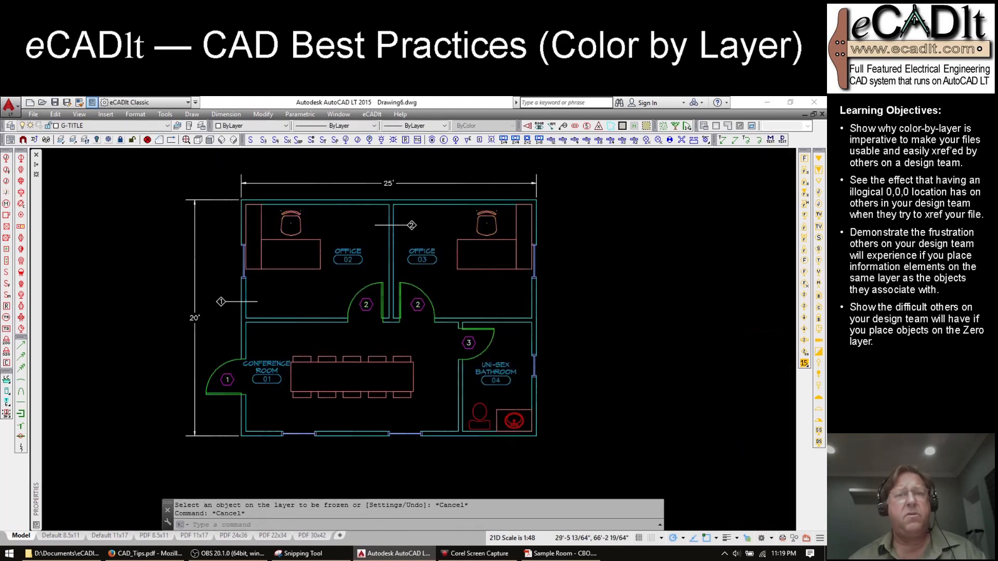
# Step: Check the layer of the 25' dimension in Sample Room - CBO.dwg and return to Drawing6
pyautogui.hotkey('ctrl', 'Tab')
pyautogui.click(331, 183)
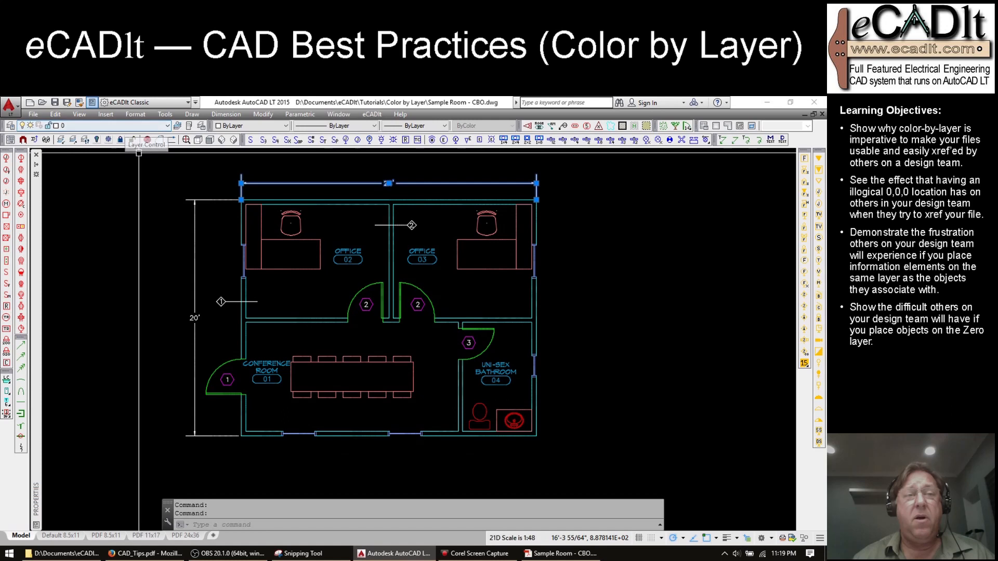
pyautogui.press('Escape')
pyautogui.press('Escape')
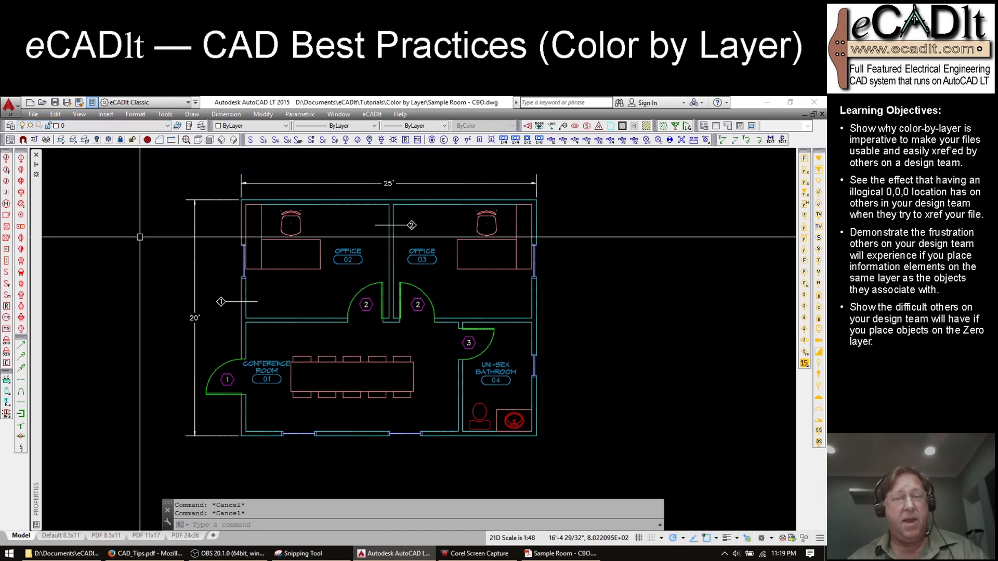
pyautogui.hotkey('ctrl', 'Tab')
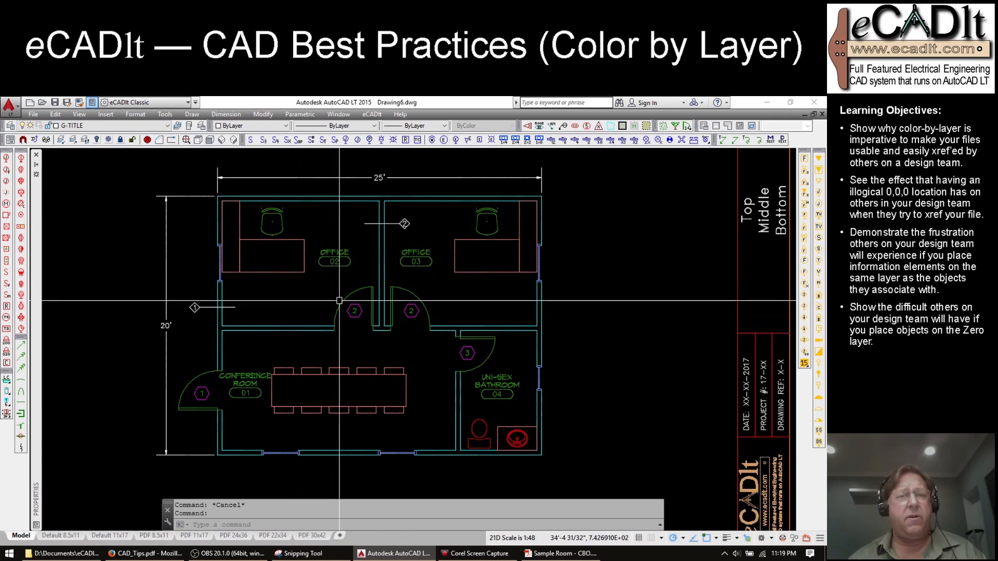
# Step: Check the layer and color of the wall line between Office 02 and the conference room in the source drawing, and return to Drawing6
pyautogui.hotkey('ctrl', 'Tab')
pyautogui.click(310, 324)
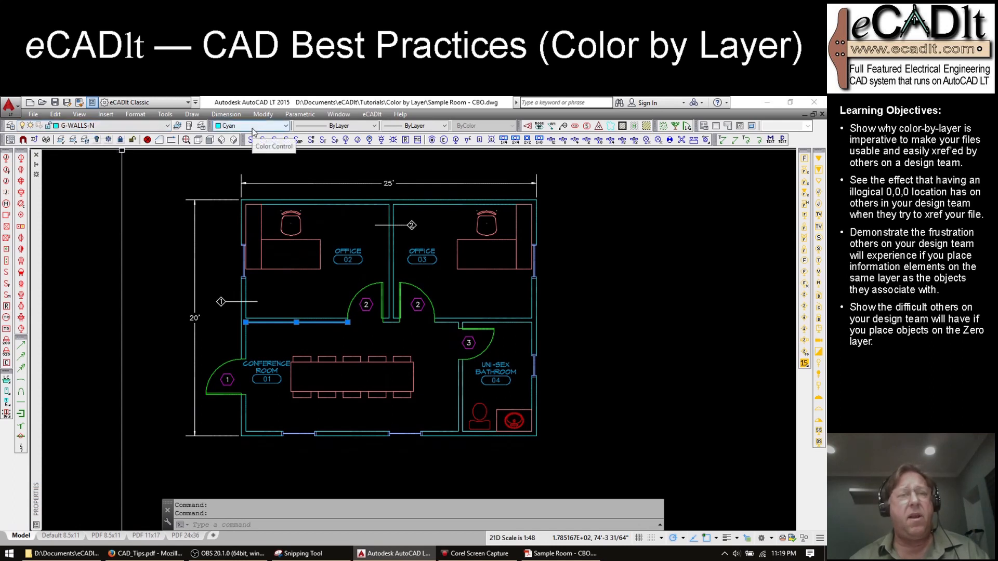
pyautogui.press('Escape')
pyautogui.press('Escape')
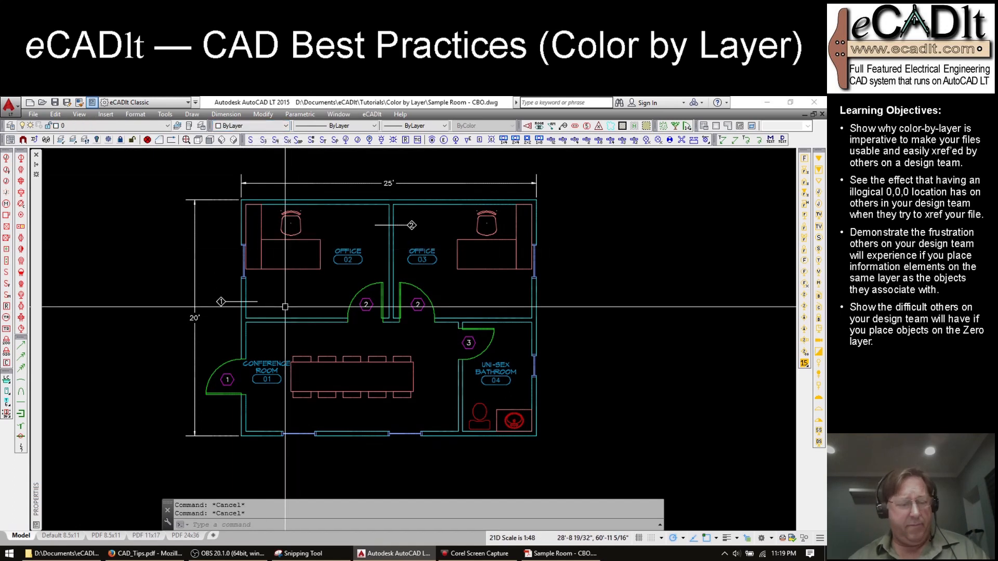
pyautogui.hotkey('ctrl', 'Tab')
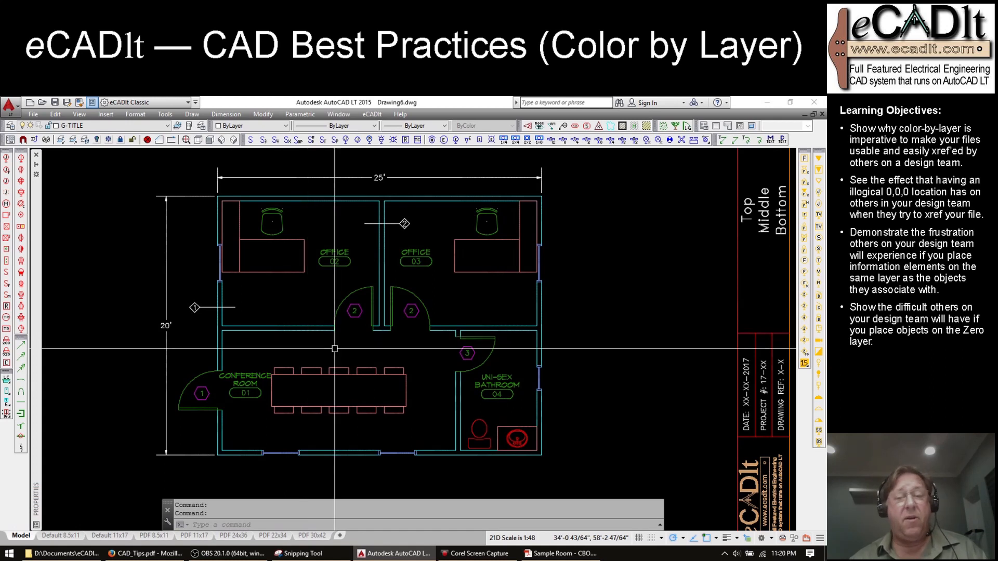
# Step: Check the layer and color of the bathroom toilet block in Sample Room - CBO.dwg
pyautogui.moveTo(518, 422); pyautogui.dragTo(484, 373, button='middle')
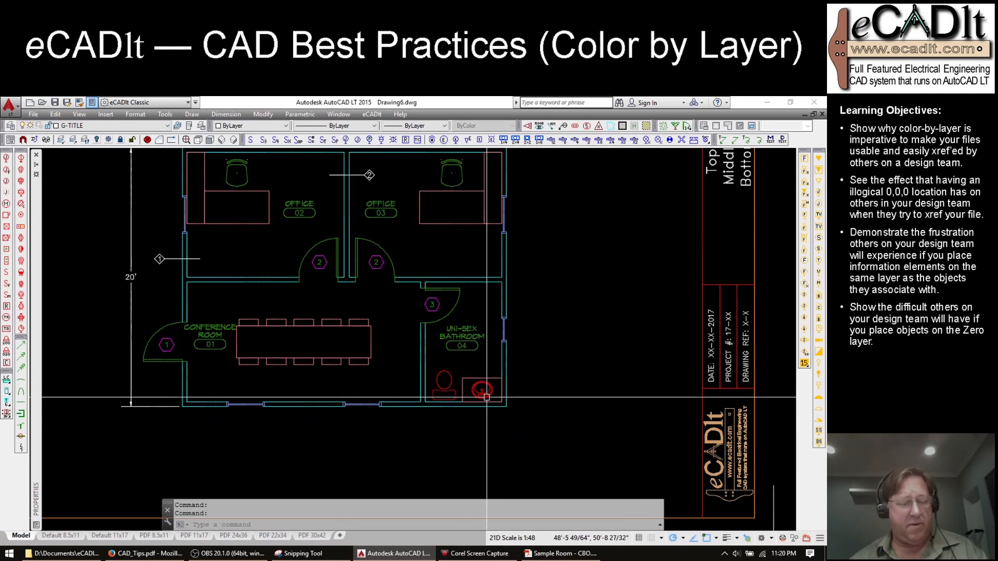
pyautogui.hotkey('ctrl', 'Tab')
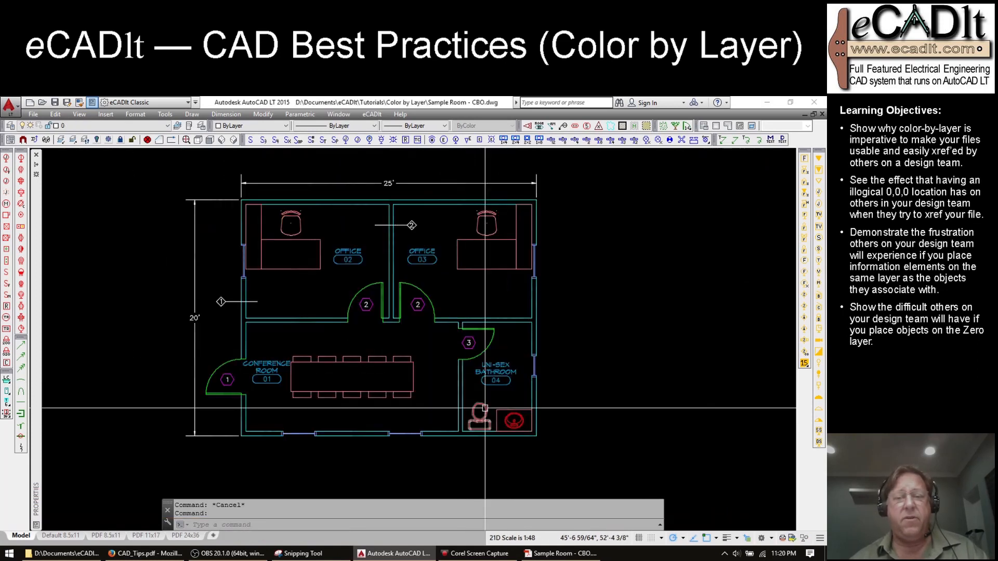
pyautogui.click(486, 407)
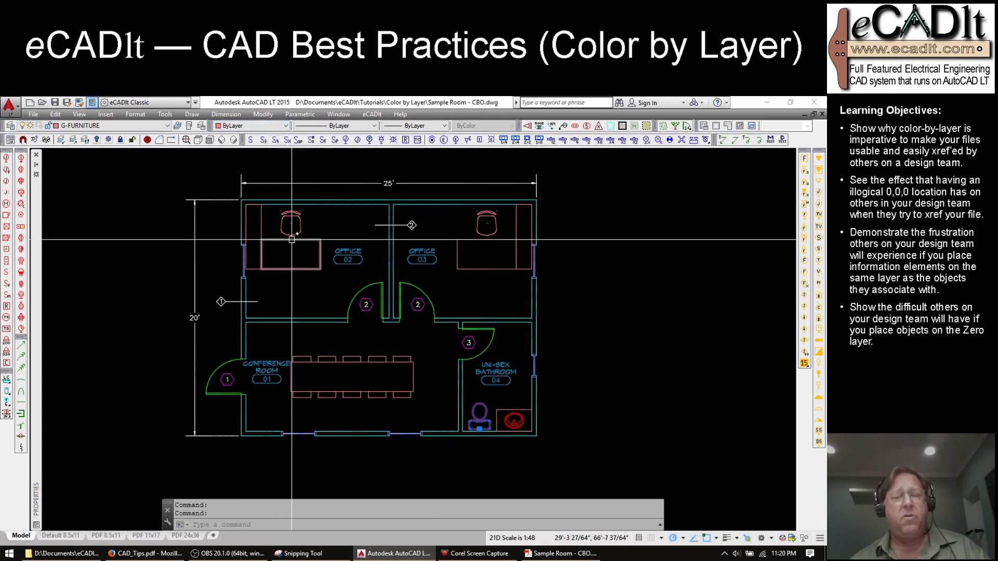
pyautogui.press('Escape')
# Step: Explode the toilet block in the unisex bathroom
pyautogui.scroll(5, 478, 411)
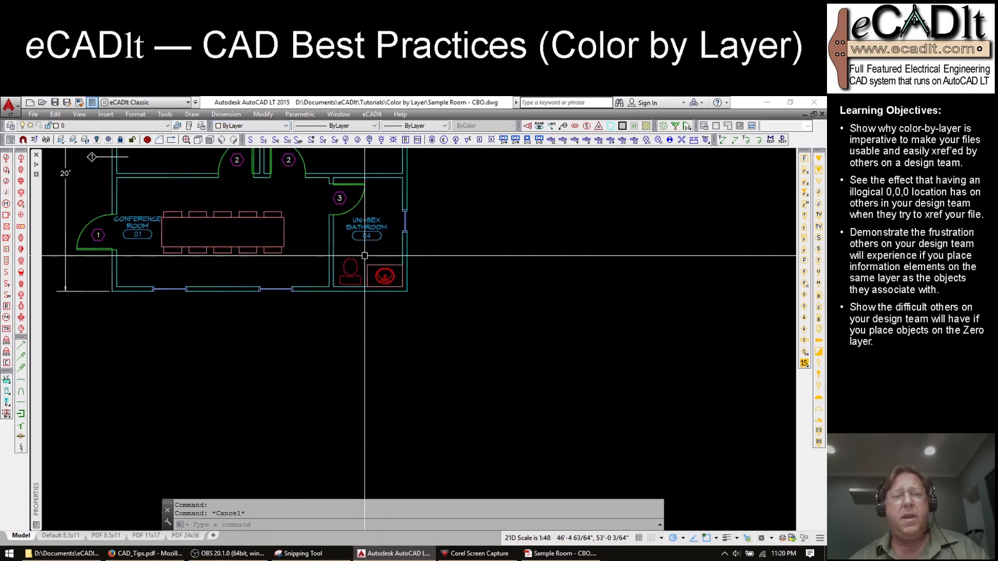
pyautogui.click(347, 263)
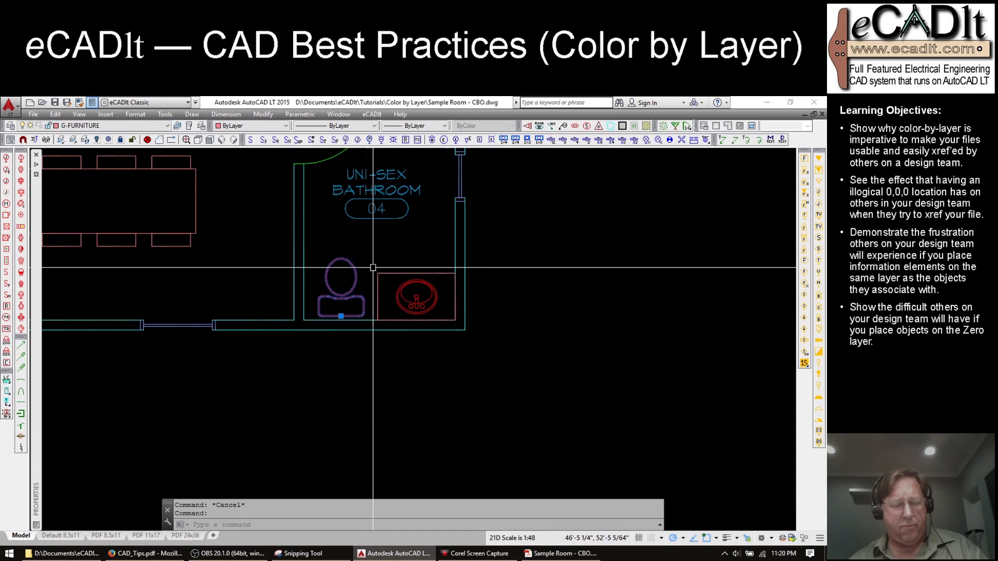
pyautogui.write('EX')
pyautogui.press('Return')
# Step: Check the layer and color of the exploded toilet's oval bowl, and select the sink block for comparison
pyautogui.click(326, 273)
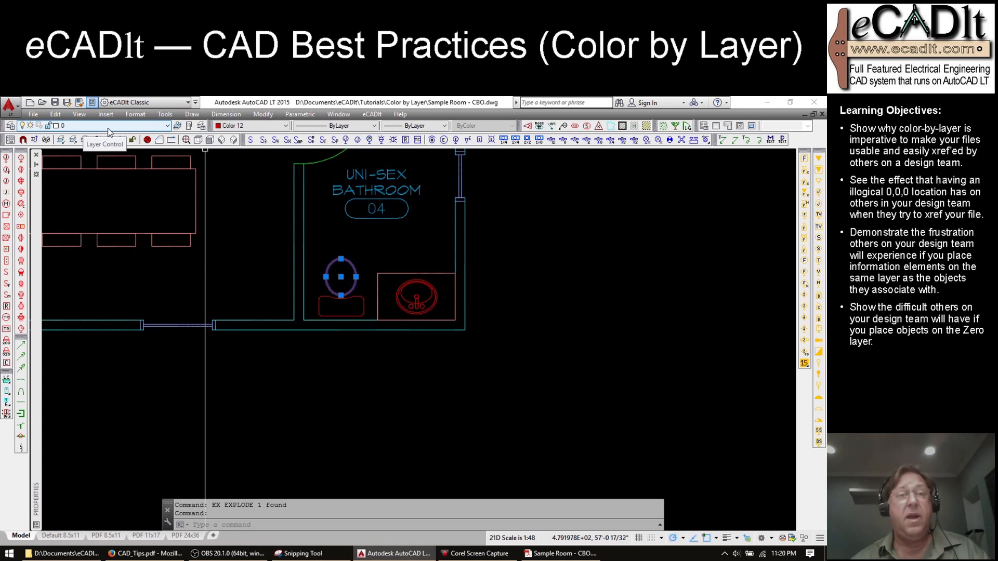
pyautogui.click(251, 126)
pyautogui.click(233, 134)
pyautogui.press('Escape')
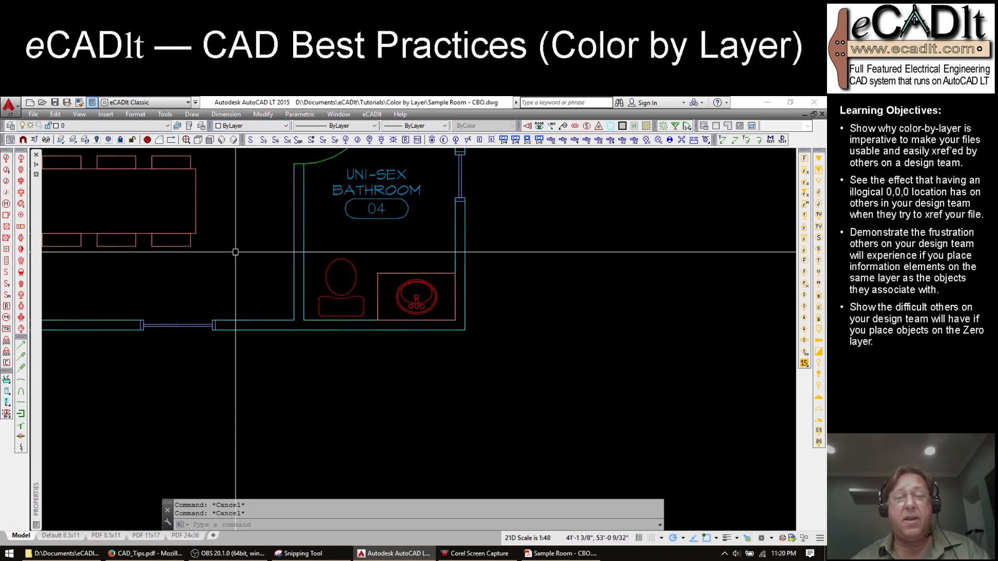
pyautogui.click(412, 285)
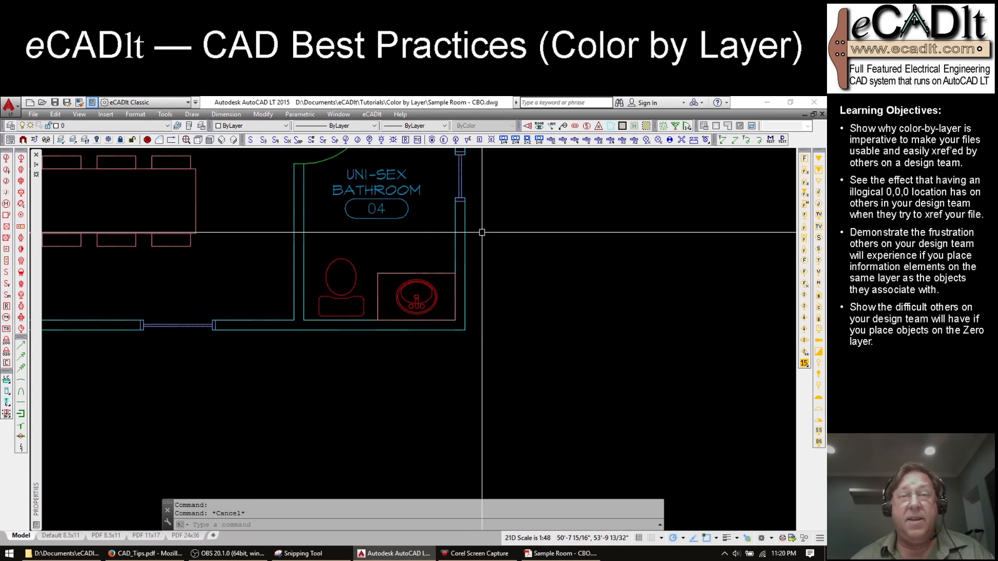
pyautogui.scroll(-2, 482, 232)
pyautogui.moveTo(485, 198); pyautogui.dragTo(530, 346, button='middle')
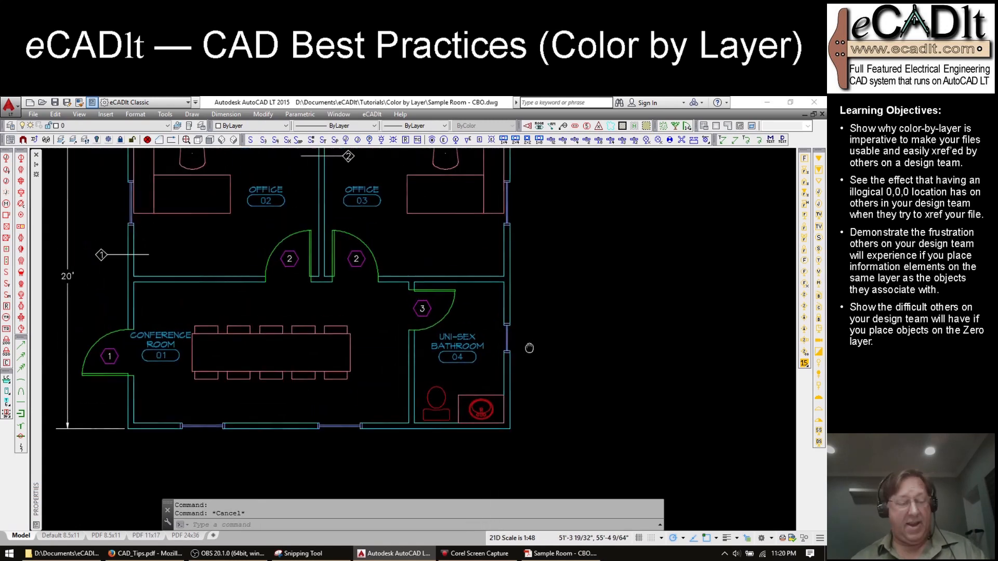
# Step: Return to Drawing6 and place a duplex receptacle on the Office 02 side of the wall shared with the conference room
pyautogui.hotkey('ctrl', 'Tab')
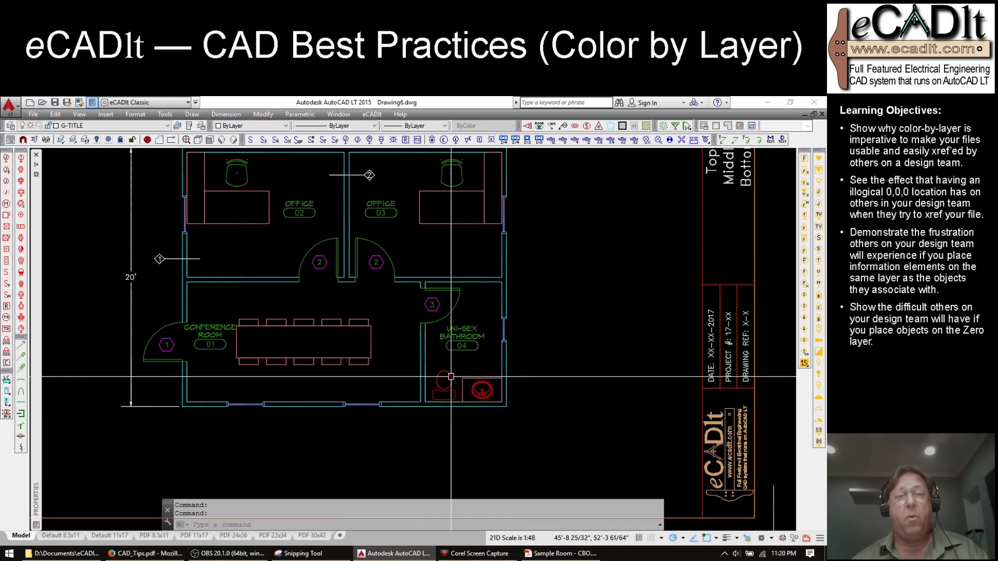
pyautogui.scroll(3, 216, 256)
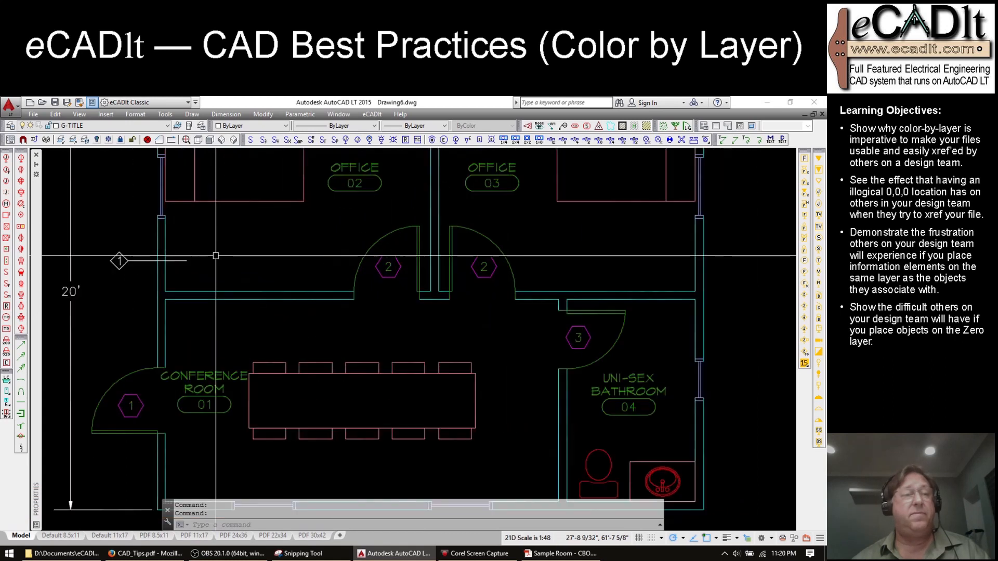
pyautogui.click(21, 168)
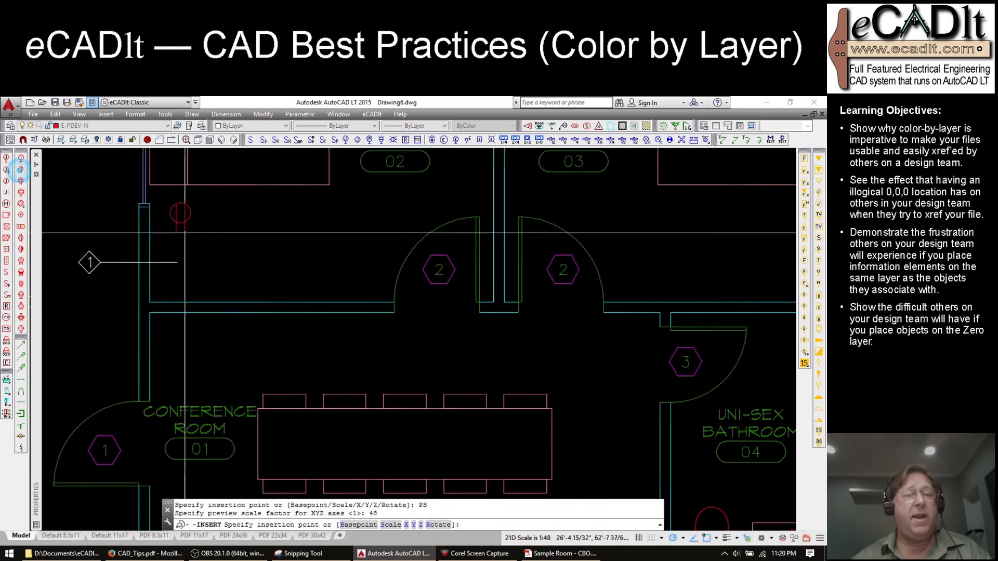
pyautogui.click(271, 302)
pyautogui.click(289, 303)
pyautogui.moveTo(274, 214); pyautogui.dragTo(349, 398, button='middle')
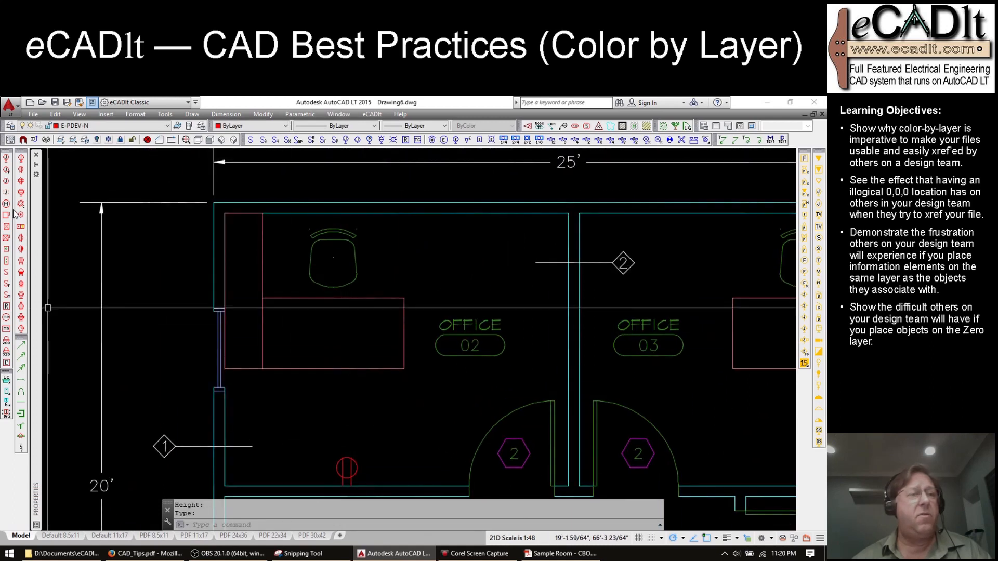
# Step: Place a quad receptacle and a triangular telecom outlet symbol on the exterior wall beside the Office 02 desk
pyautogui.click(21, 182)
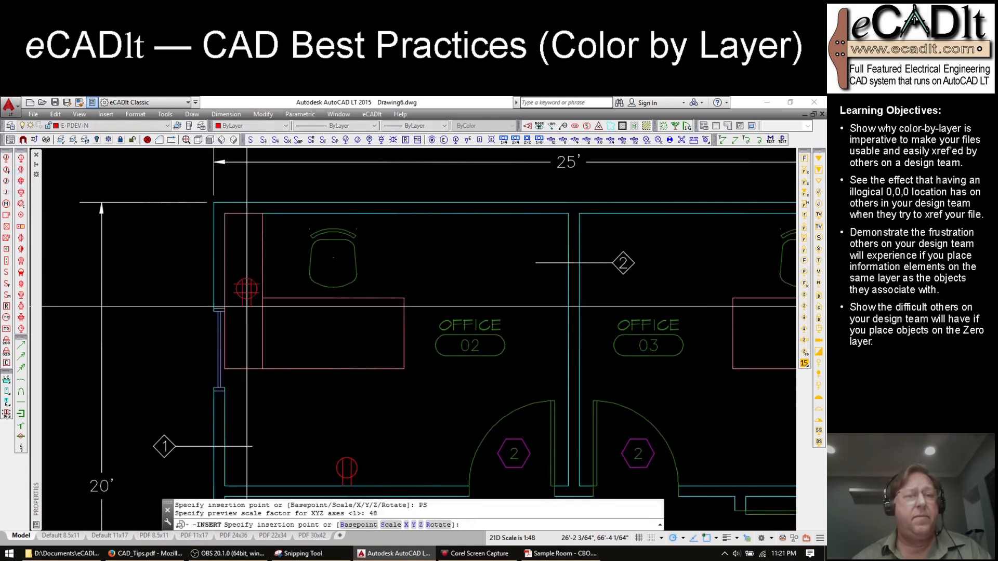
pyautogui.click(224, 275)
pyautogui.click(244, 274)
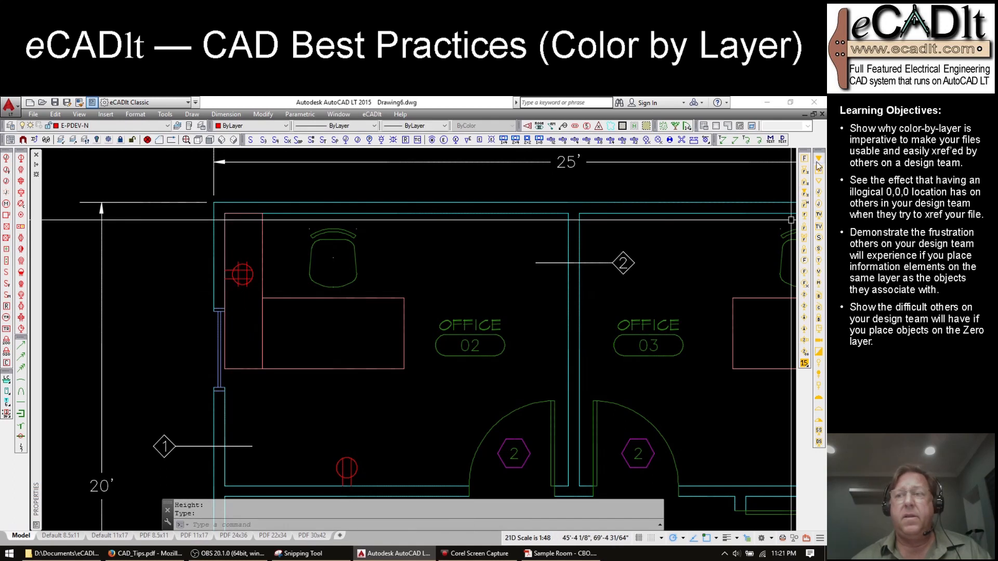
pyautogui.click(225, 308)
pyautogui.click(226, 332)
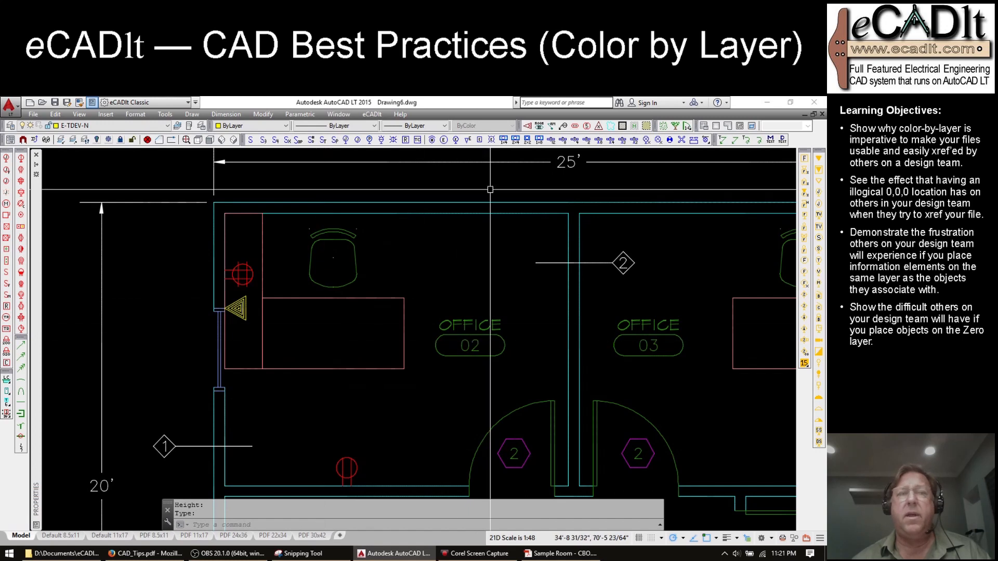
# Step: Place a duplex receptacle and a triangular telecom outlet side by side on the upper exterior wall of Office 02
pyautogui.click(20, 158)
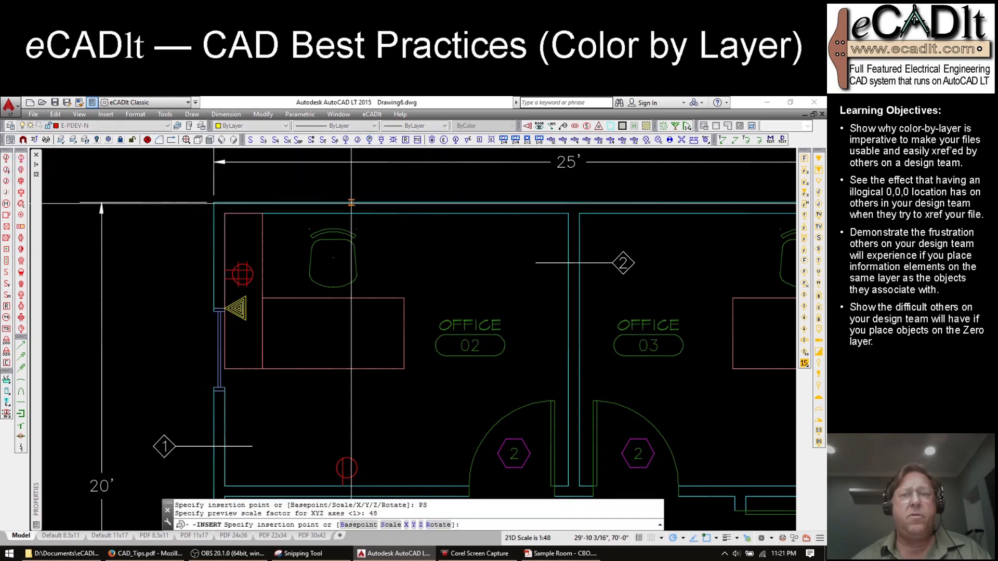
pyautogui.click(496, 213)
pyautogui.click(472, 213)
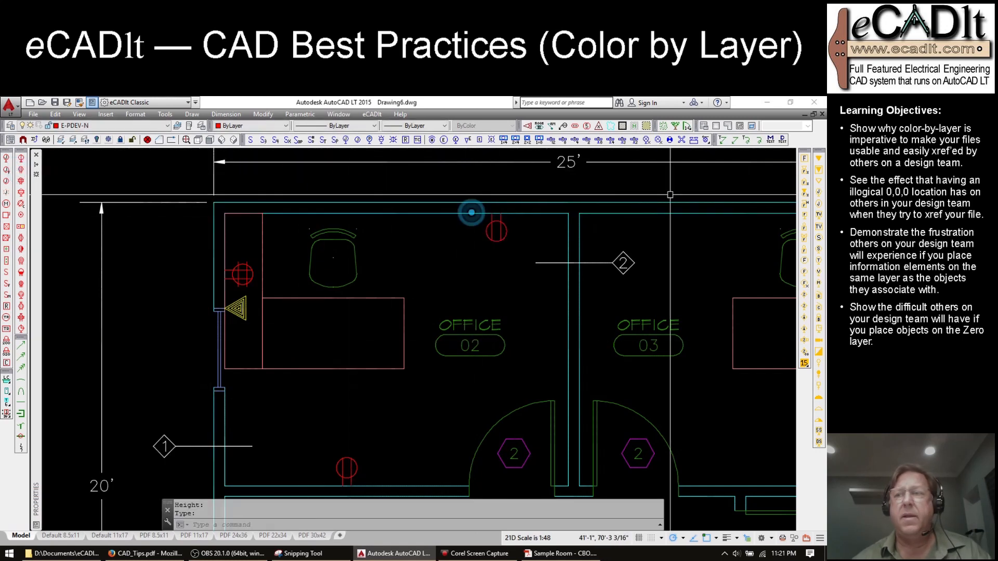
pyautogui.click(819, 158)
pyautogui.click(469, 214)
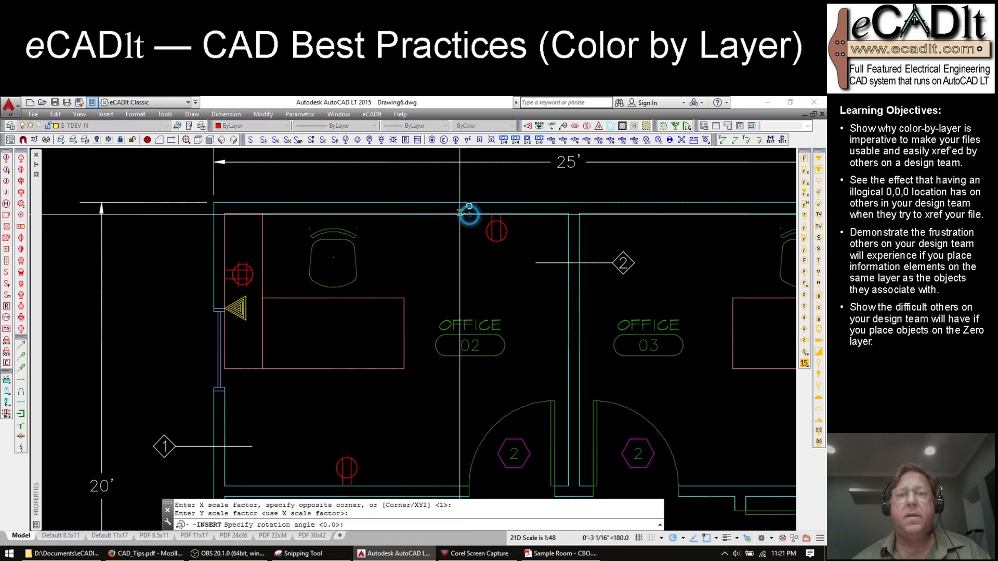
pyautogui.click(444, 214)
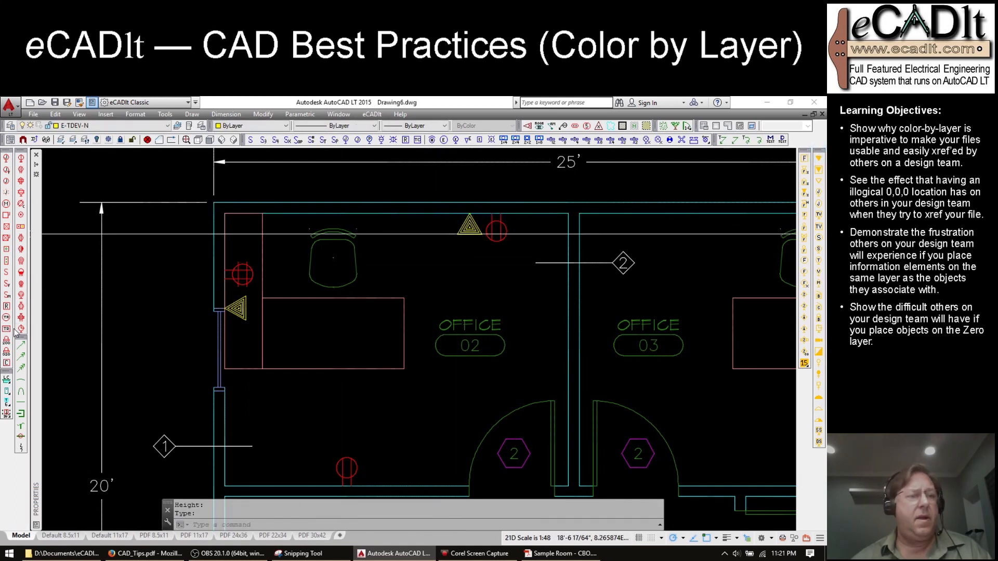
# Step: Draw a circuit arc from the quad receptacle to the duplex receptacle on Office 02's upper wall, bowing below the chair
pyautogui.click(23, 388)
pyautogui.scroll(5, 237, 312)
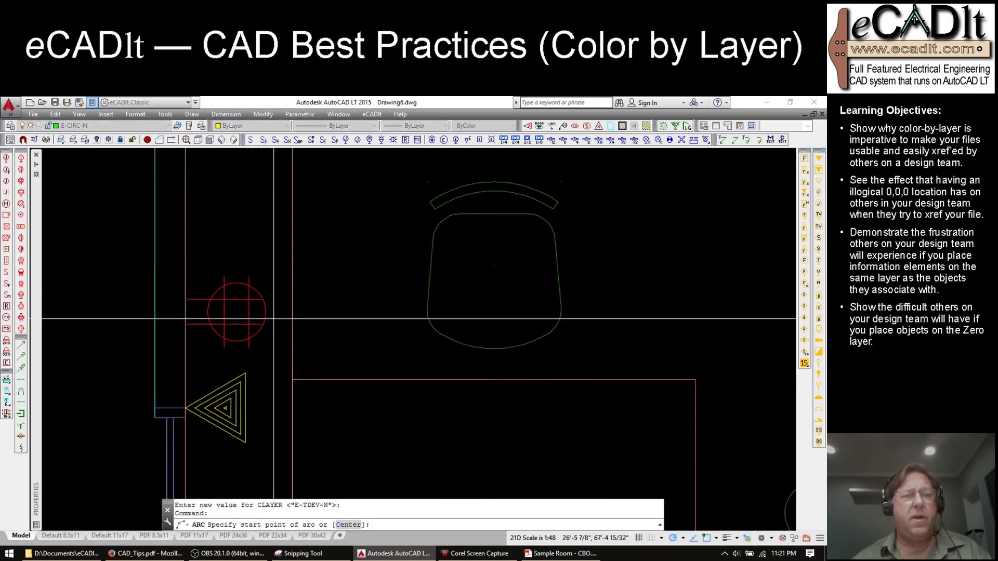
pyautogui.click(267, 310)
pyautogui.scroll(-4, 268, 310)
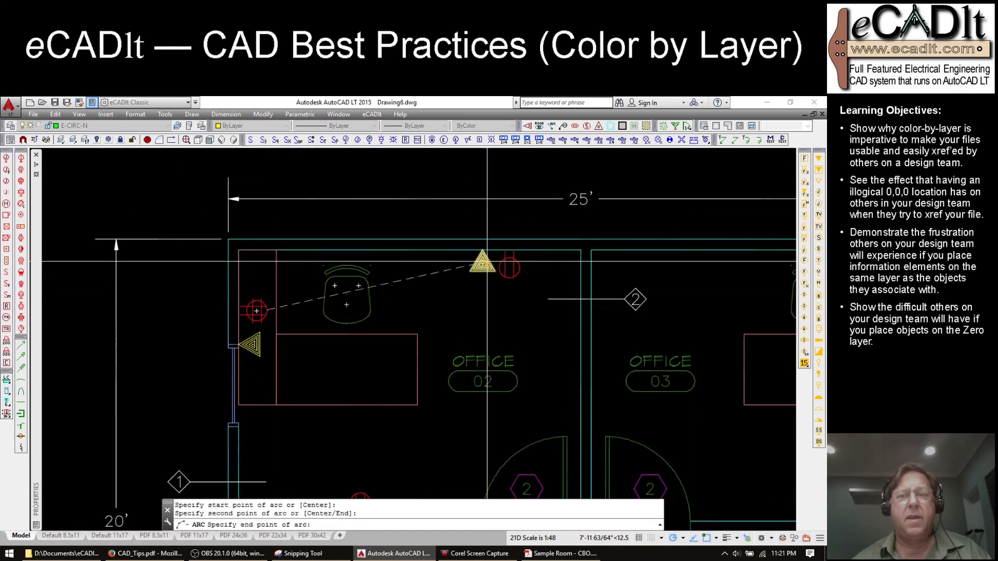
pyautogui.scroll(5, 504, 268)
pyautogui.click(490, 292)
pyautogui.scroll(-4, 490, 291)
pyautogui.scroll(2, 363, 339)
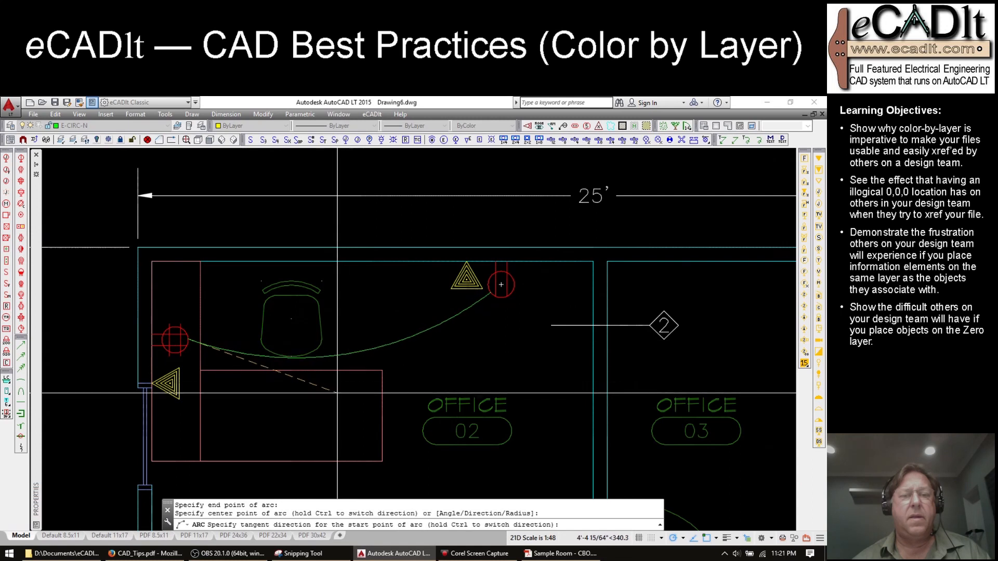
pyautogui.click(291, 410)
# Step: Draw a second circuit arc from the duplex receptacle on the conference room wall to the quad receptacle, setting its curve by tangent direction
pyautogui.moveTo(290, 410); pyautogui.dragTo(462, 306, button='middle')
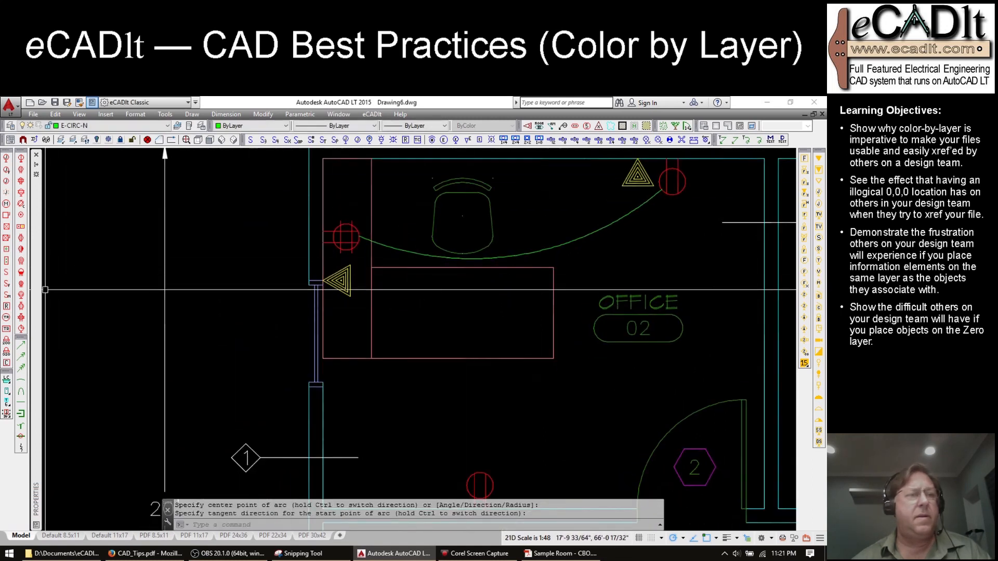
pyautogui.click(22, 390)
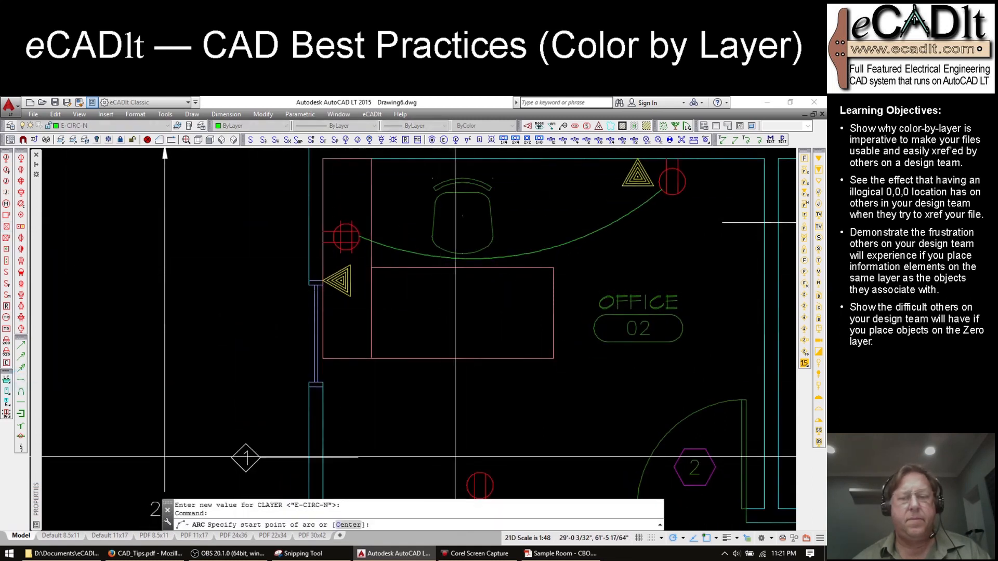
pyautogui.scroll(4, 478, 471)
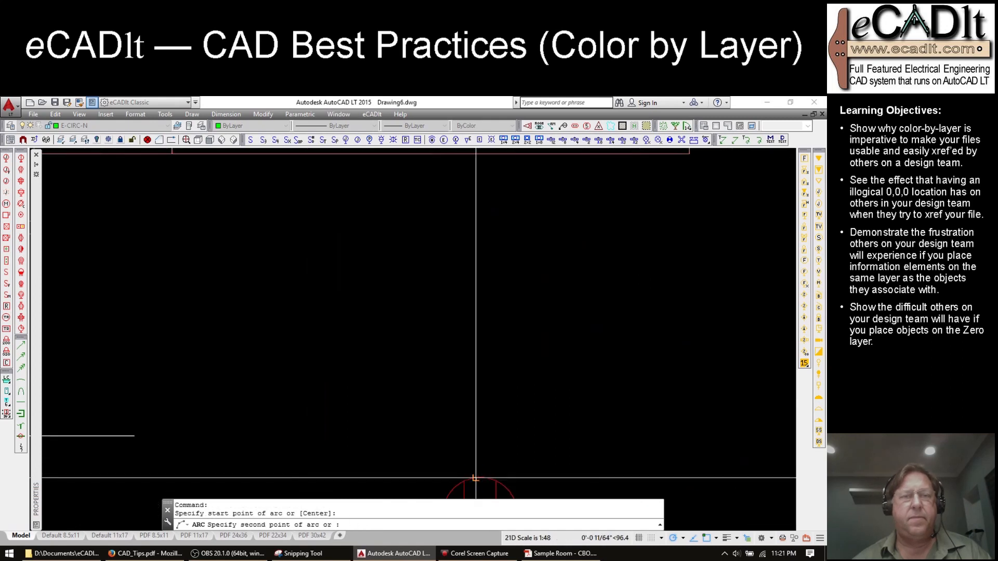
pyautogui.click(474, 474)
pyautogui.scroll(-5, 472, 471)
pyautogui.scroll(3, 385, 290)
pyautogui.click(381, 291)
pyautogui.scroll(-3, 385, 291)
pyautogui.write('d')
pyautogui.press('Return')
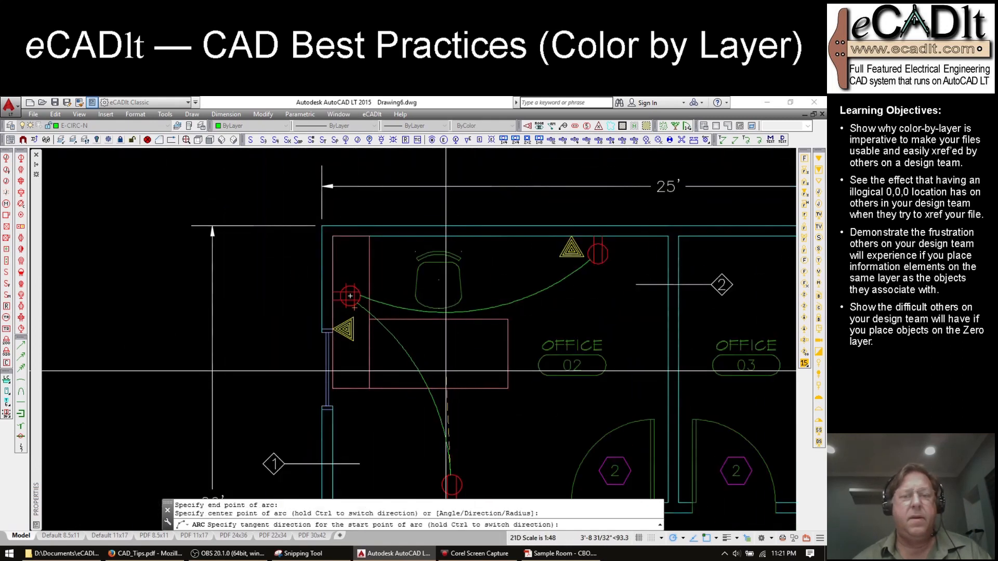
pyautogui.click(451, 383)
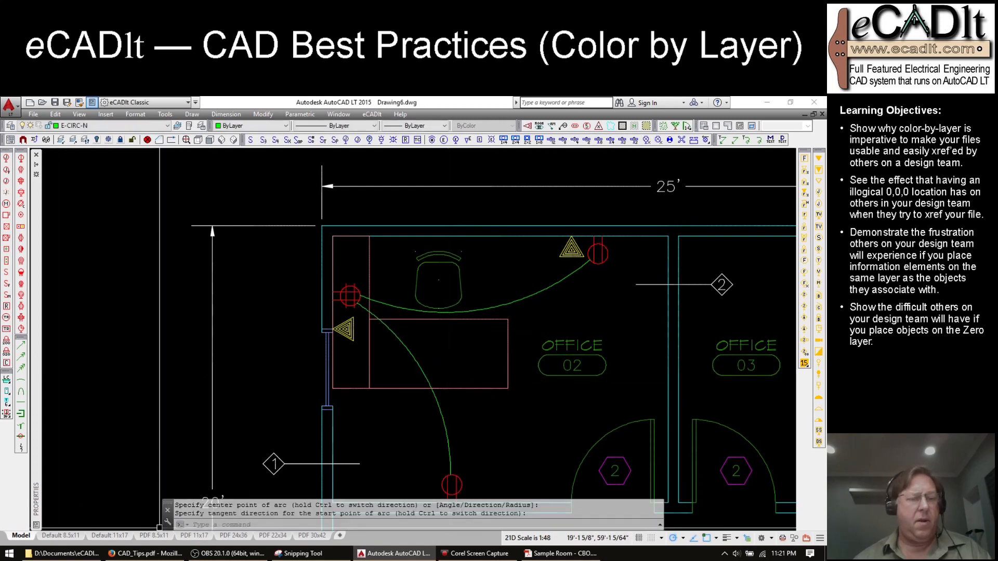
# Step: Preview the plot of the PDF 11x17 layout and examine how Office 02's devices and wiring print over the floor plan
pyautogui.click(194, 535)
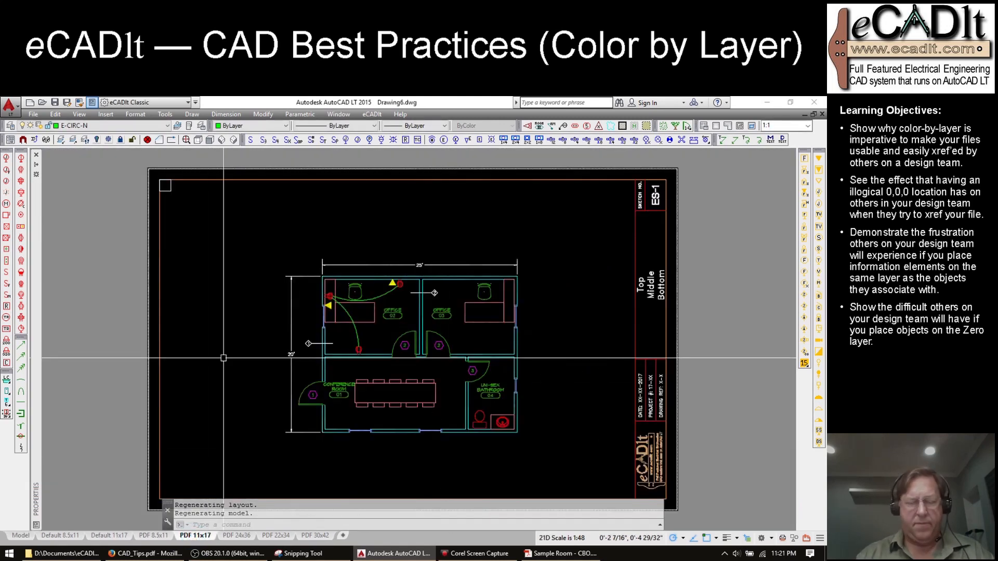
pyautogui.write('PP')
pyautogui.press('Return')
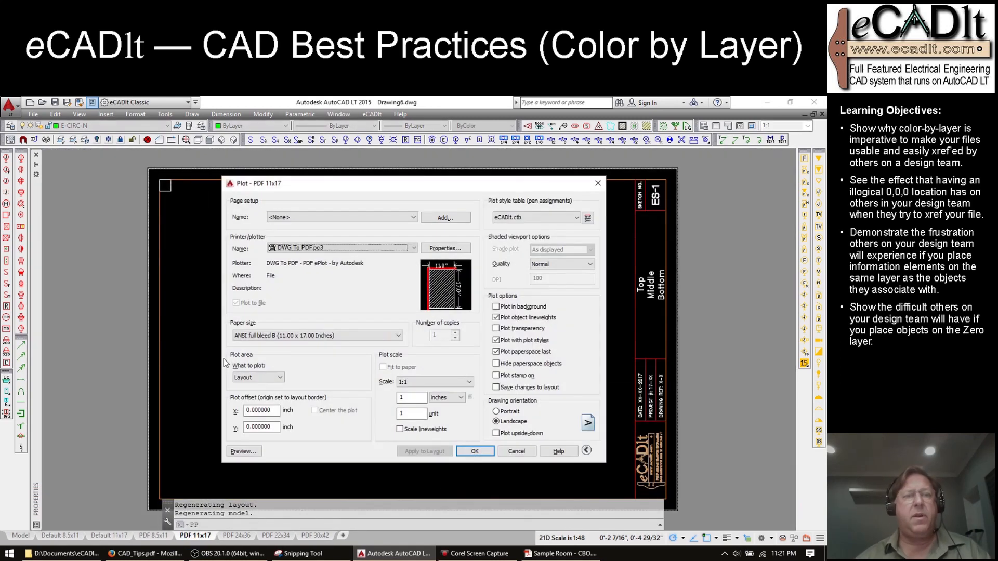
pyautogui.click(260, 451)
pyautogui.scroll(5, 317, 312)
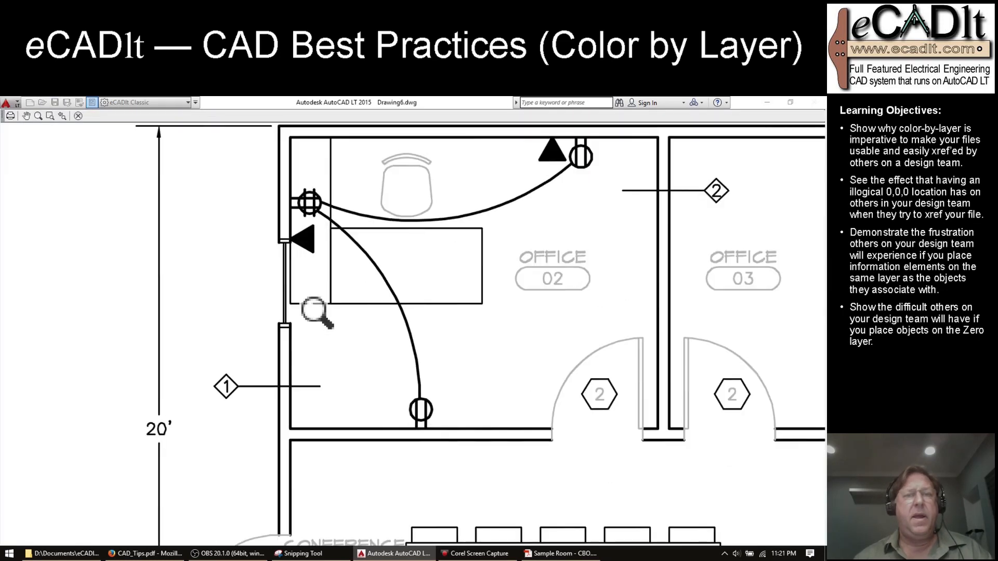